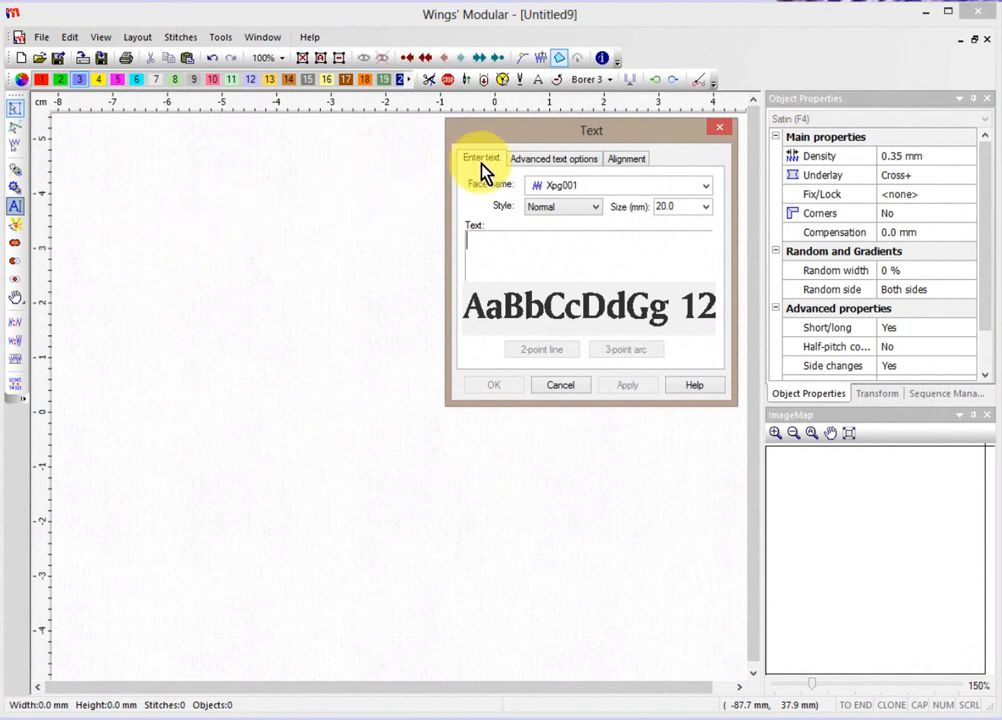
# Review the Advanced text options and Alignment tabs, then enter 'Trevor' as the lettering text.
pyautogui.click(545, 163)
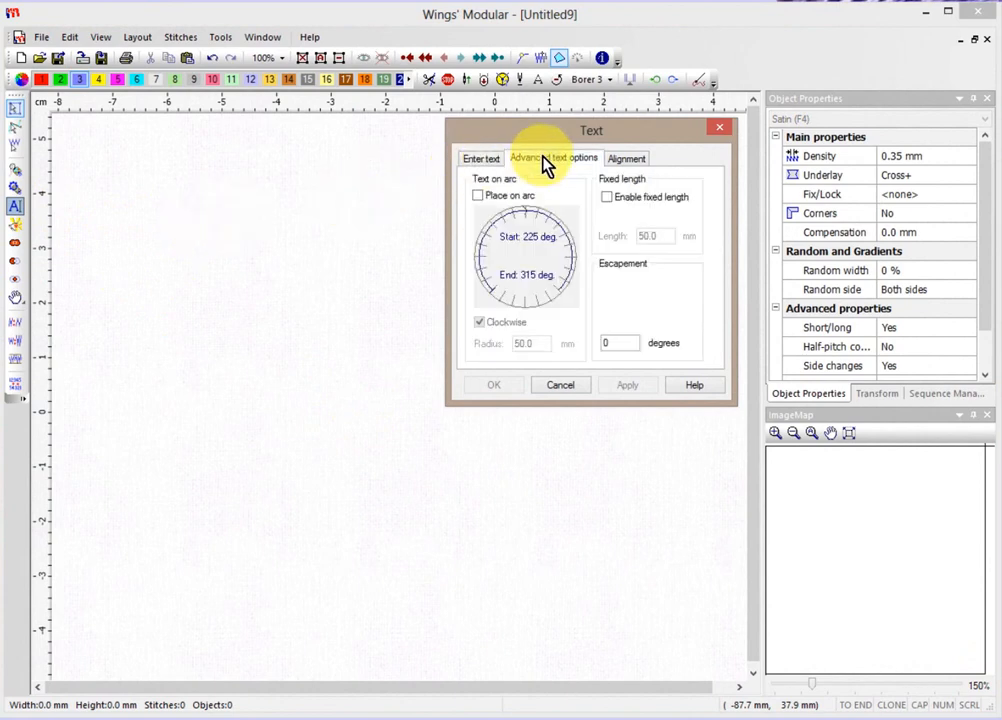
pyautogui.click(634, 162)
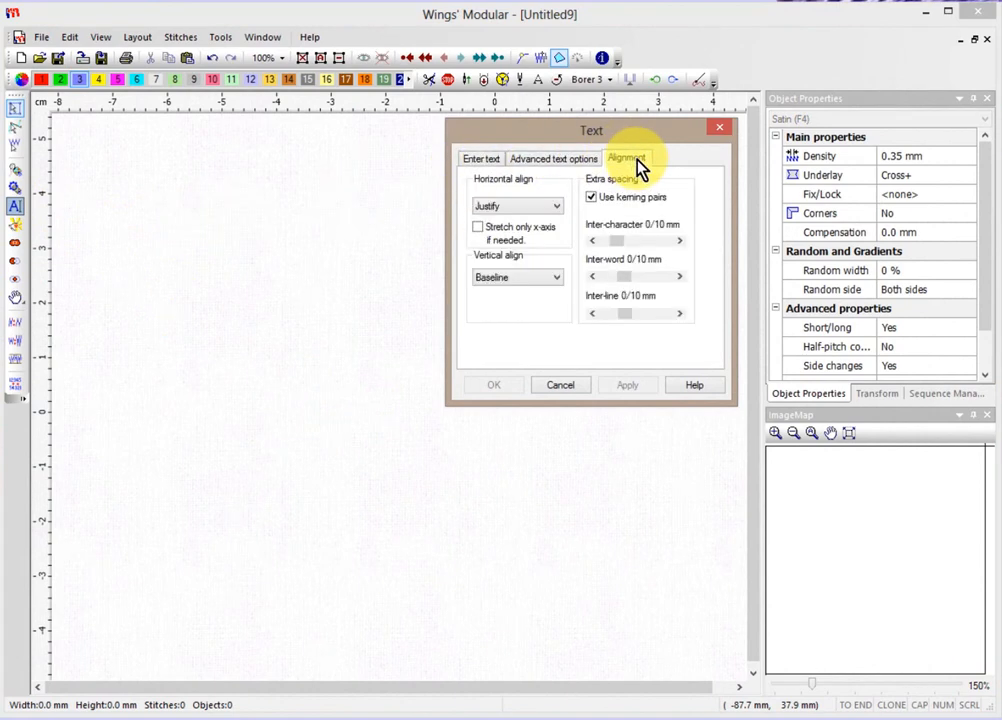
pyautogui.click(481, 160)
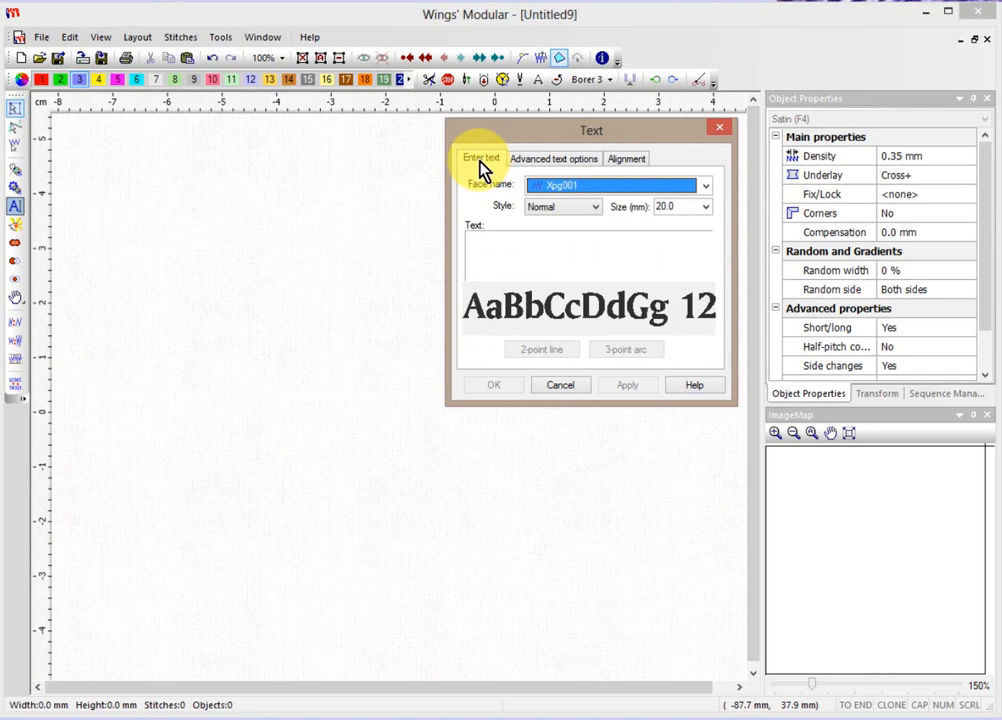
pyautogui.click(497, 244)
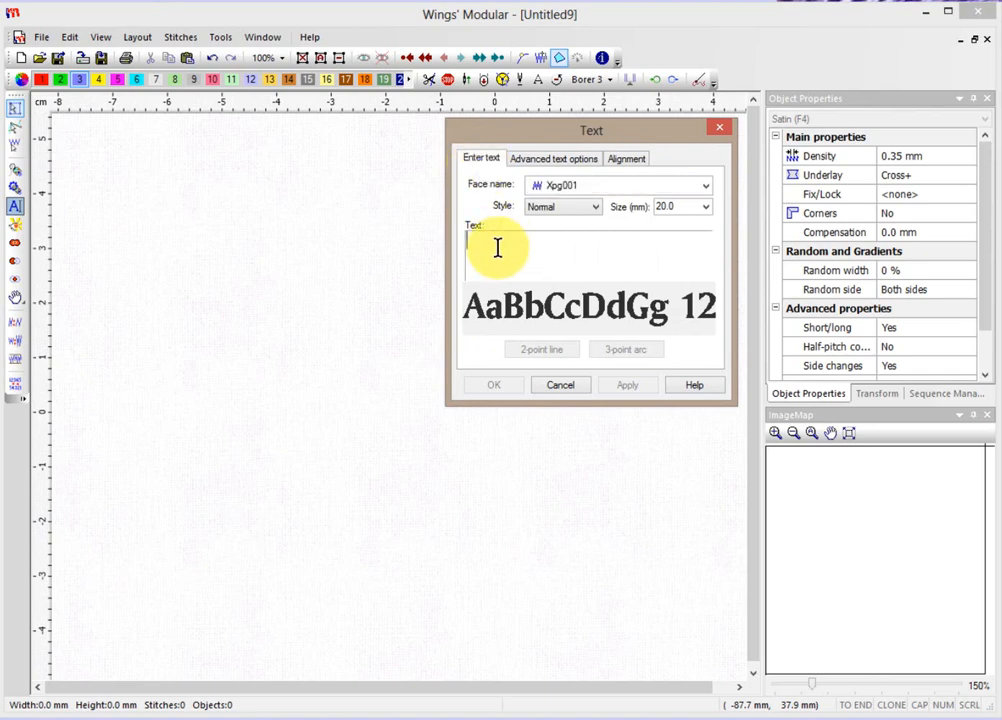
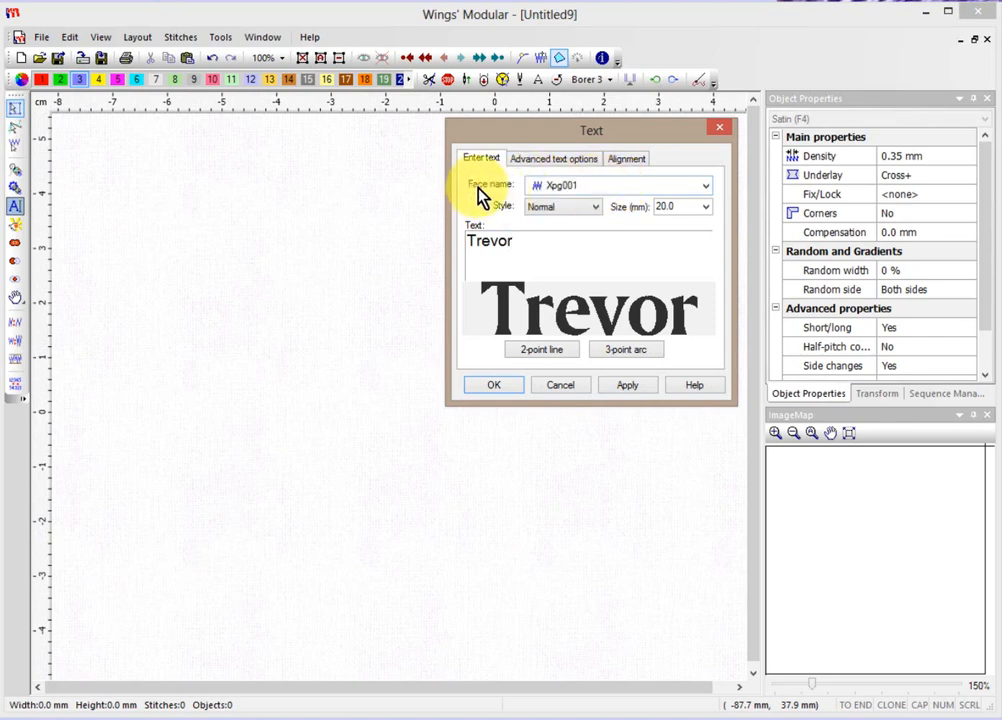
# Change Trevor's font from Xpg001, through Xpg002 onward, to the heavy rounded Xpg013.
pyautogui.click(580, 190)
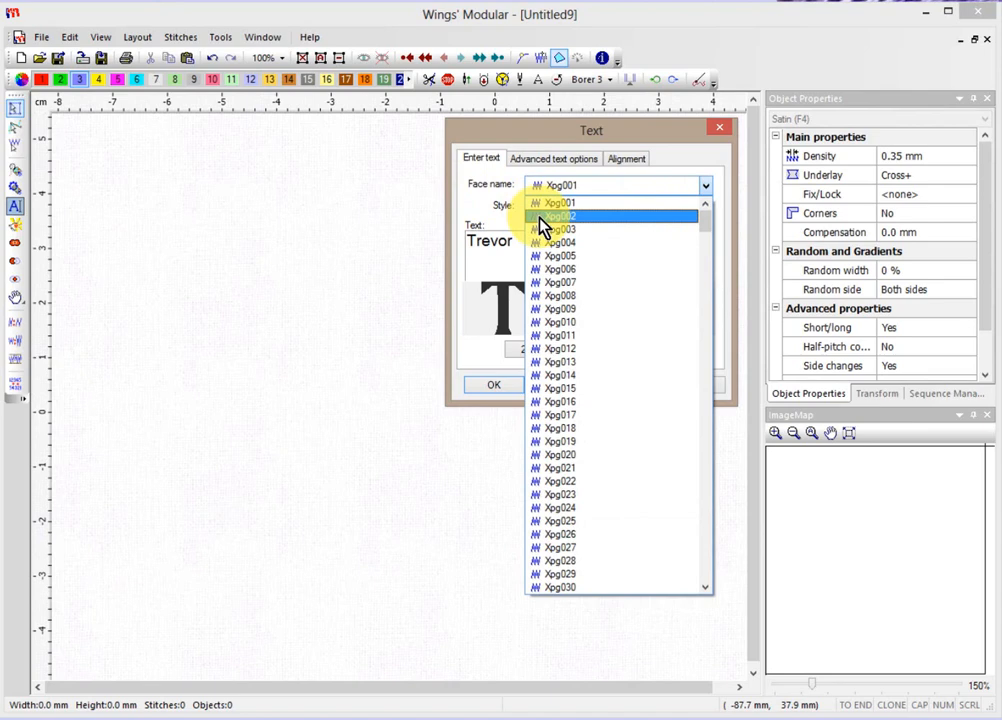
pyautogui.click(559, 217)
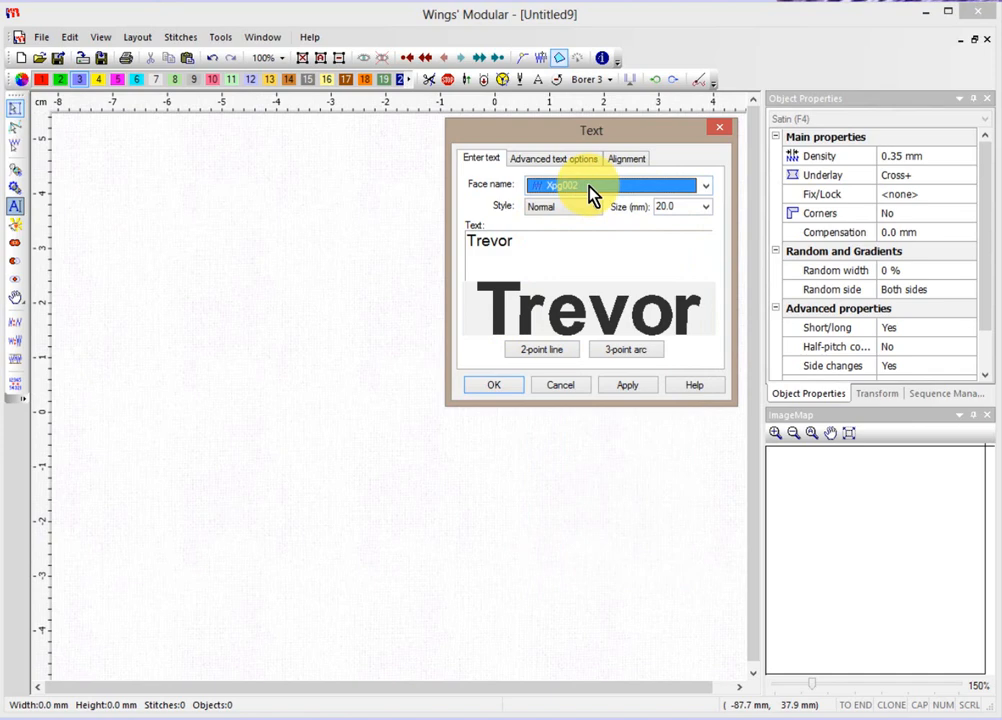
pyautogui.press('Down')
pyautogui.press('Down')
pyautogui.press('Down')
pyautogui.press('Down')
pyautogui.press('Down')
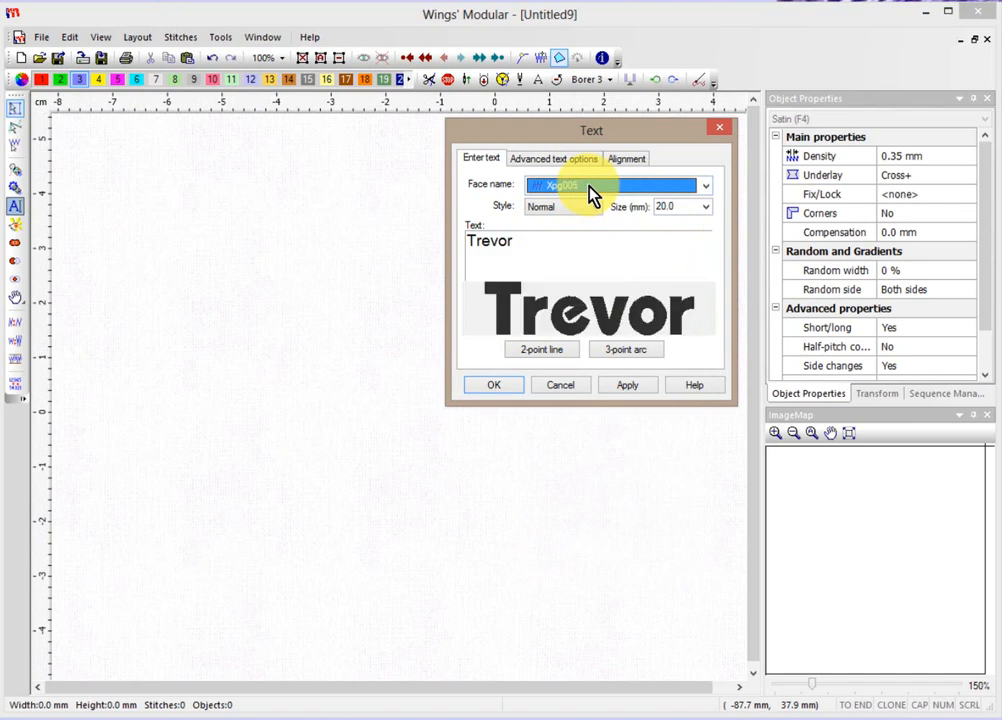
pyautogui.press('Down')
pyautogui.press('Down')
pyautogui.press('Down')
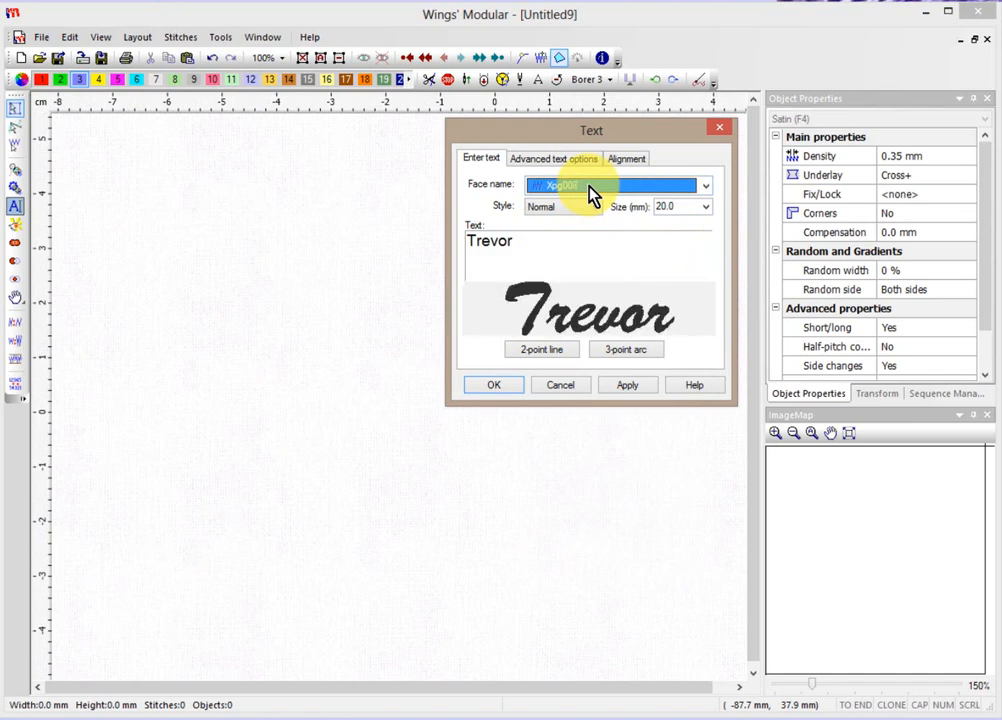
pyautogui.press('Down')
pyautogui.press('Down')
pyautogui.press('Down')
pyautogui.press('Down')
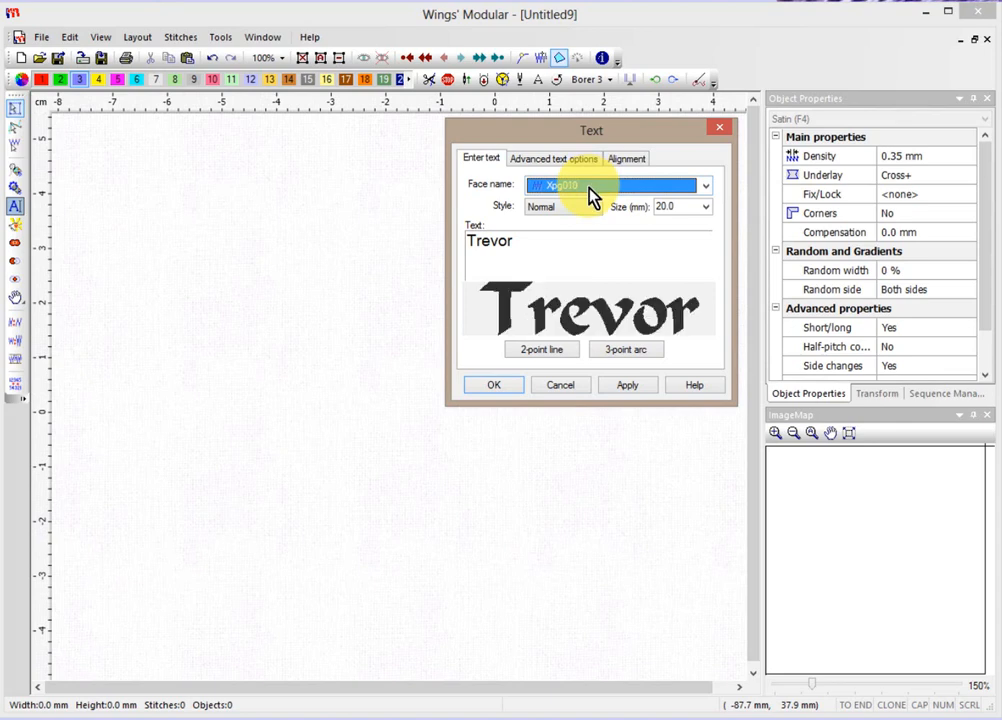
pyautogui.click(705, 190)
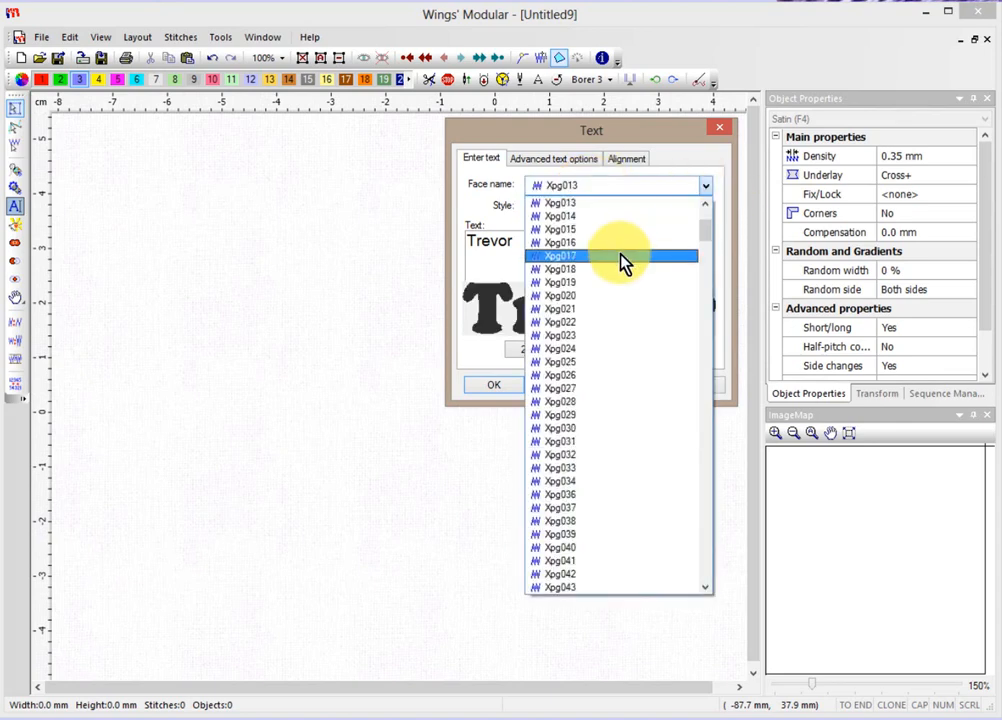
# Set Trevor's font to the Times New Roman system font, Regular style.
pyautogui.scroll(-8, 622, 262)
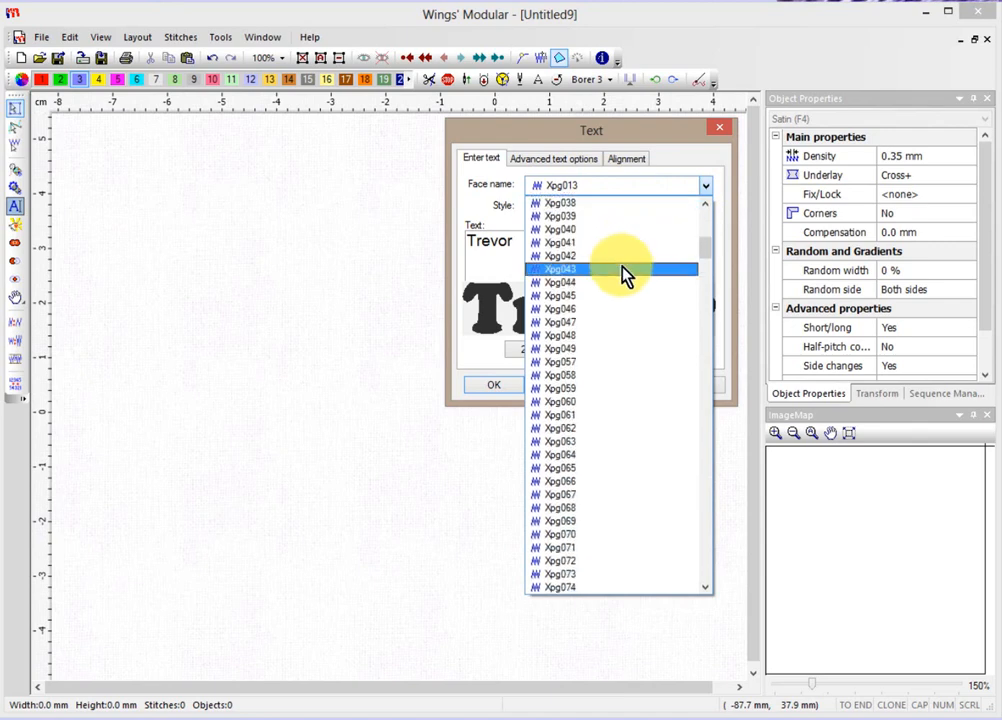
pyautogui.scroll(-10, 622, 277)
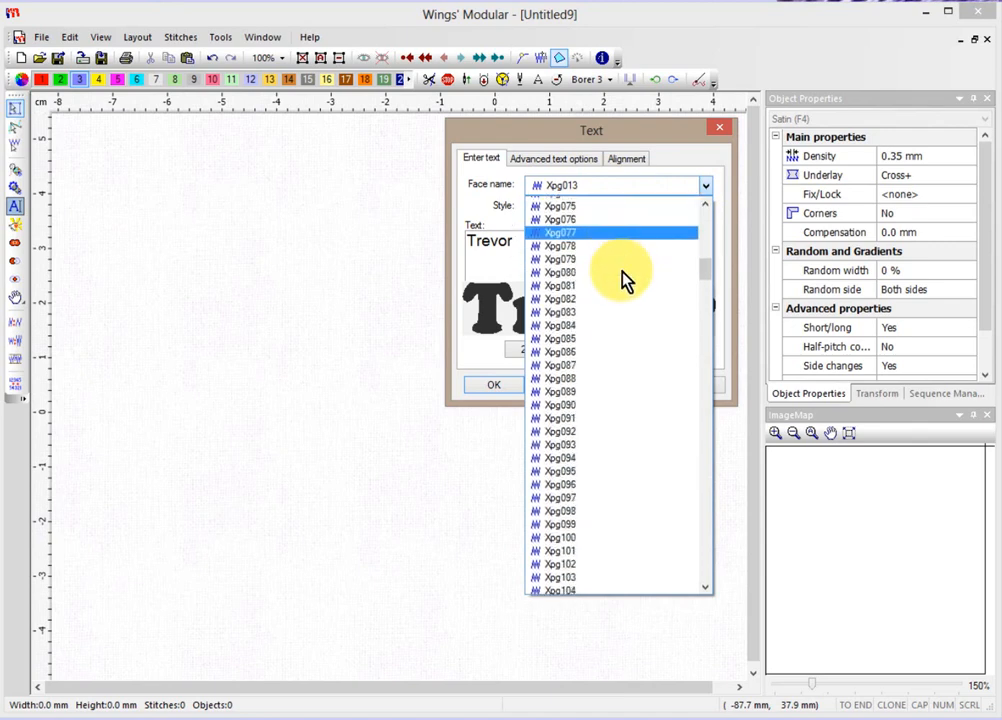
pyautogui.scroll(-11, 622, 282)
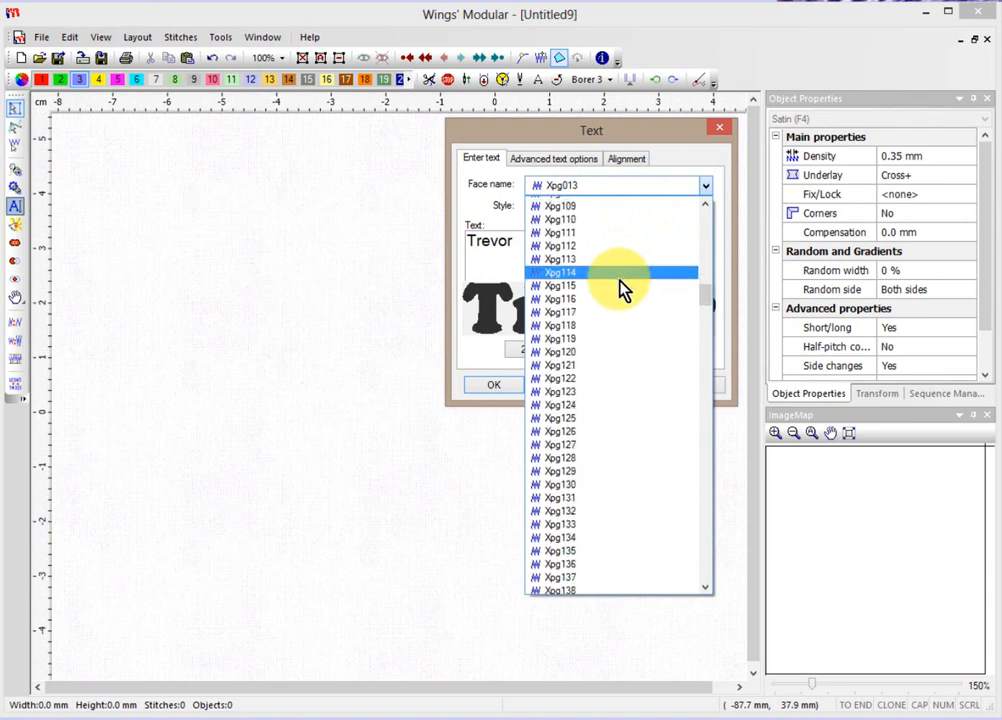
pyautogui.scroll(-14, 620, 288)
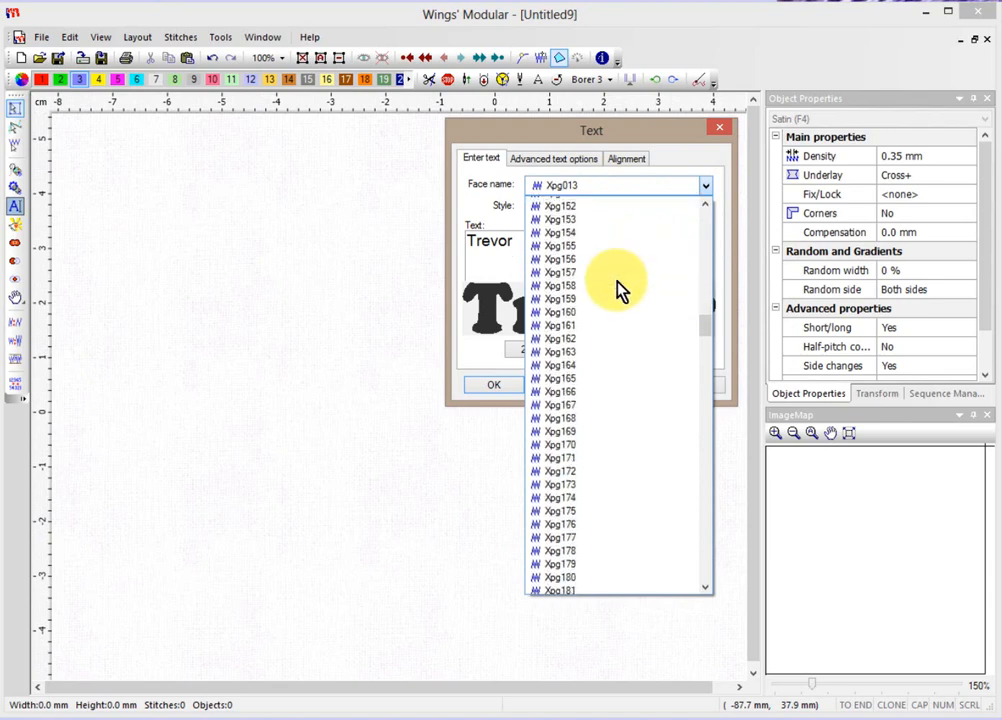
pyautogui.scroll(-16, 620, 288)
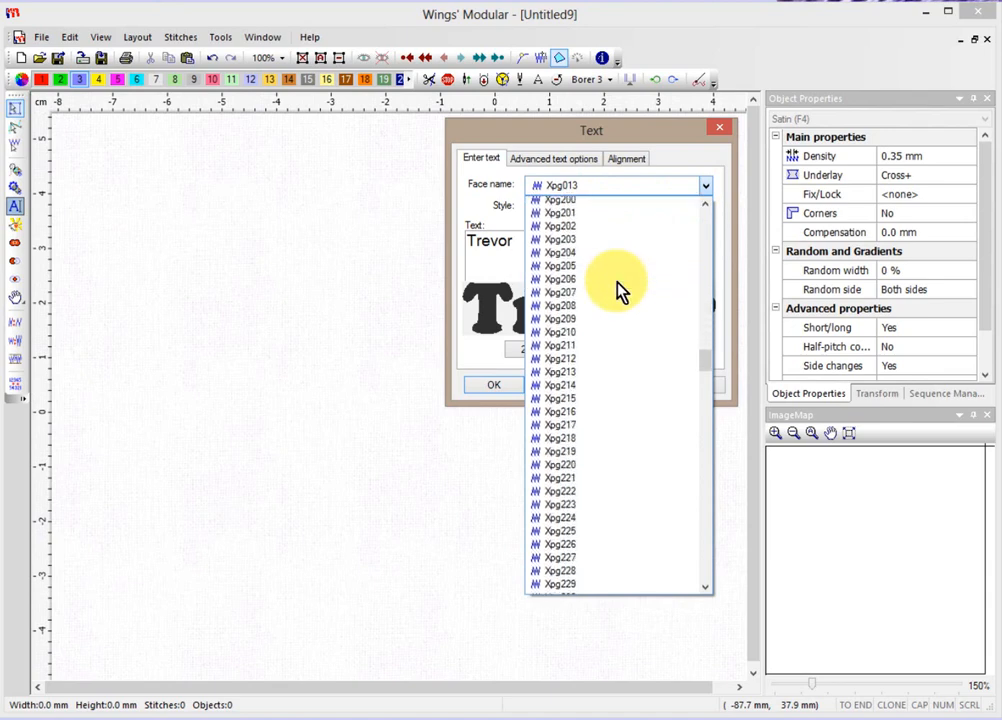
pyautogui.scroll(-20, 616, 284)
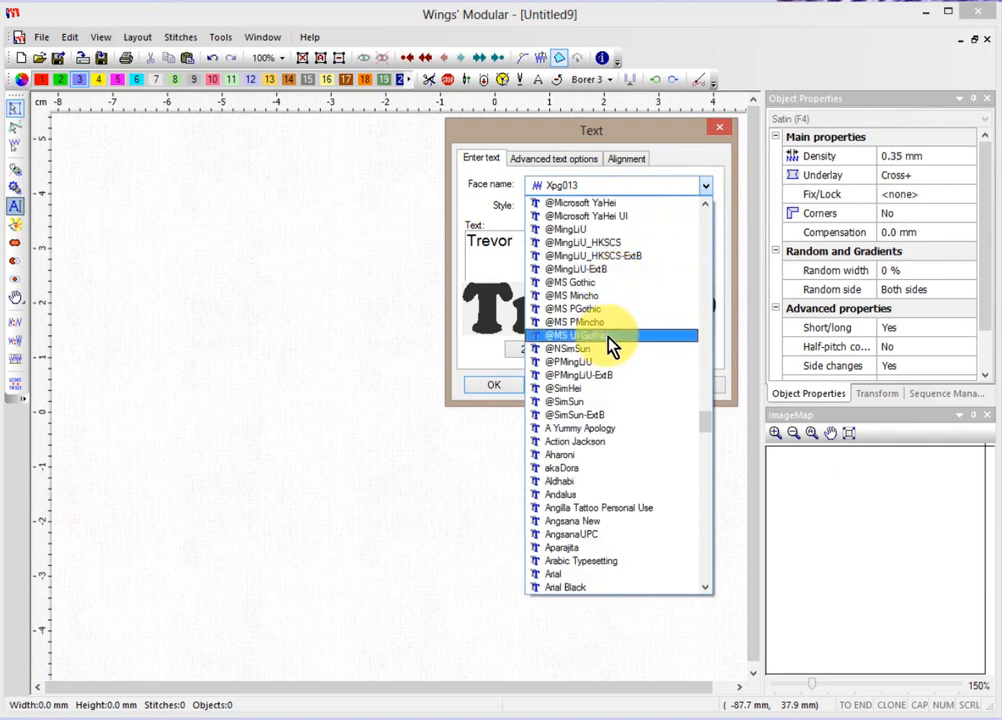
pyautogui.scroll(-1, 615, 378)
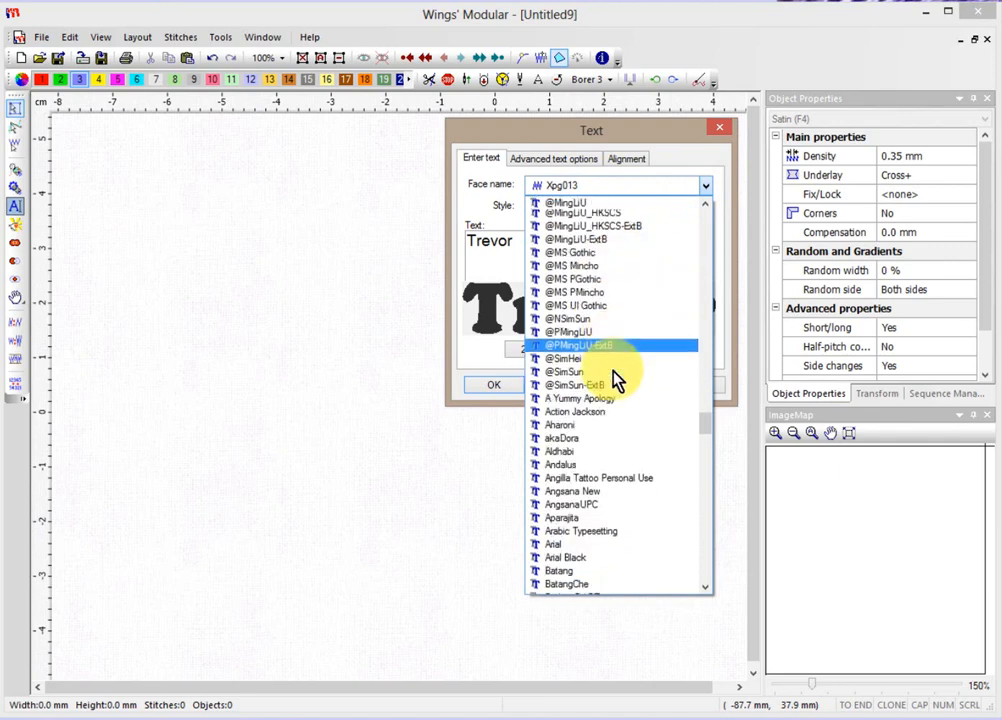
pyautogui.scroll(-4, 615, 378)
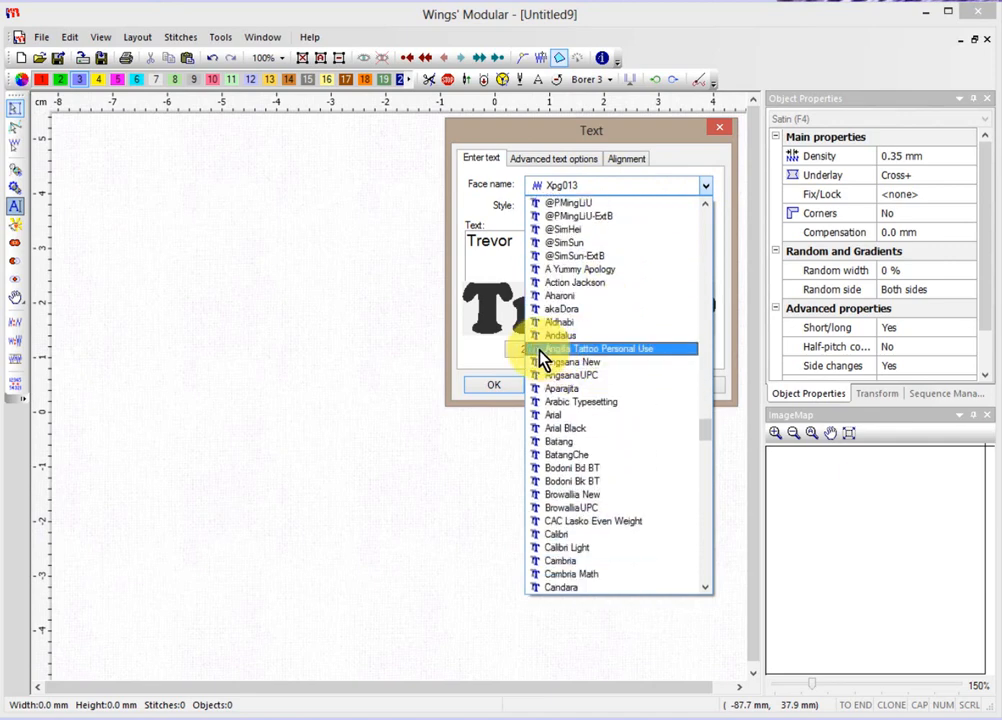
pyautogui.scroll(-1, 597, 364)
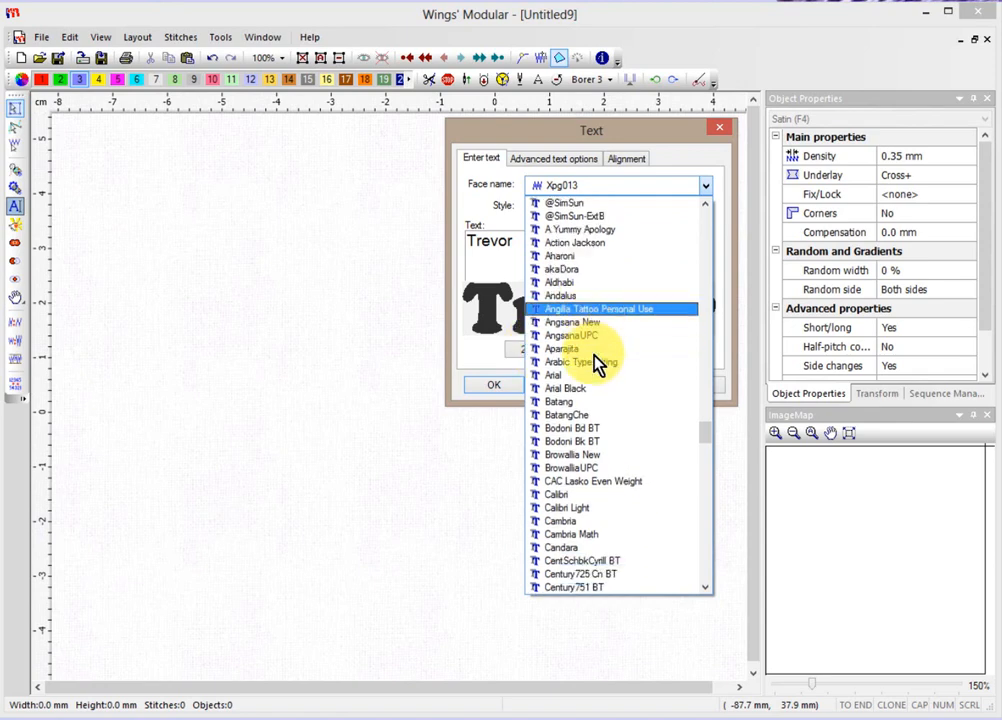
pyautogui.scroll(-4, 597, 364)
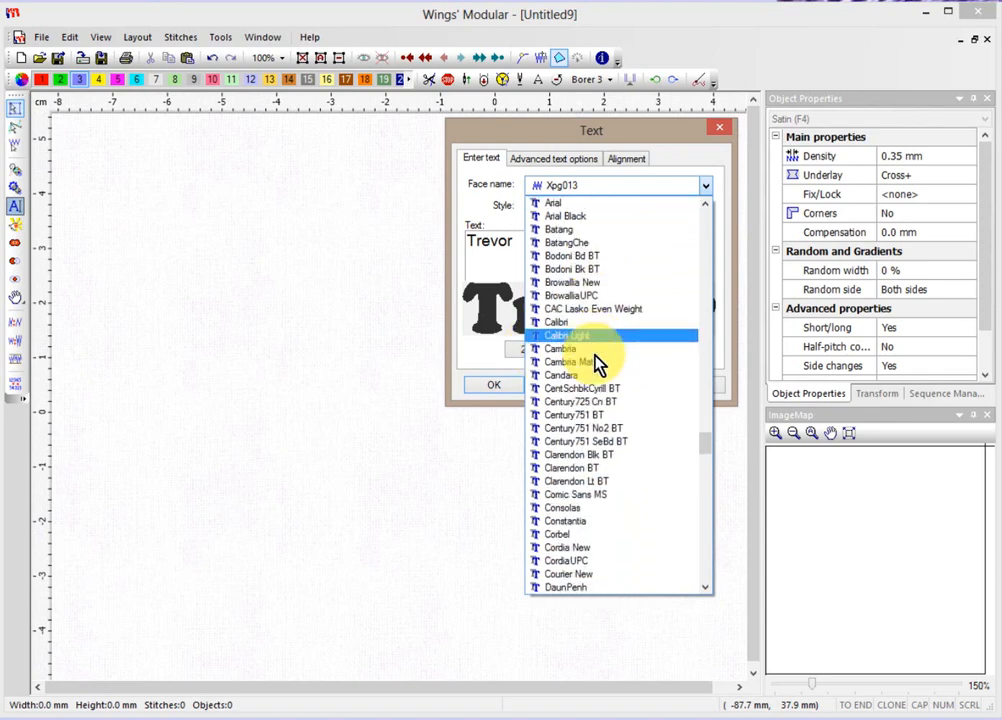
pyautogui.scroll(-11, 597, 364)
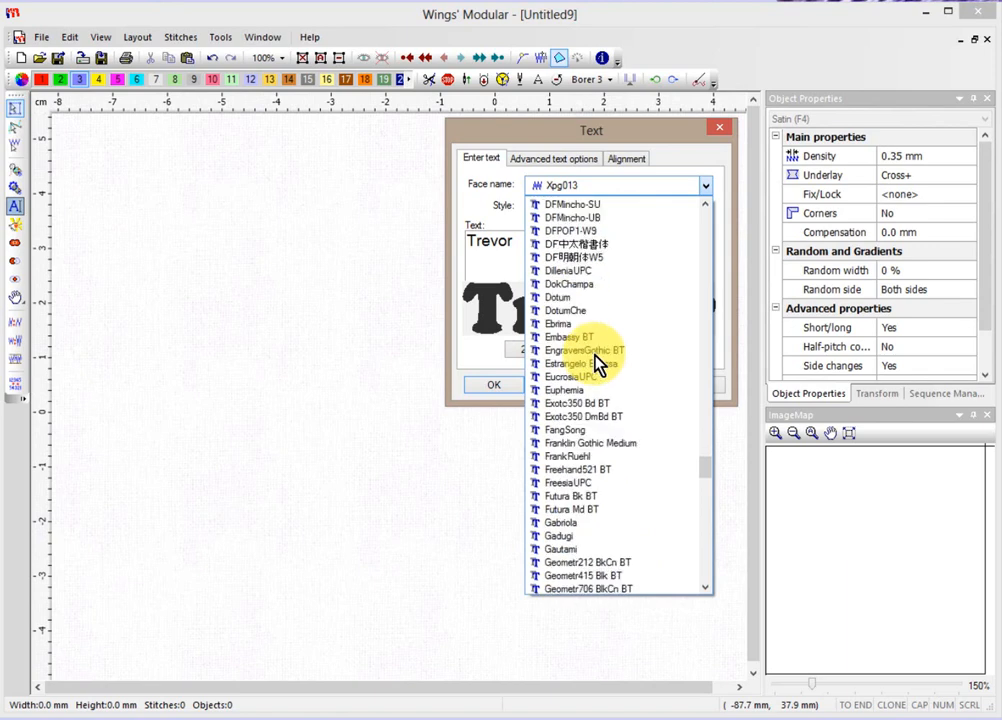
pyautogui.scroll(-9, 597, 364)
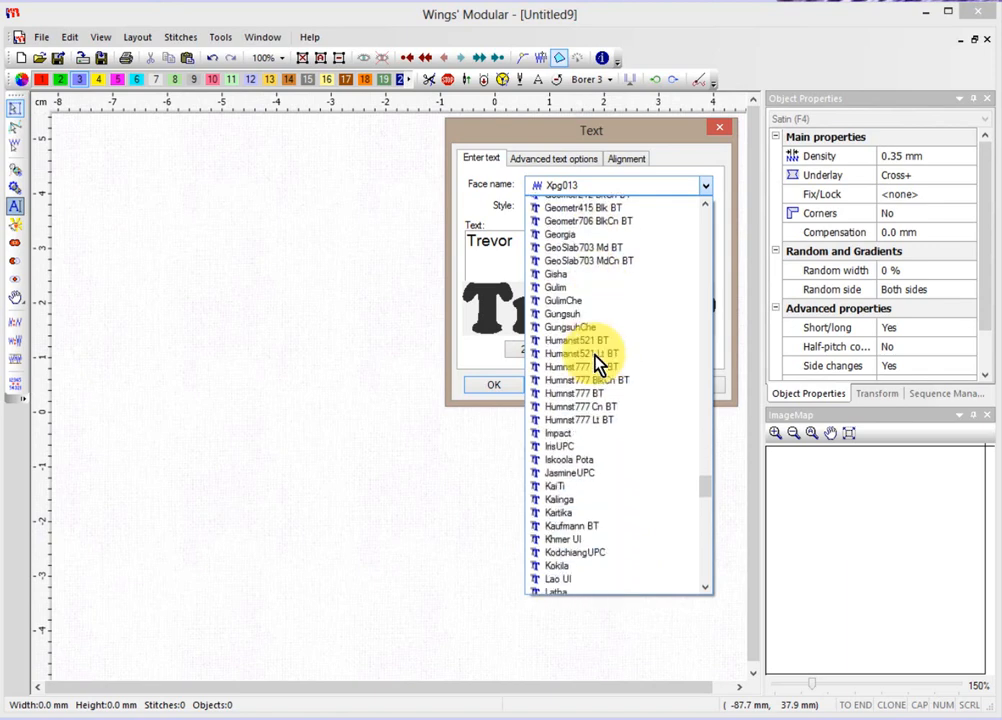
pyautogui.scroll(-8, 597, 364)
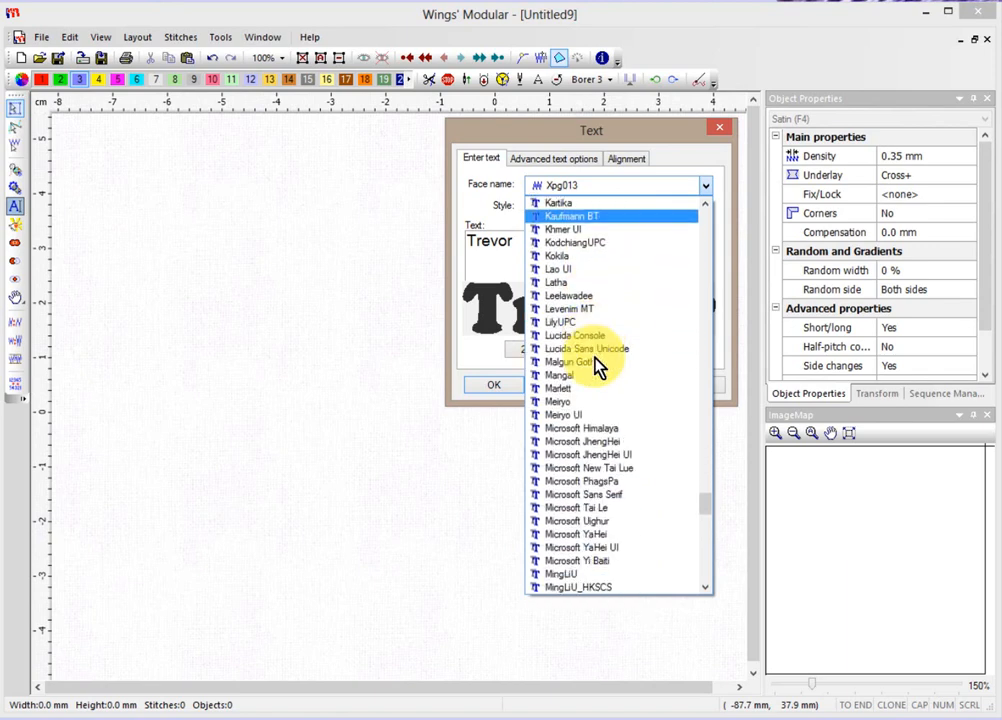
pyautogui.scroll(-9, 597, 364)
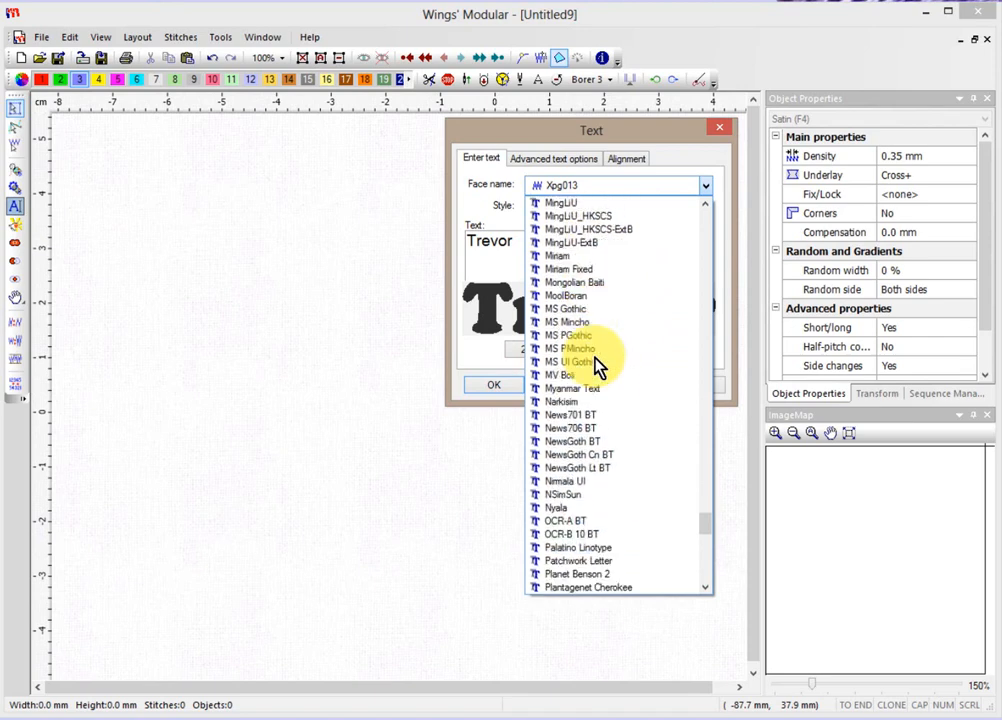
pyautogui.scroll(-11, 597, 364)
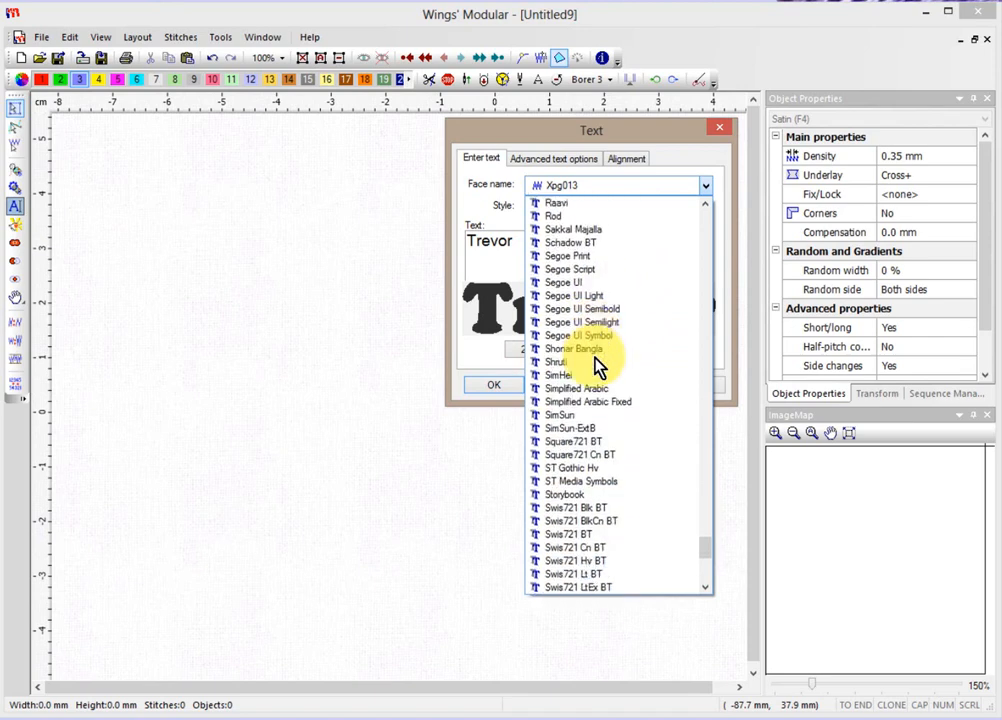
pyautogui.scroll(-7, 597, 364)
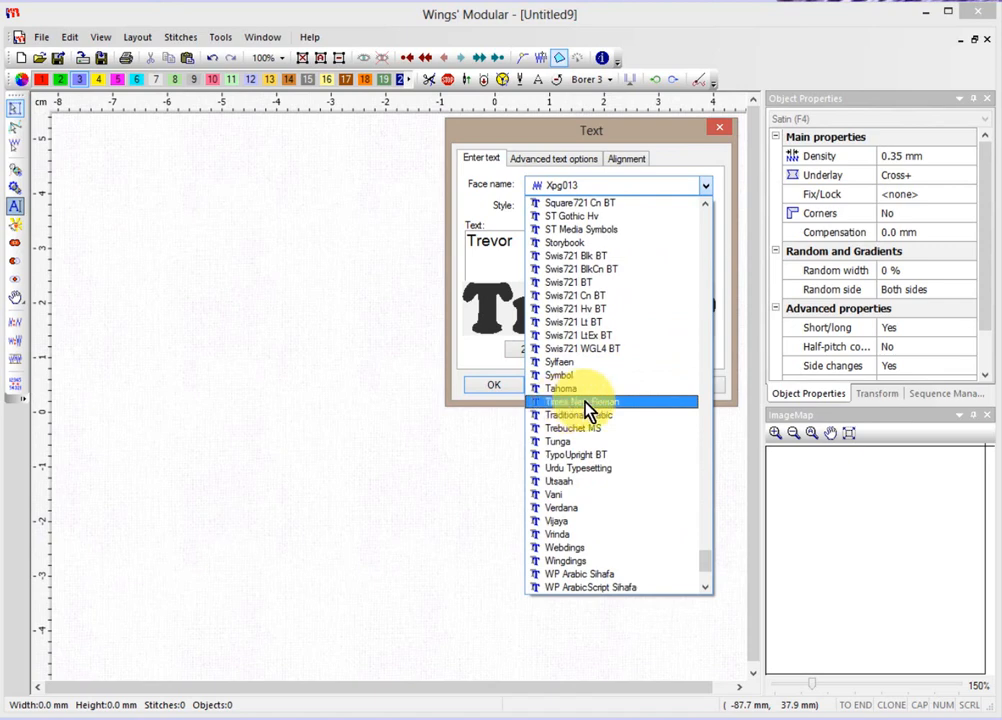
pyautogui.click(587, 402)
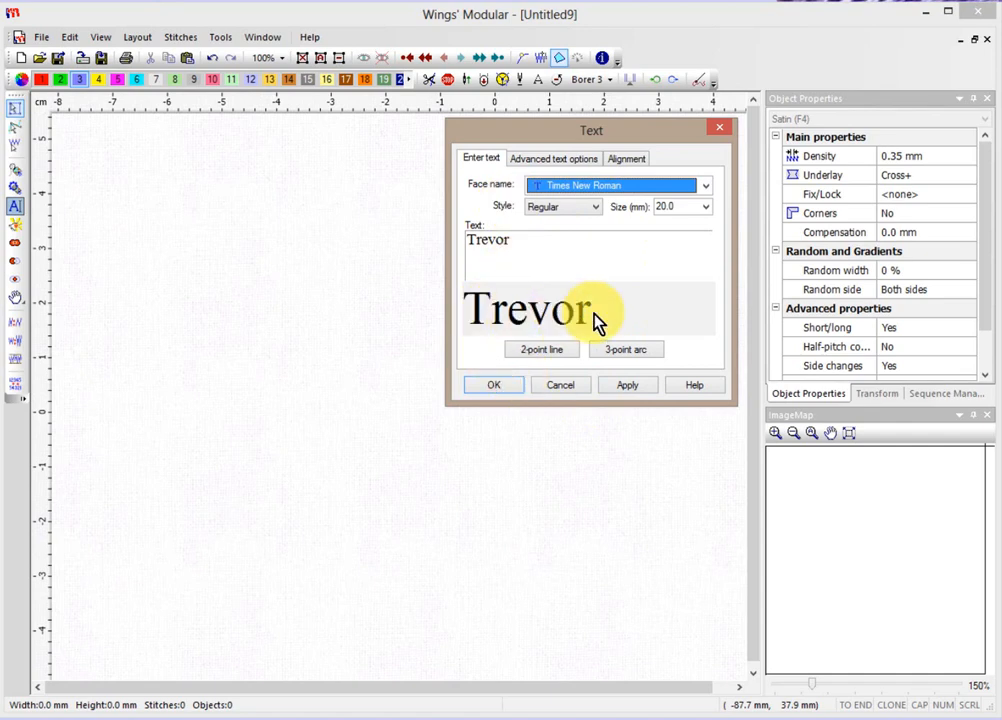
pyautogui.click(596, 208)
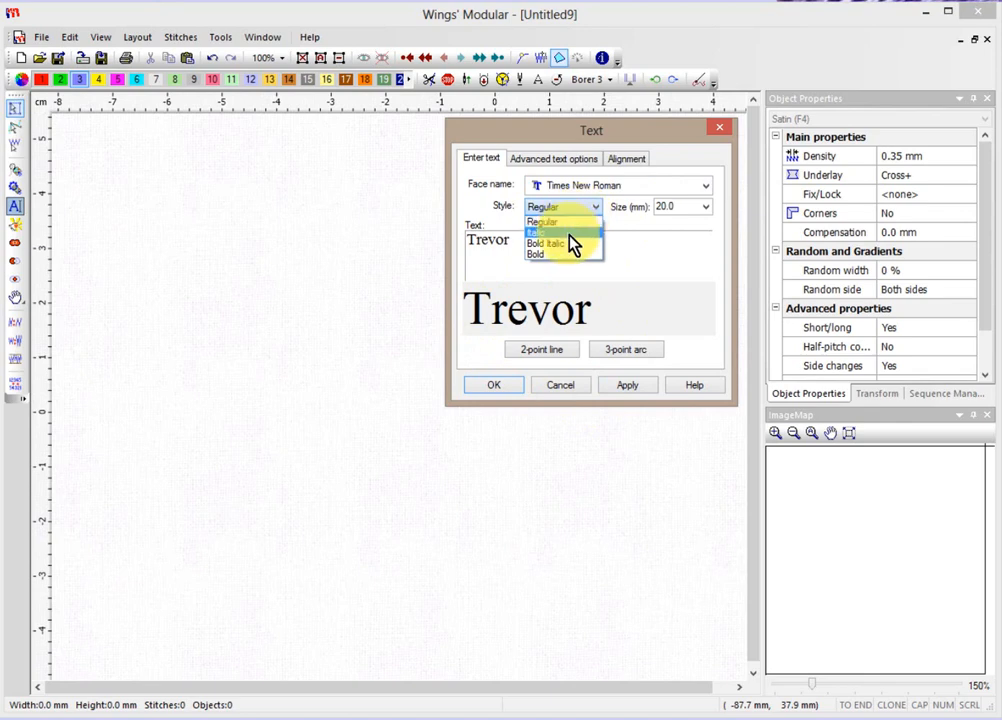
# Make Trevor Bold Italic, keep the size at 20.0 mm, and confirm the text.
pyautogui.click(572, 243)
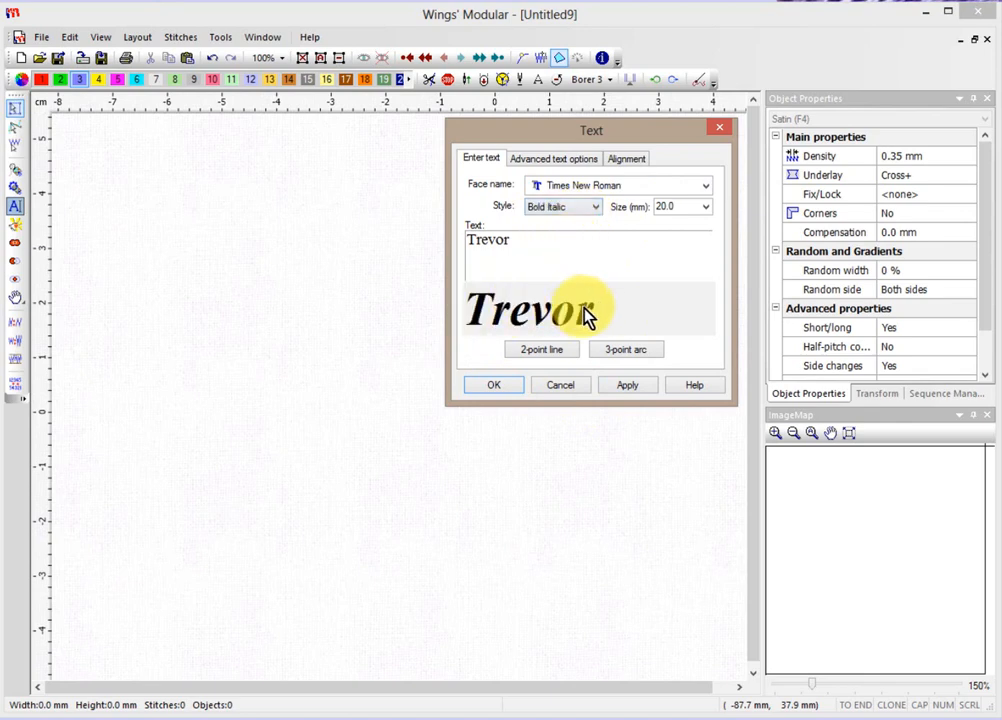
pyautogui.click(706, 208)
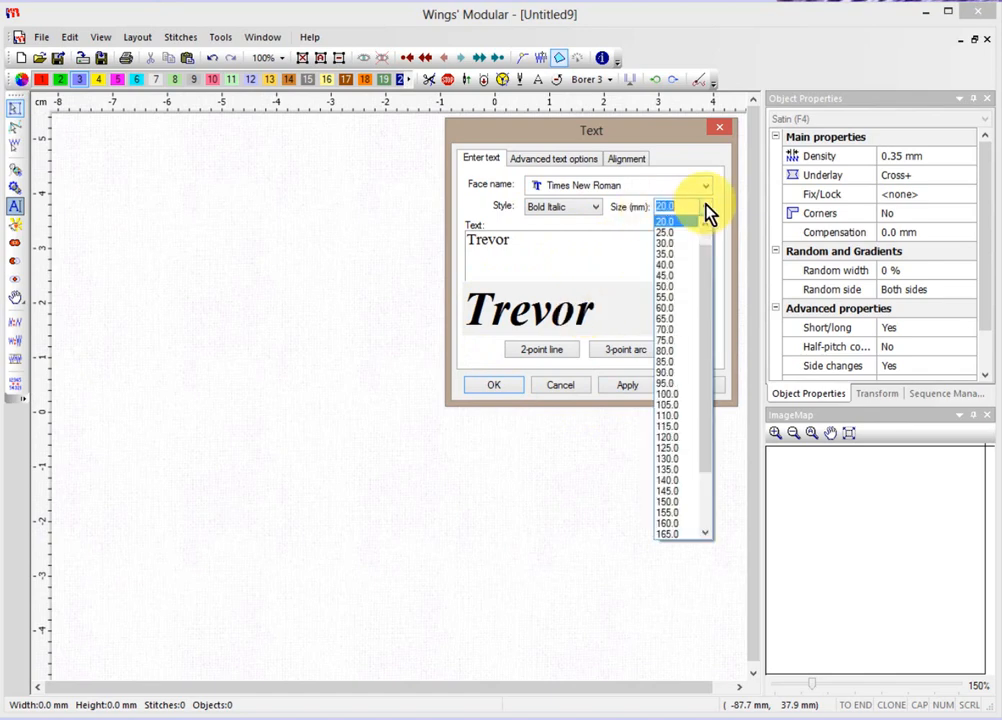
pyautogui.click(681, 220)
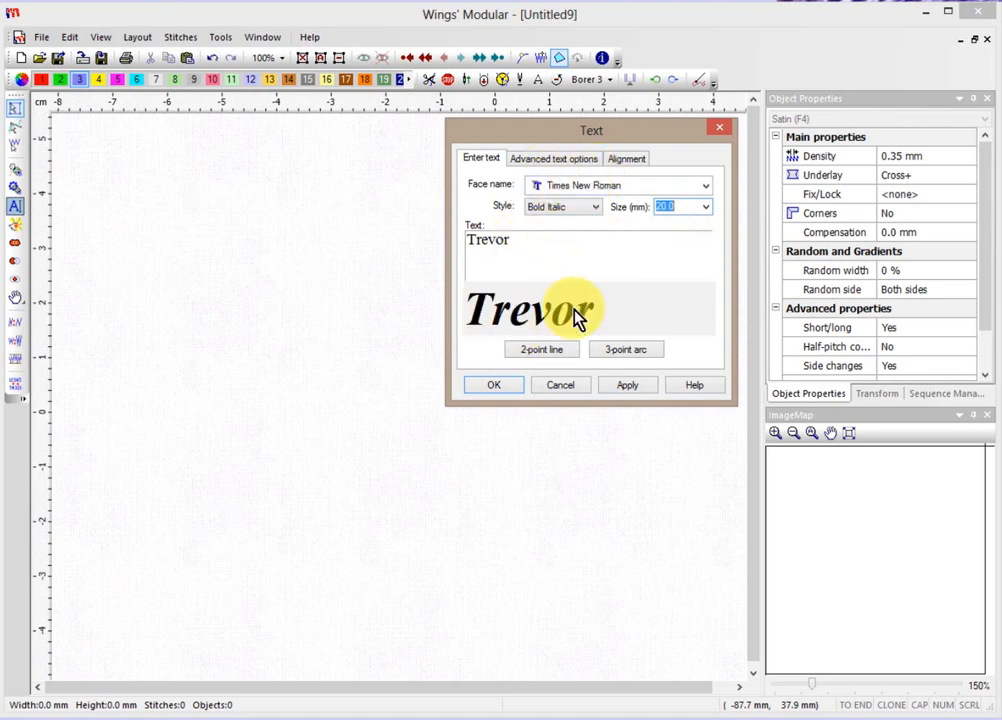
pyautogui.click(497, 386)
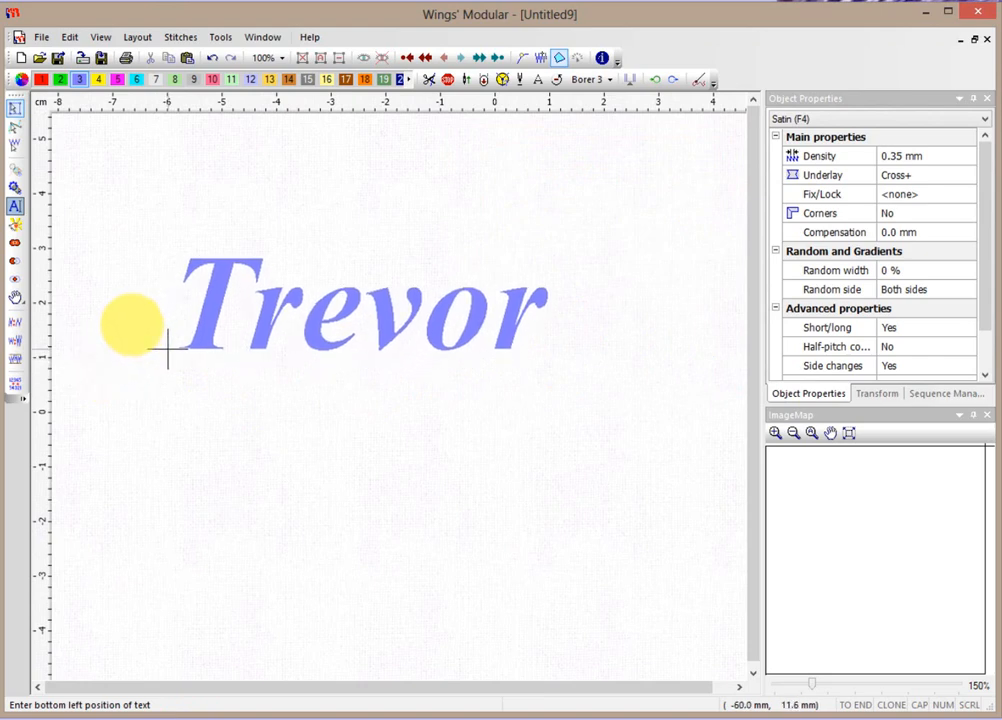
# Place Trevor on the page as 67.8 × 17.1 mm satin lettering with the default exit point.
pyautogui.click(168, 350)
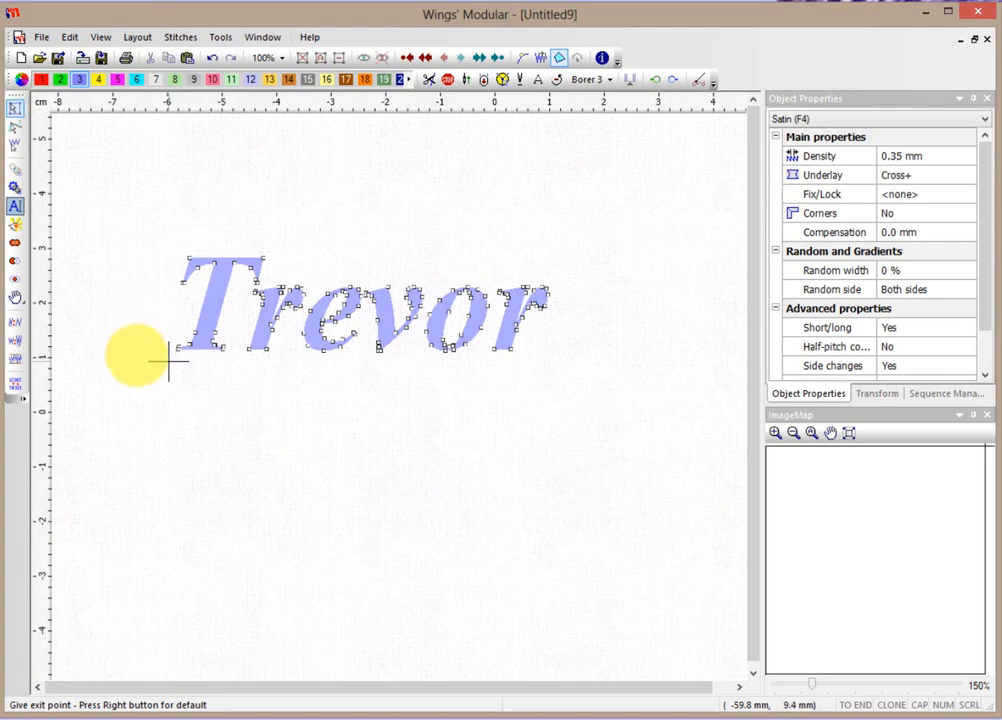
pyautogui.rightClick(168, 361)
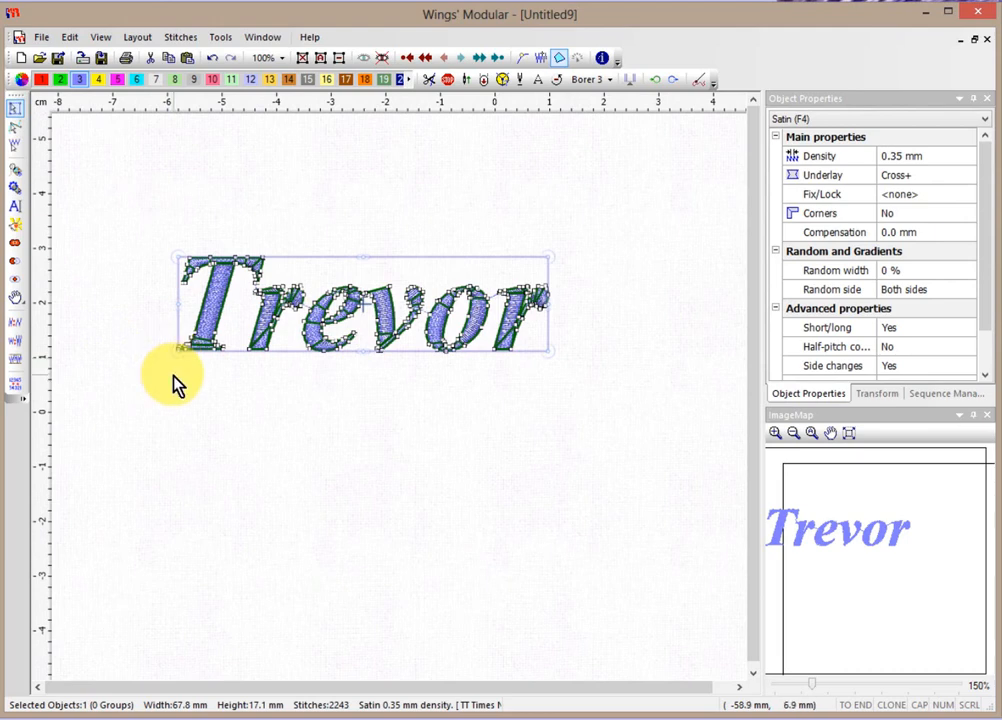
pyautogui.click(255, 404)
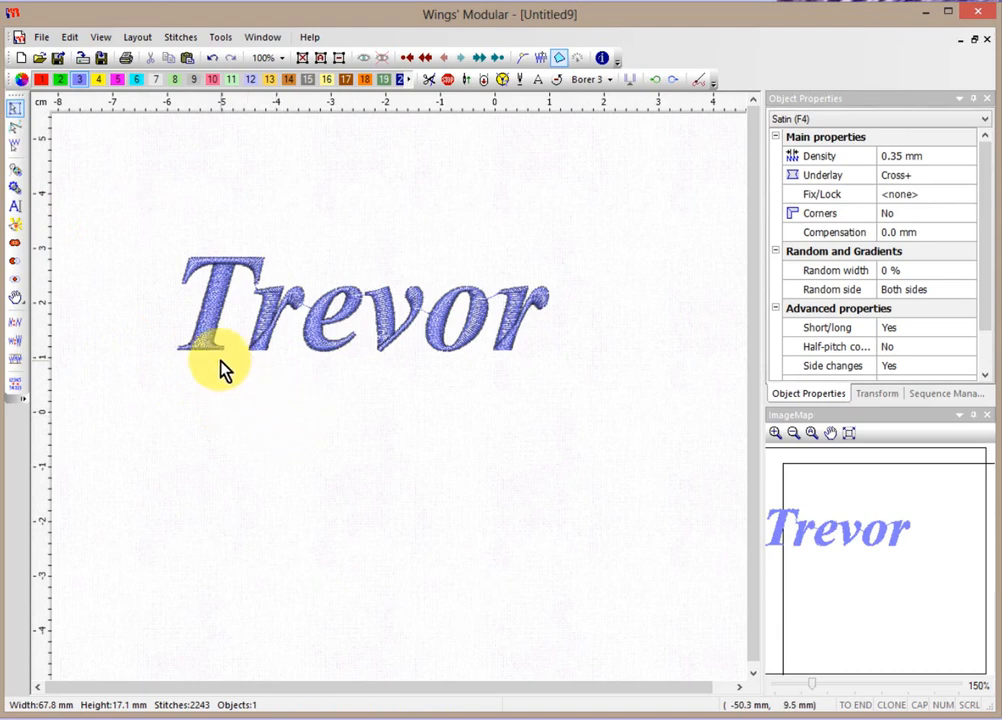
# Convert the Trevor lettering to Step fill, reducing it to 1383 stitches.
pyautogui.click(414, 338)
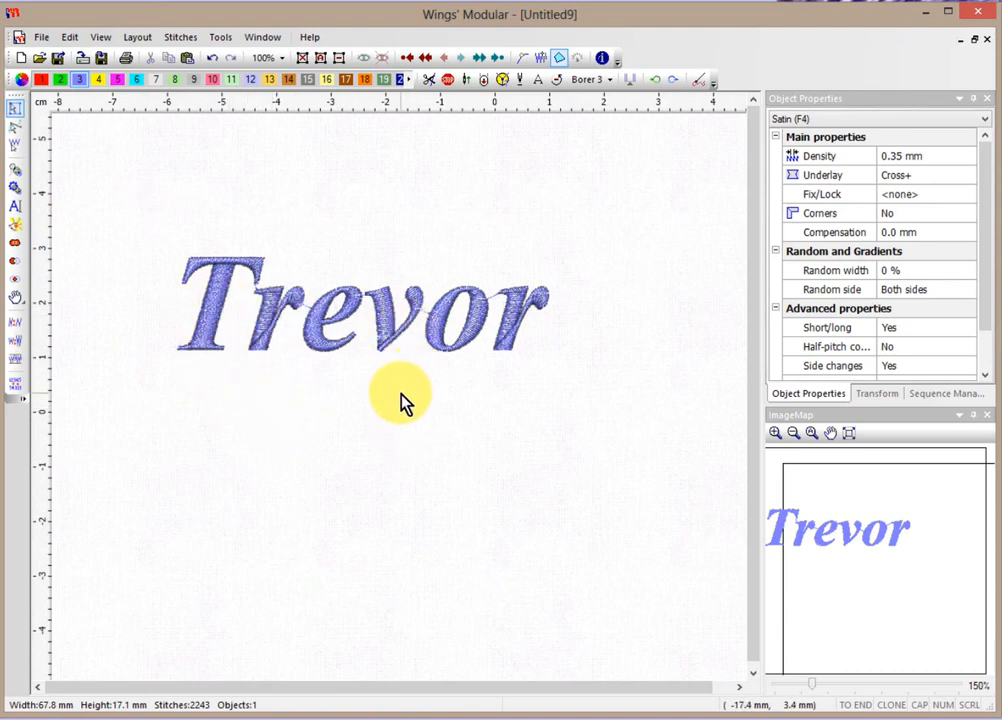
pyautogui.scroll(2, 418, 340)
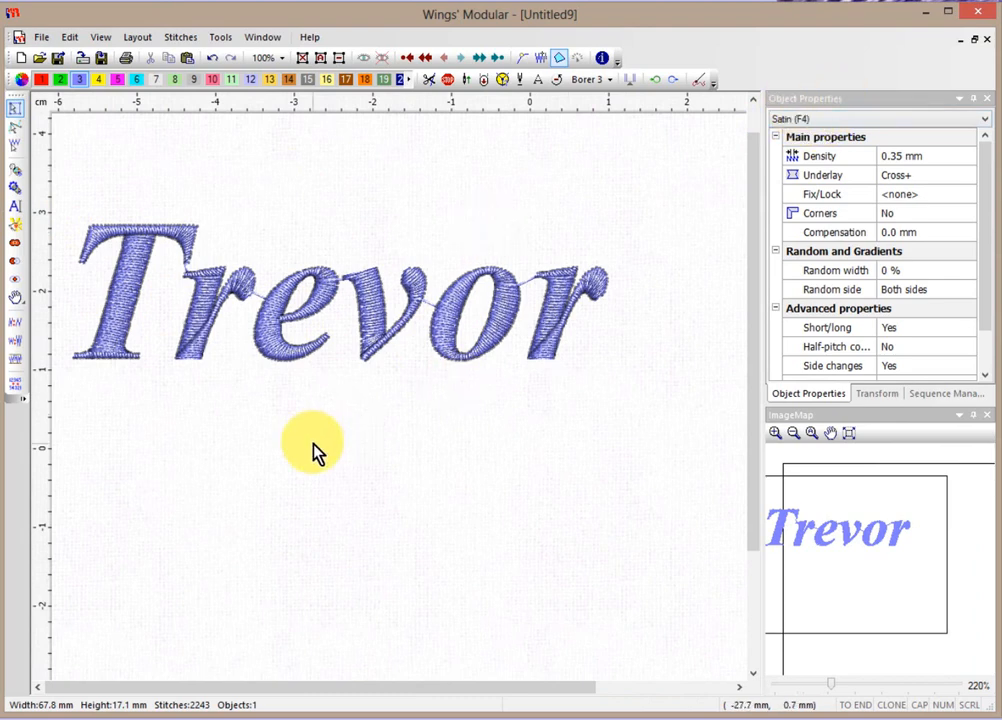
pyautogui.click(275, 312)
pyautogui.rightClick(277, 318)
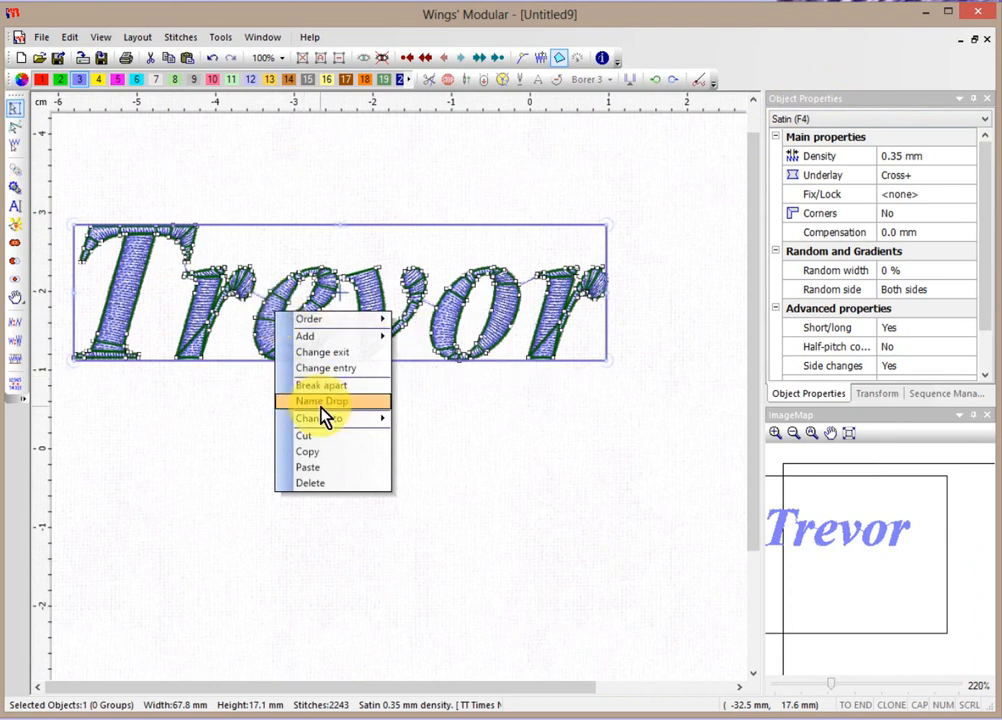
pyautogui.moveTo(327, 420)
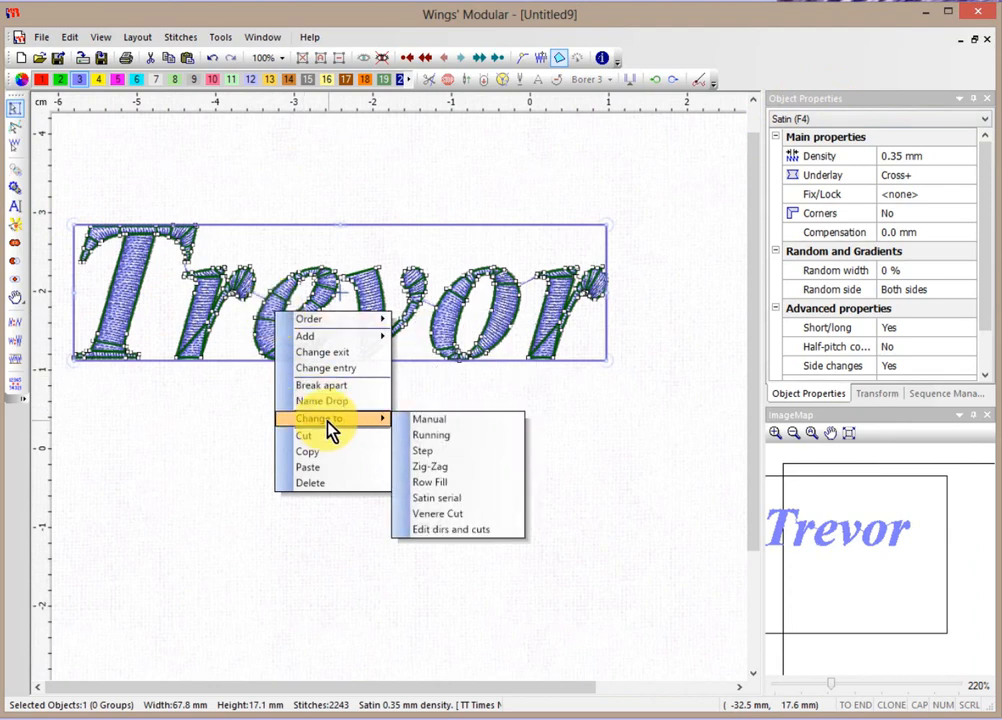
pyautogui.click(445, 452)
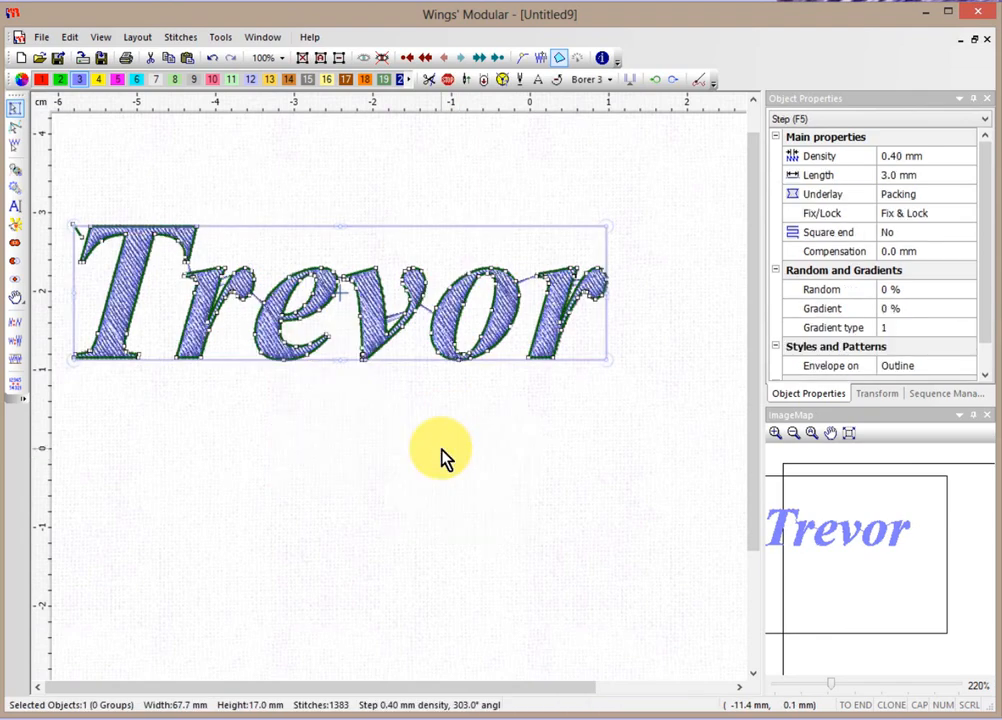
# Convert Trevor to a 277-stitch running outline and set the stitch type to Step (F5).
pyautogui.rightClick(370, 320)
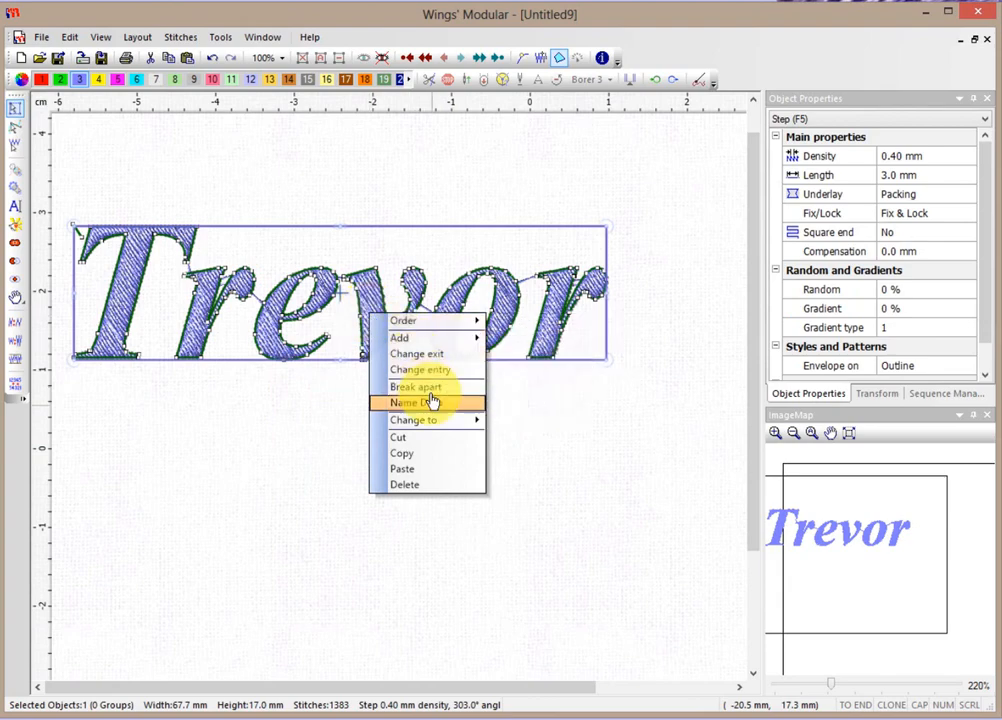
pyautogui.moveTo(436, 420)
pyautogui.click(515, 439)
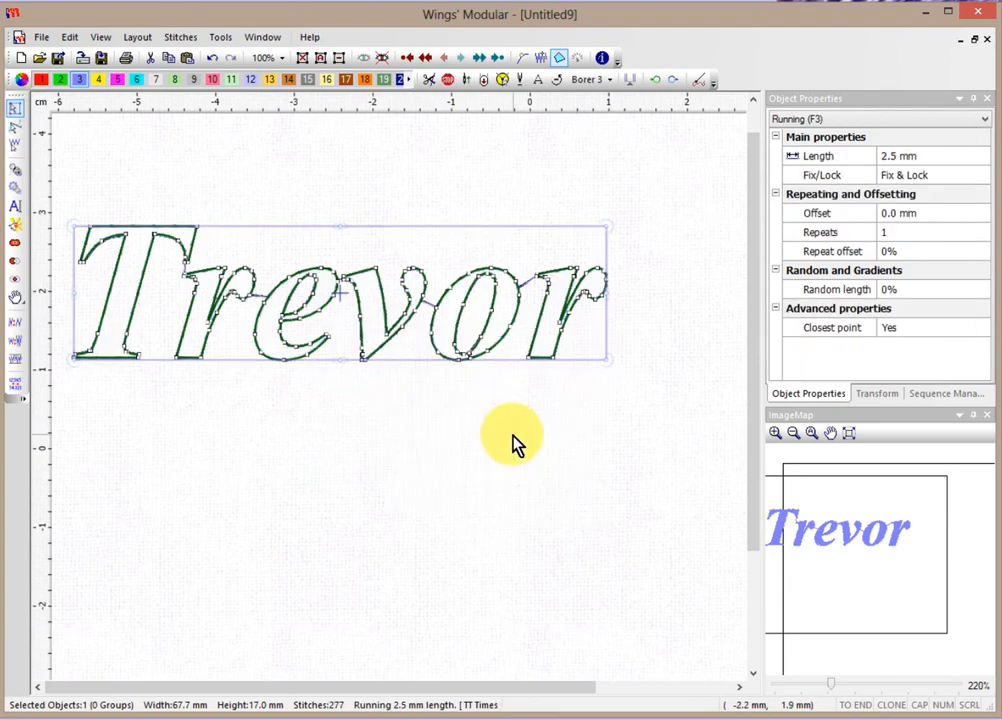
pyautogui.click(430, 445)
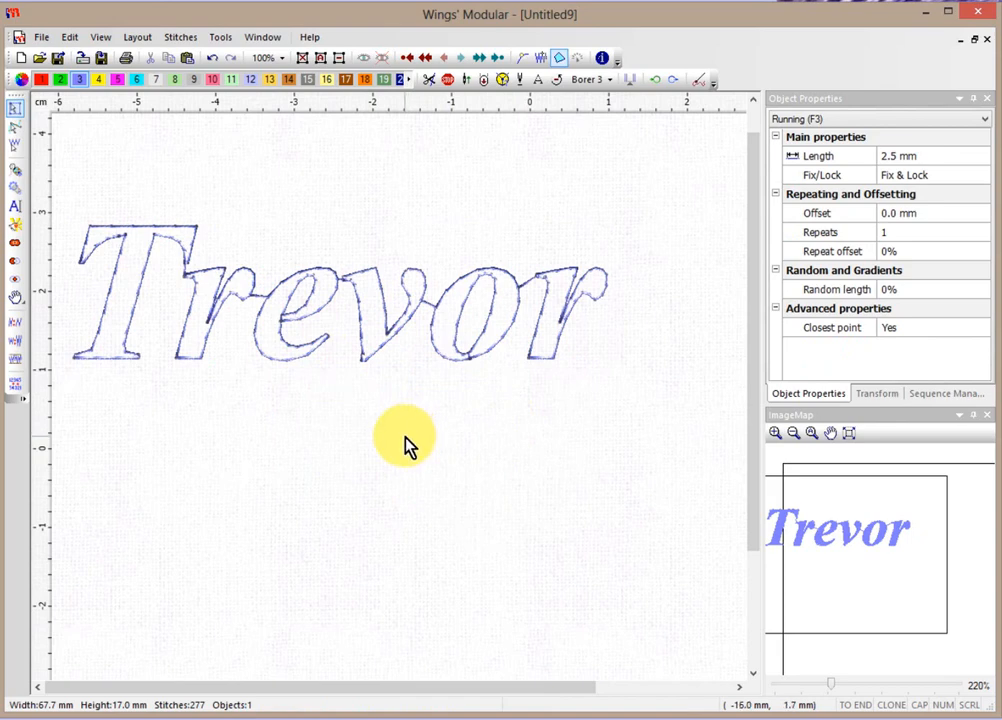
pyautogui.click(806, 120)
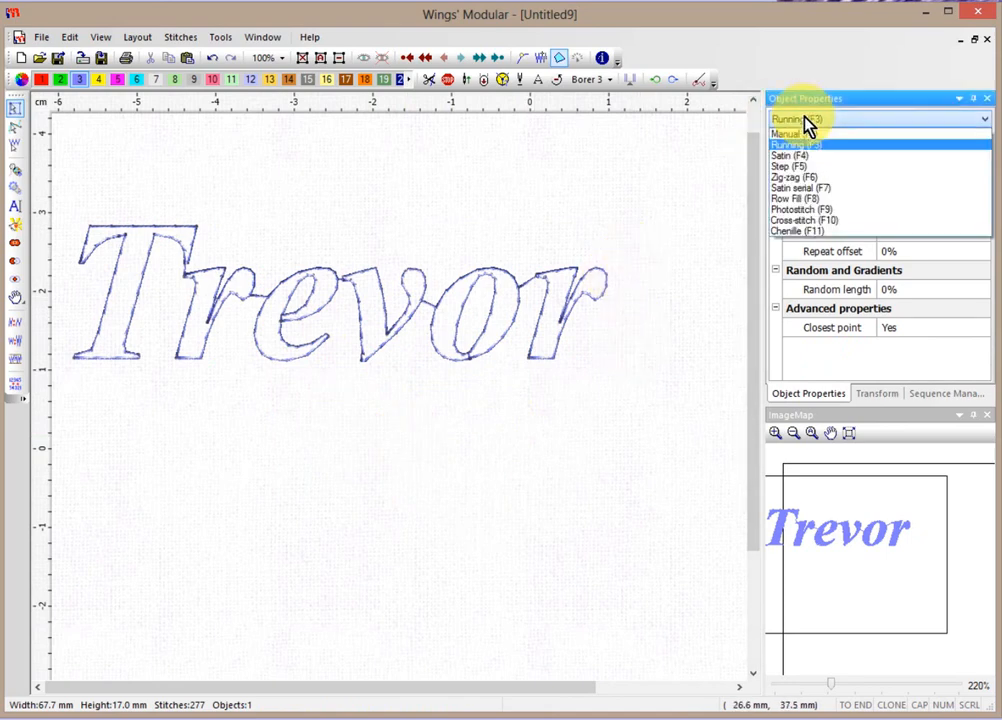
pyautogui.click(797, 172)
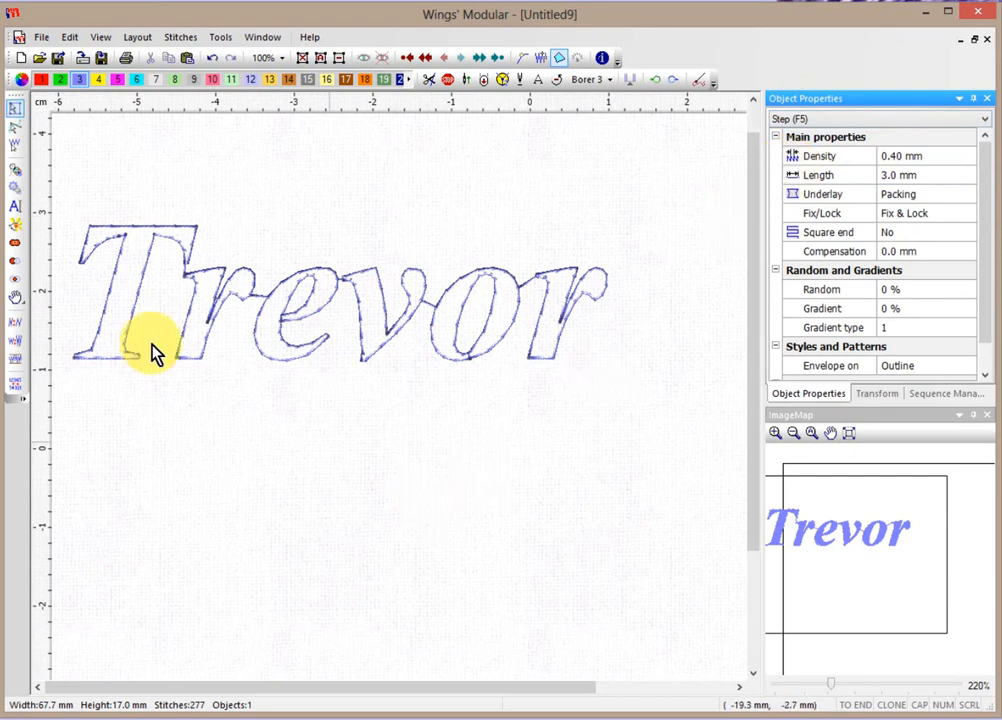
# Enter 'Howard' as new text in the Xpg010 font, Normal style, 20.0 mm, for a two-point baseline.
pyautogui.click(15, 208)
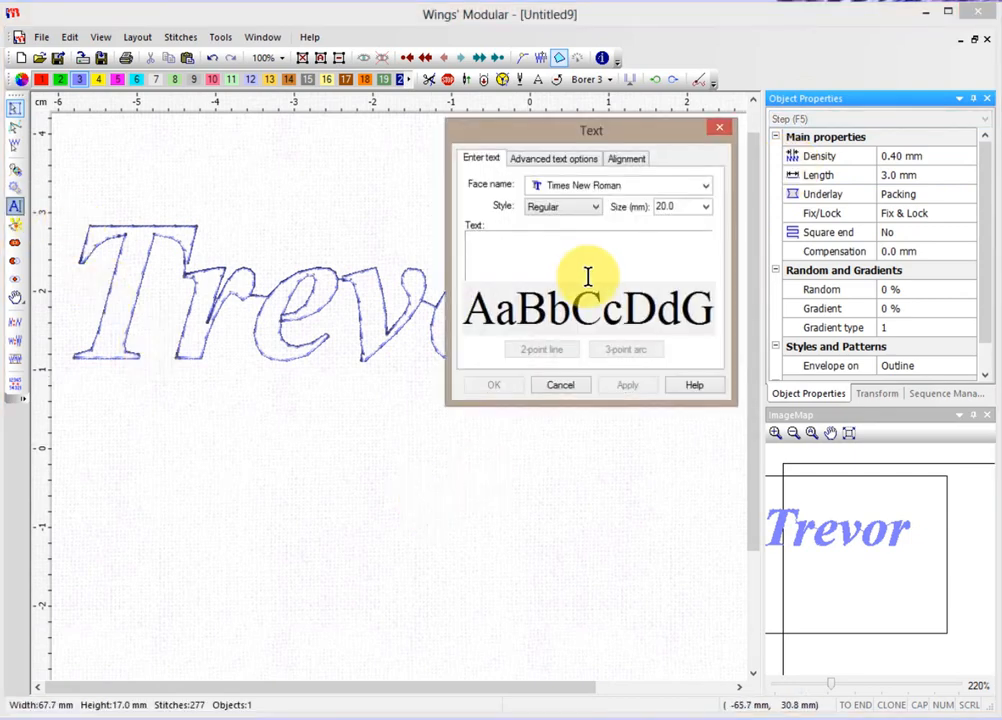
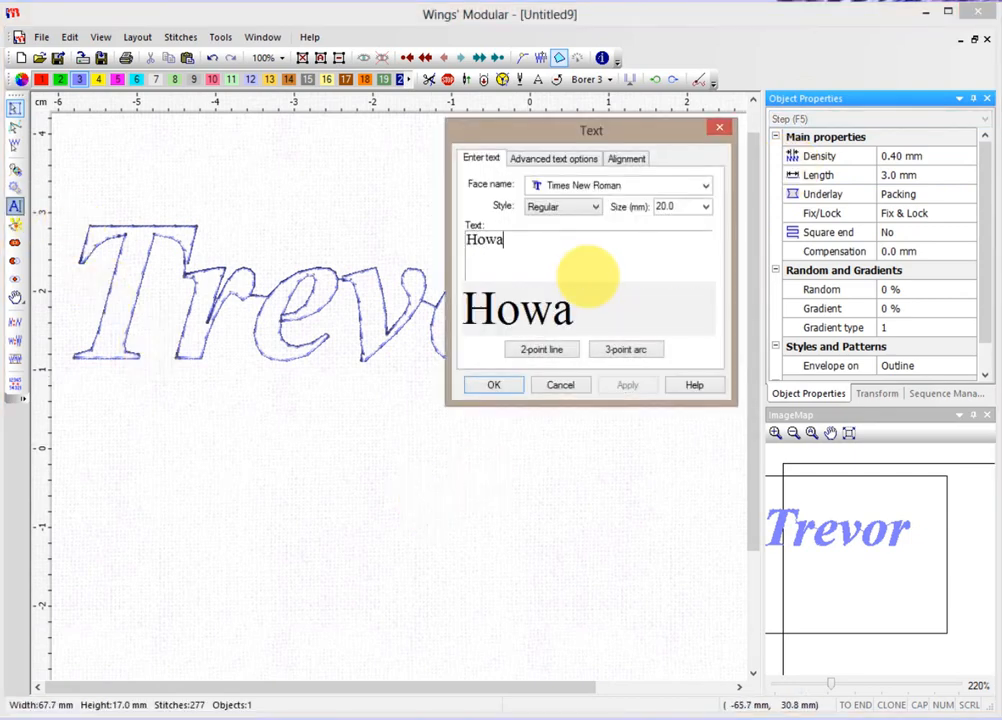
pyautogui.click(630, 186)
pyautogui.moveTo(707, 577); pyautogui.dragTo(707, 197)
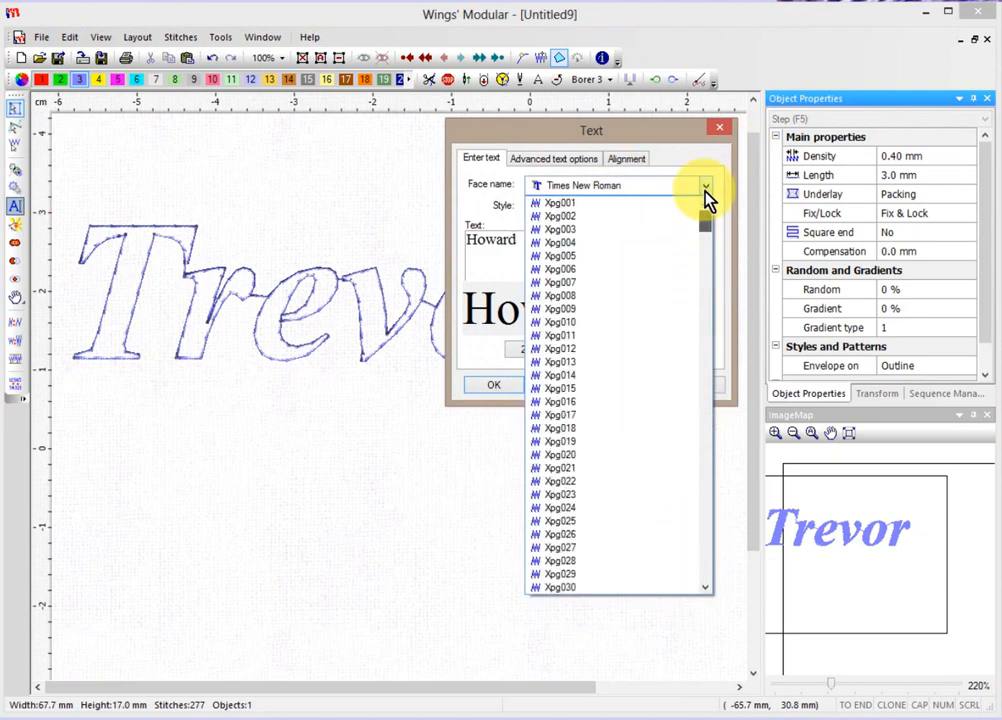
pyautogui.click(572, 229)
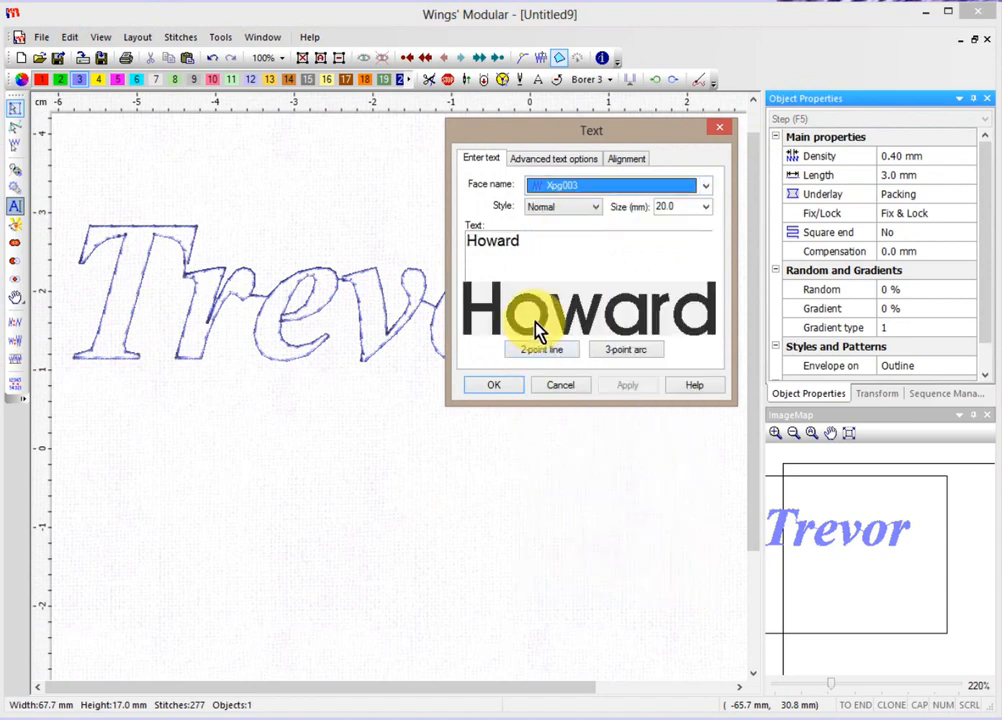
pyautogui.click(570, 208)
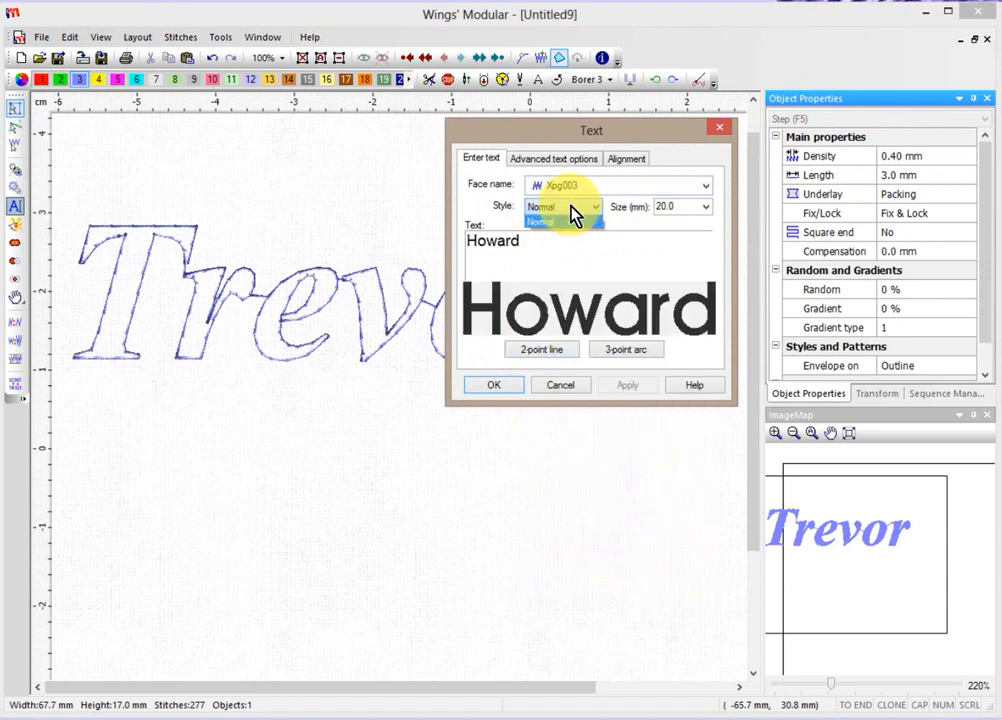
pyautogui.click(570, 208)
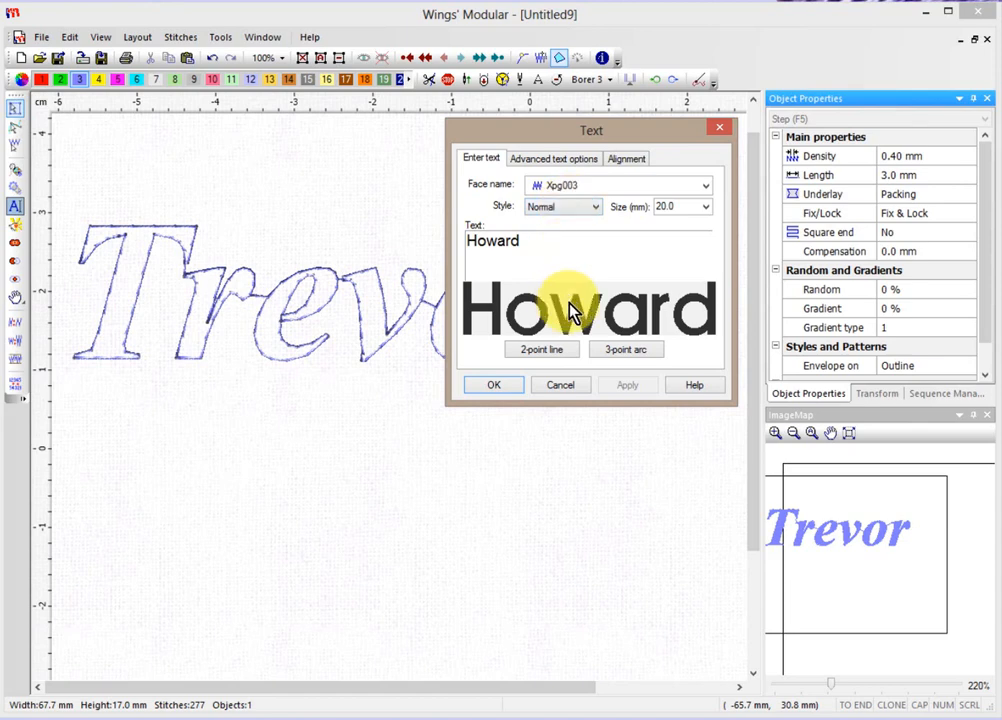
pyautogui.click(567, 190)
pyautogui.click(567, 190)
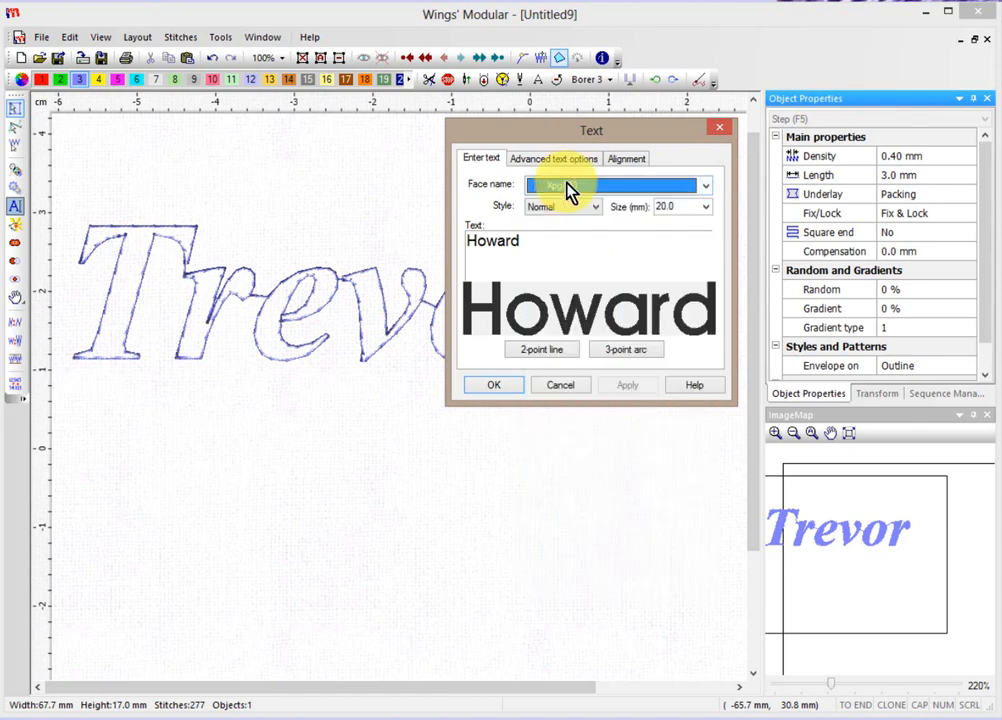
pyautogui.press('Down')
pyautogui.press('Down')
pyautogui.press('Down')
pyautogui.press('Down')
pyautogui.press('Down')
pyautogui.press('Down')
pyautogui.press('Down')
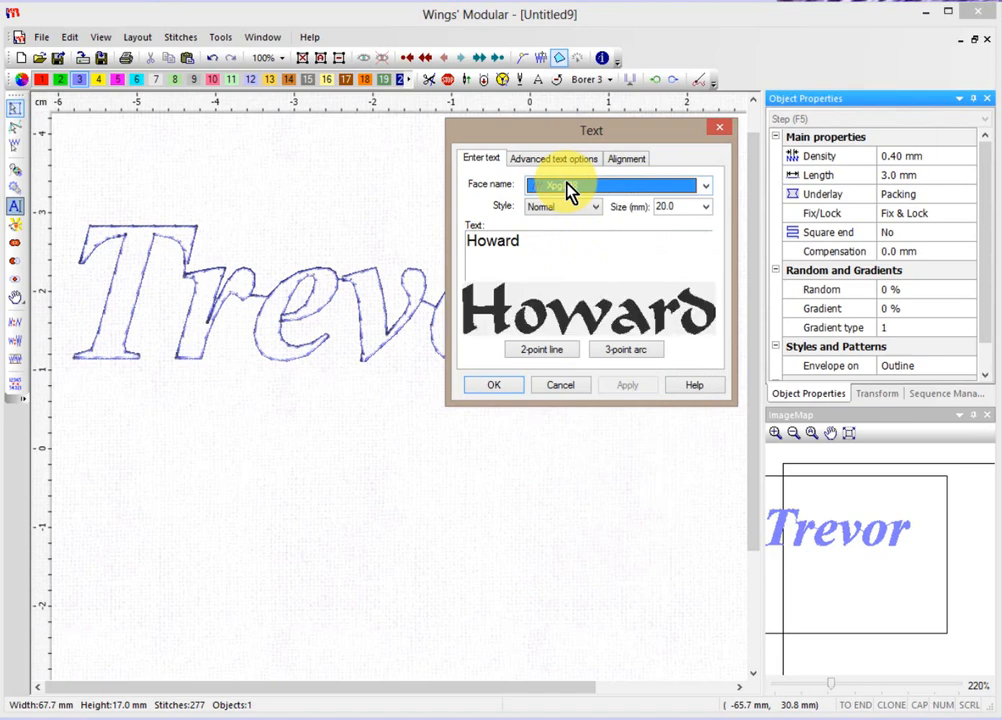
pyautogui.click(535, 352)
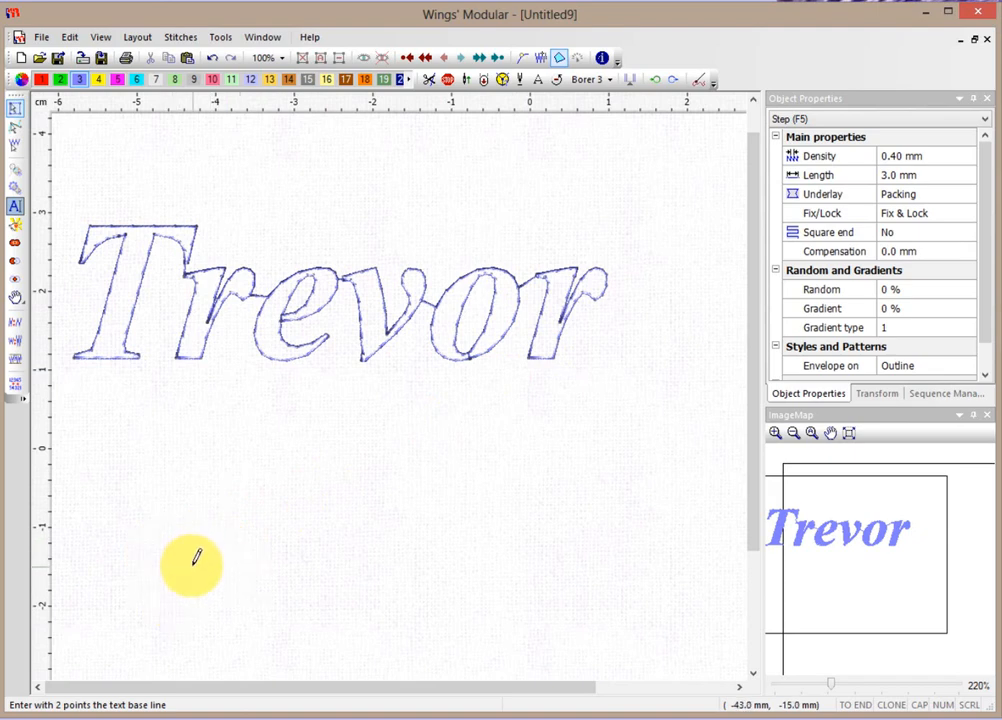
# Lay Howard on a baseline below Trevor, 63.7 × 12.9 mm with 1140 step stitches.
pyautogui.click(152, 604)
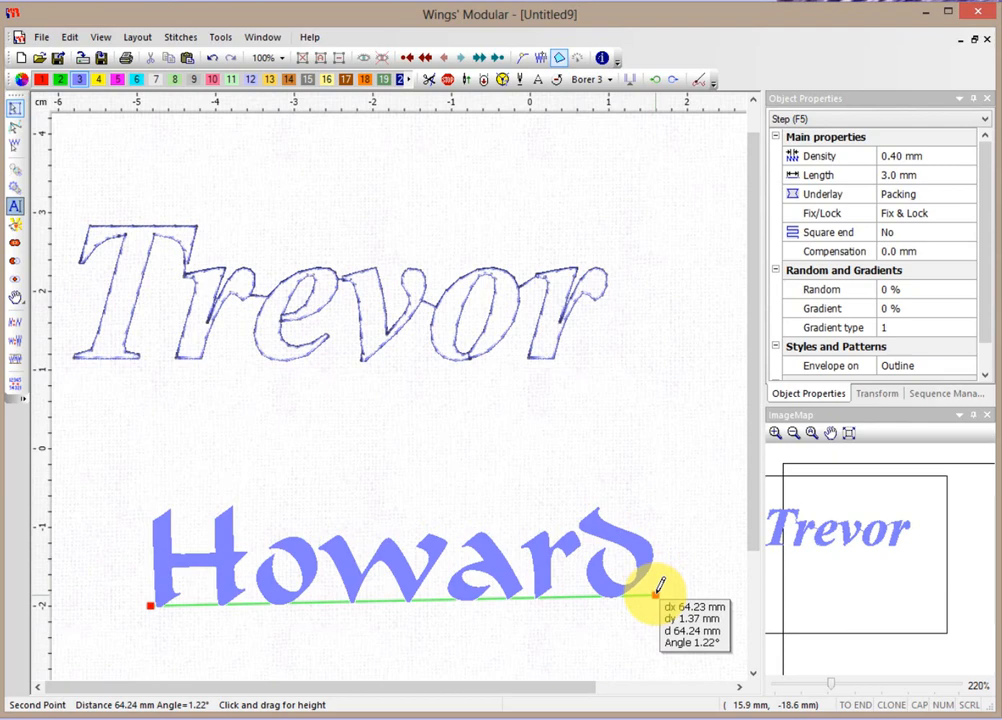
pyautogui.click(657, 594)
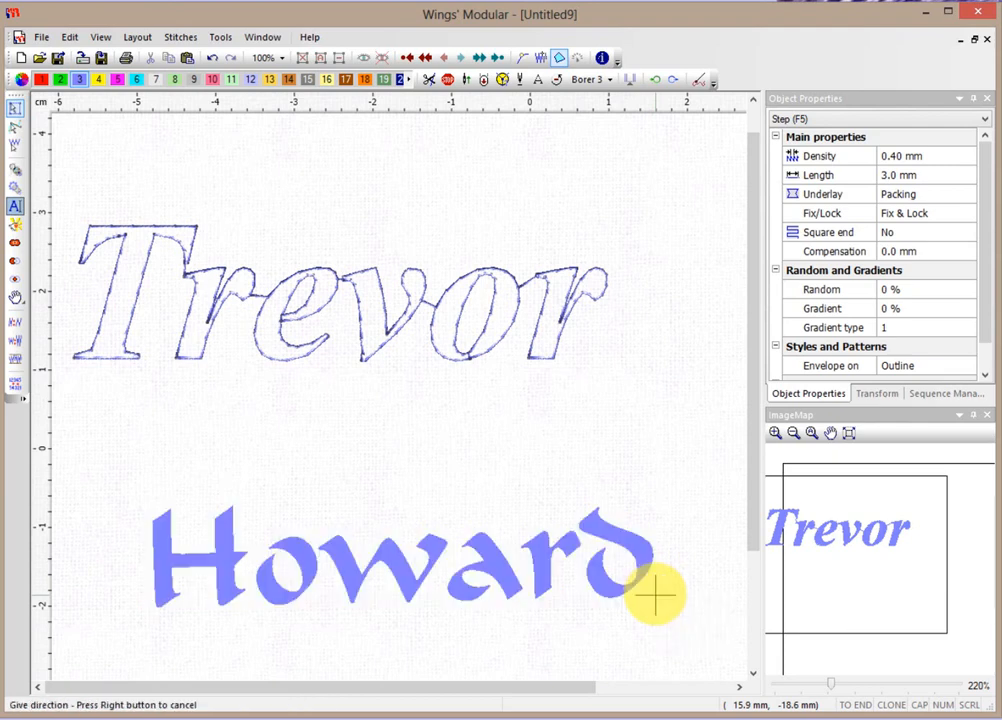
pyautogui.rightClick(671, 459)
pyautogui.rightClick(666, 449)
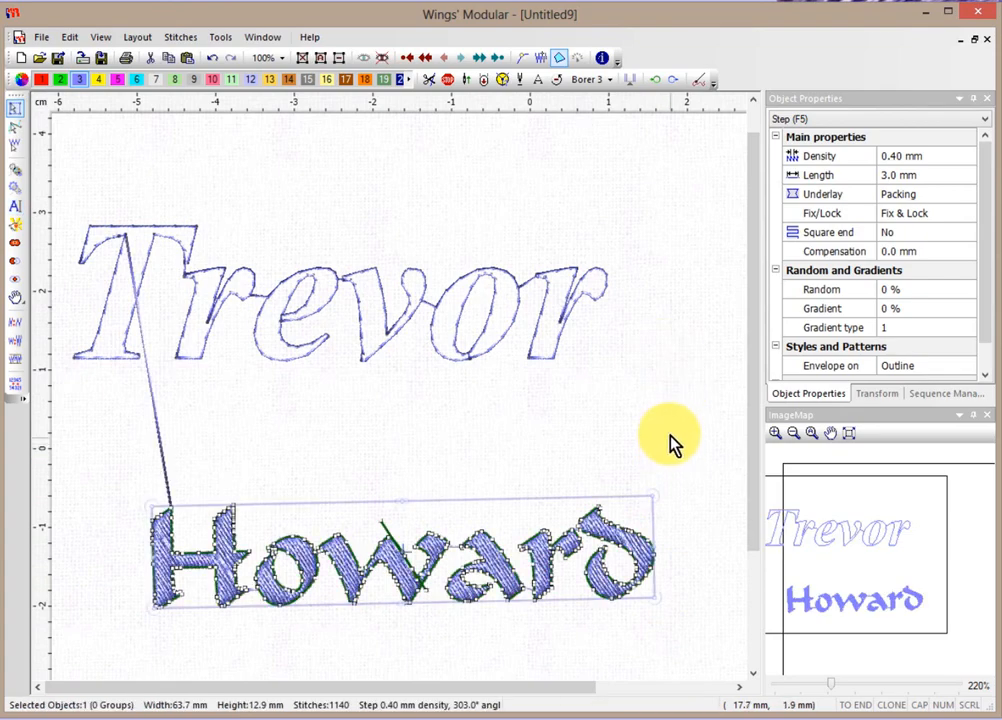
pyautogui.scroll(-1, 672, 443)
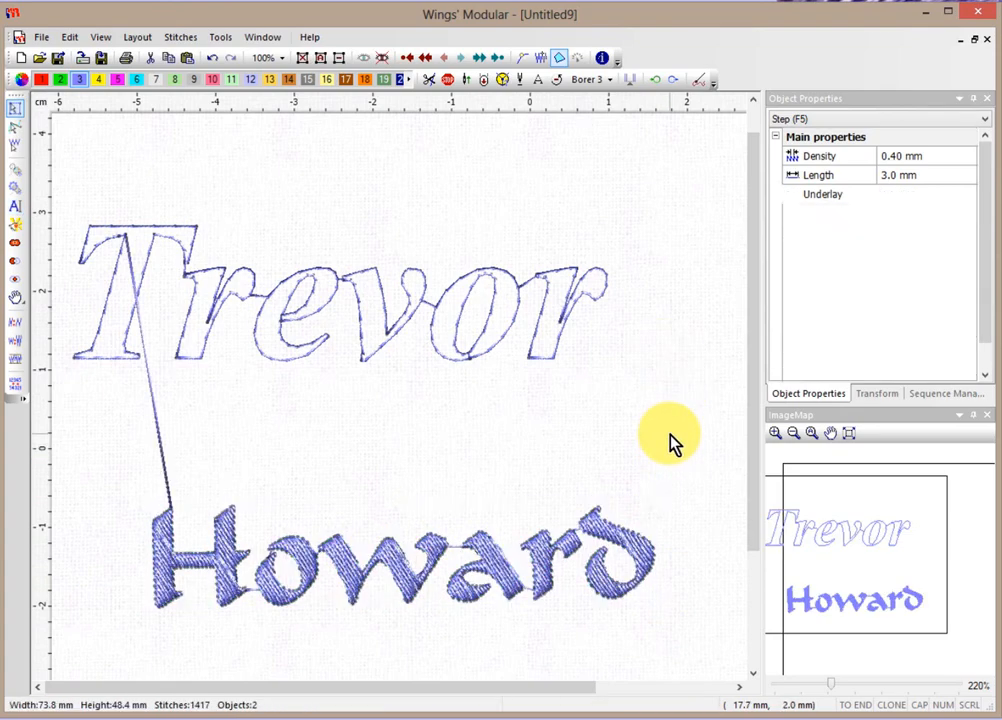
pyautogui.scroll(-1, 671, 440)
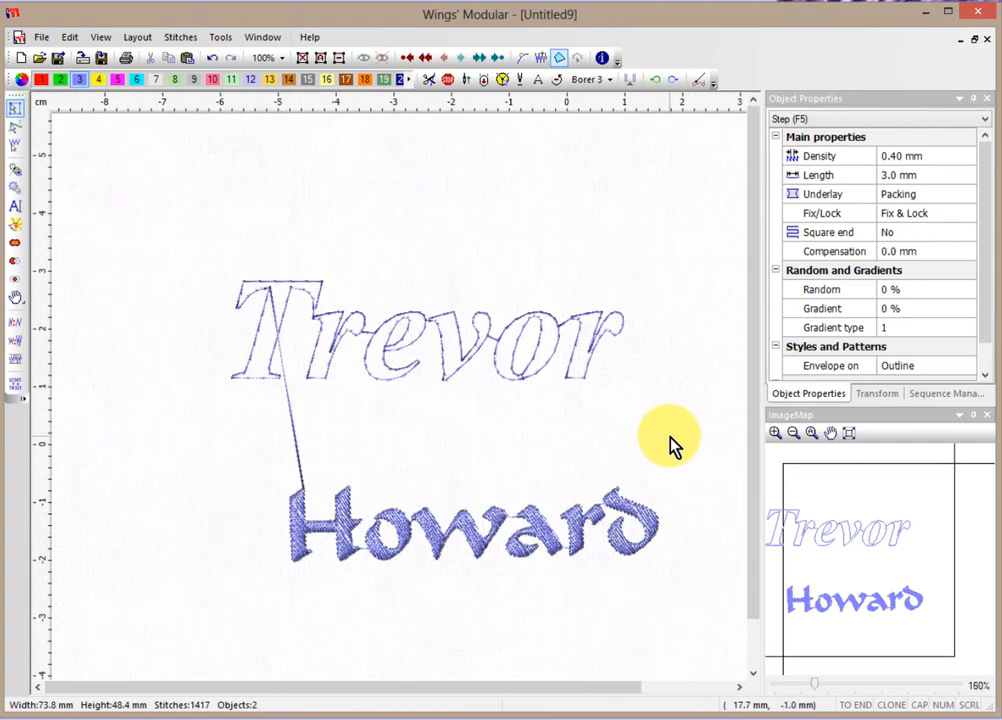
pyautogui.click(647, 518)
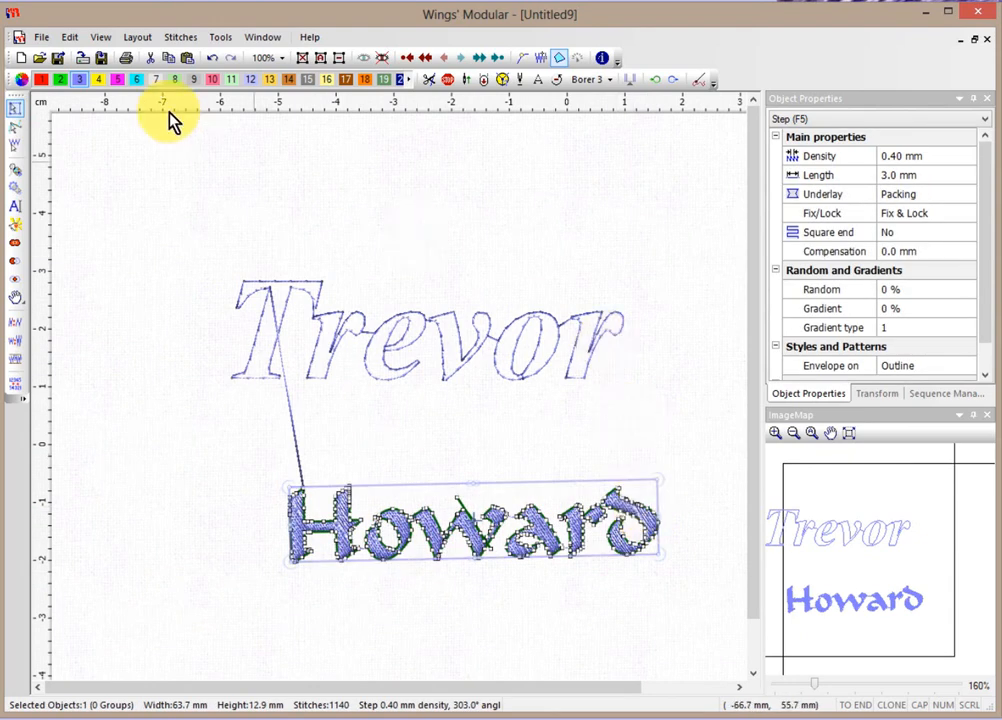
# Undo the first Howard and enter 'Howard' again as text on a straight base line.
pyautogui.click(211, 59)
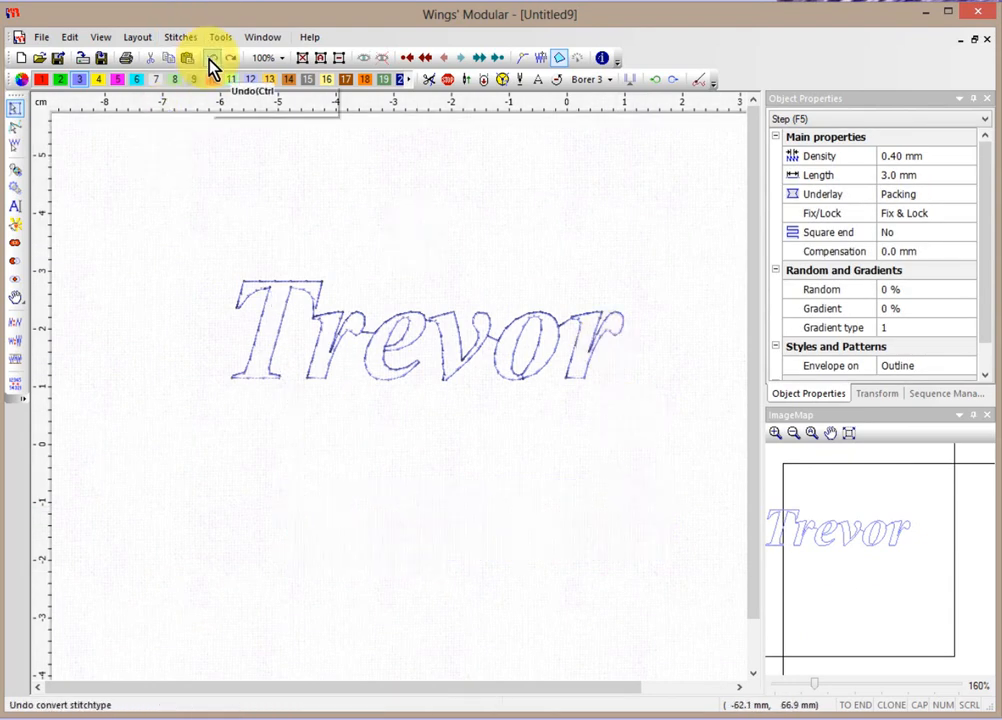
pyautogui.click(18, 208)
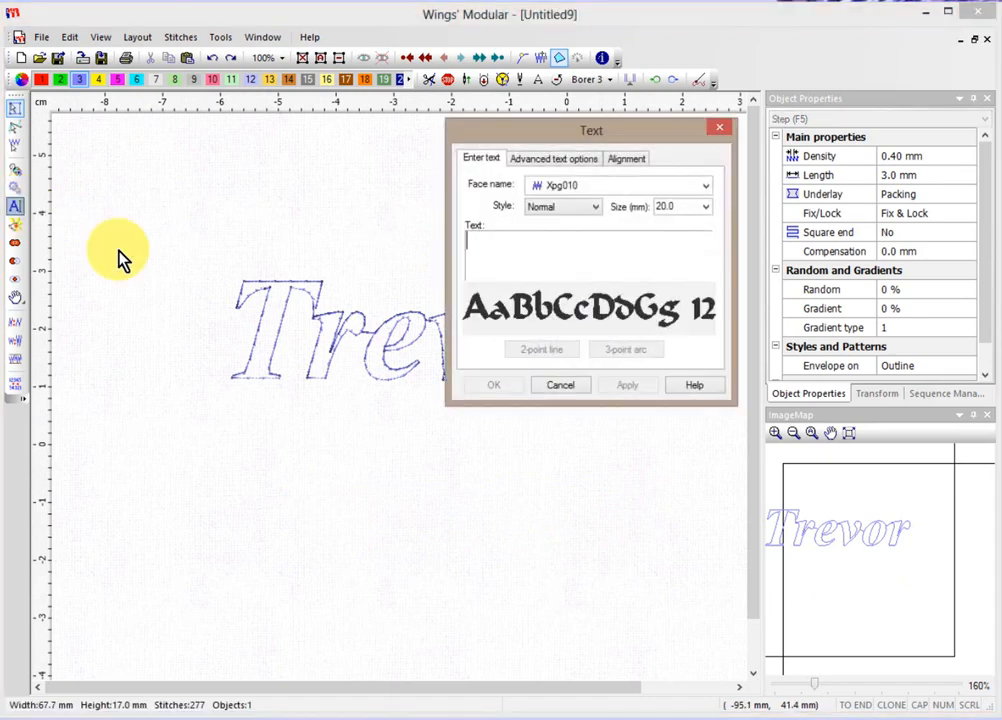
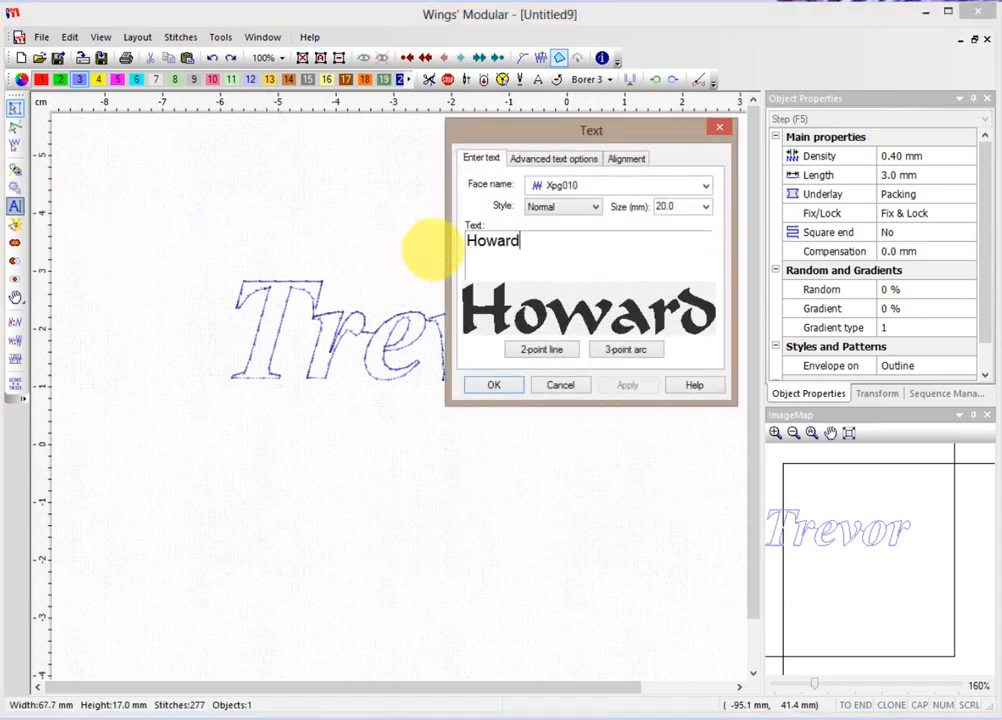
pyautogui.click(556, 348)
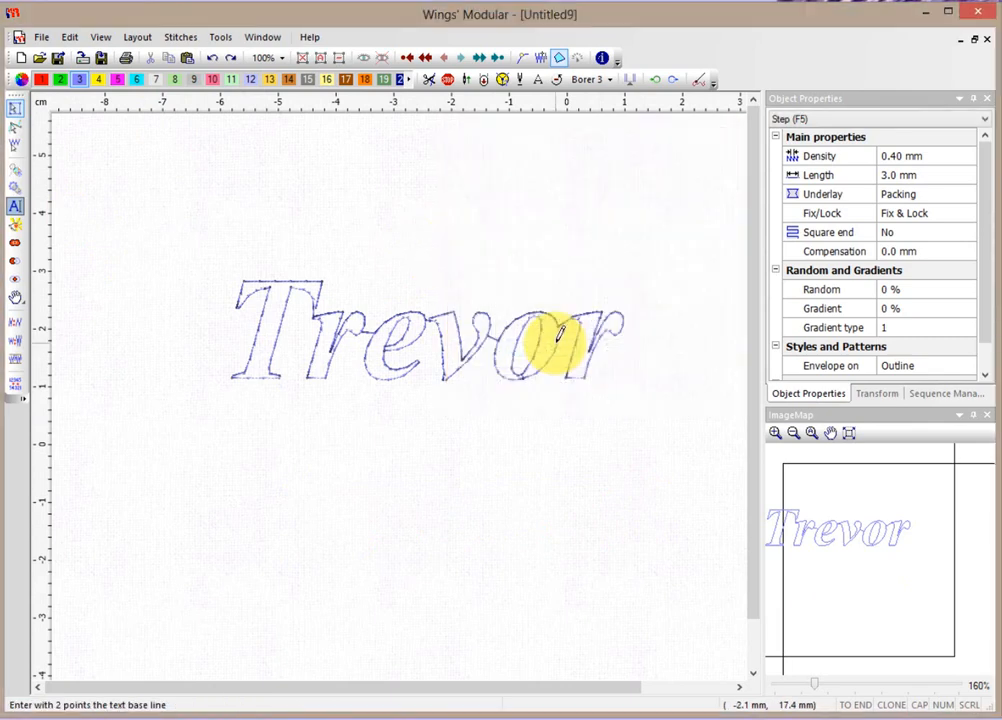
# Draw Howard's base line below Trevor and raise it to 82.6 × 25.5 mm, 2379 stitches.
pyautogui.click(182, 550)
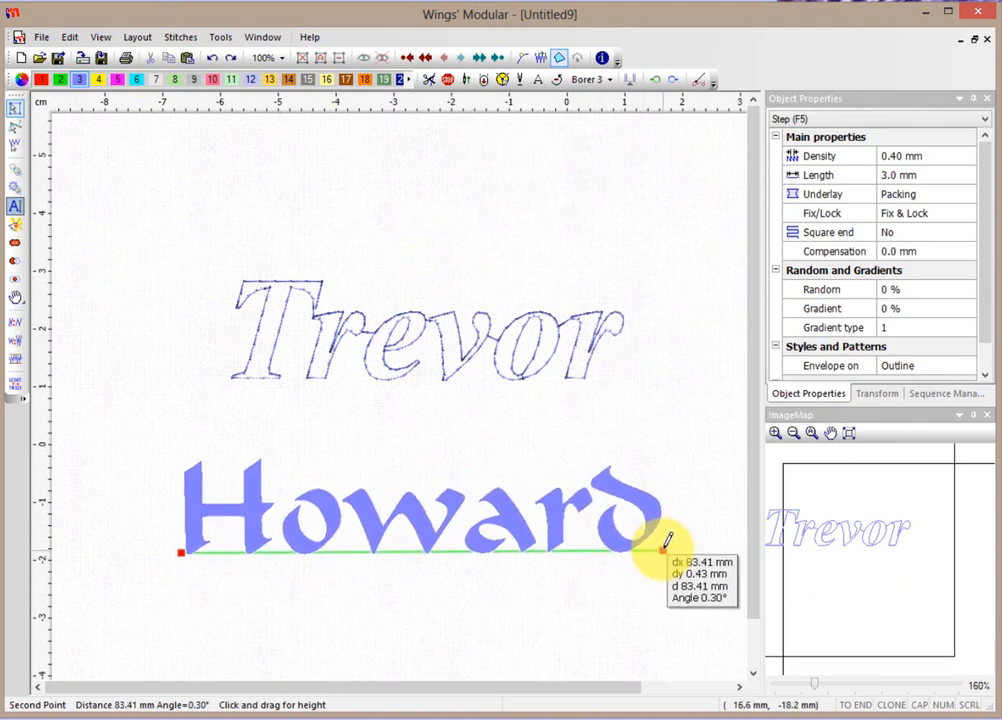
pyautogui.moveTo(664, 548); pyautogui.dragTo(659, 391)
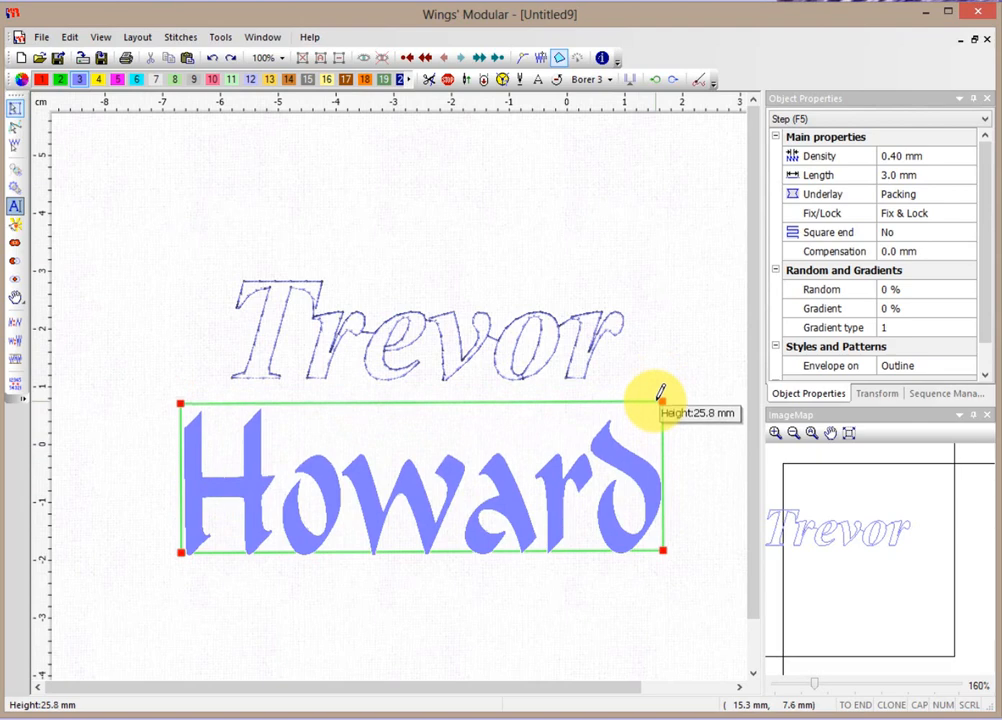
pyautogui.moveTo(660, 392); pyautogui.dragTo(660, 394)
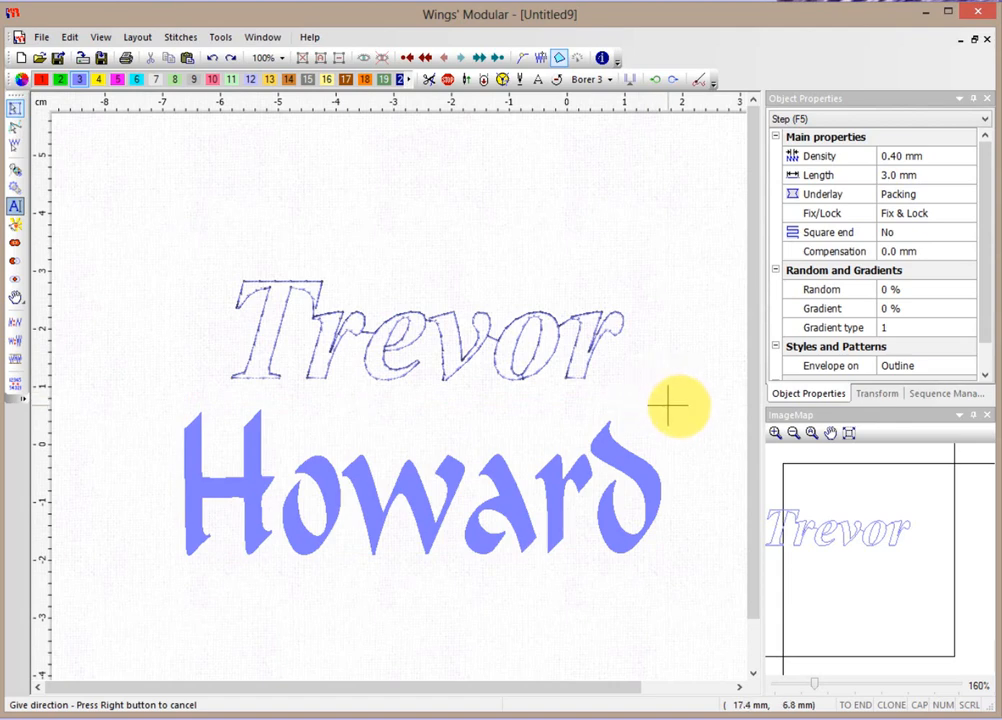
pyautogui.click(672, 404)
pyautogui.click(673, 394)
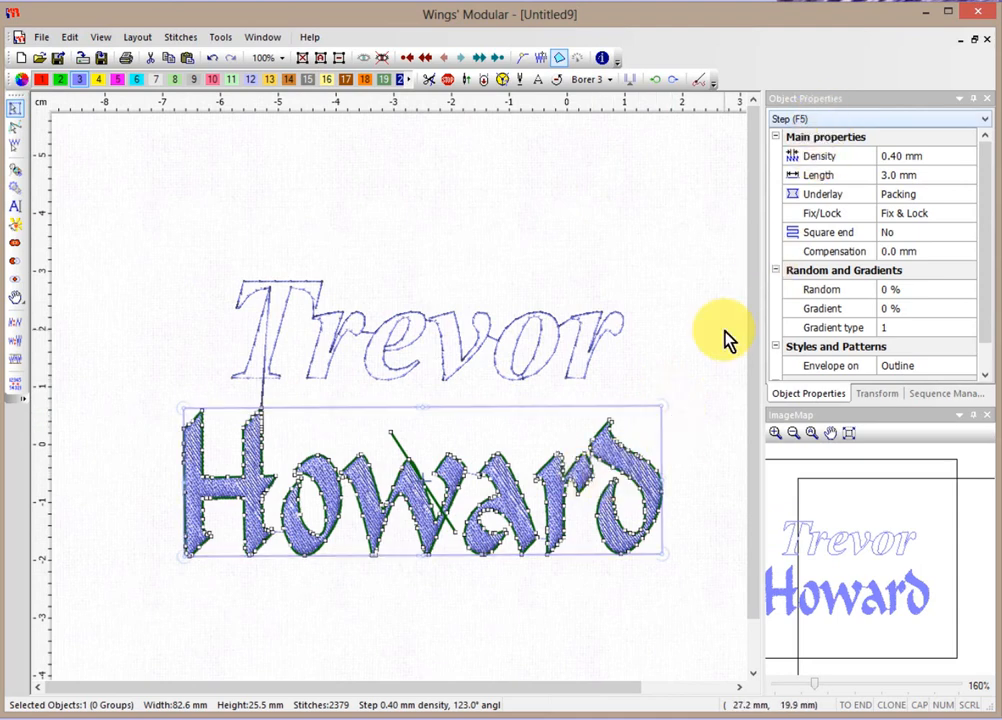
# Change Howard's stitch type to Satin, then start a new text entry.
pyautogui.rightClick(619, 462)
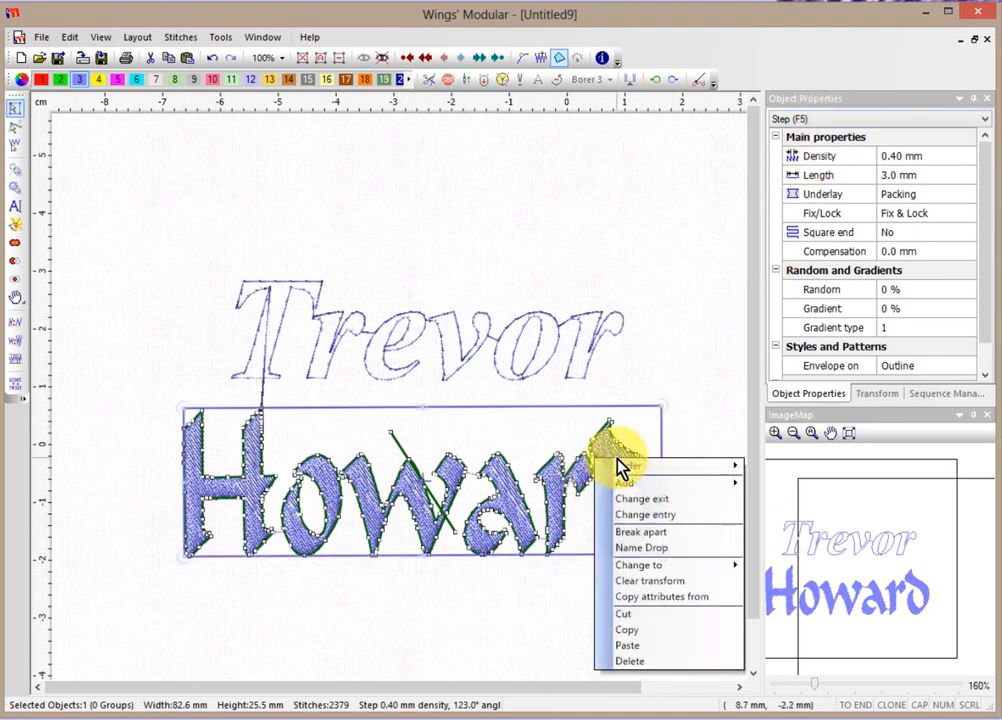
pyautogui.moveTo(659, 567)
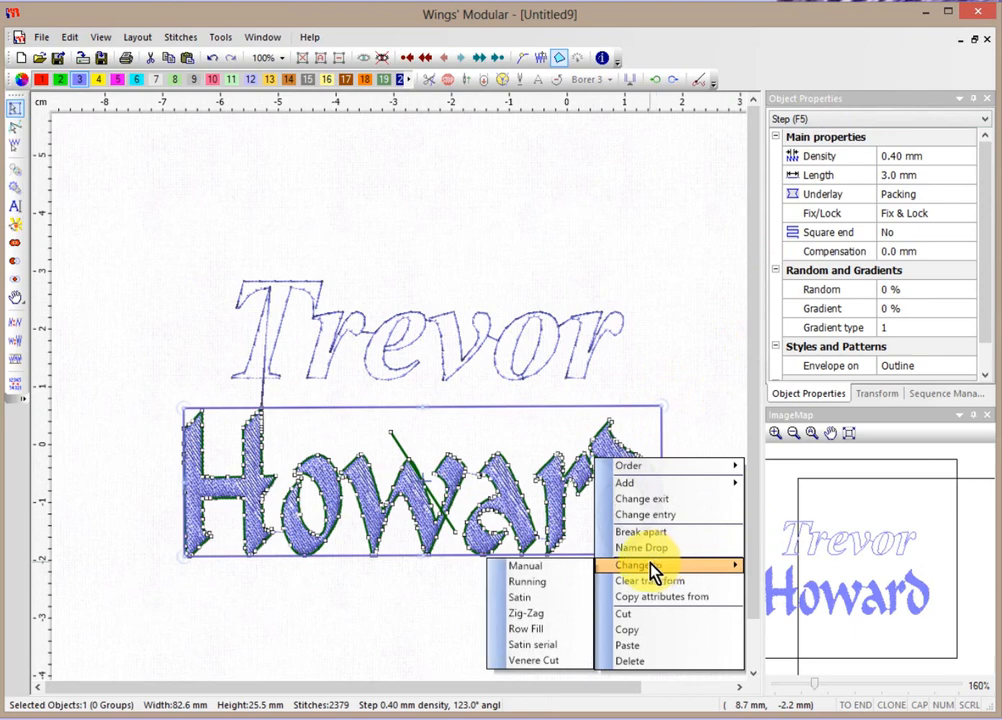
pyautogui.click(522, 597)
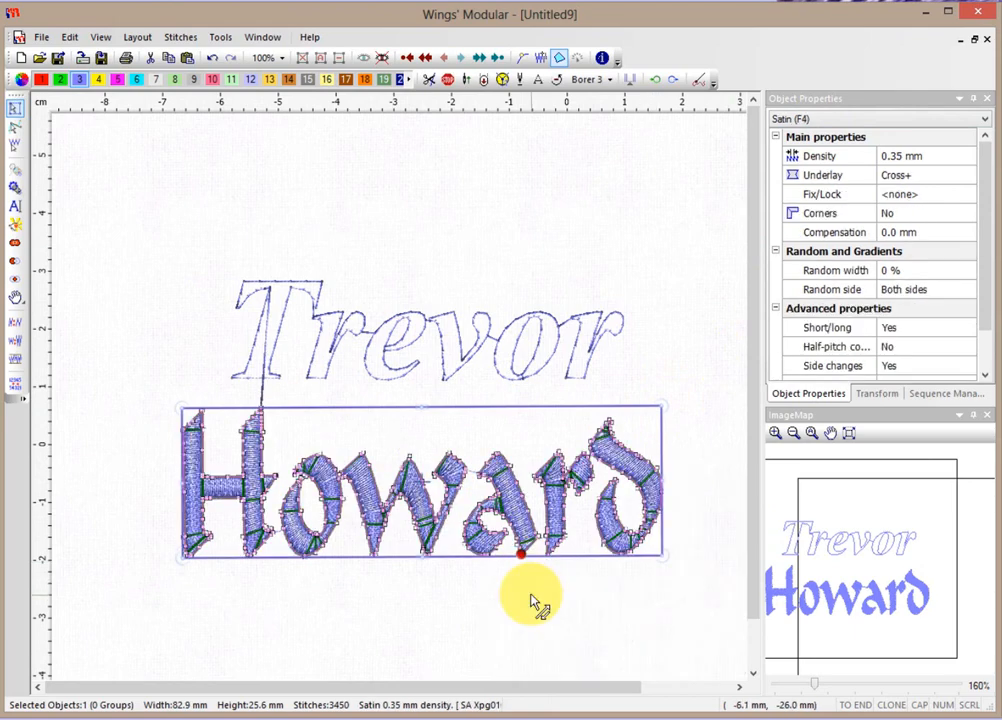
pyautogui.click(478, 616)
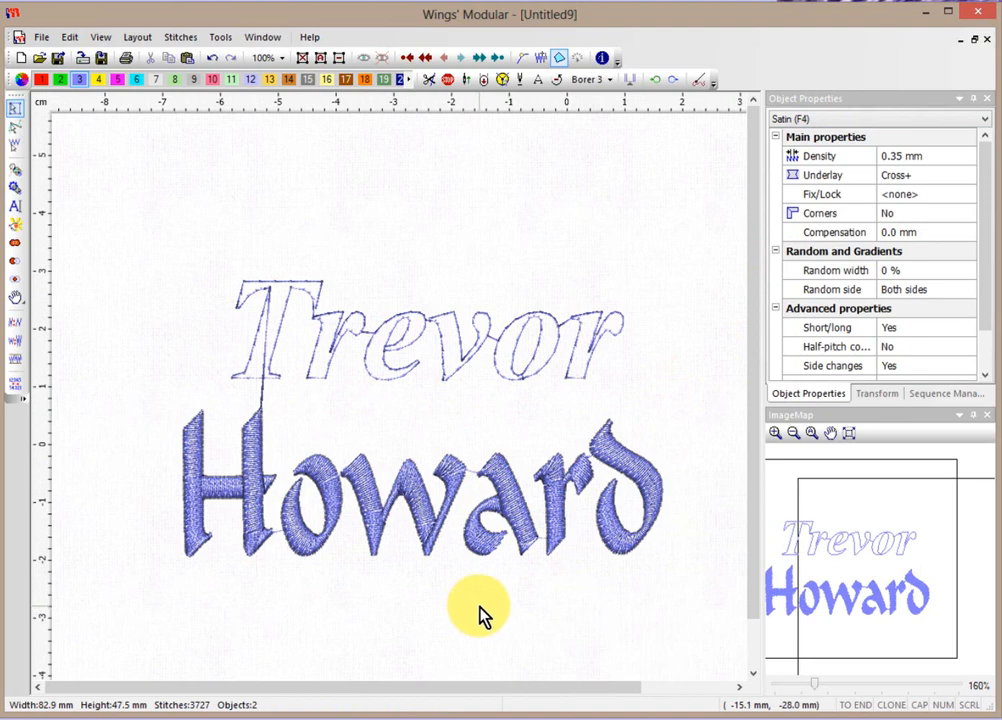
pyautogui.click(16, 208)
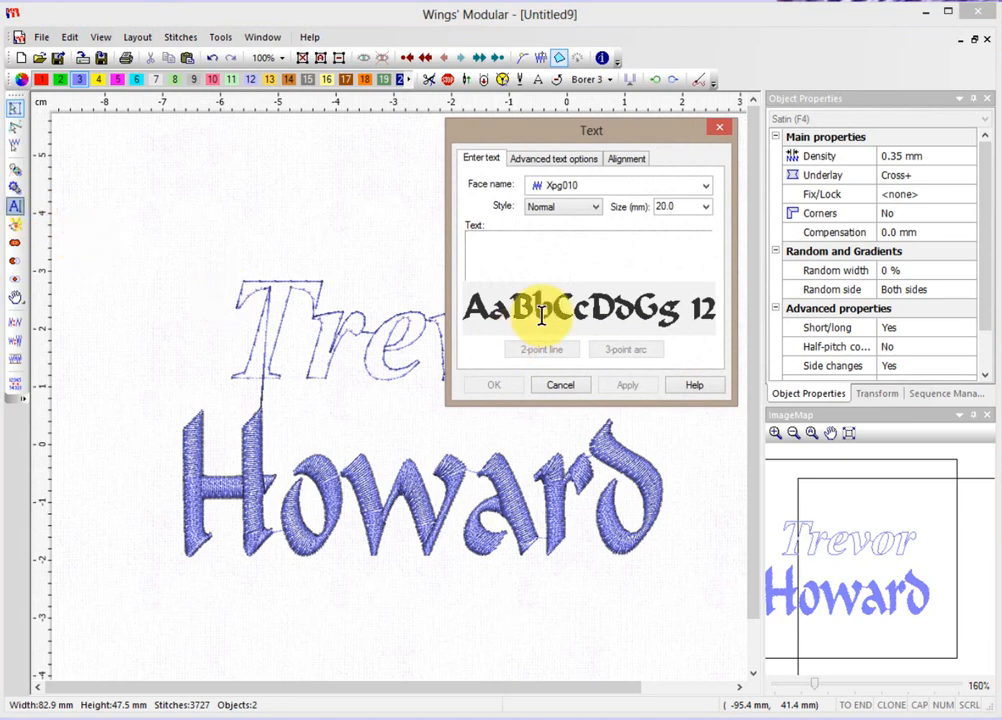
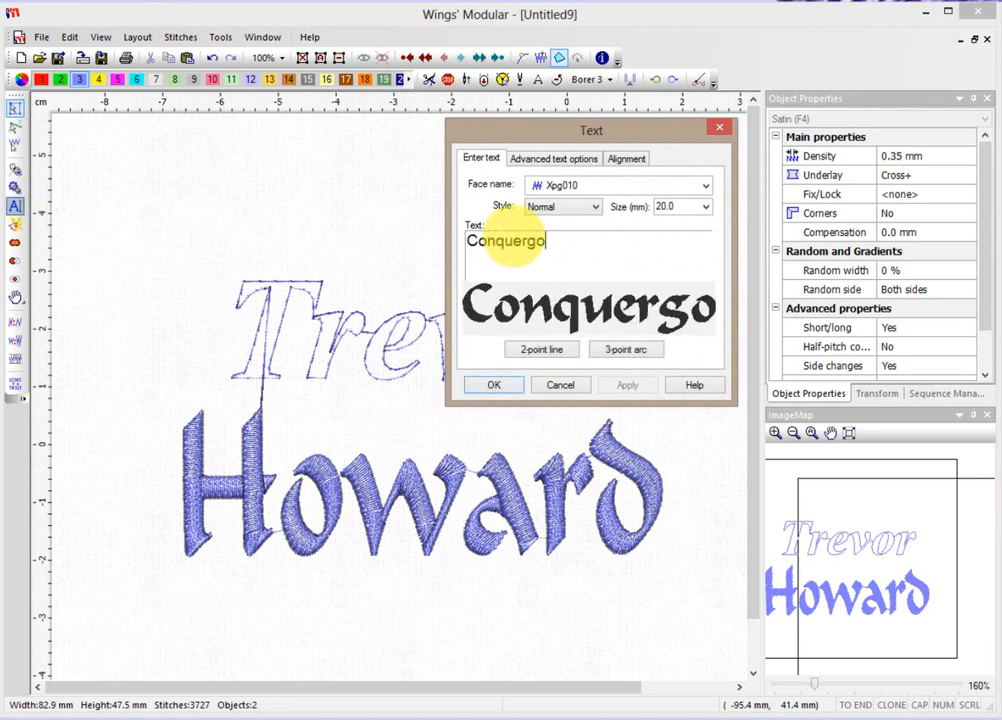
# Lay 'Conquergood' along a three-point downward arc beneath Howard.
pyautogui.click(627, 352)
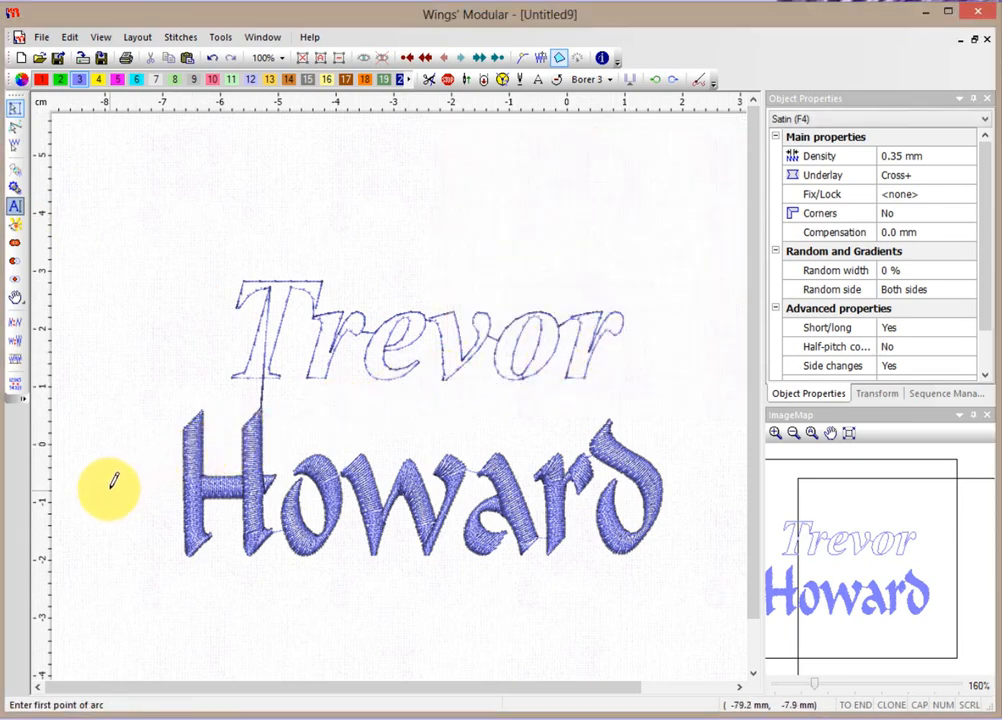
pyautogui.scroll(-3, 405, 470)
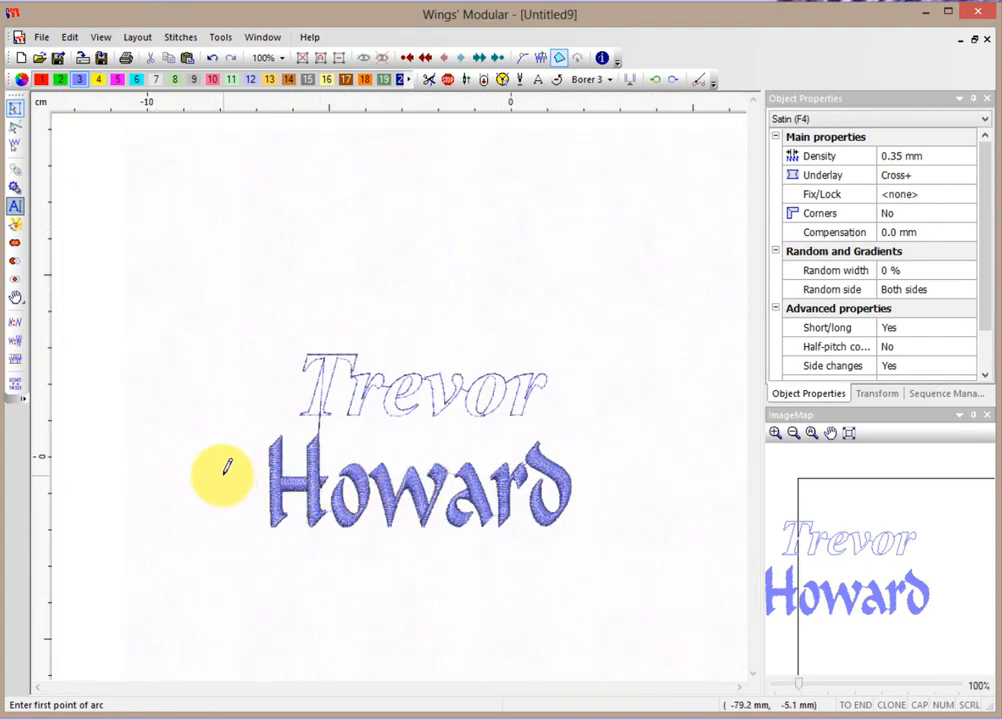
pyautogui.click(223, 475)
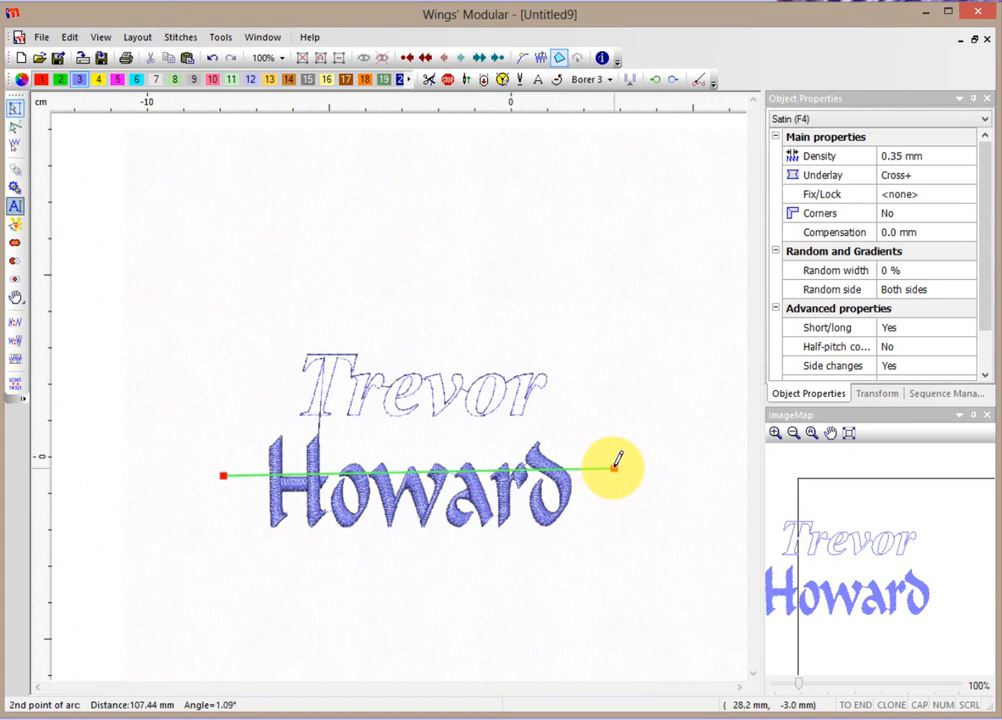
pyautogui.click(617, 468)
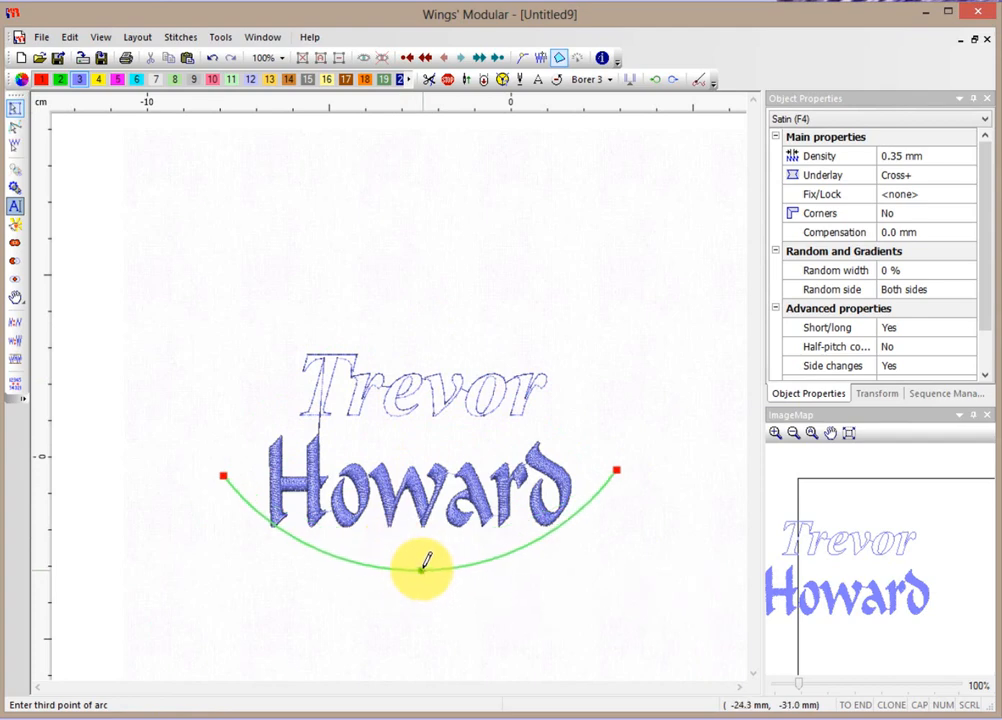
pyautogui.click(424, 563)
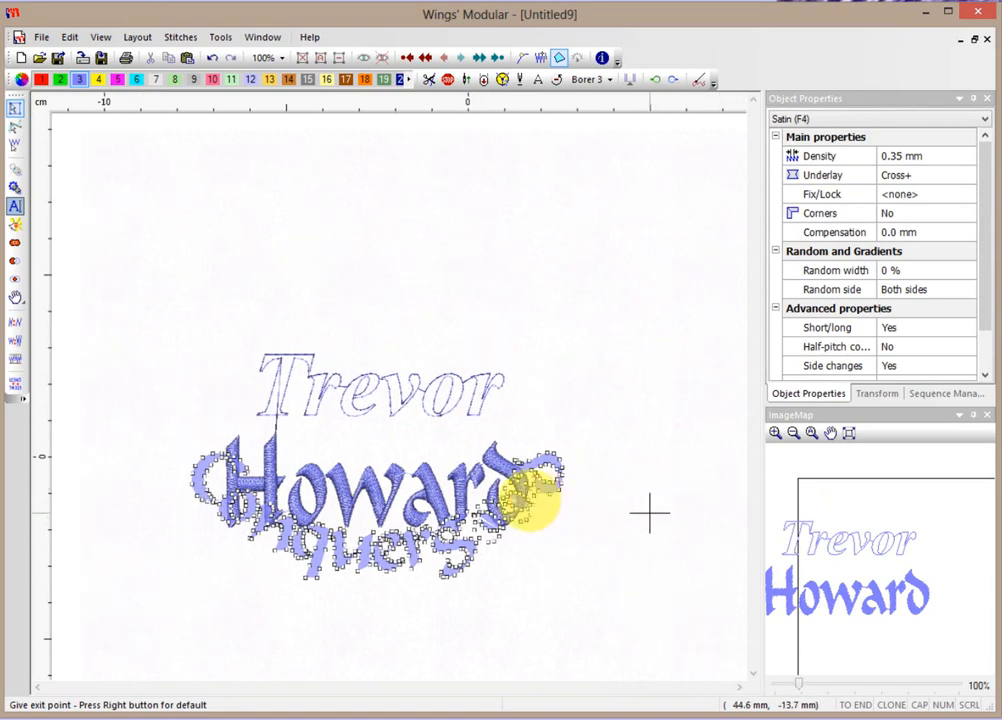
pyautogui.click(524, 466)
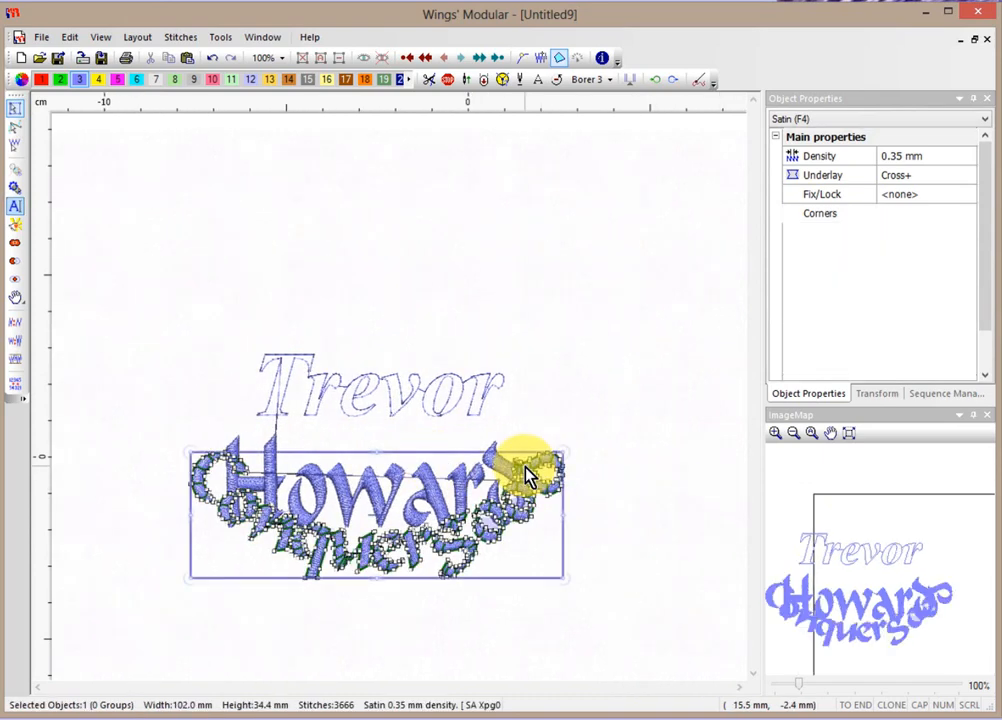
pyautogui.click(519, 401)
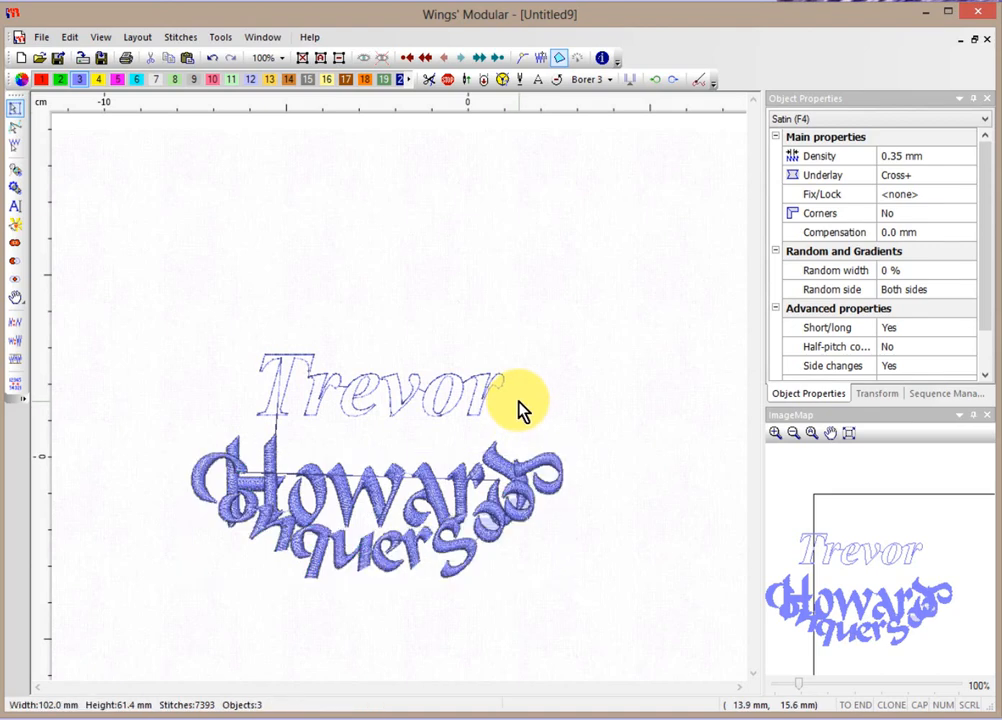
pyautogui.click(544, 469)
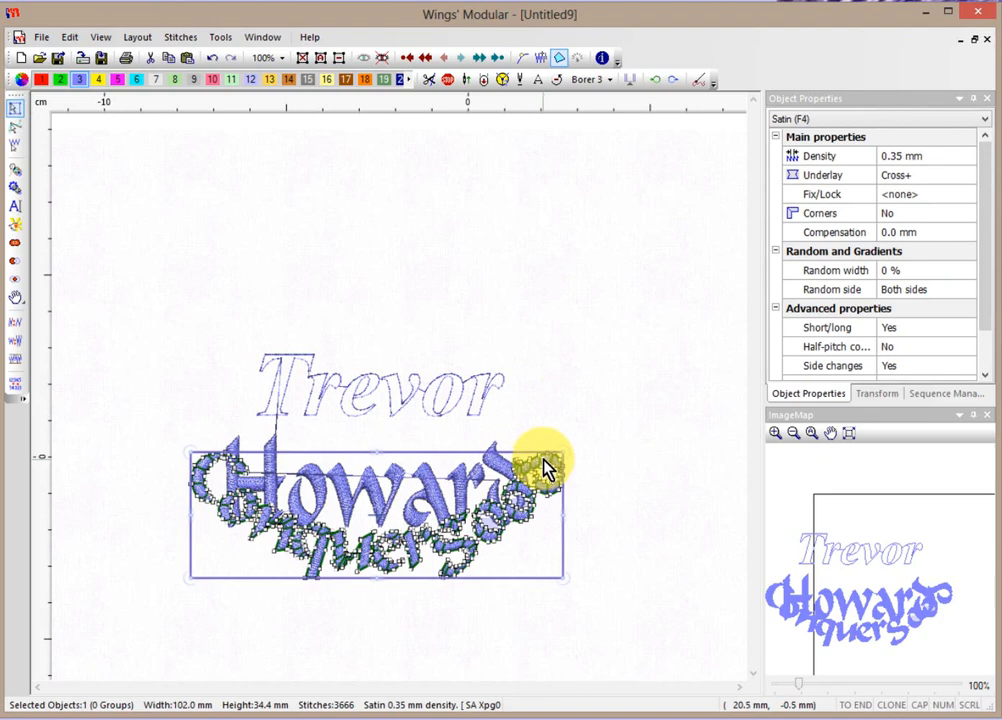
# Set Conquergood's vertical alignment on its arc to Top and apply it.
pyautogui.click(14, 206)
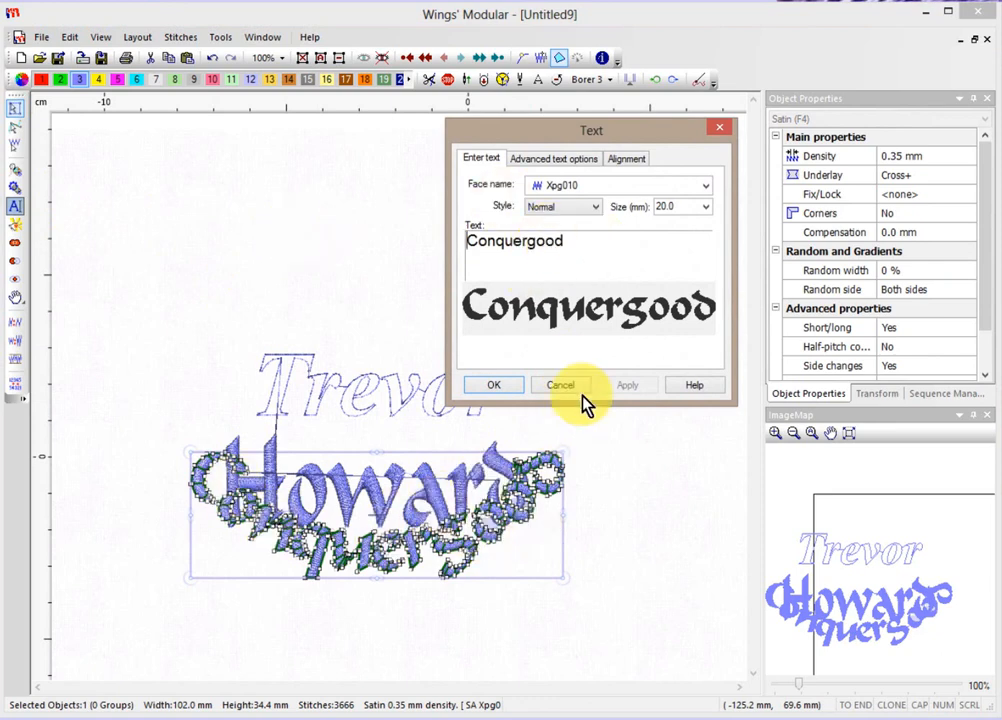
pyautogui.click(630, 162)
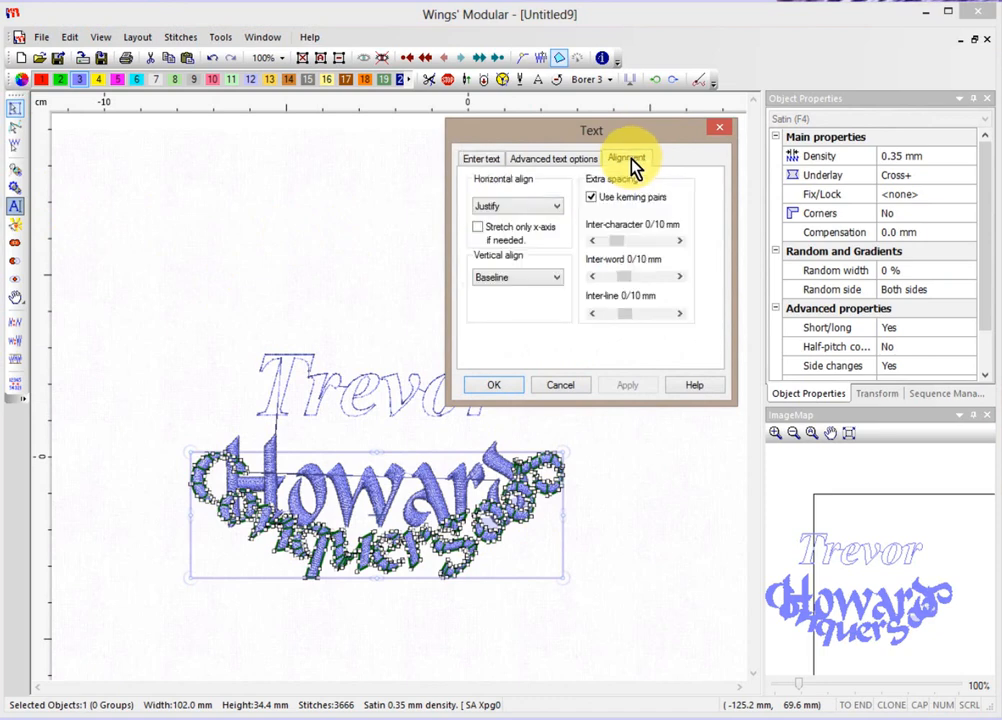
pyautogui.click(508, 283)
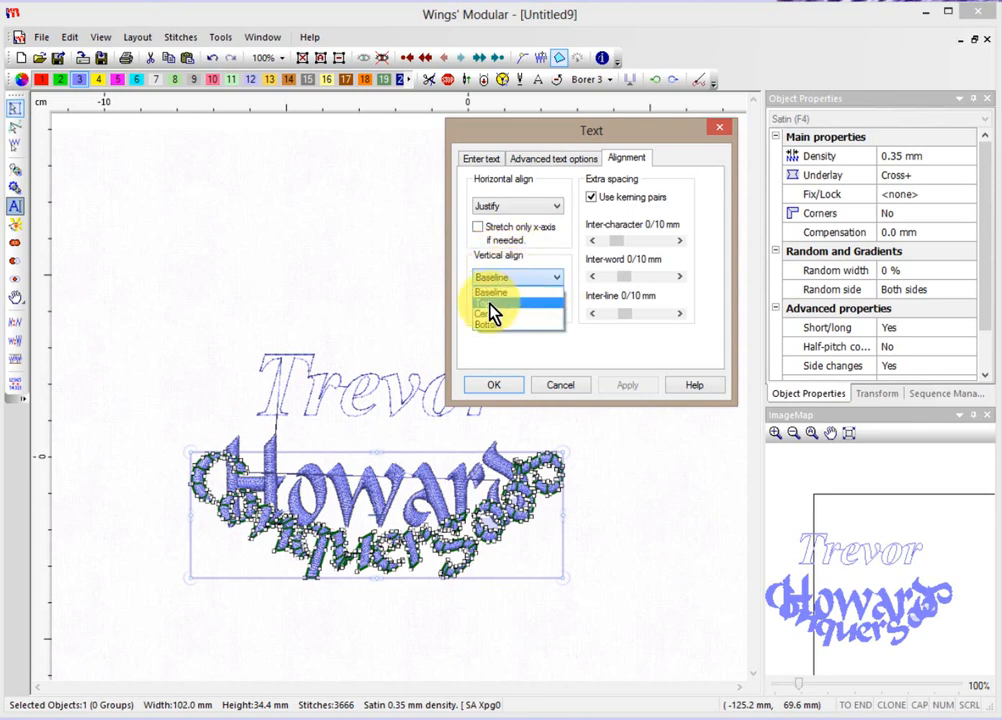
pyautogui.click(491, 304)
pyautogui.click(640, 386)
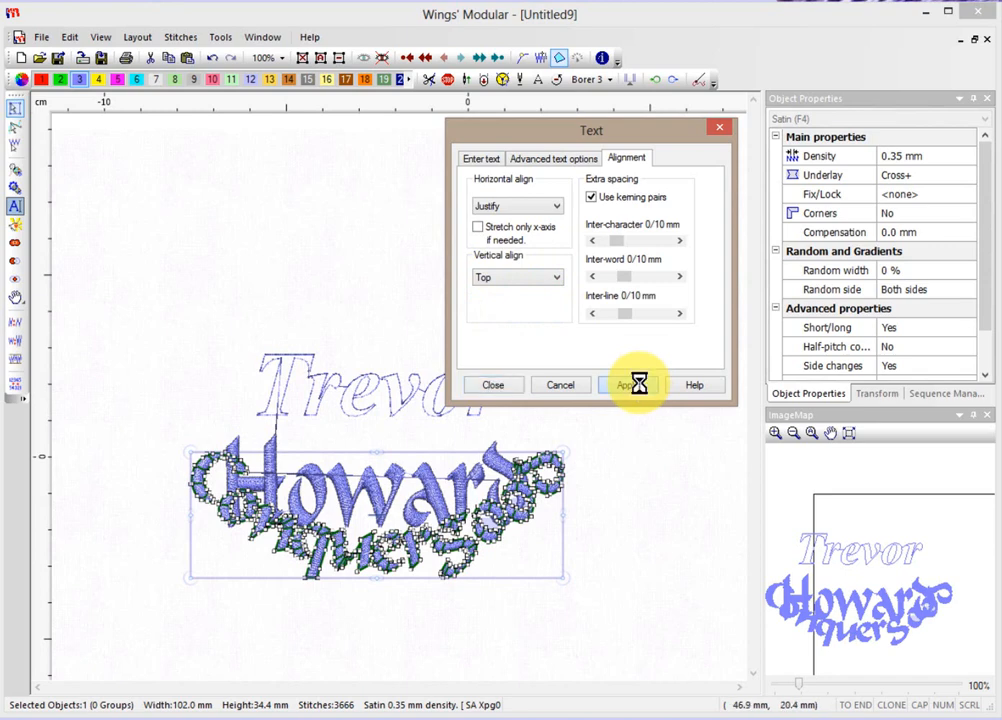
pyautogui.click(496, 386)
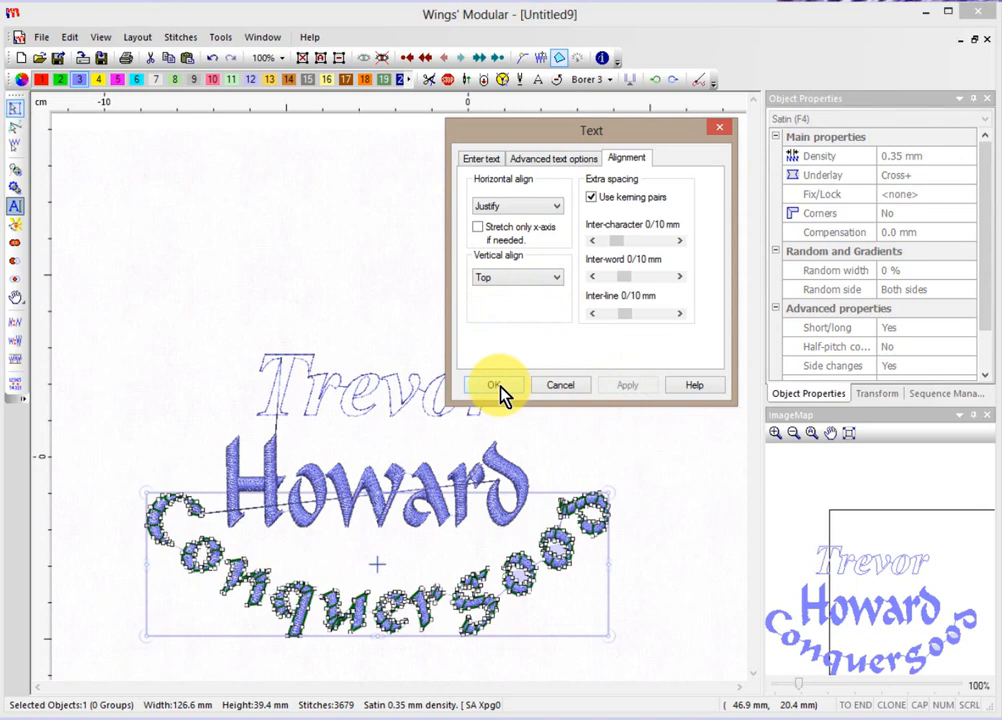
pyautogui.click(192, 482)
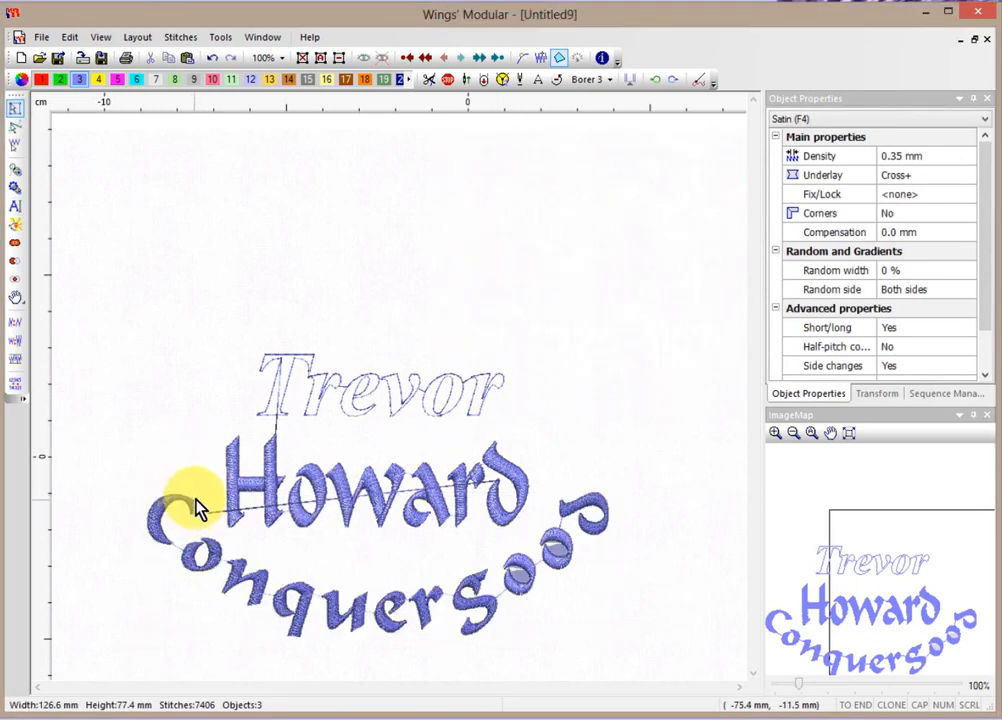
pyautogui.click(305, 605)
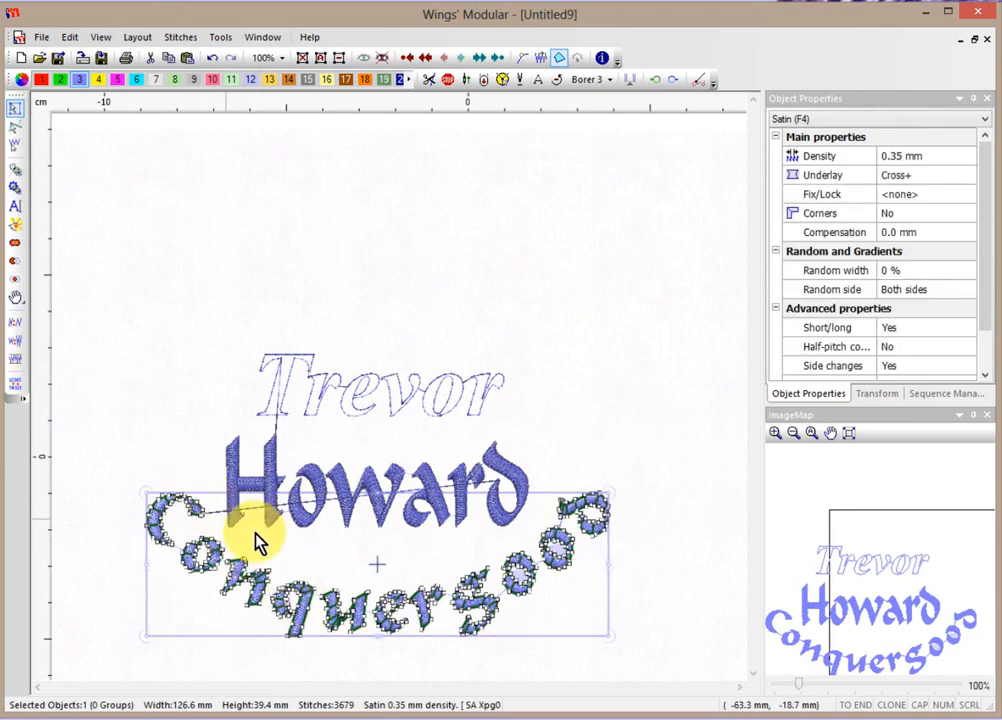
pyautogui.click(645, 370)
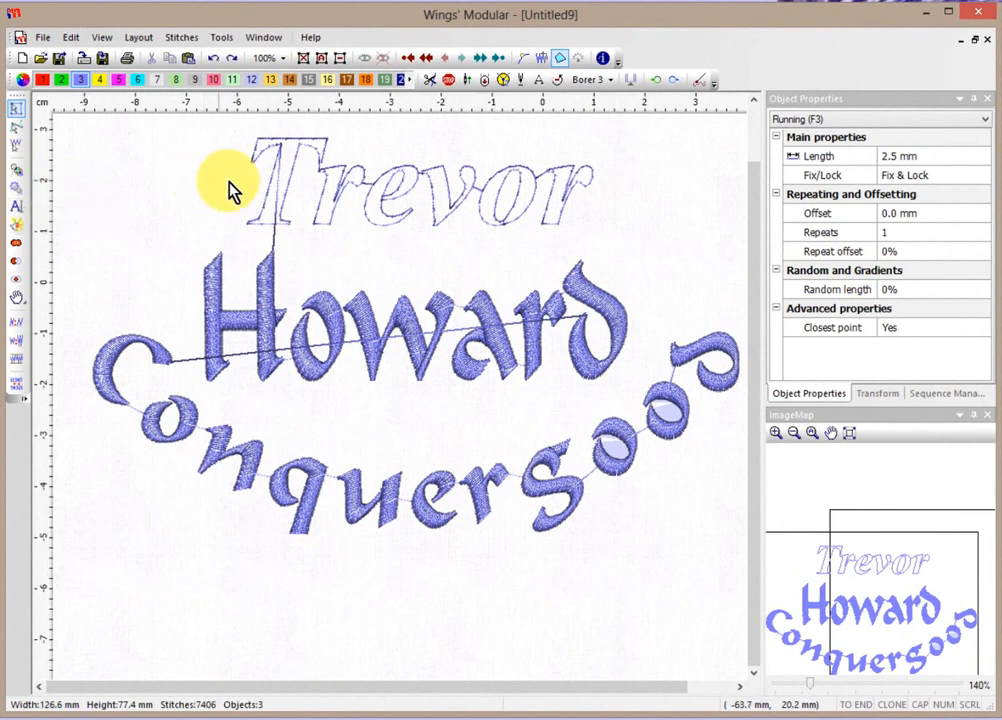
pyautogui.click(288, 200)
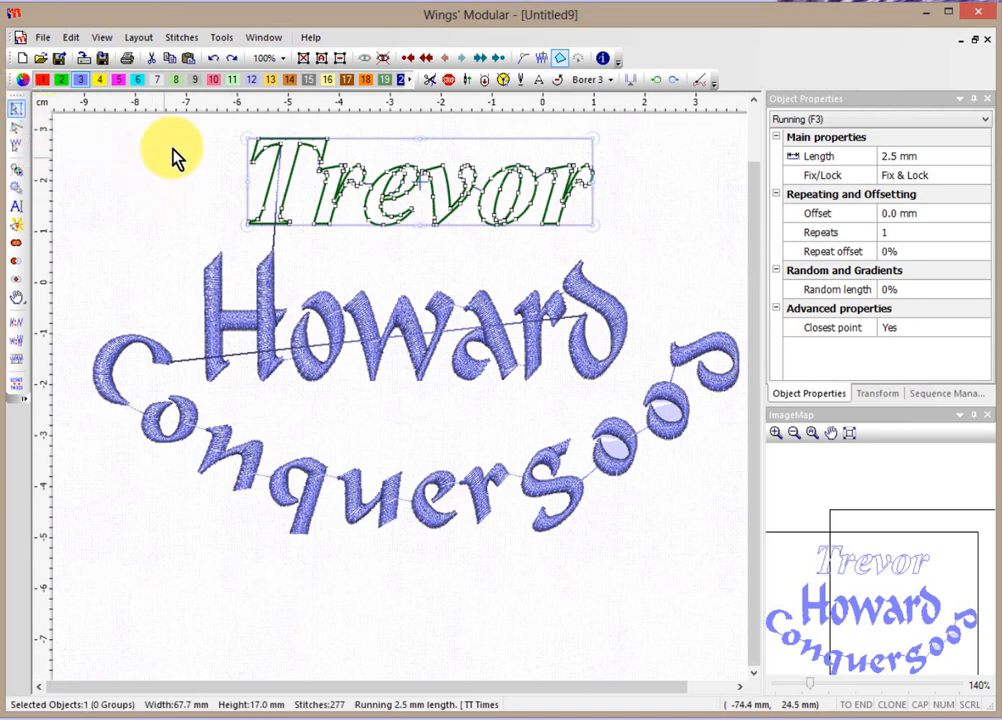
# Resize Trevor to about 64.8 × 22.7 mm and shift it slightly left.
pyautogui.scroll(1, 204, 139)
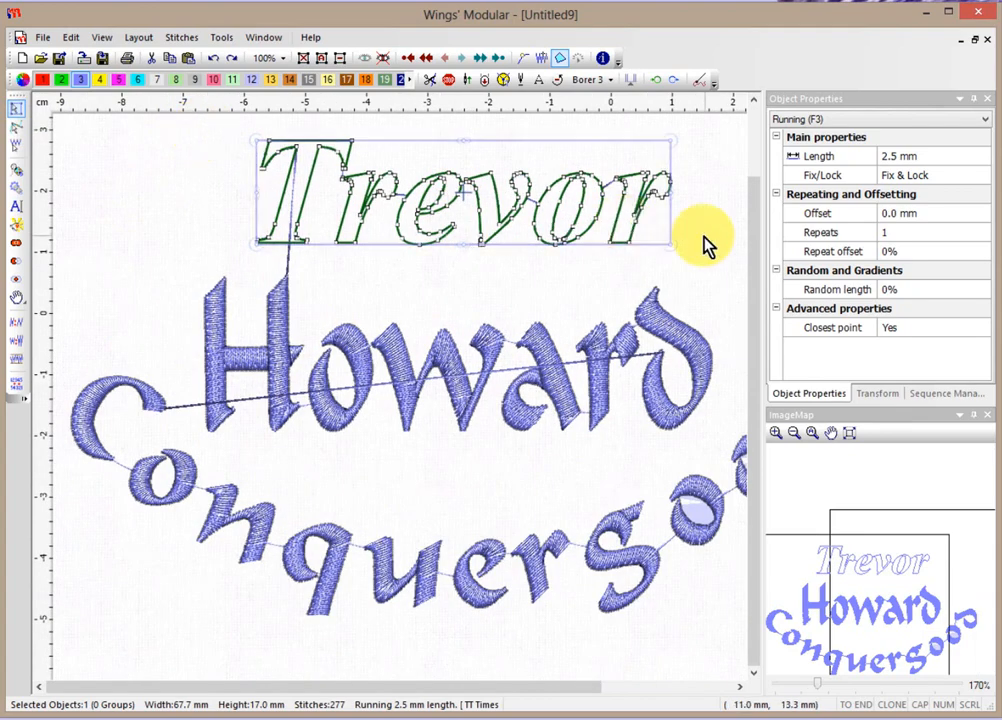
pyautogui.scroll(1, 711, 141)
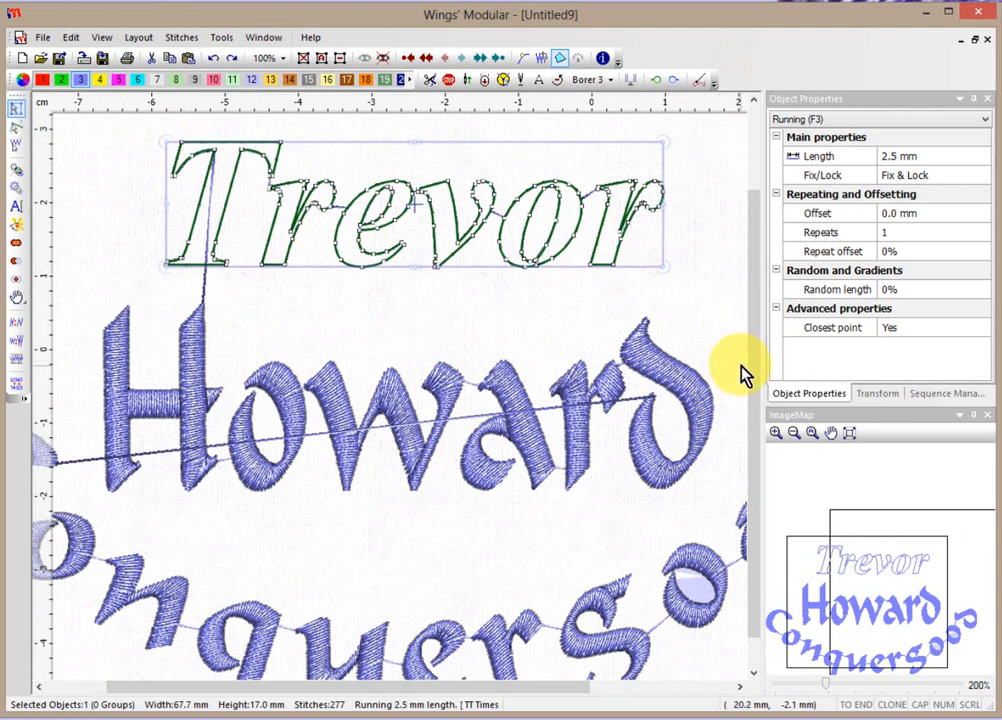
pyautogui.moveTo(659, 265); pyautogui.dragTo(699, 297)
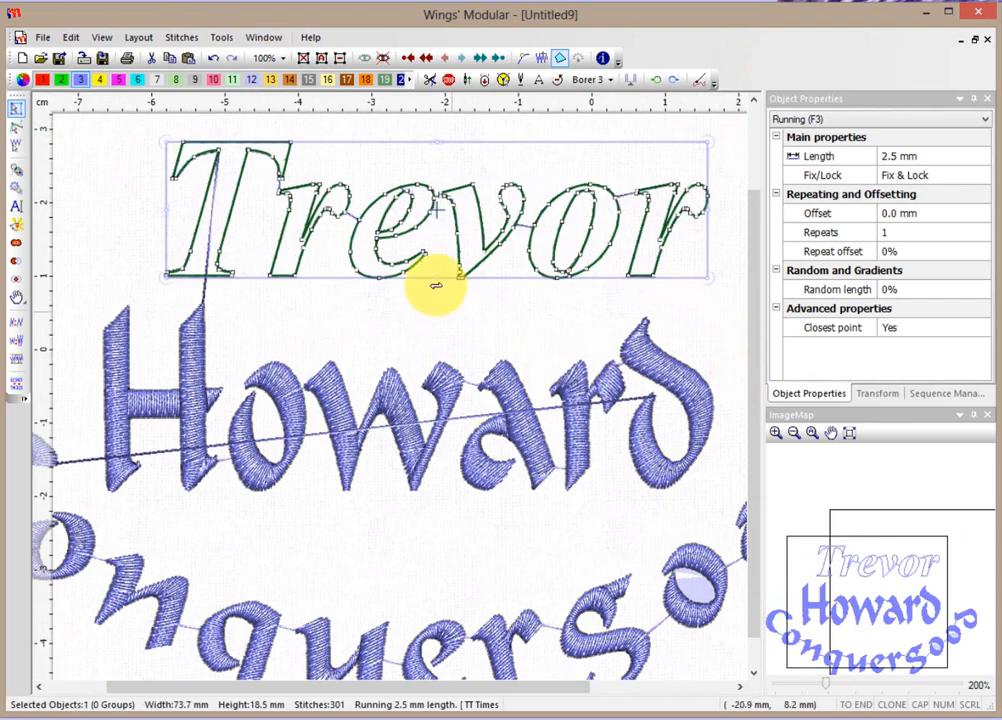
pyautogui.moveTo(436, 278); pyautogui.dragTo(435, 309)
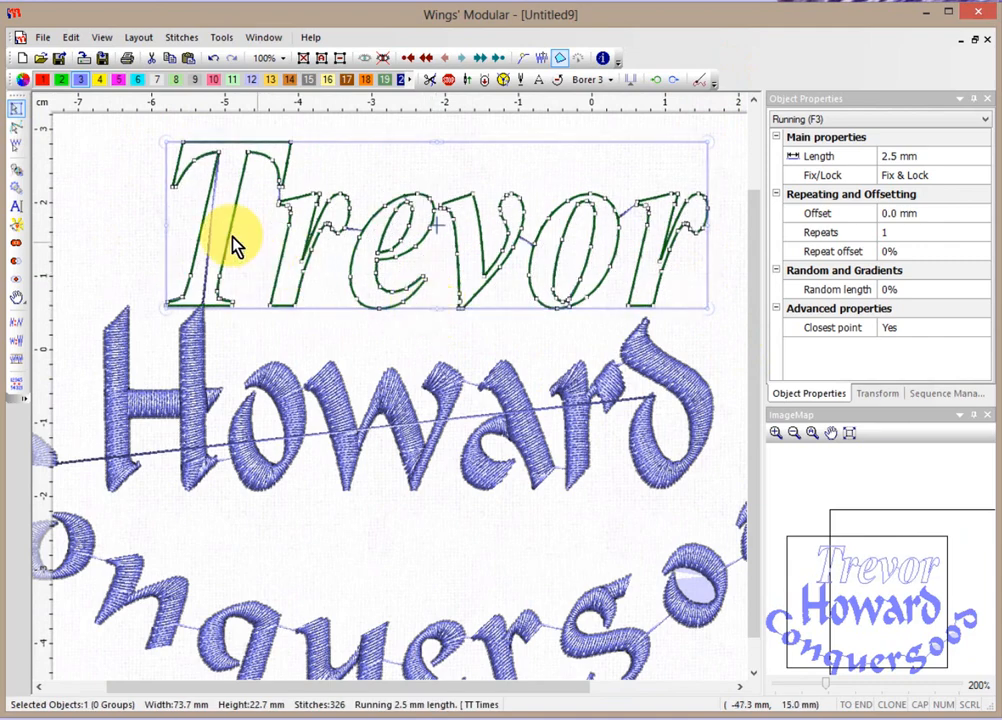
pyautogui.moveTo(169, 225); pyautogui.dragTo(232, 226)
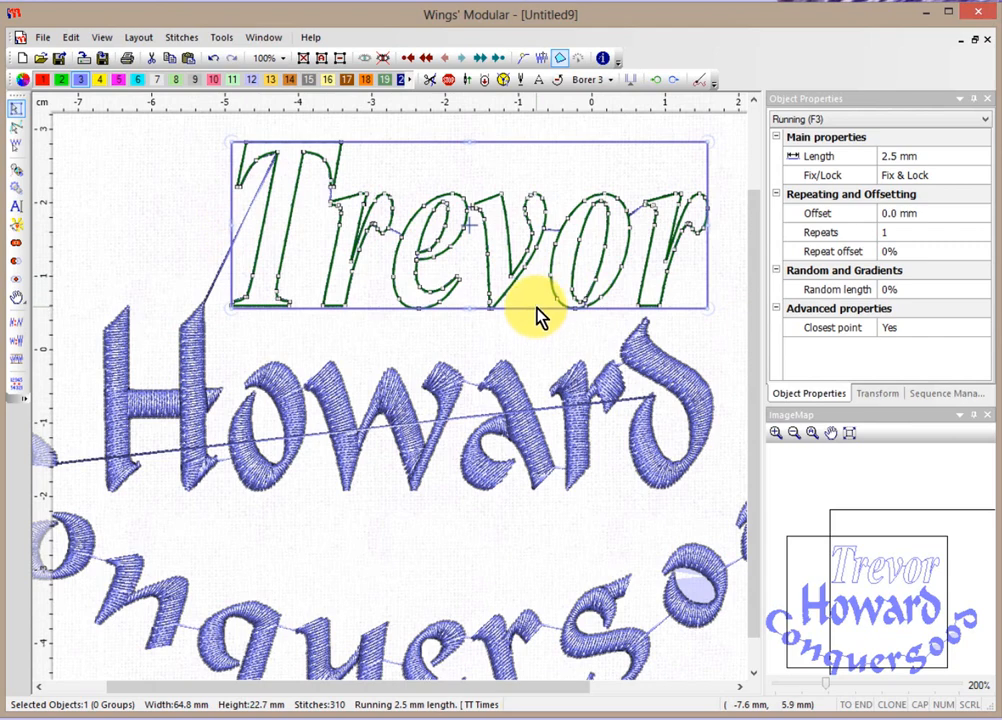
pyautogui.moveTo(537, 313); pyautogui.dragTo(508, 302)
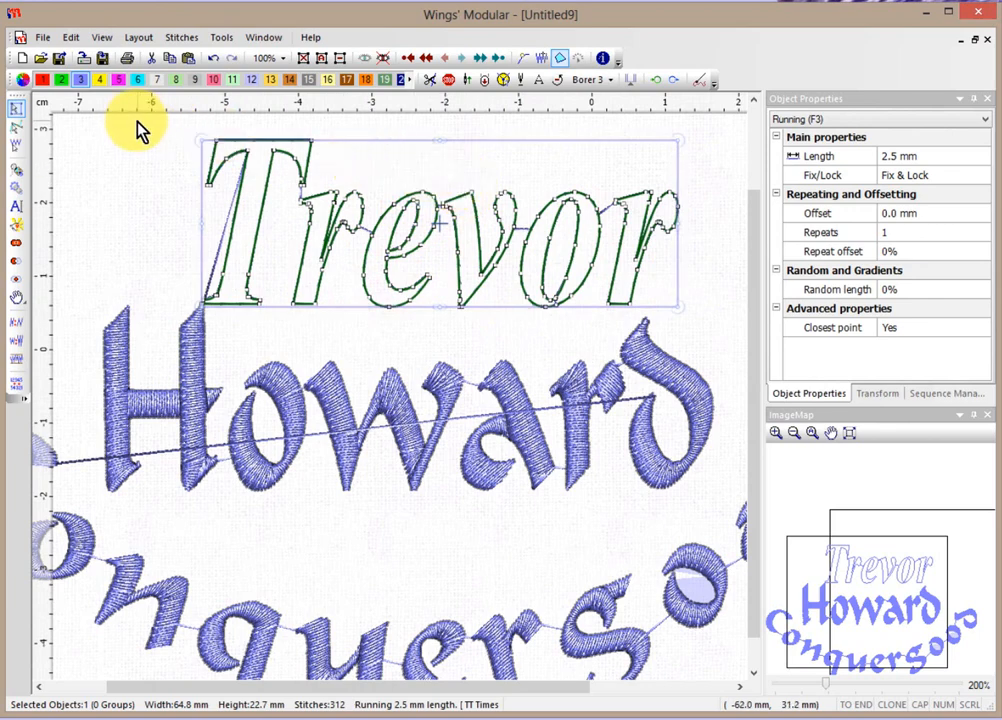
# Switch to node editing and pull the e's upper-left node up and right.
pyautogui.click(19, 137)
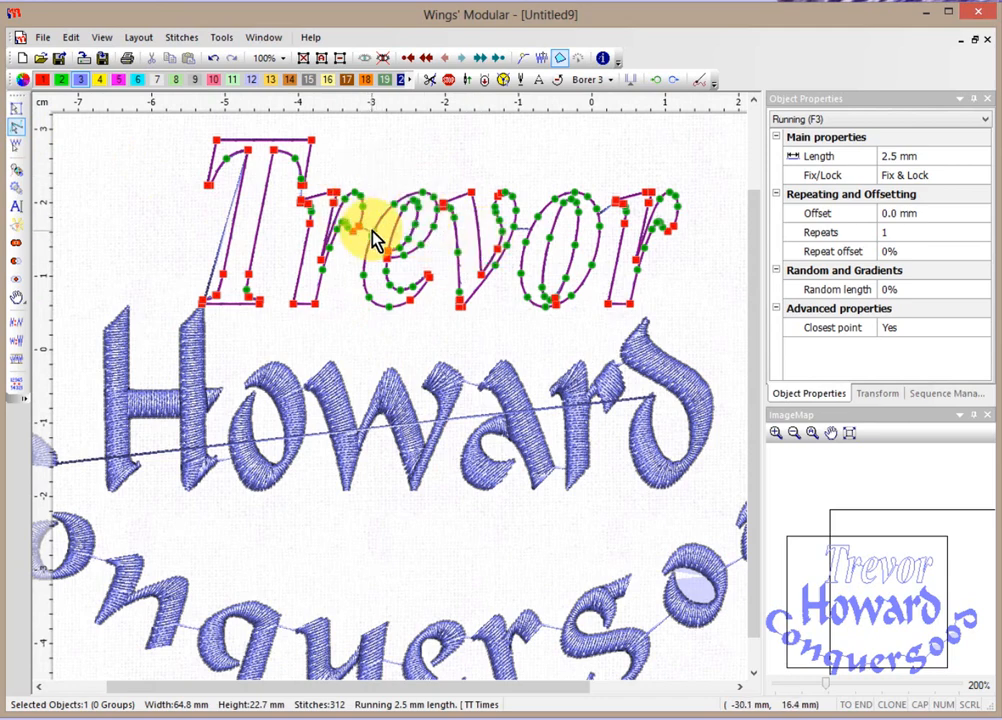
pyautogui.scroll(3, 376, 239)
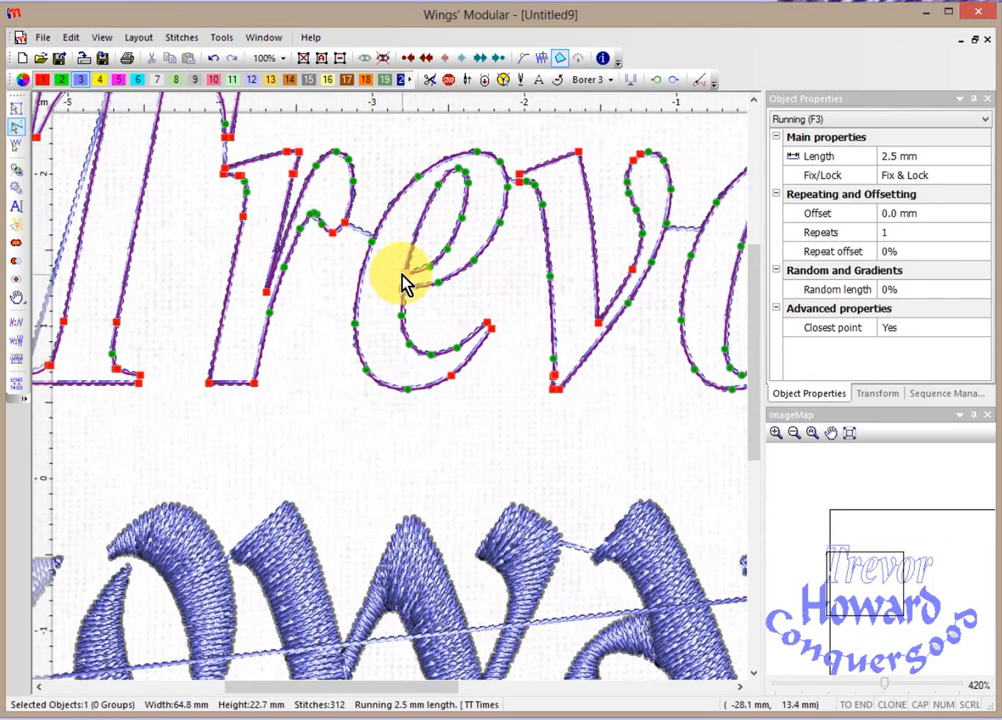
pyautogui.click(418, 178)
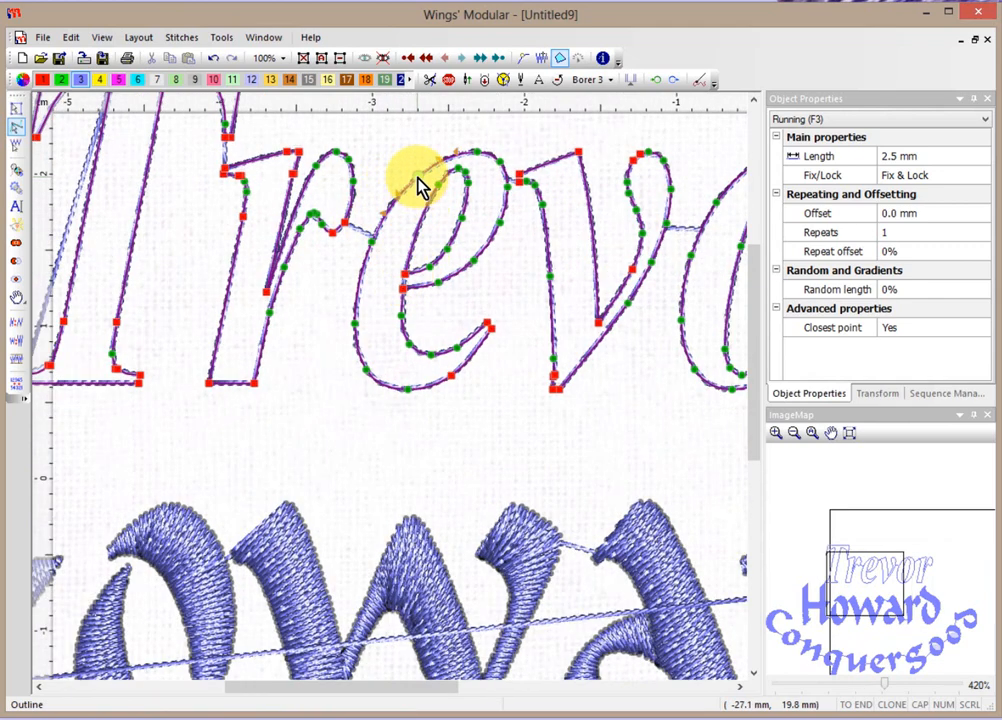
pyautogui.moveTo(418, 185); pyautogui.dragTo(372, 208)
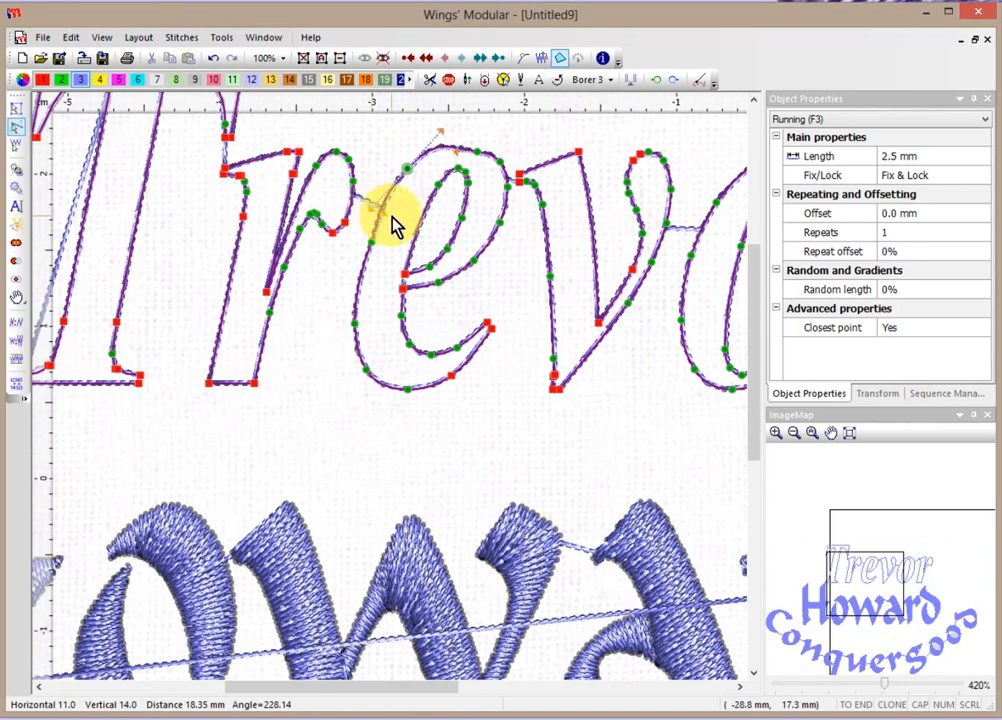
# Insert extra nodes on the e's outline and begin marquee-selecting around the e.
pyautogui.rightClick(363, 285)
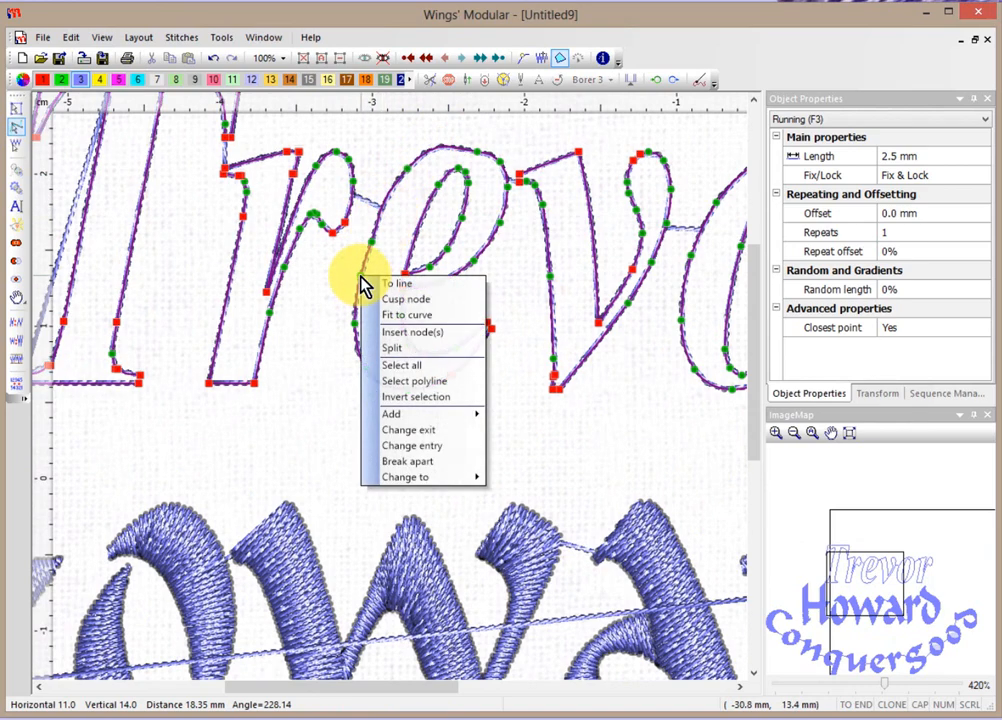
pyautogui.click(413, 336)
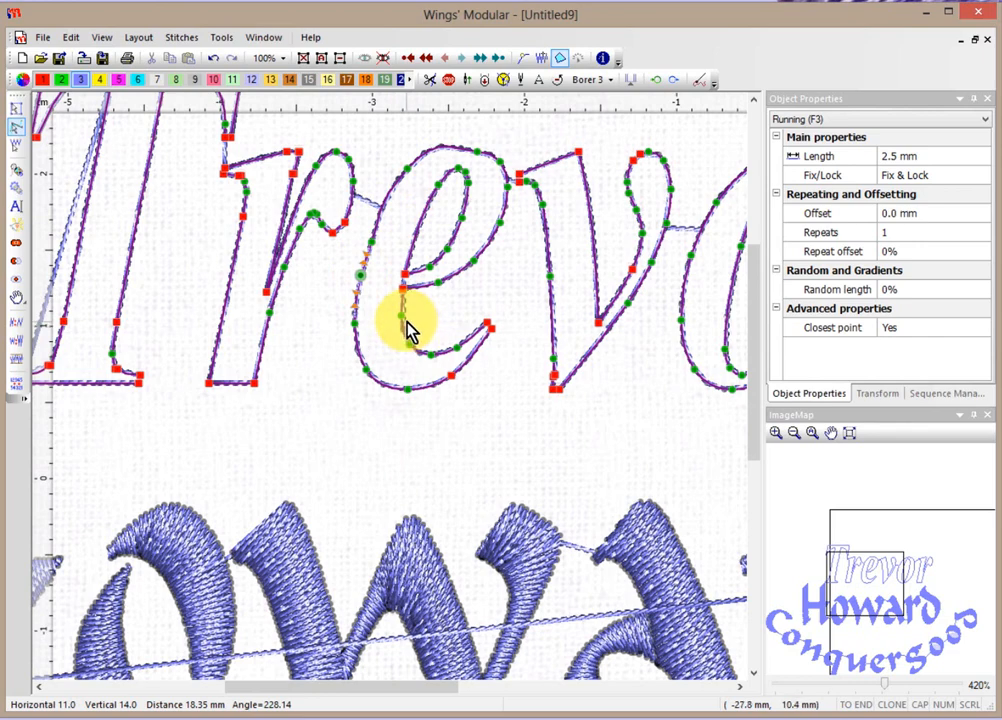
pyautogui.click(15, 108)
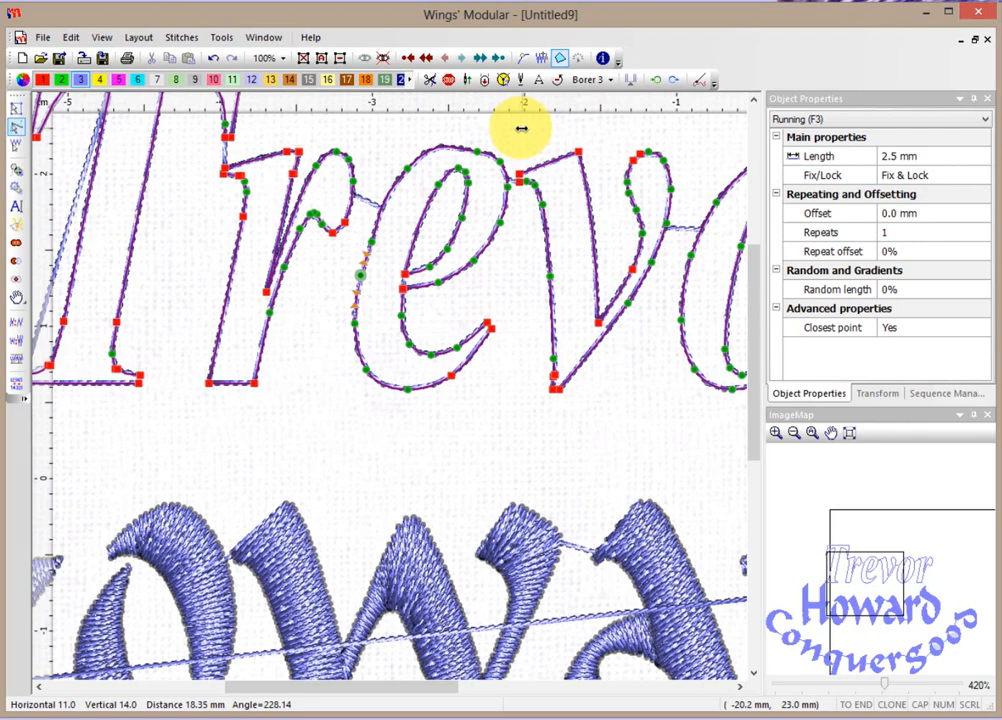
pyautogui.scroll(-1, 521, 128)
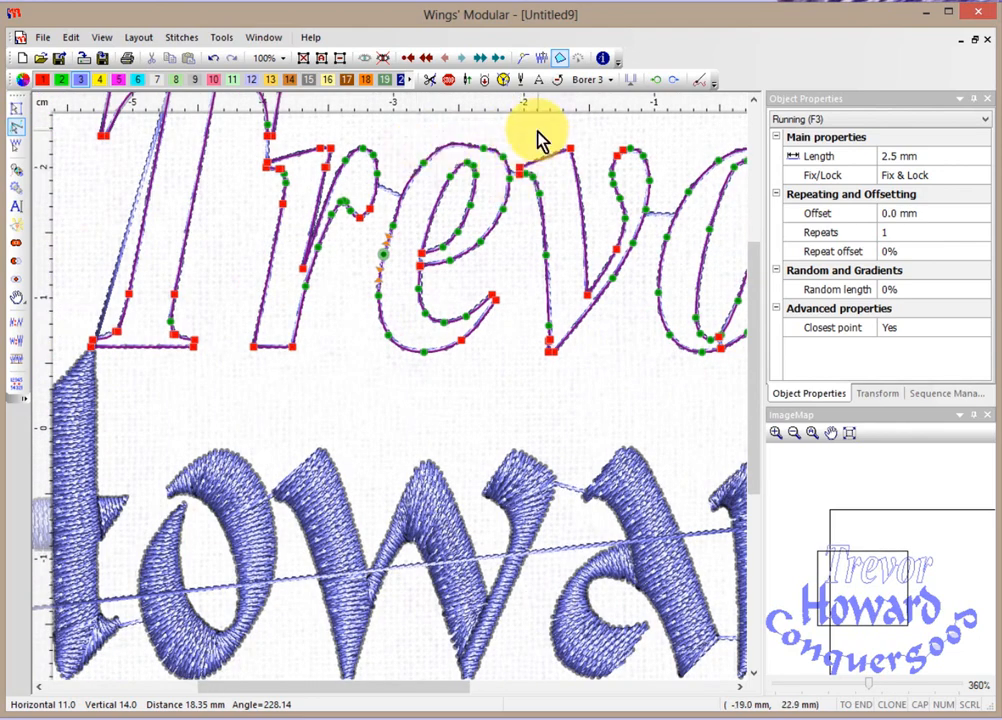
pyautogui.moveTo(537, 131); pyautogui.dragTo(363, 381)
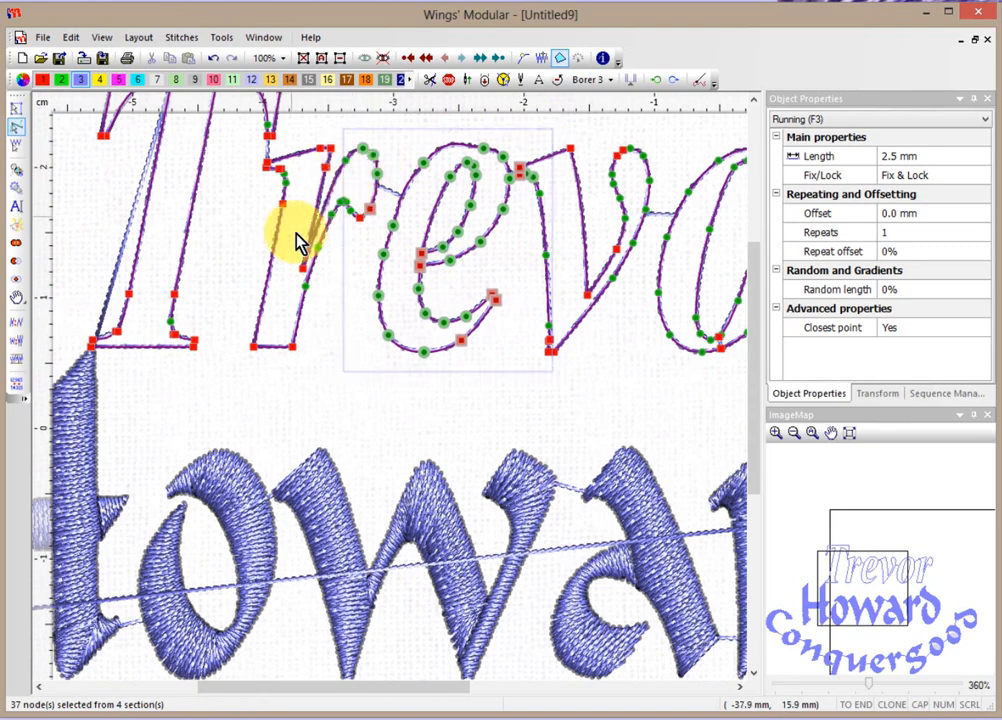
# Remove the r's nodes and the e/v junction corner nodes from the selection.
pyautogui.scroll(1, 336, 158)
pyautogui.scroll(4, 336, 158)
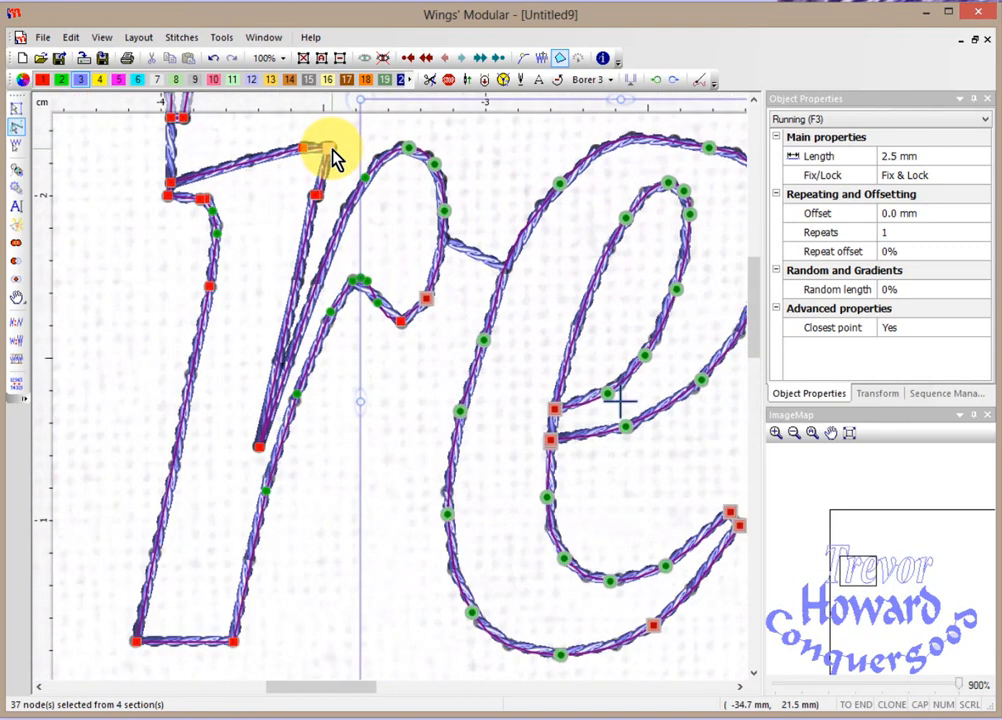
pyautogui.keyDown('ctrl'); pyautogui.click(408, 149); pyautogui.keyUp('ctrl')
pyautogui.keyDown('ctrl'); pyautogui.click(434, 164); pyautogui.keyUp('ctrl')
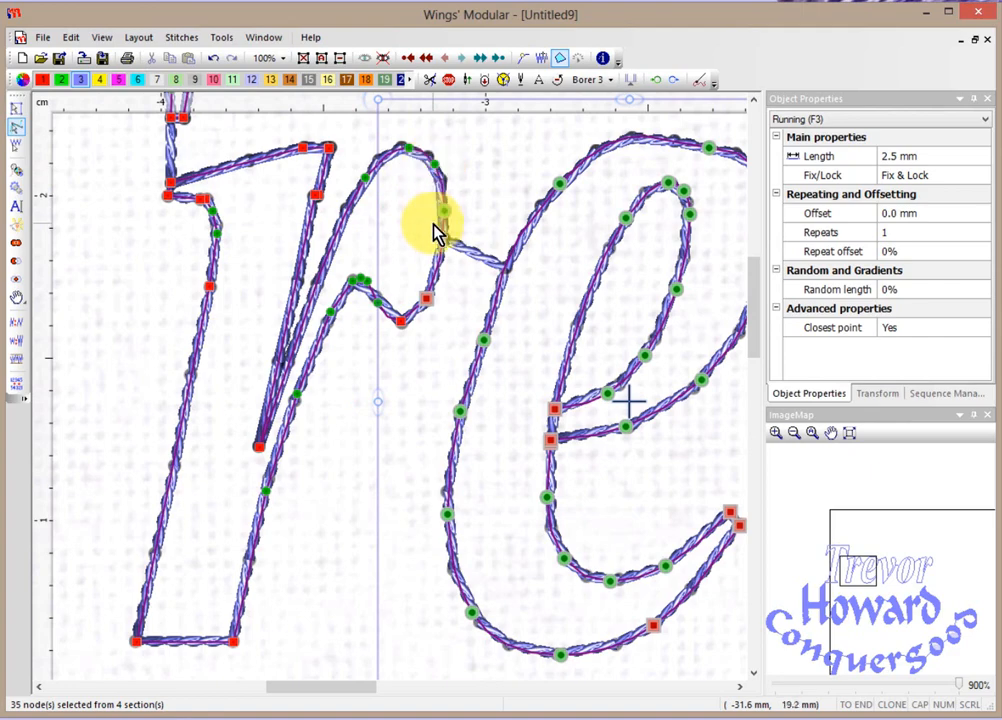
pyautogui.keyDown('ctrl'); pyautogui.click(446, 211); pyautogui.keyUp('ctrl')
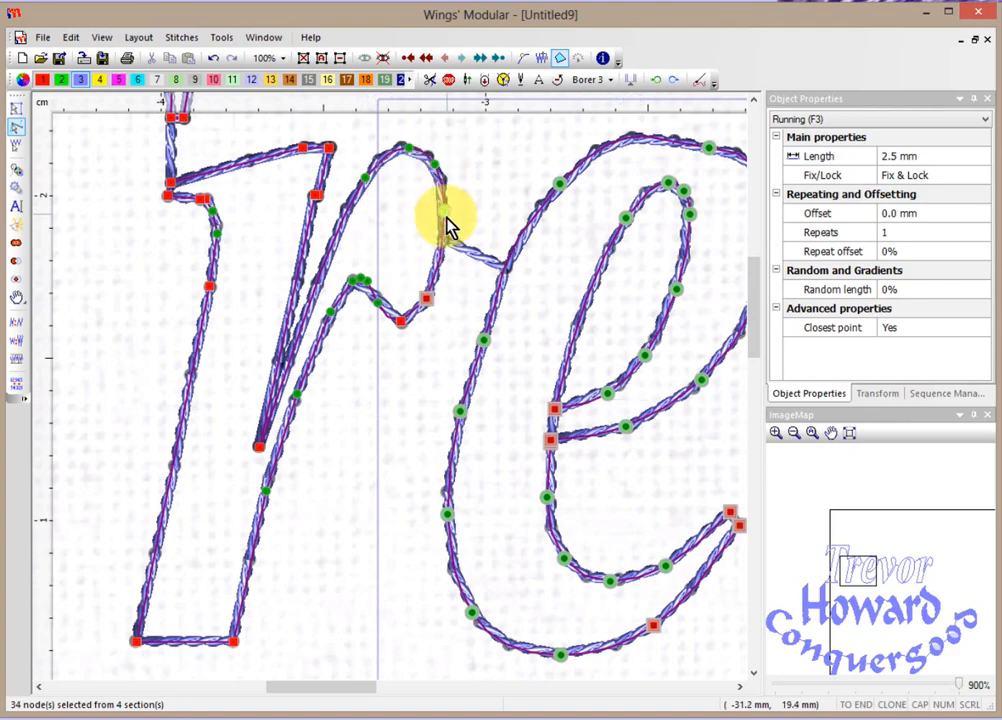
pyautogui.scroll(-3, 427, 416)
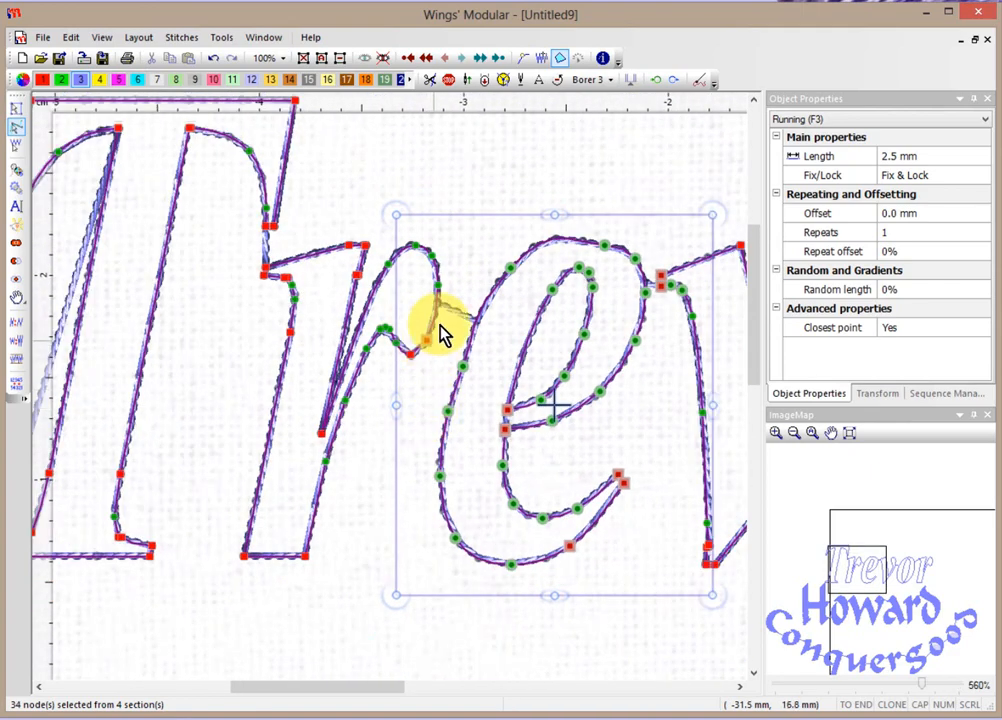
pyautogui.keyDown('ctrl'); pyautogui.click(427, 345); pyautogui.keyUp('ctrl')
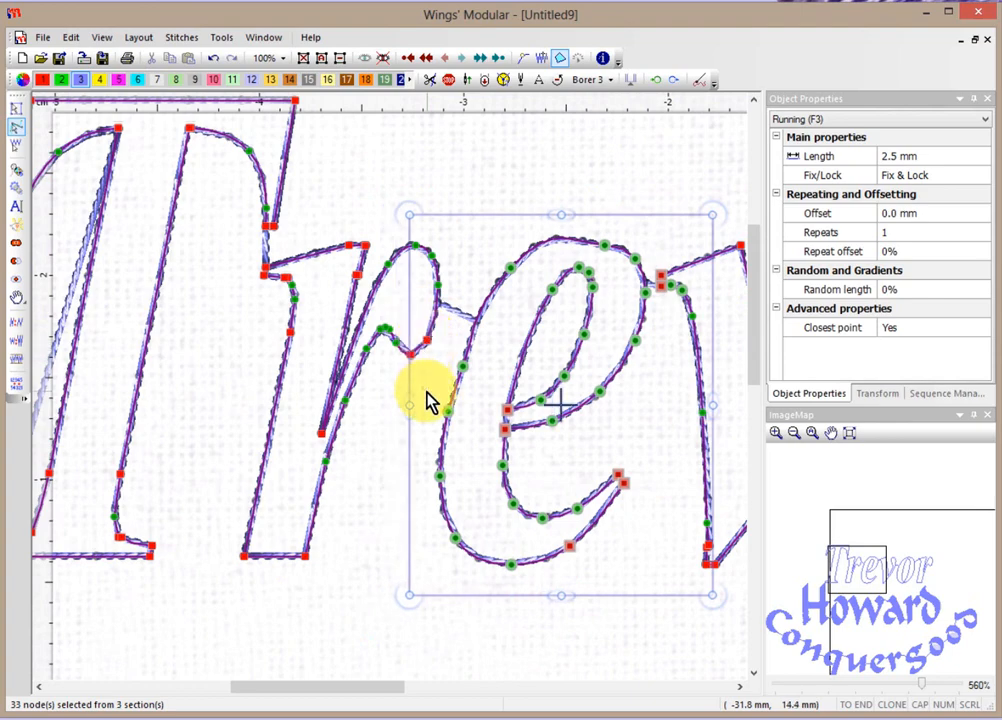
pyautogui.scroll(5, 410, 376)
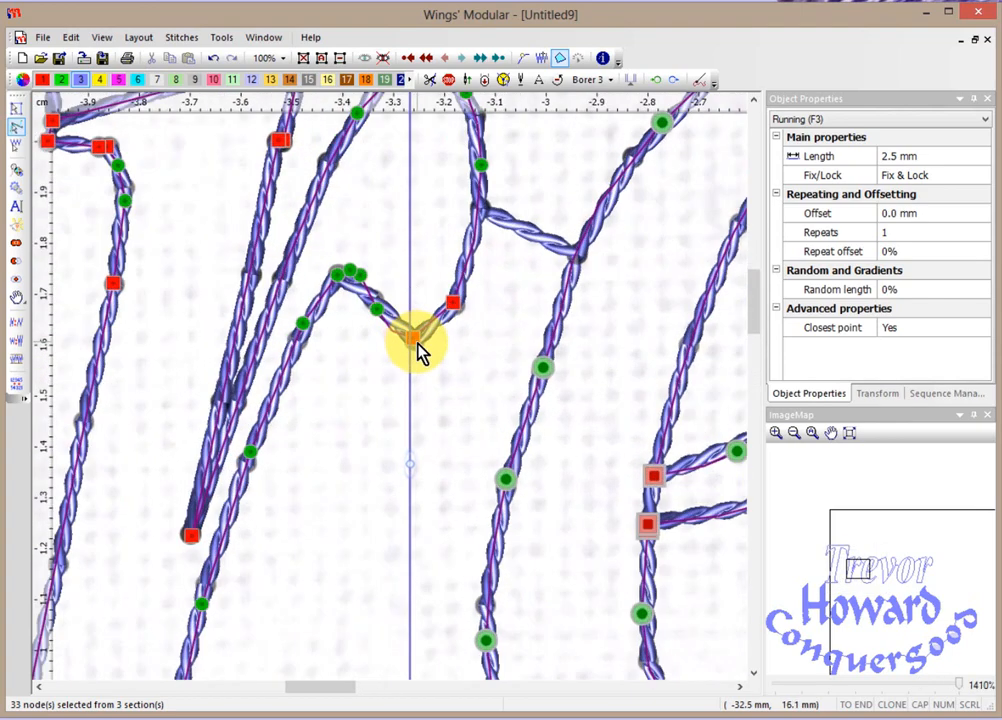
pyautogui.scroll(-5, 457, 357)
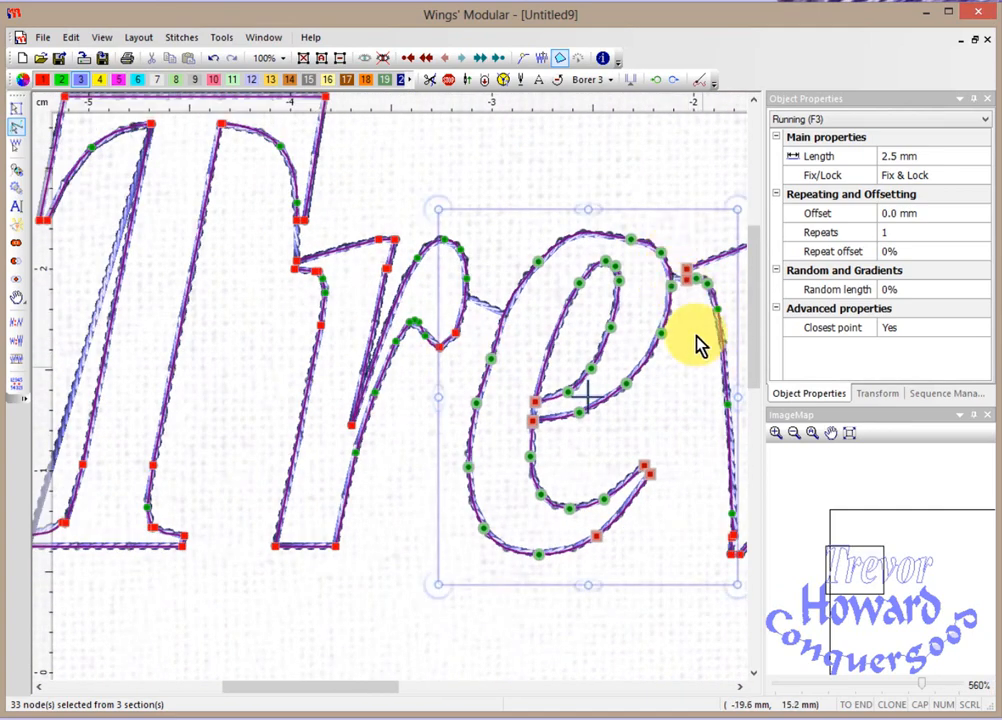
pyautogui.keyDown('ctrl'); pyautogui.click(689, 268); pyautogui.keyUp('ctrl')
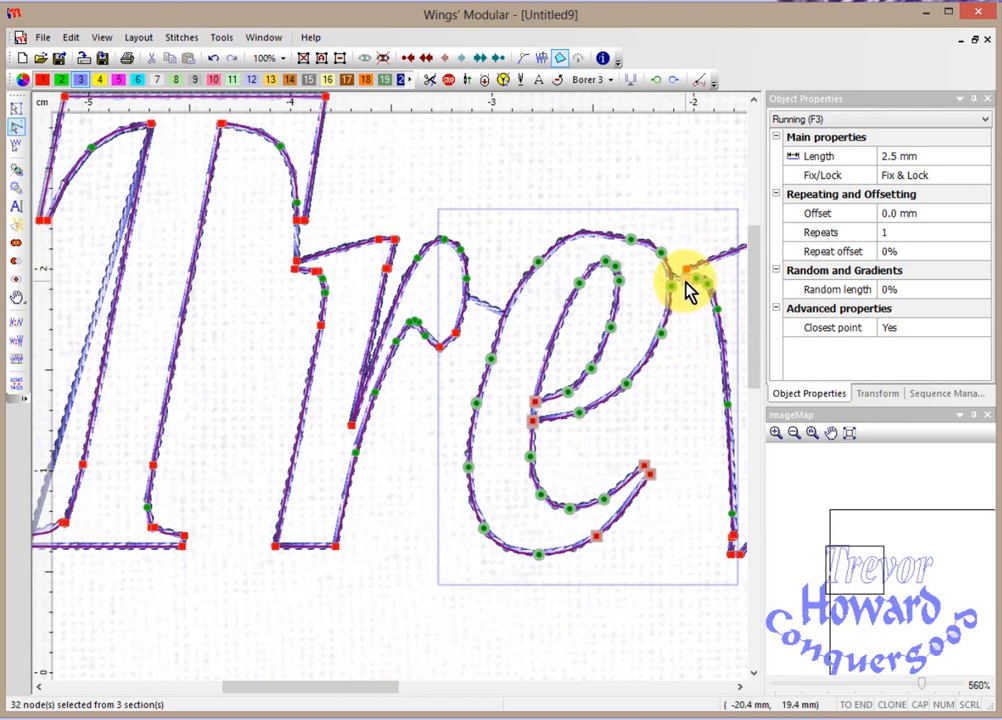
pyautogui.keyDown('ctrl'); pyautogui.click(687, 281); pyautogui.keyUp('ctrl')
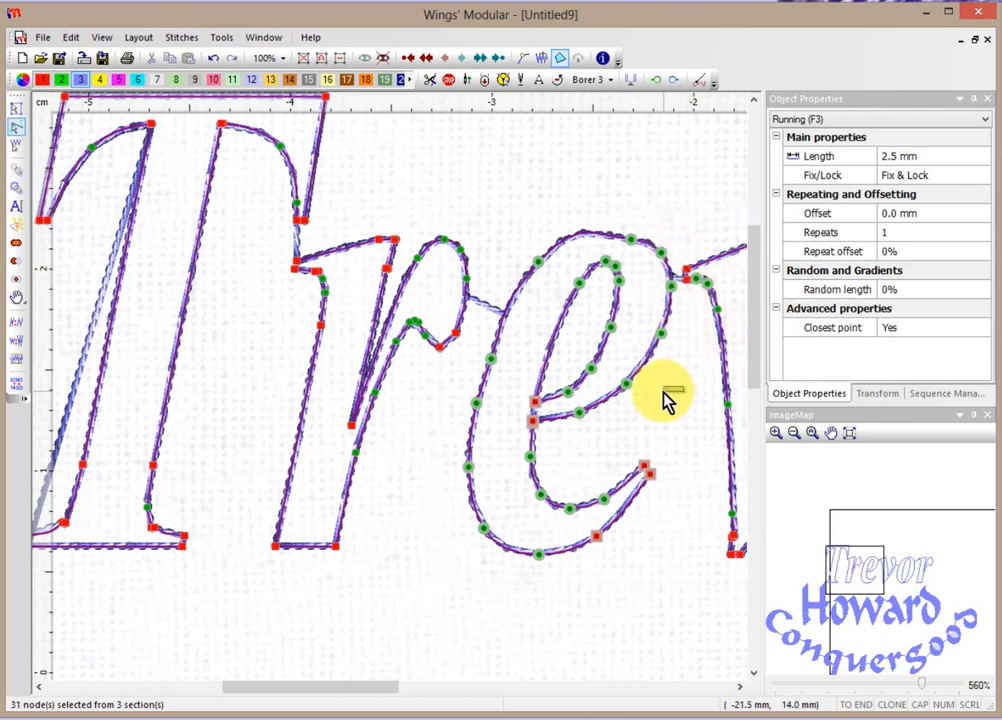
# Box-select the e's nodes, drop stray r nodes, and drag the e slightly left.
pyautogui.moveTo(663, 209); pyautogui.dragTo(510, 583)
pyautogui.moveTo(475, 585); pyautogui.dragTo(456, 588)
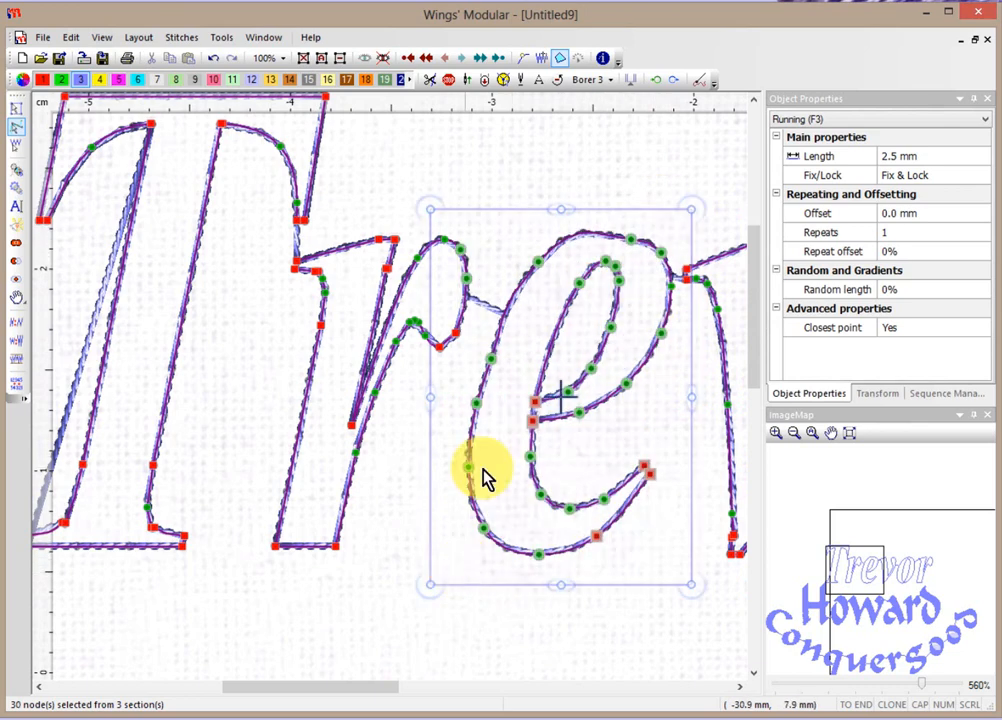
pyautogui.keyDown('ctrl'); pyautogui.click(466, 280); pyautogui.keyUp('ctrl')
pyautogui.keyDown('ctrl'); pyautogui.click(462, 252); pyautogui.keyUp('ctrl')
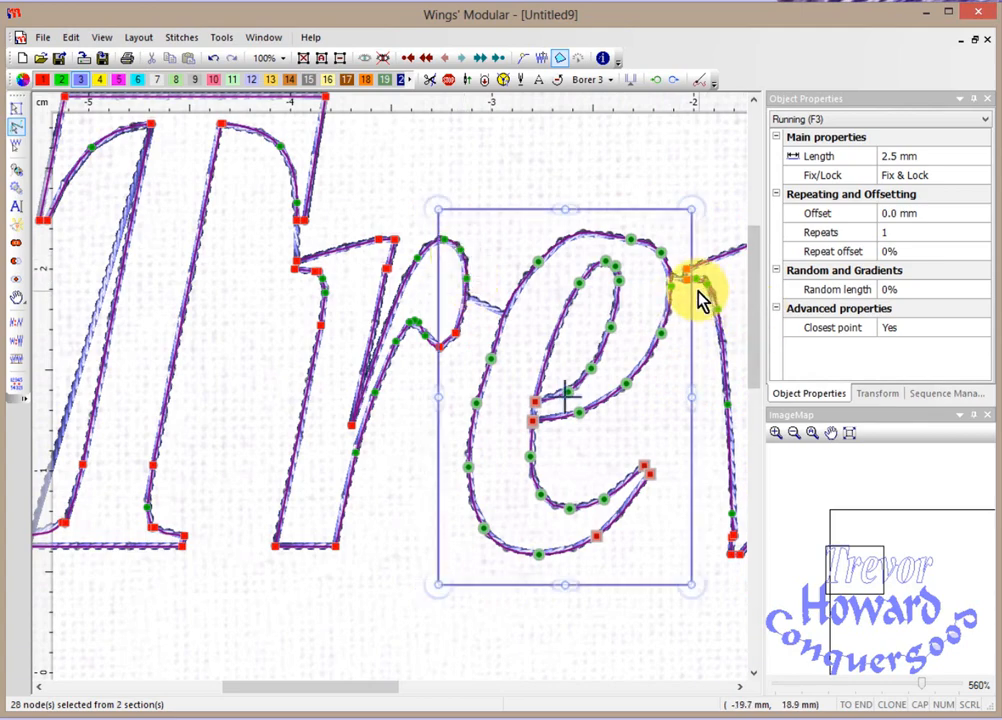
pyautogui.moveTo(689, 322); pyautogui.dragTo(669, 345)
pyautogui.keyDown('ctrl'); pyautogui.click(671, 286); pyautogui.keyUp('ctrl')
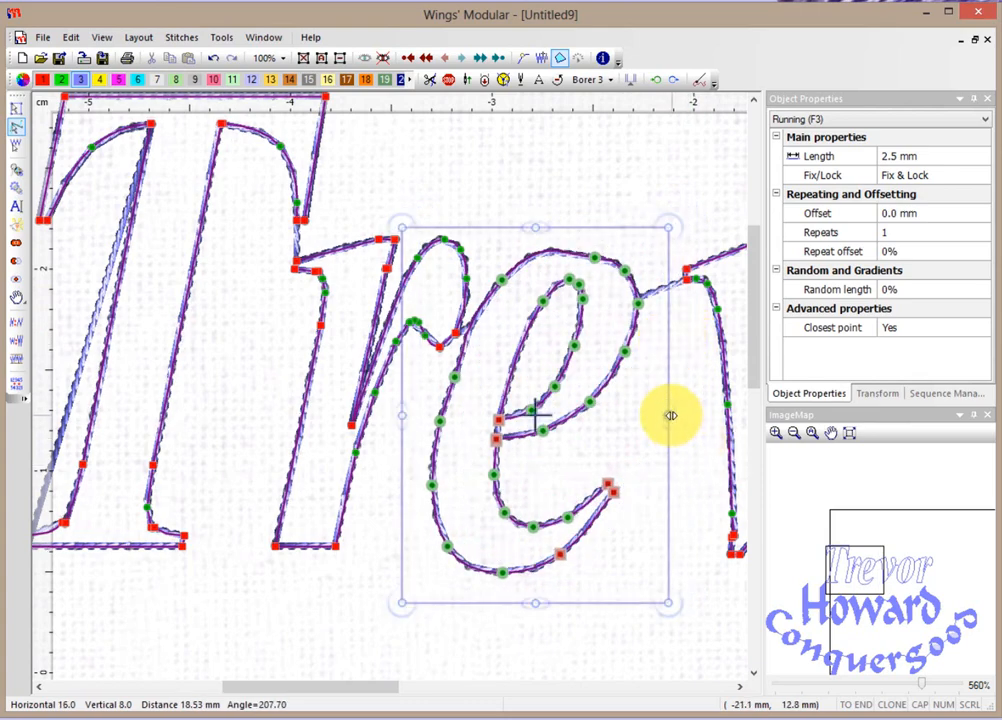
pyautogui.moveTo(669, 415); pyautogui.dragTo(716, 414)
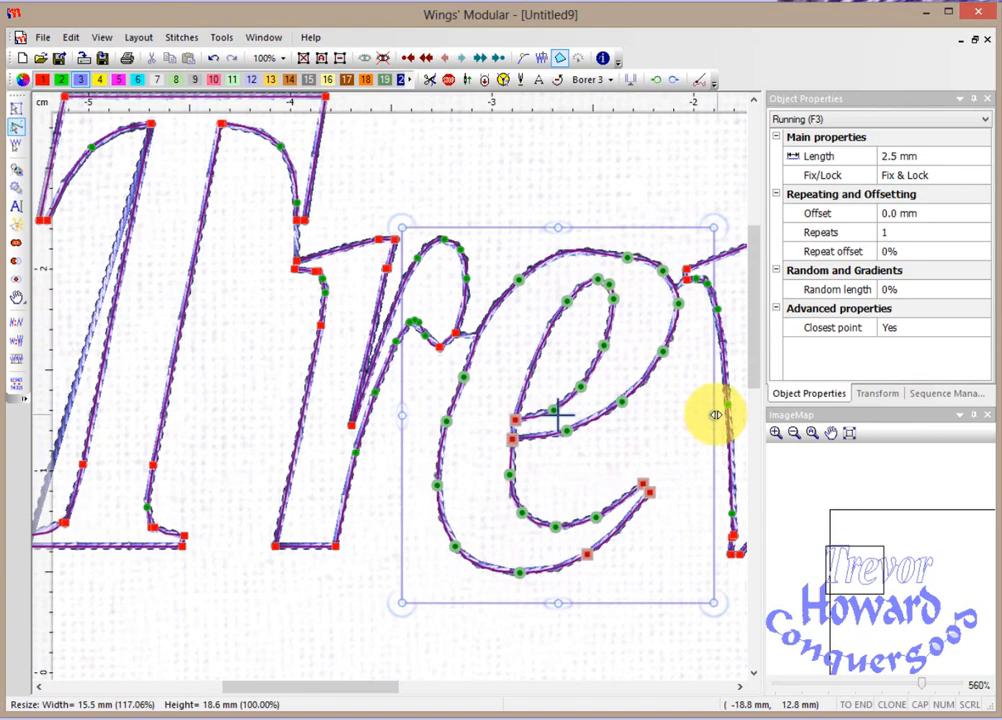
pyautogui.moveTo(557, 224); pyautogui.dragTo(572, 217)
pyautogui.moveTo(716, 210); pyautogui.dragTo(682, 183)
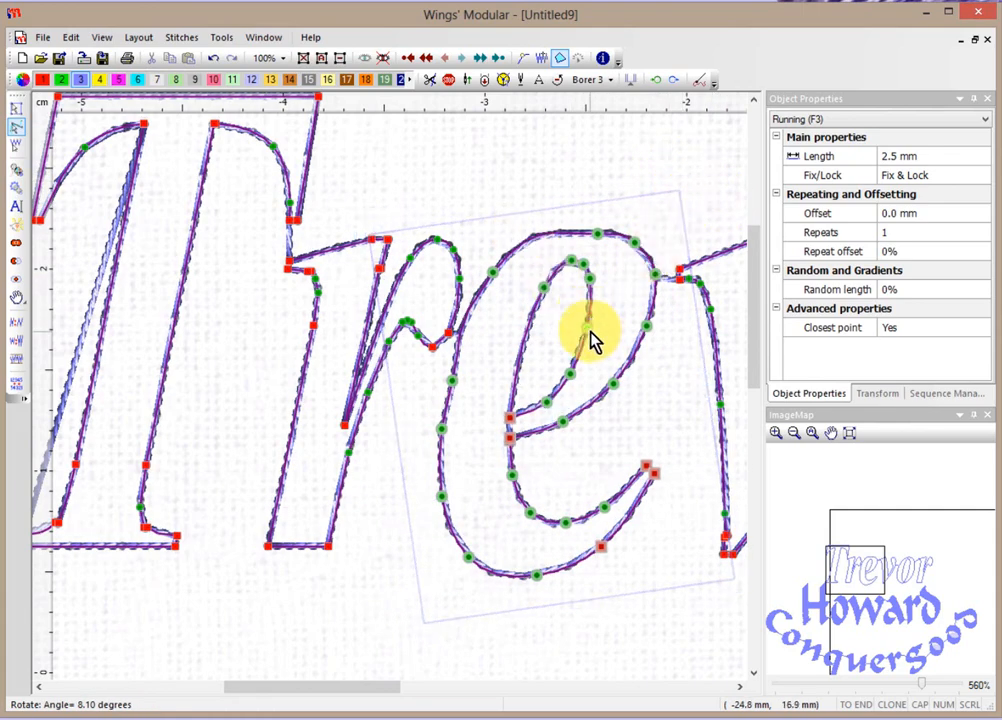
pyautogui.click(684, 410)
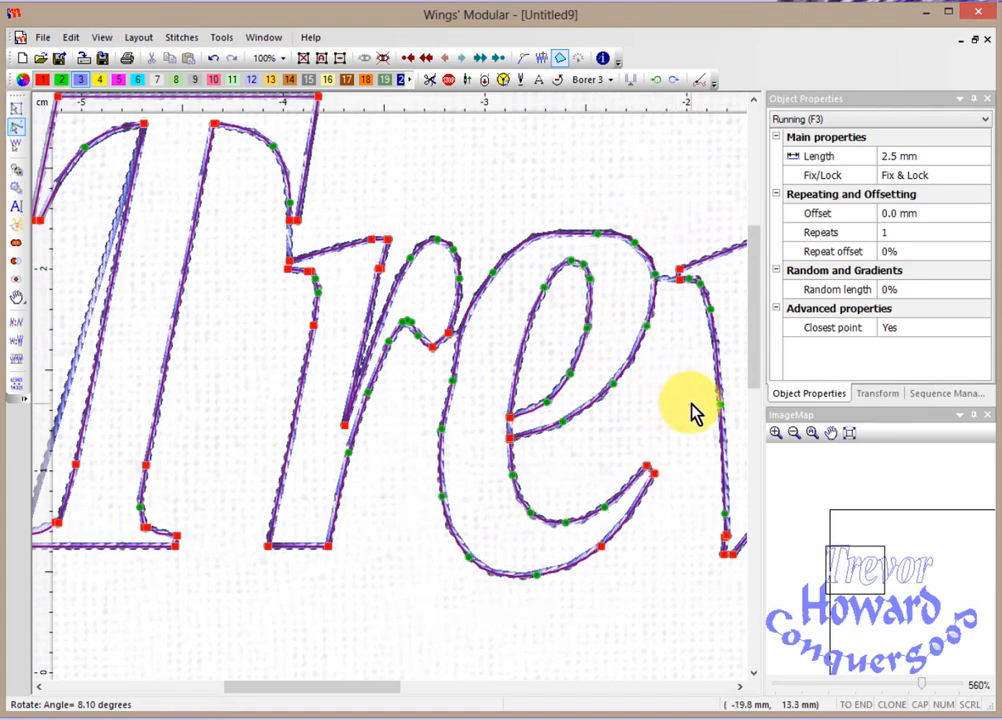
pyautogui.scroll(-5, 682, 418)
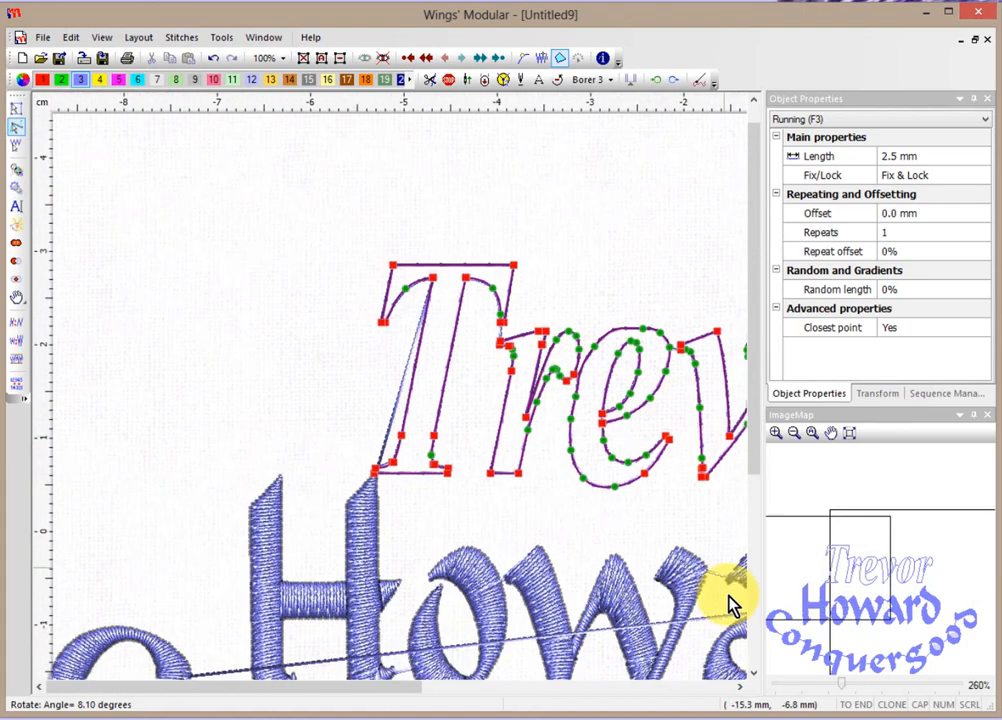
pyautogui.click(740, 687)
pyautogui.click(740, 687)
pyautogui.click(740, 687)
pyautogui.click(740, 687)
pyautogui.click(740, 687)
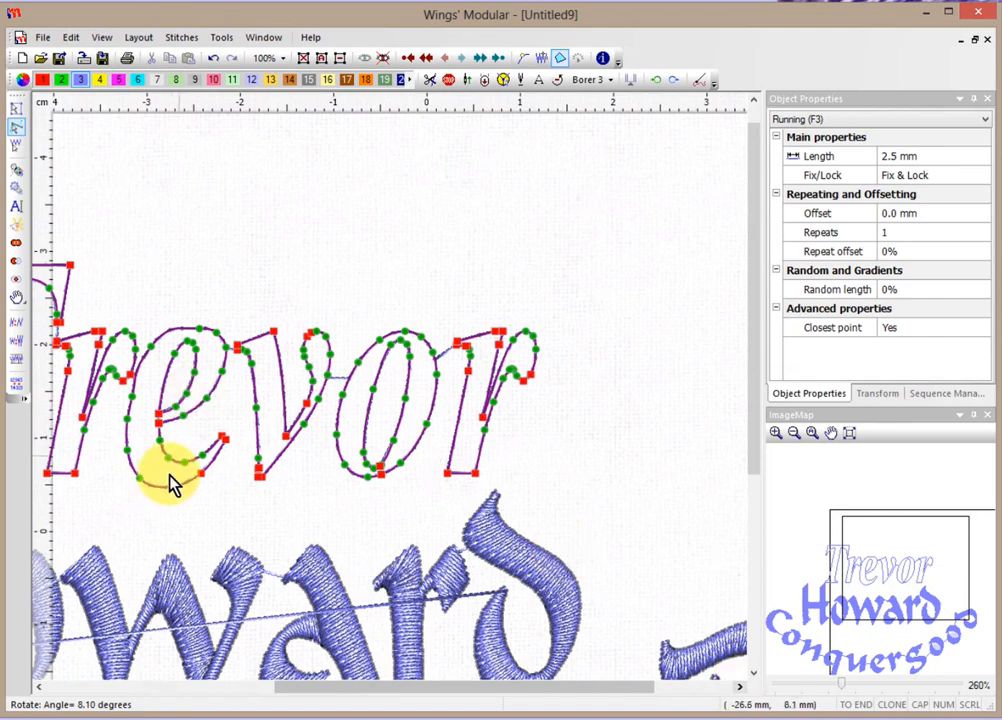
pyautogui.click(211, 516)
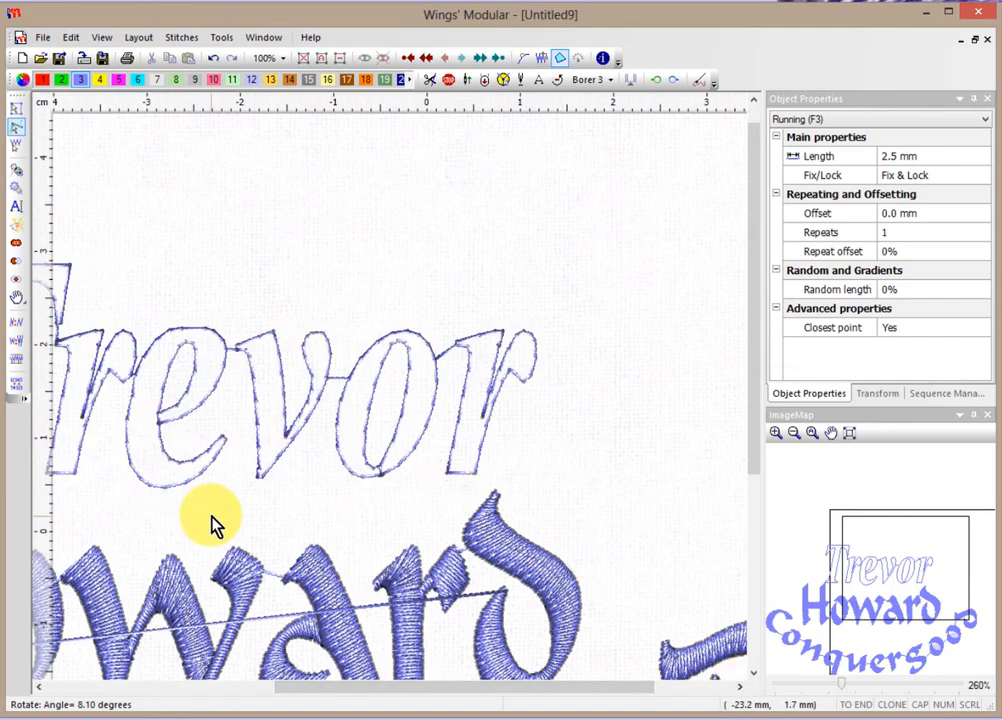
pyautogui.click(39, 687)
pyautogui.click(39, 687)
pyautogui.scroll(-3, 313, 537)
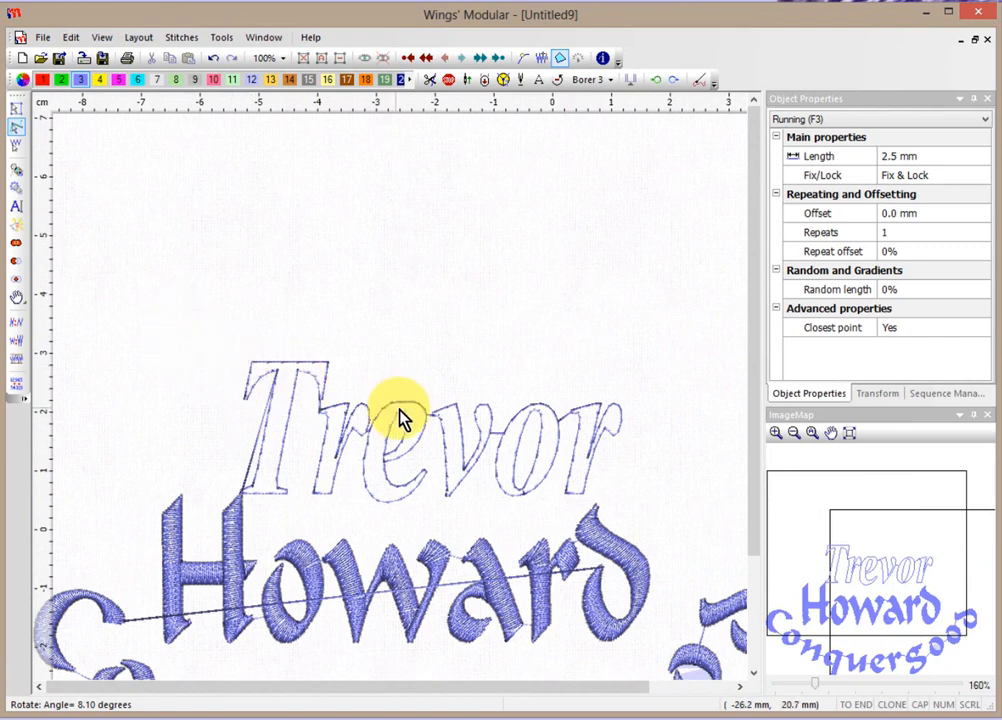
# Enlarge Trevor to about 78.7 × 28.2 mm and slant it to the right.
pyautogui.click(17, 108)
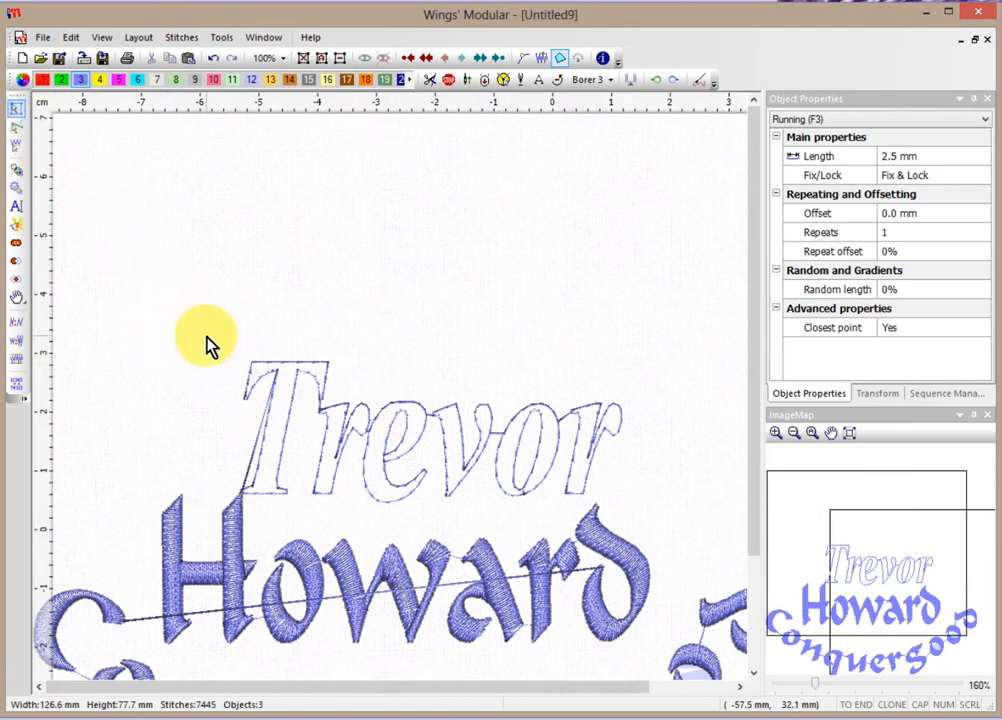
pyautogui.click(328, 436)
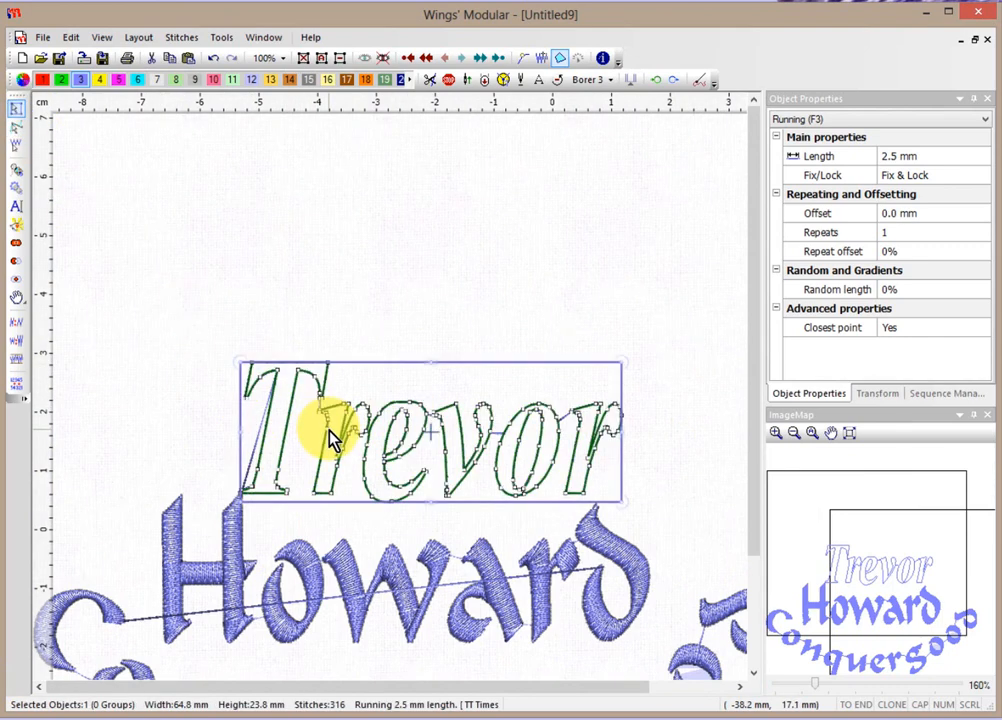
pyautogui.moveTo(622, 362); pyautogui.dragTo(653, 351)
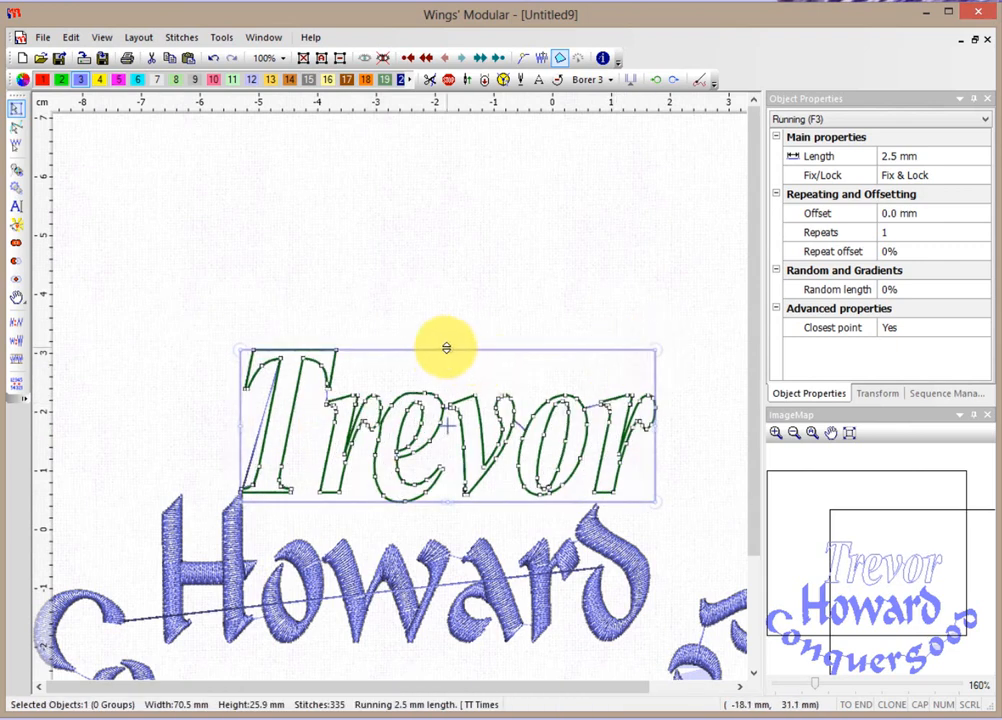
pyautogui.moveTo(447, 348); pyautogui.dragTo(447, 334)
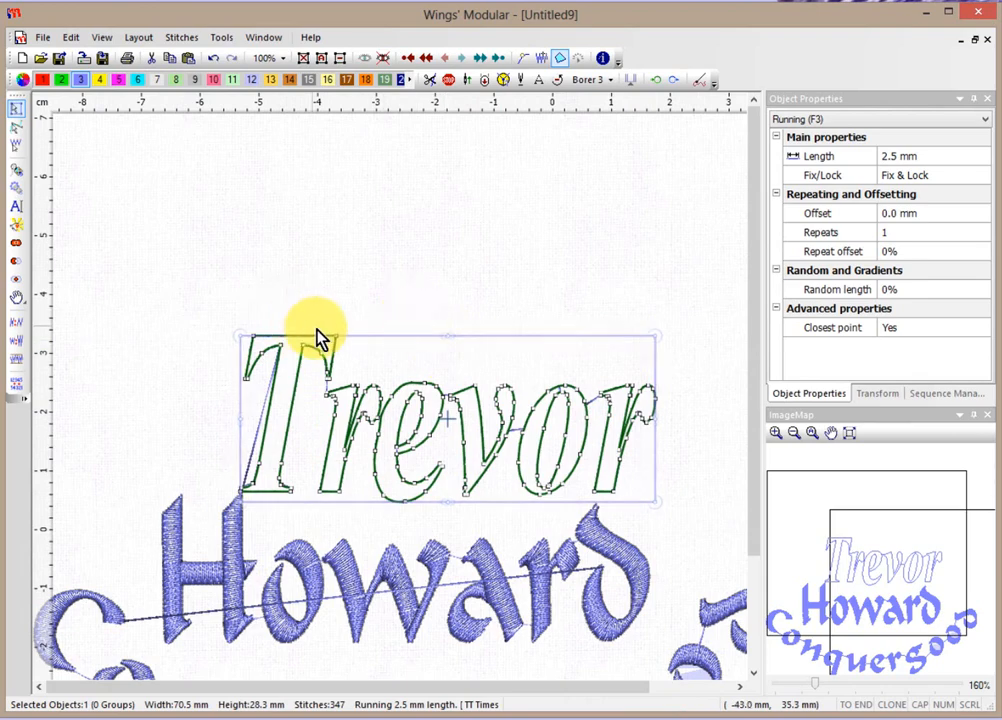
pyautogui.scroll(2, 416, 351)
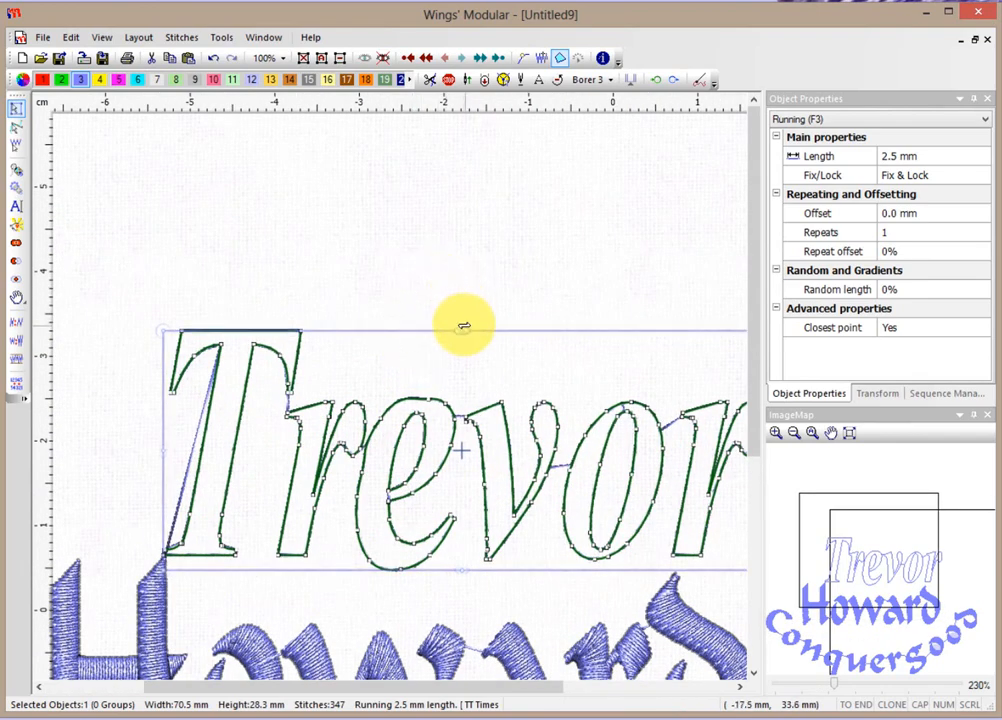
pyautogui.moveTo(463, 325); pyautogui.dragTo(522, 328)
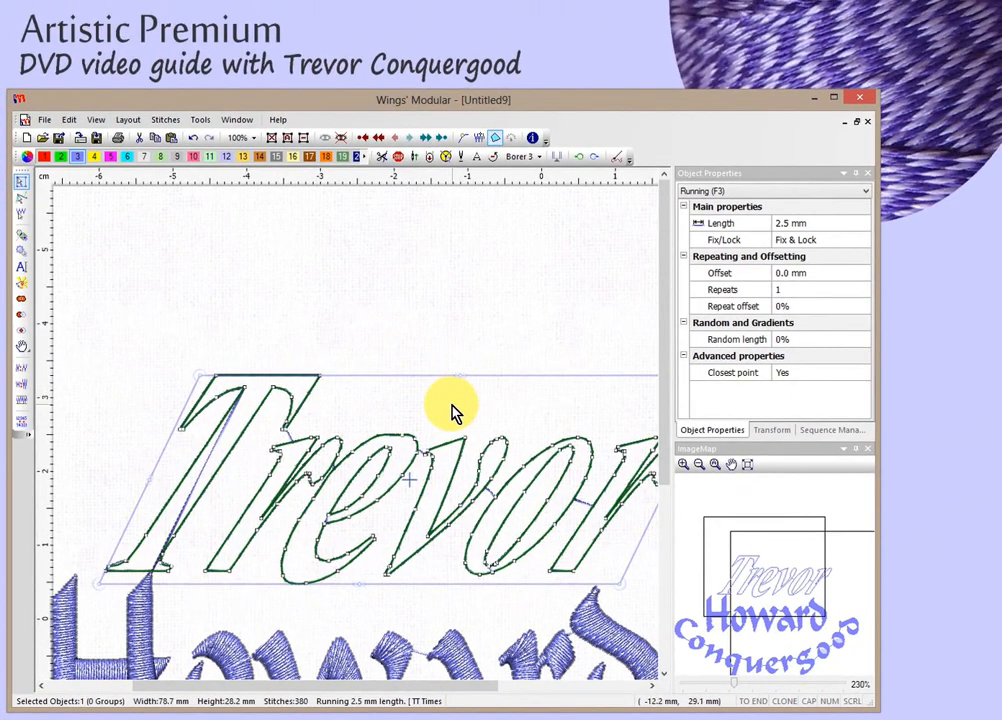
pyautogui.scroll(-2, 452, 409)
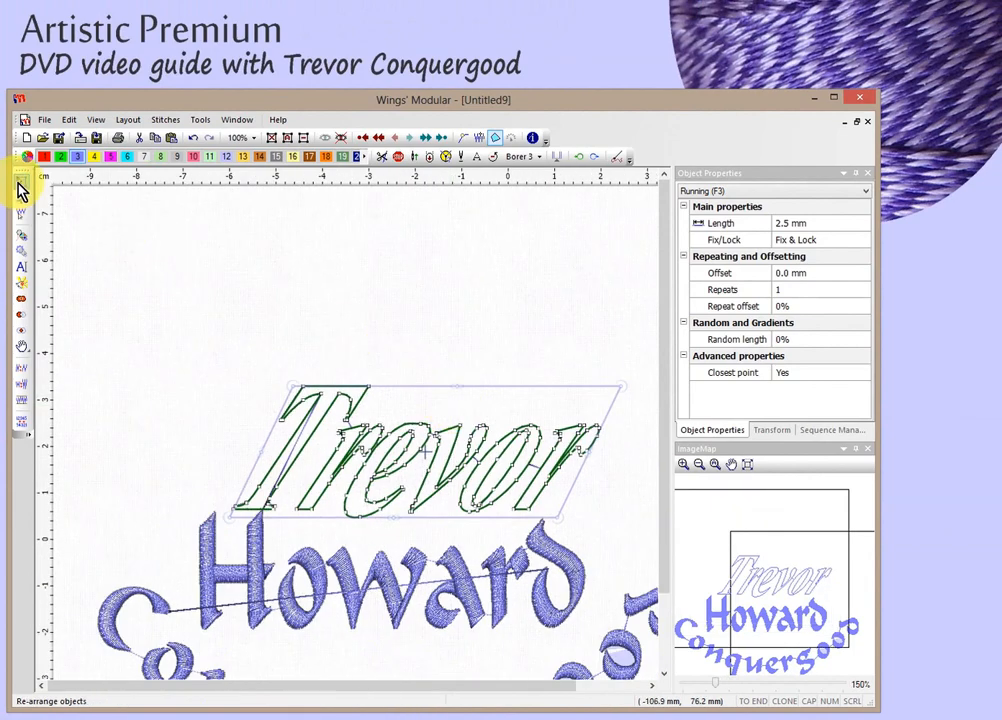
# Zoom out and select Trevor, Howard and Conquergood together with Select All.
pyautogui.click(280, 322)
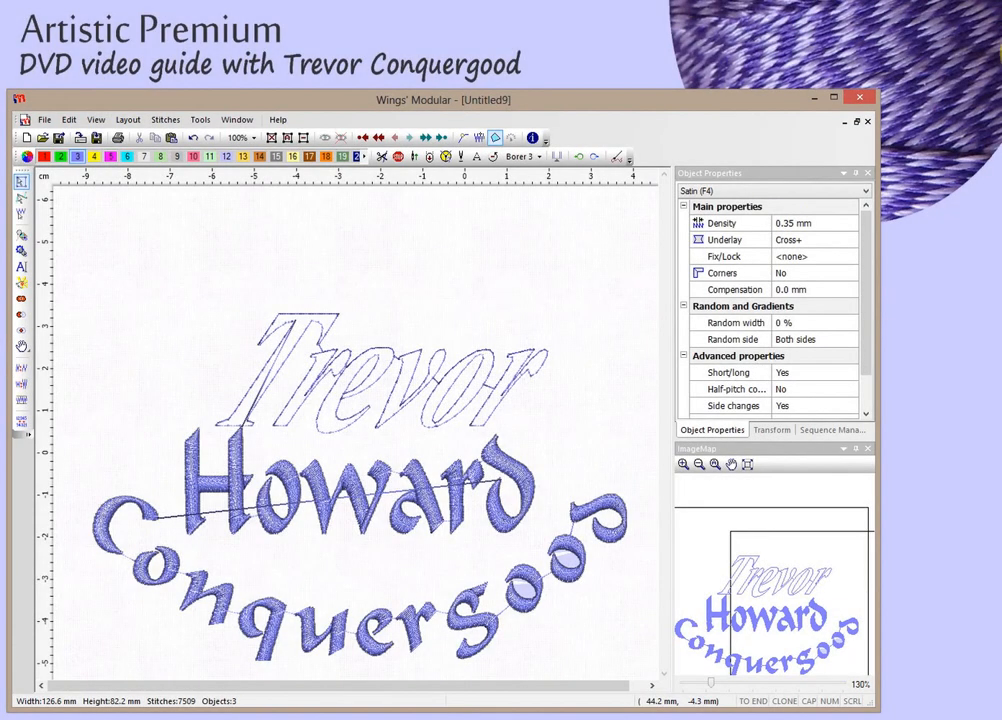
pyautogui.scroll(-1, 322, 272)
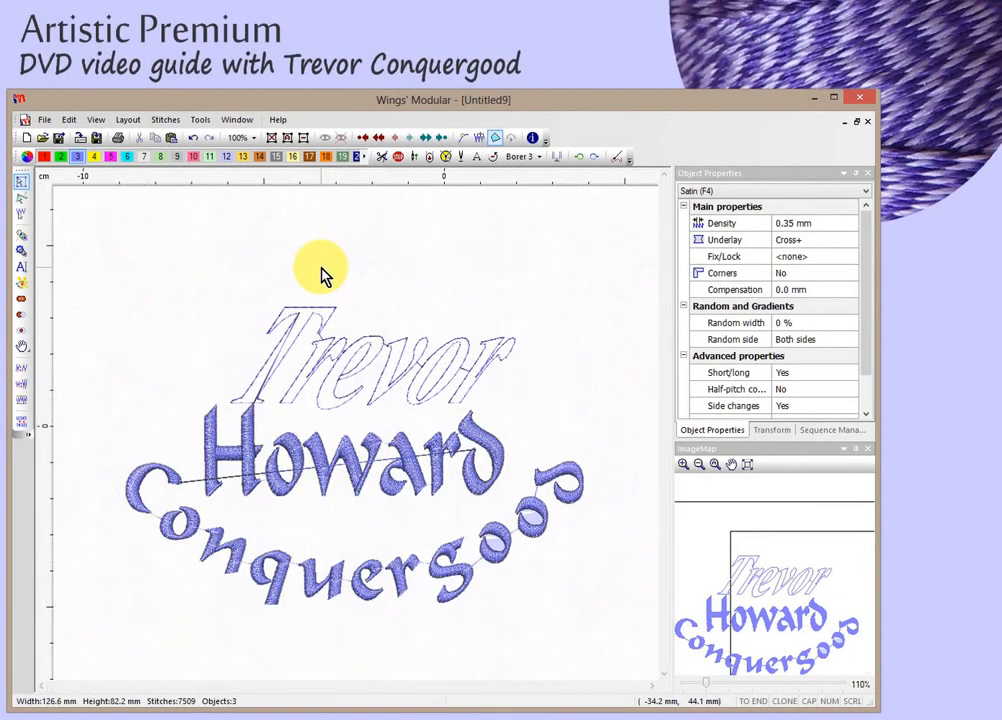
pyautogui.click(287, 138)
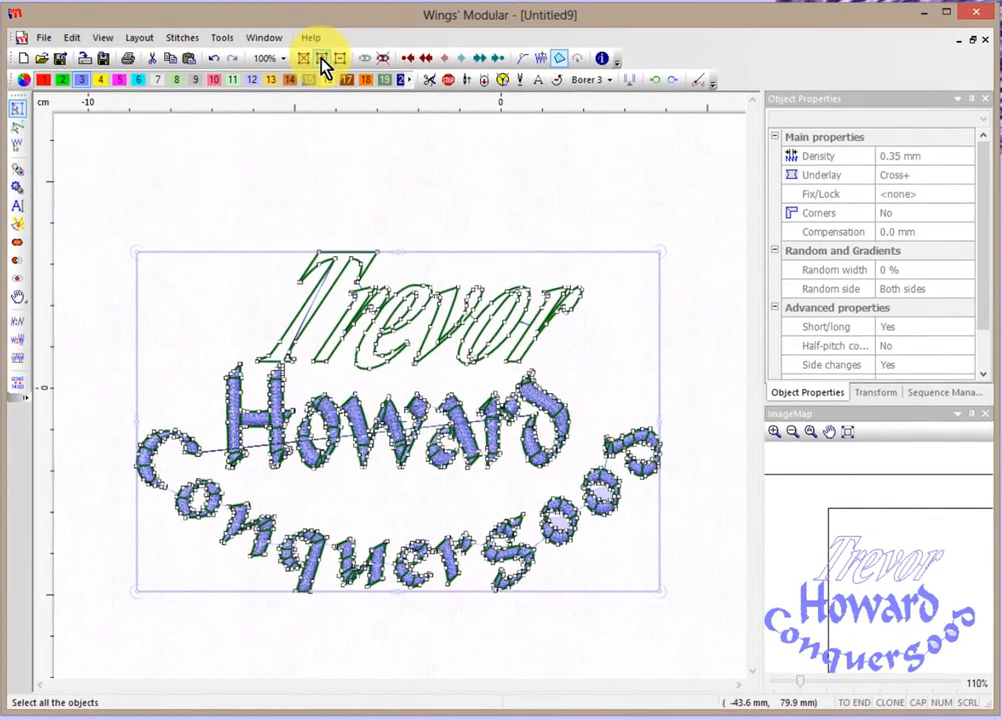
# Delete the existing design and enter the new text 'Artistic'.
pyautogui.press('Delete')
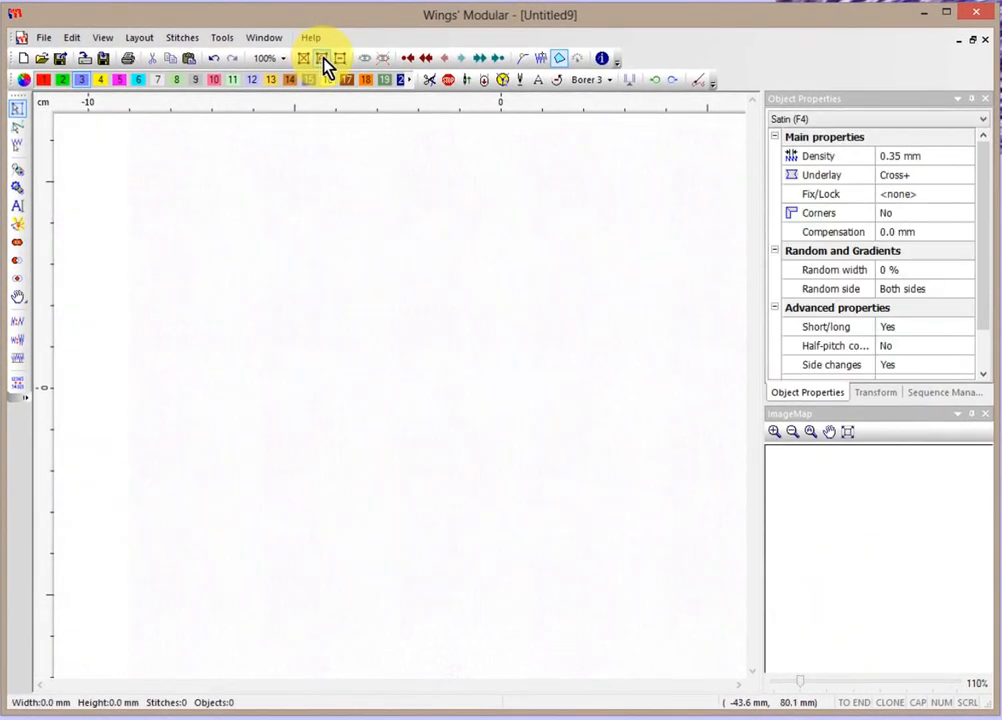
pyautogui.click(19, 209)
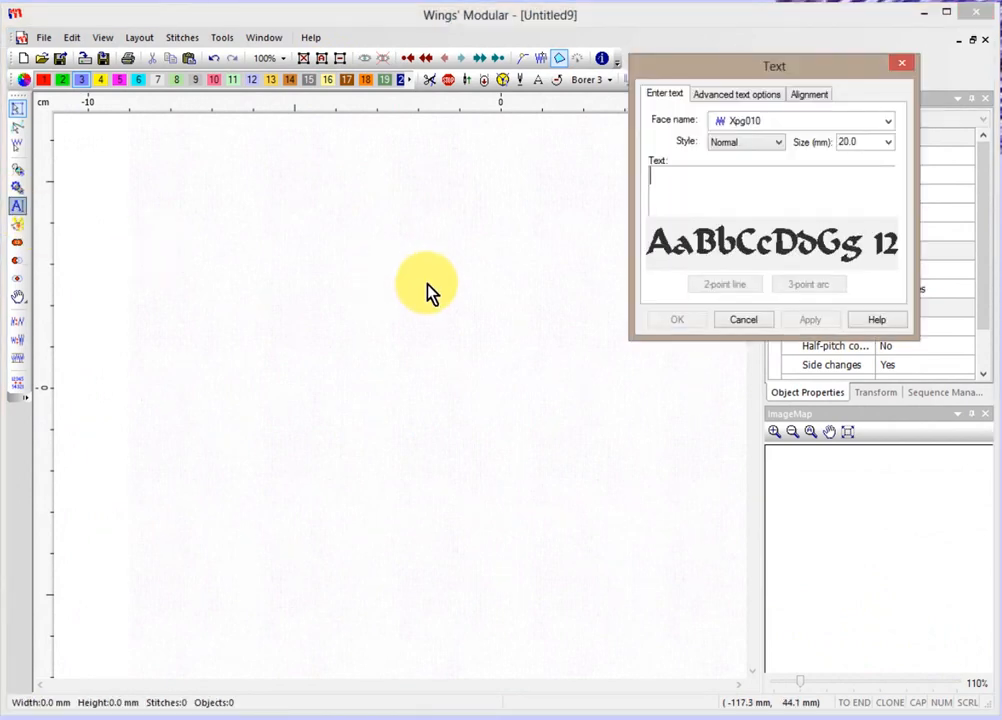
pyautogui.write('Artisti')
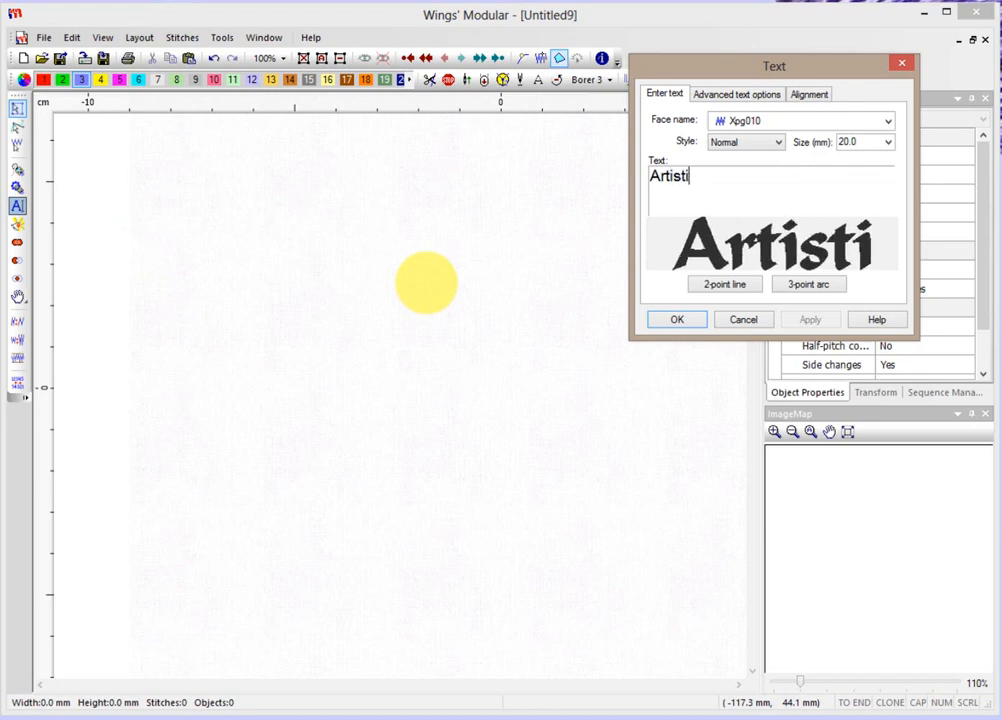
pyautogui.write('c')
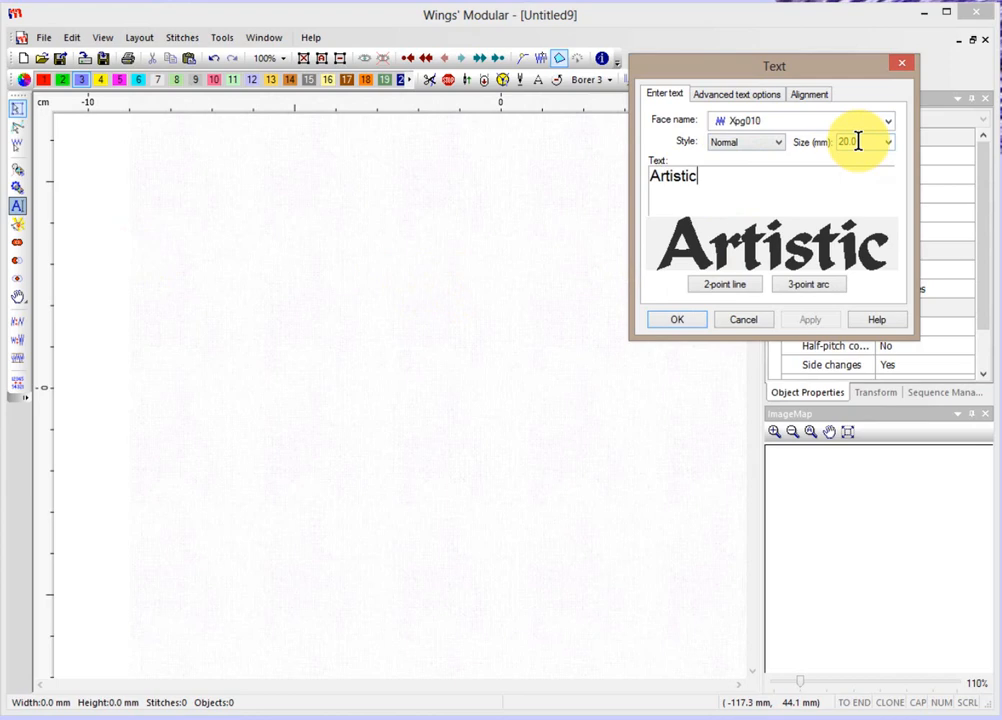
# Give Artistic a fixed 50 mm length and place it on the canvas.
pyautogui.click(752, 94)
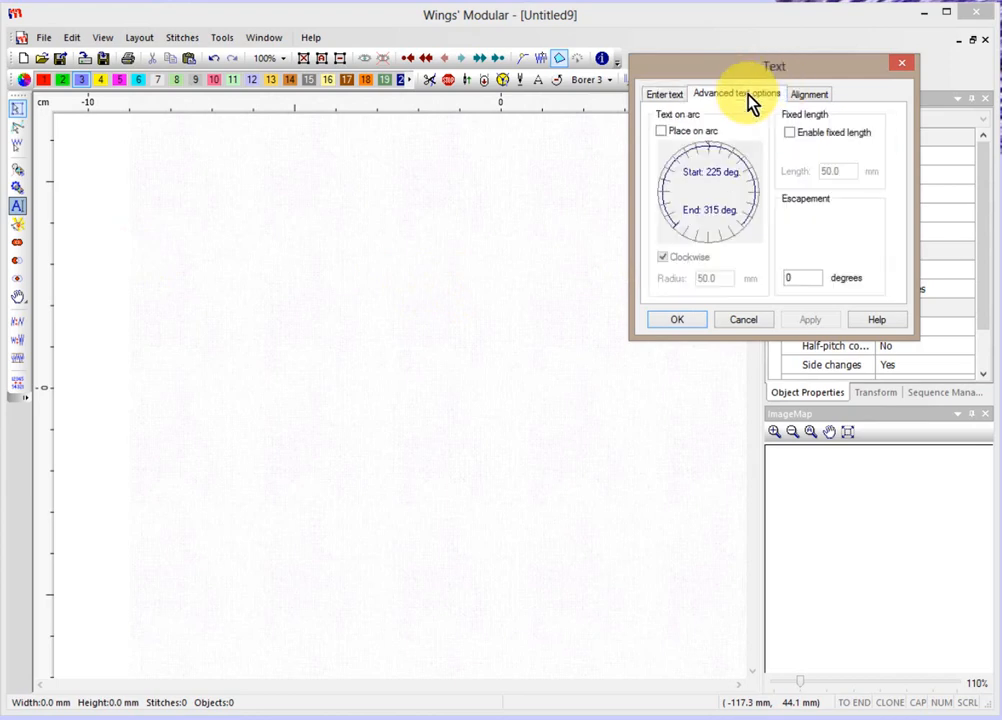
pyautogui.click(789, 133)
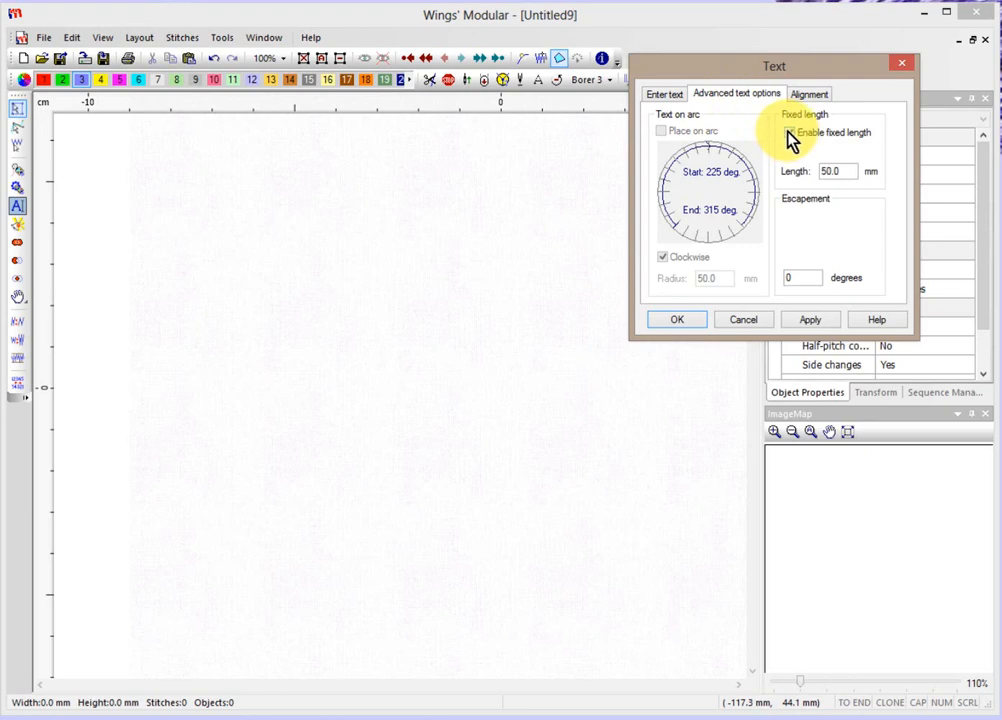
pyautogui.click(789, 133)
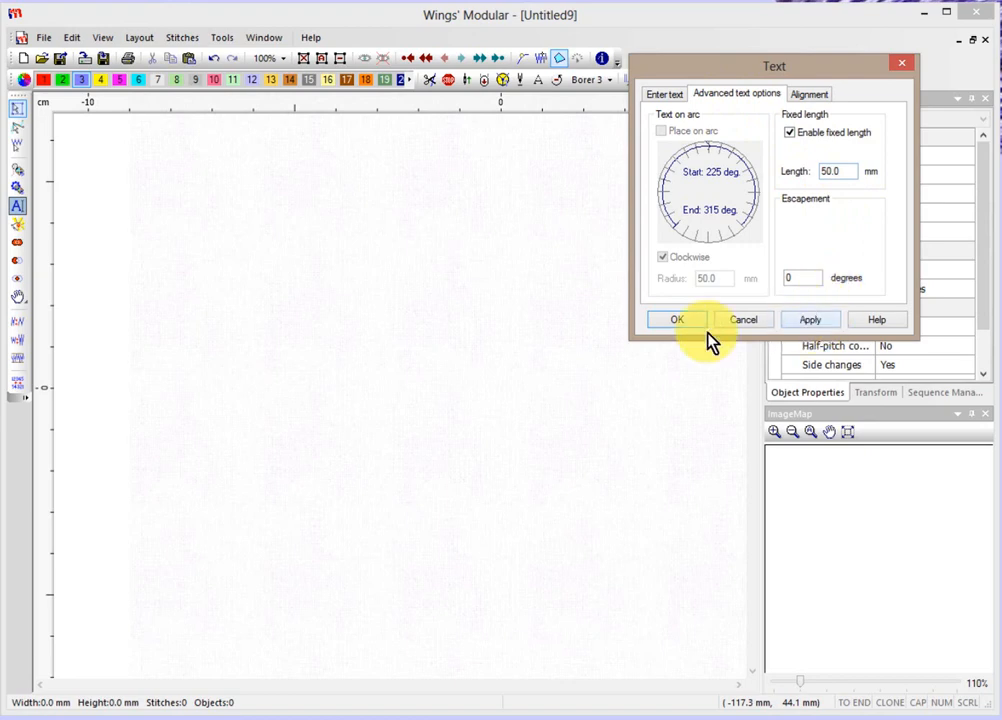
pyautogui.click(812, 322)
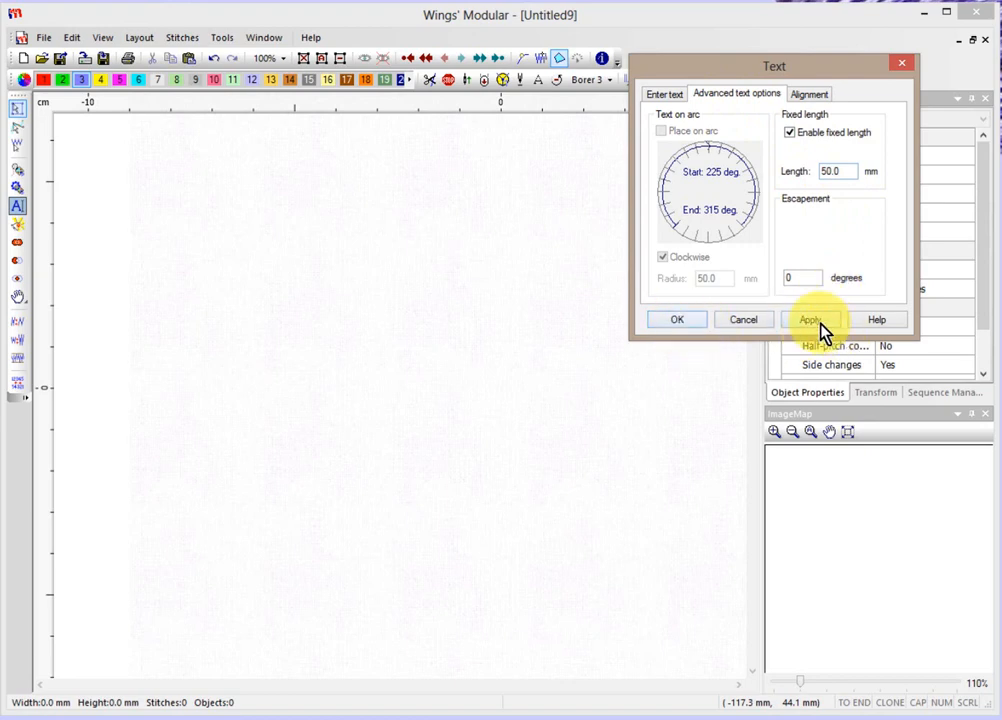
pyautogui.click(677, 321)
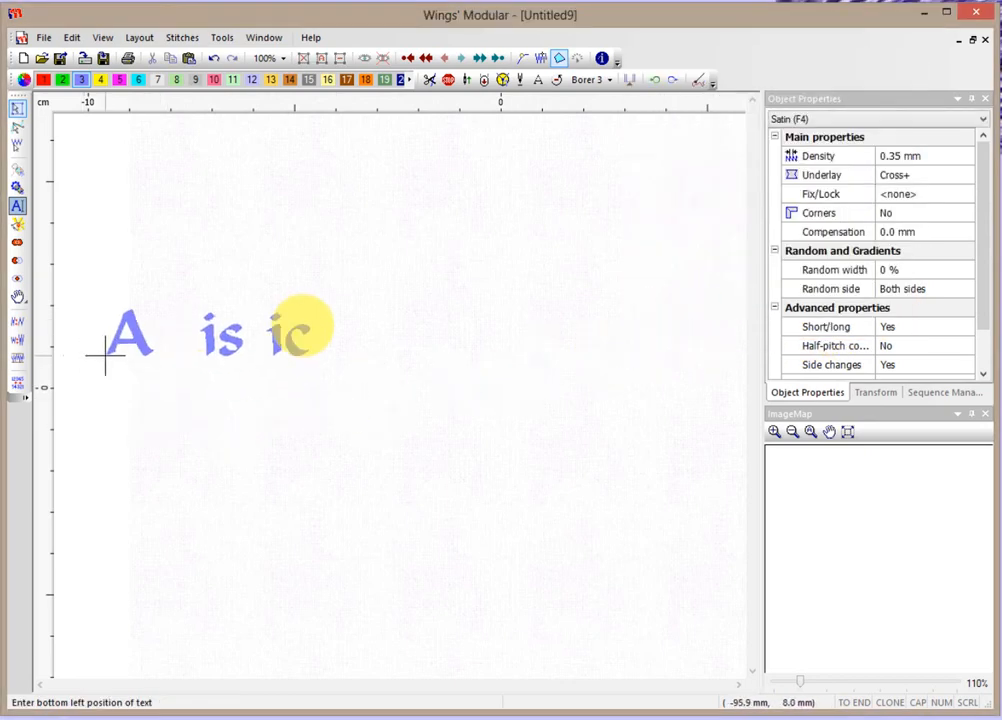
pyautogui.click(251, 331)
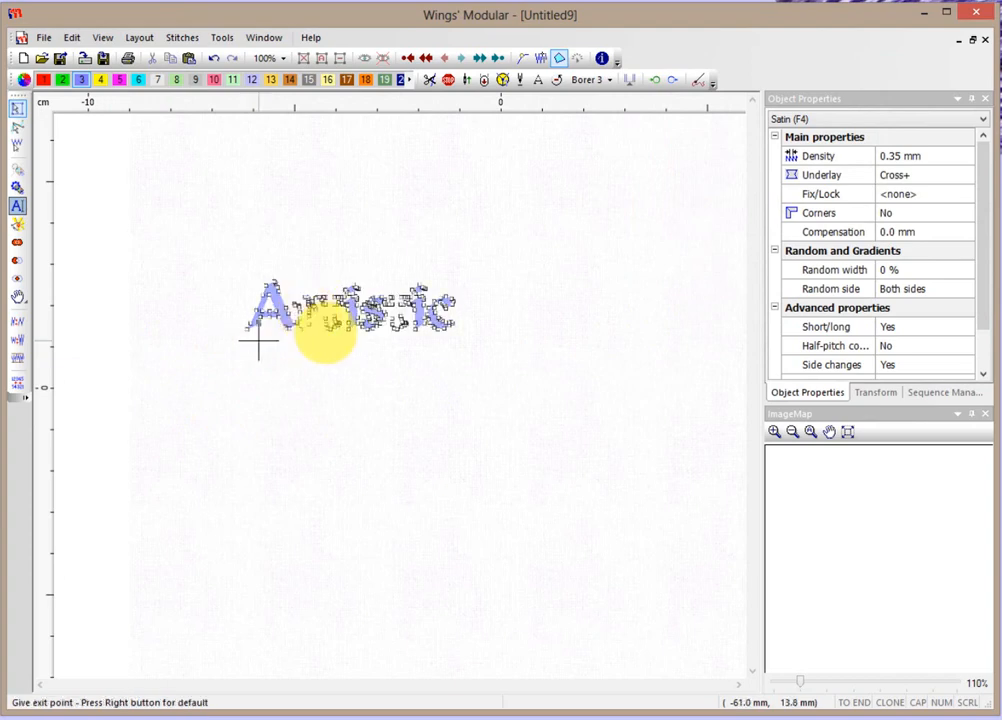
pyautogui.click(297, 374)
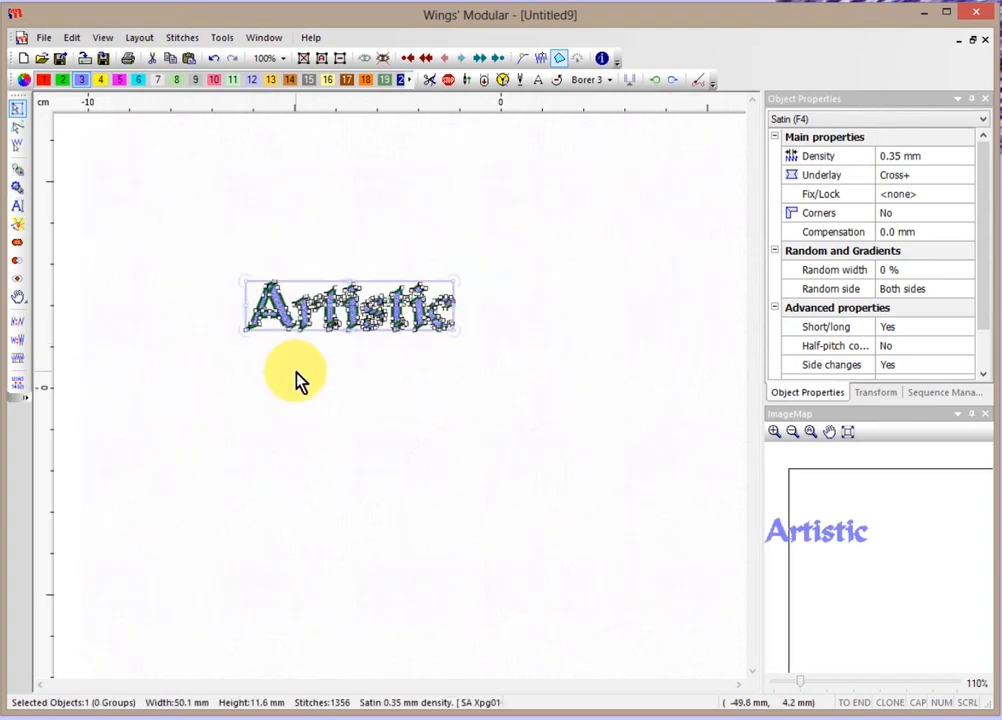
pyautogui.press('z')
# Zoom in on Artistic and review its text settings without changing them.
pyautogui.click(389, 282)
pyautogui.scroll(1, 389, 282)
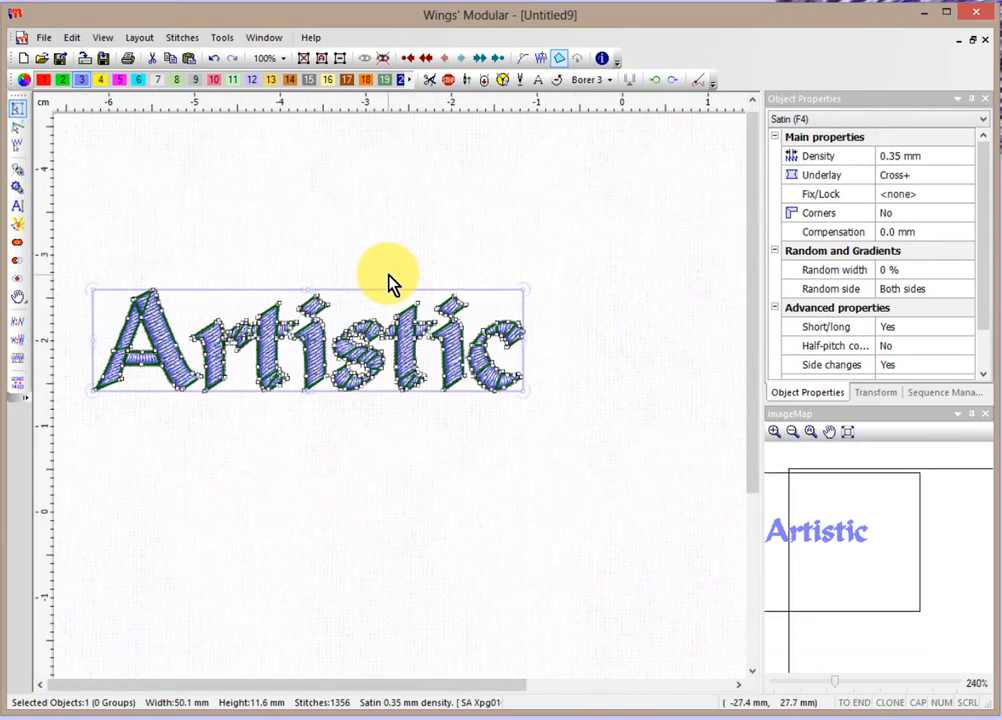
pyautogui.scroll(-1, 389, 282)
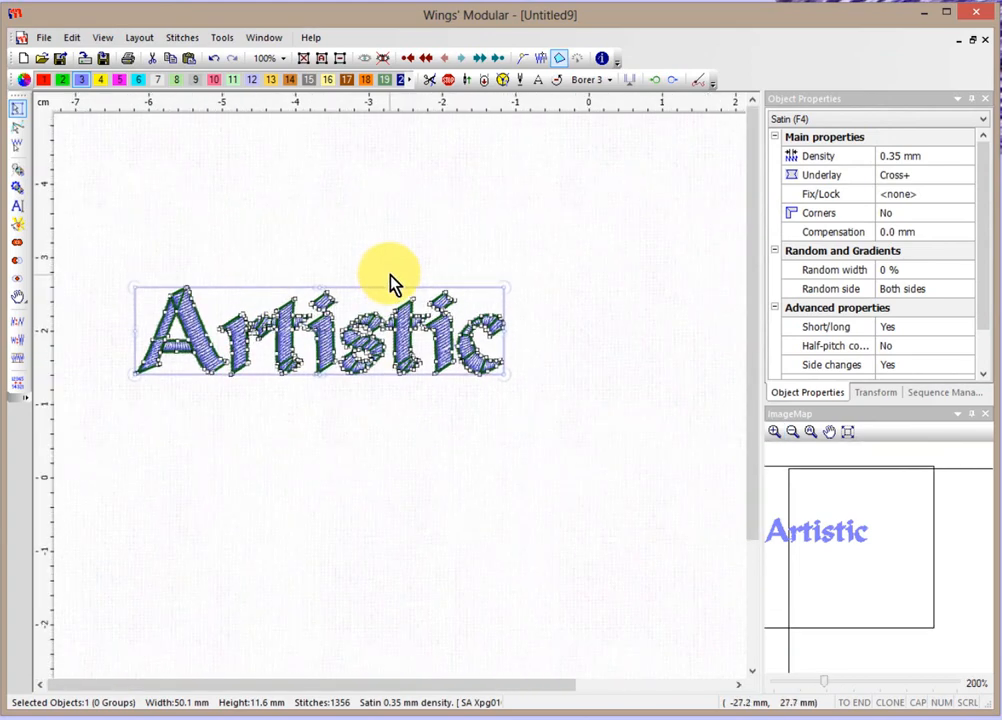
pyautogui.click(17, 207)
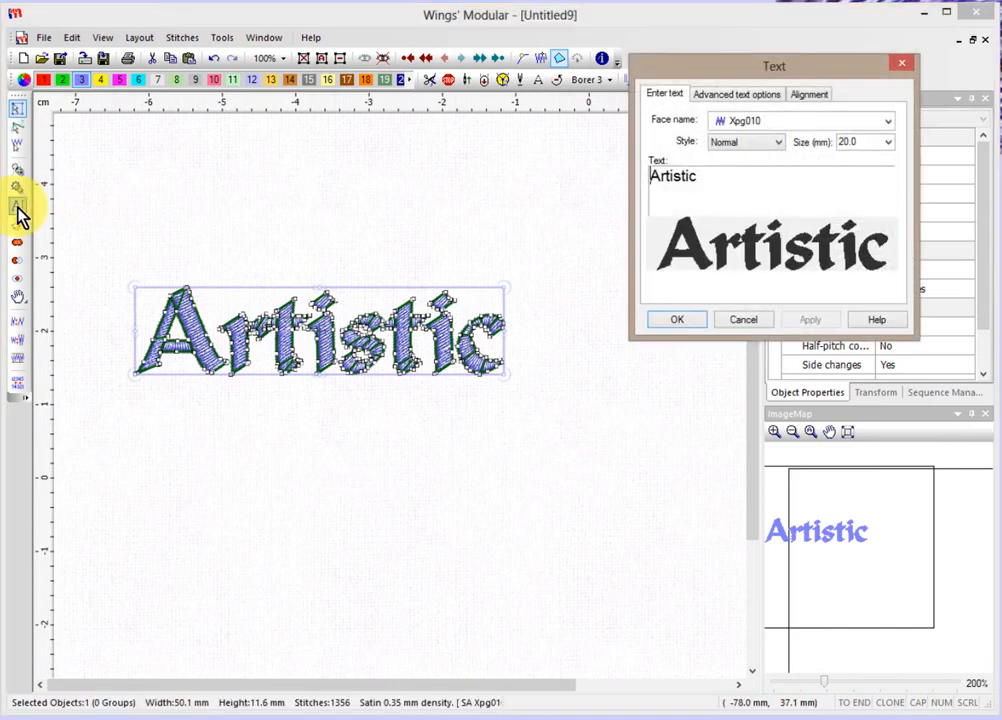
pyautogui.click(745, 320)
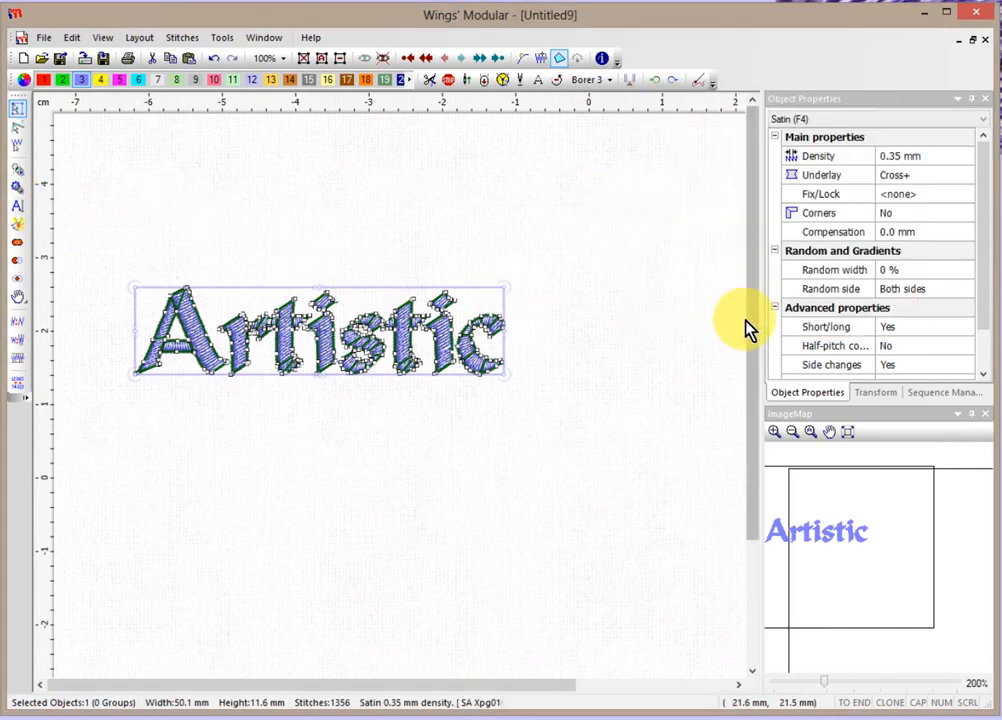
pyautogui.click(585, 388)
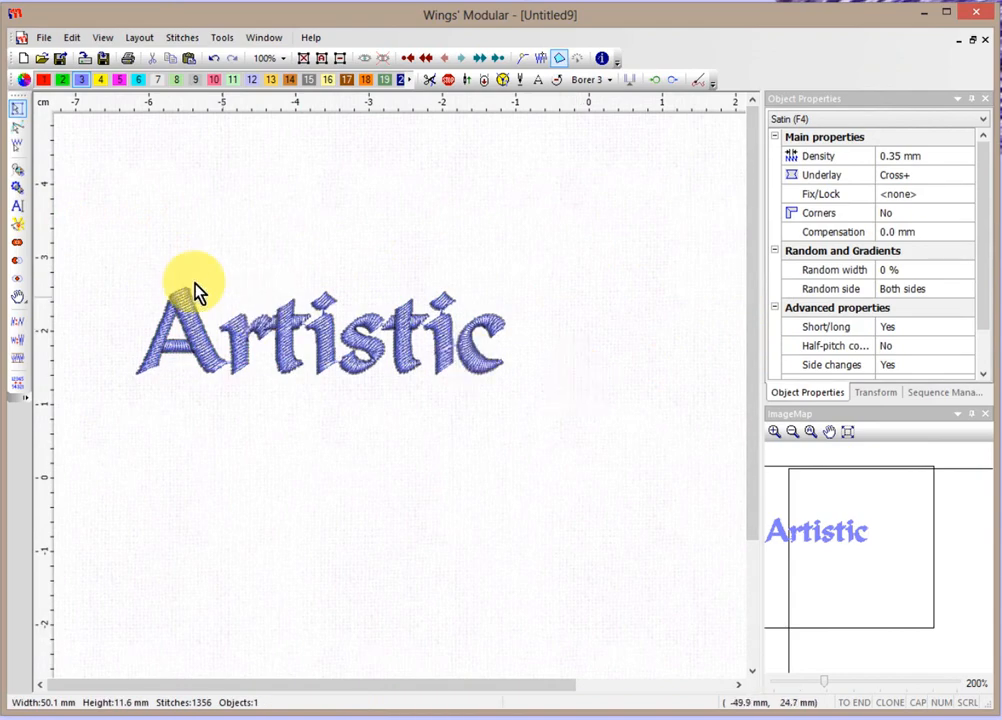
# Create 'Workshop' at a fixed 50 mm length and place it below Artistic.
pyautogui.click(17, 208)
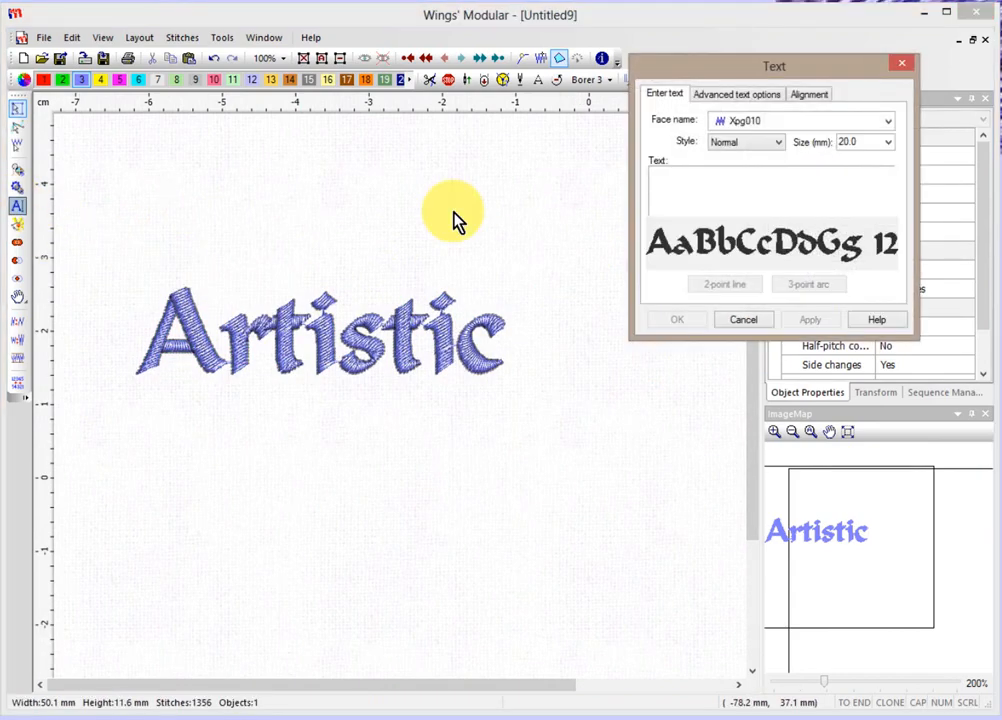
pyautogui.write('W')
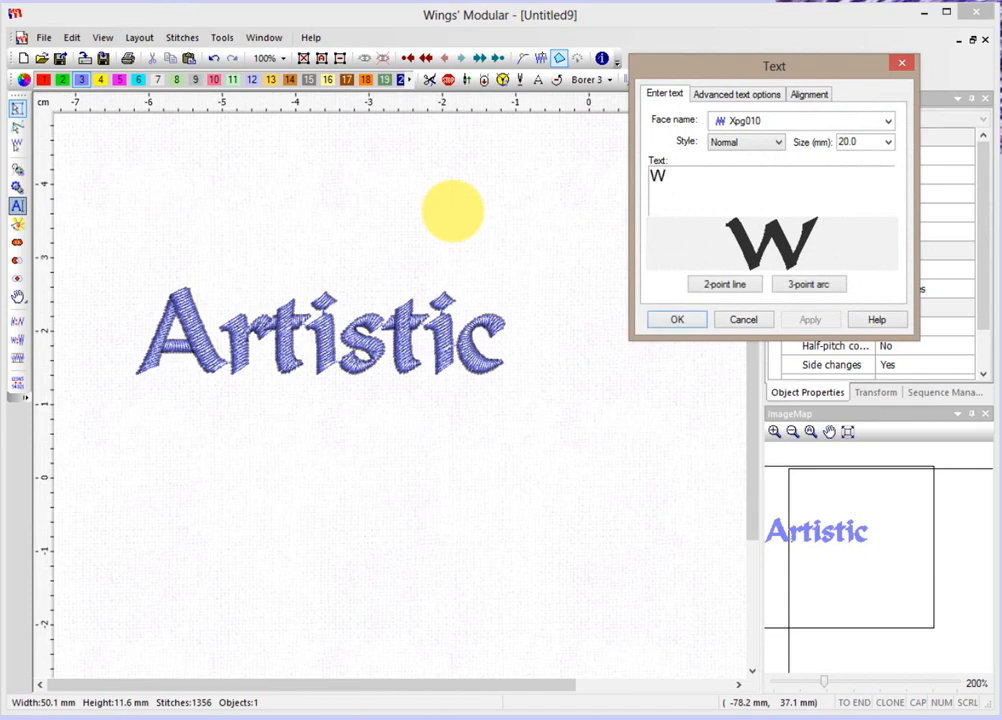
pyautogui.write('orksh')
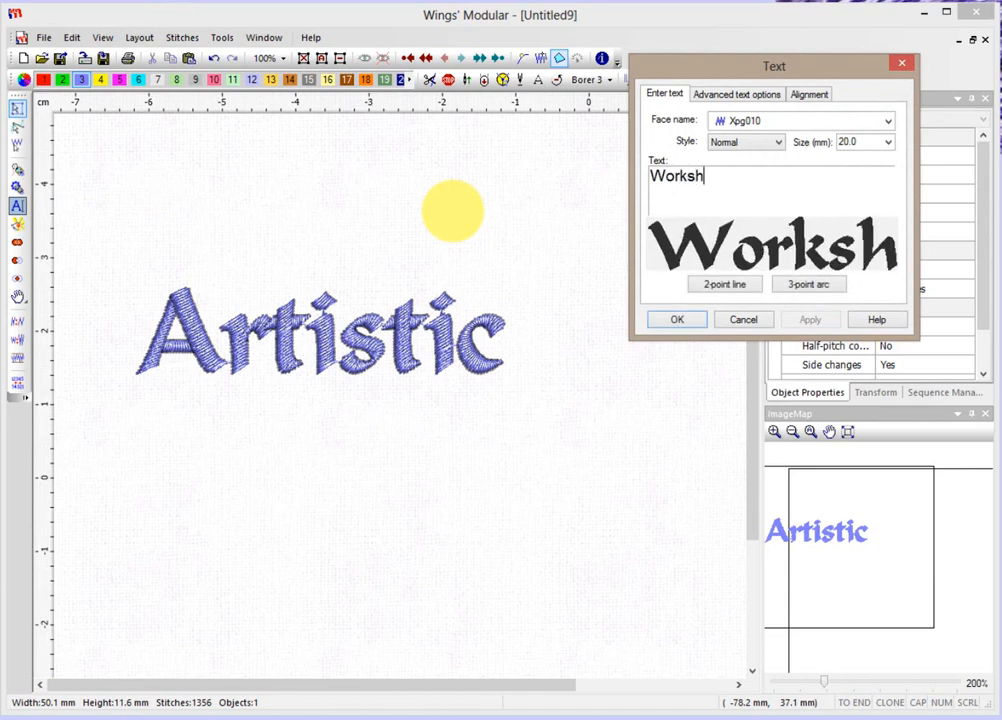
pyautogui.write('op')
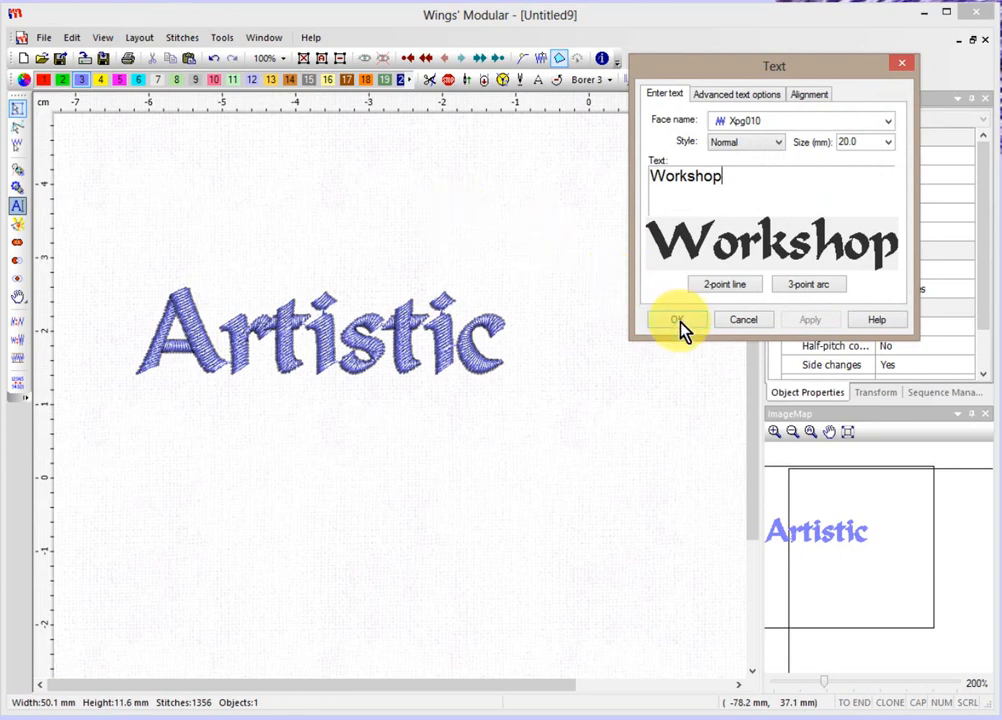
pyautogui.click(737, 96)
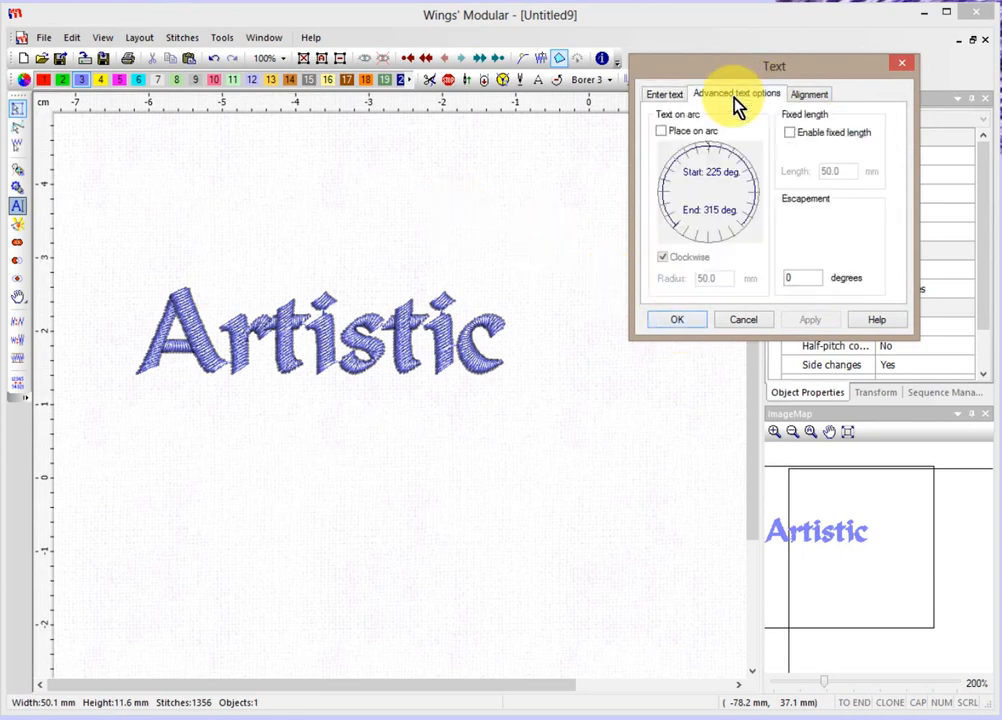
pyautogui.click(789, 133)
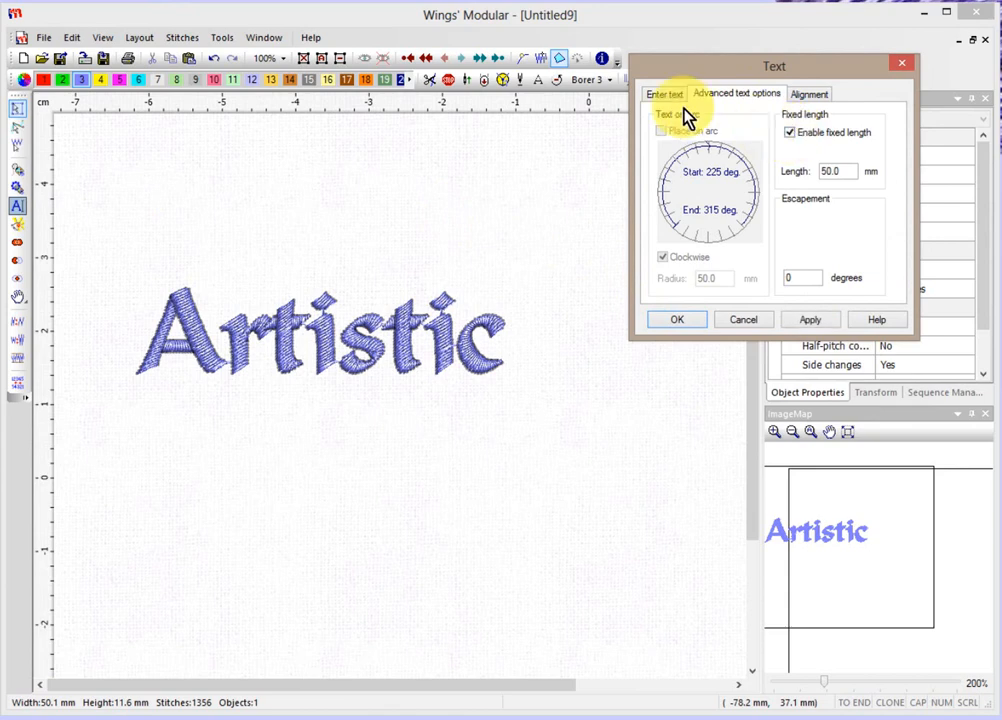
pyautogui.click(676, 322)
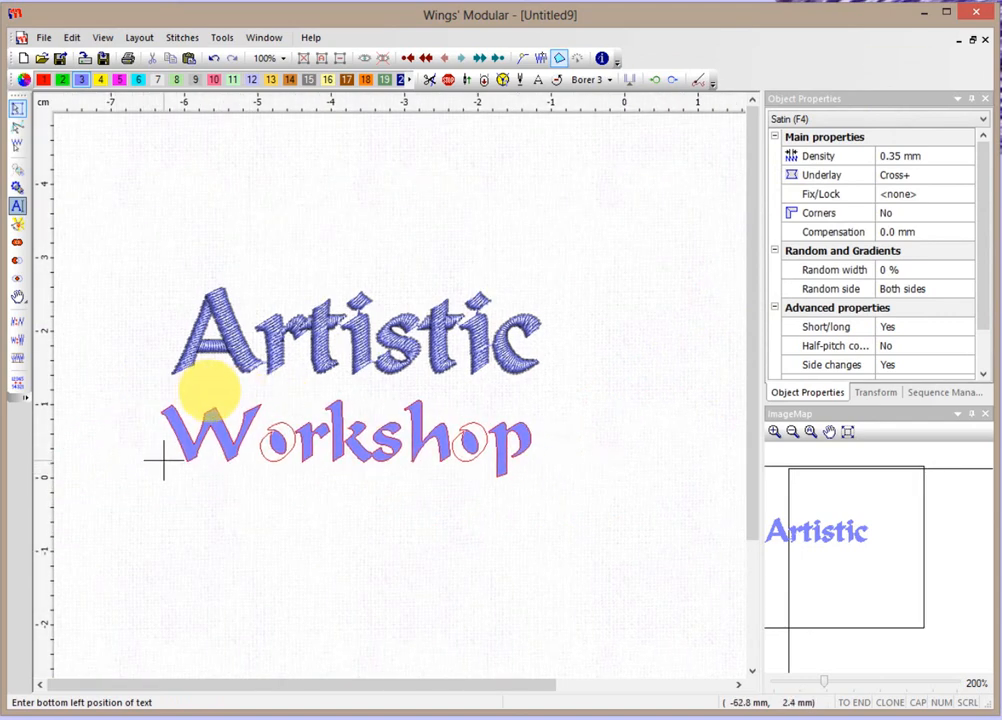
pyautogui.click(164, 462)
pyautogui.rightClick(165, 466)
pyautogui.press('z')
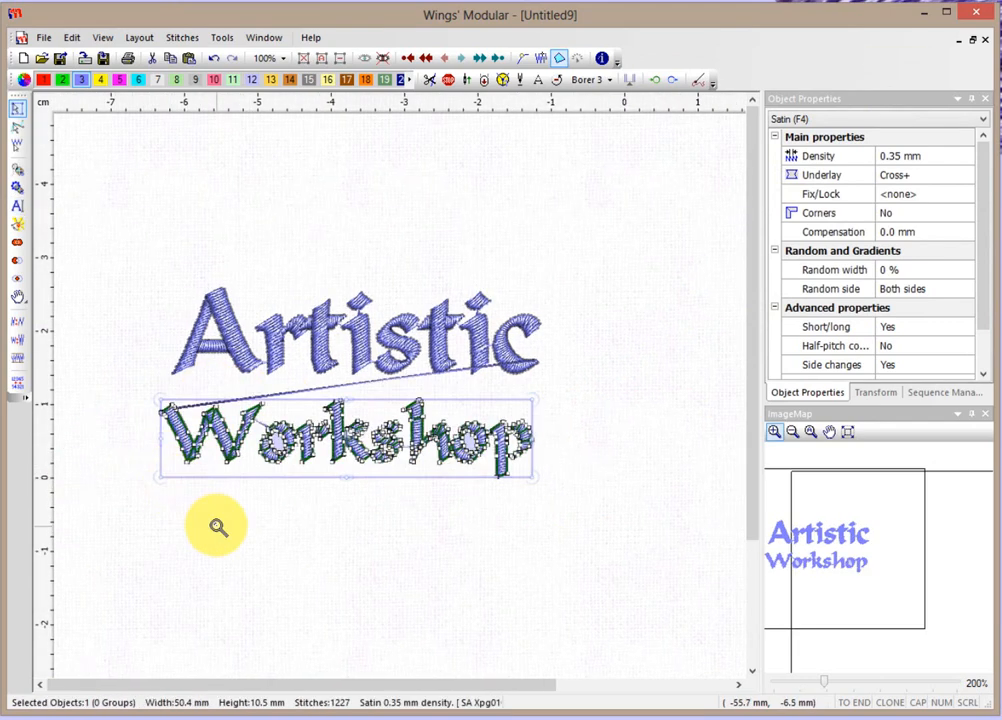
pyautogui.press('Escape')
pyautogui.press('Escape')
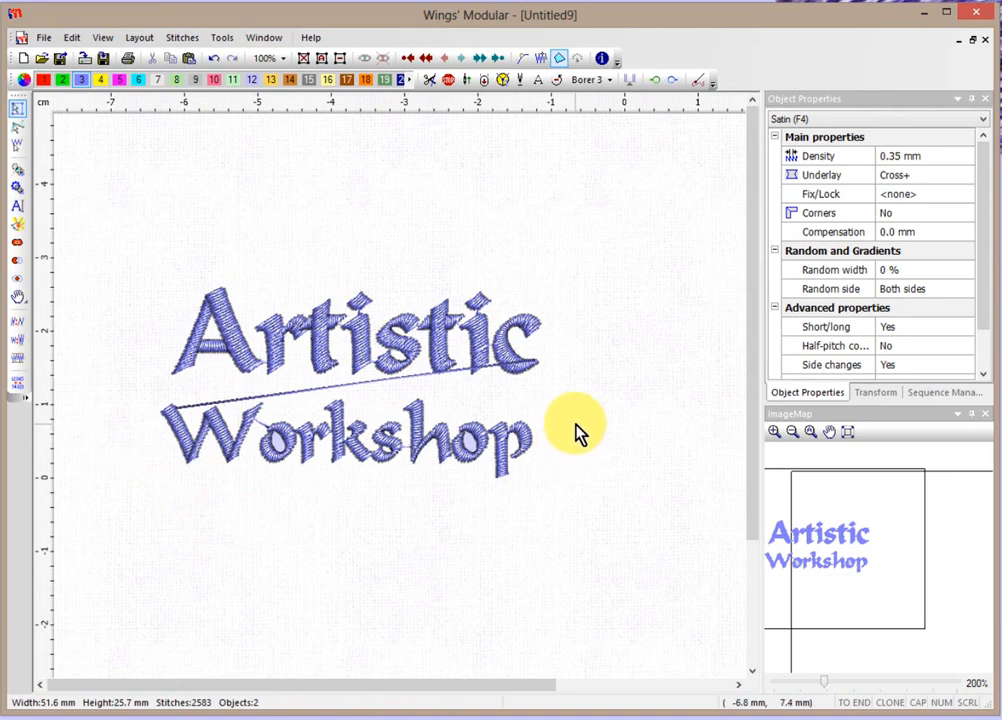
# Open Artistic's text settings, turn off fixed length and enable Place on arc.
pyautogui.click(508, 350)
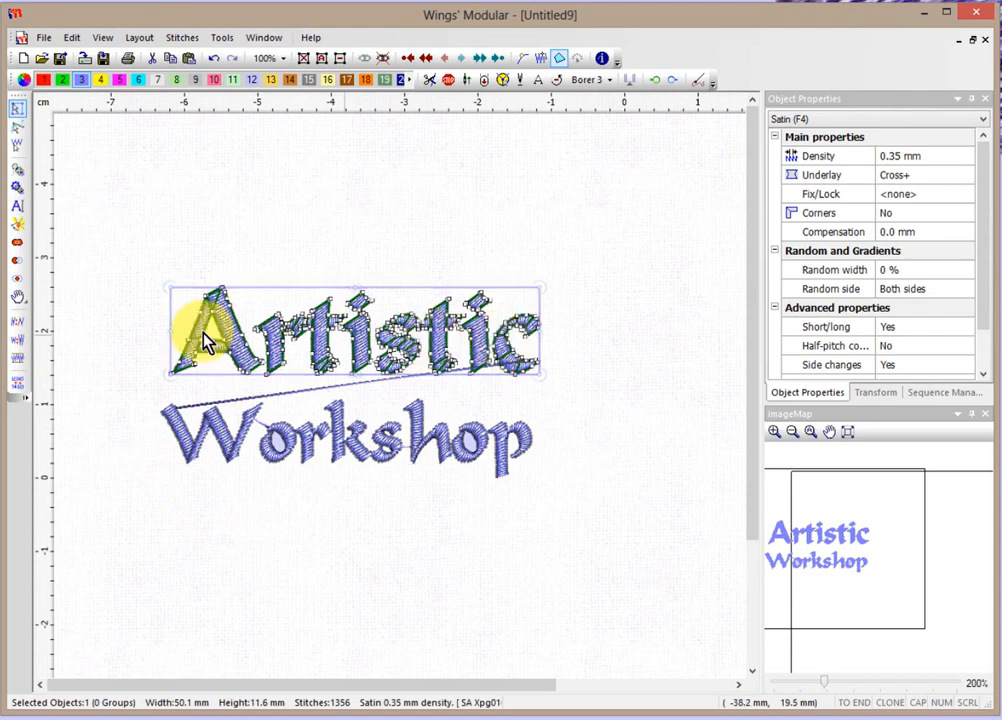
pyautogui.click(17, 215)
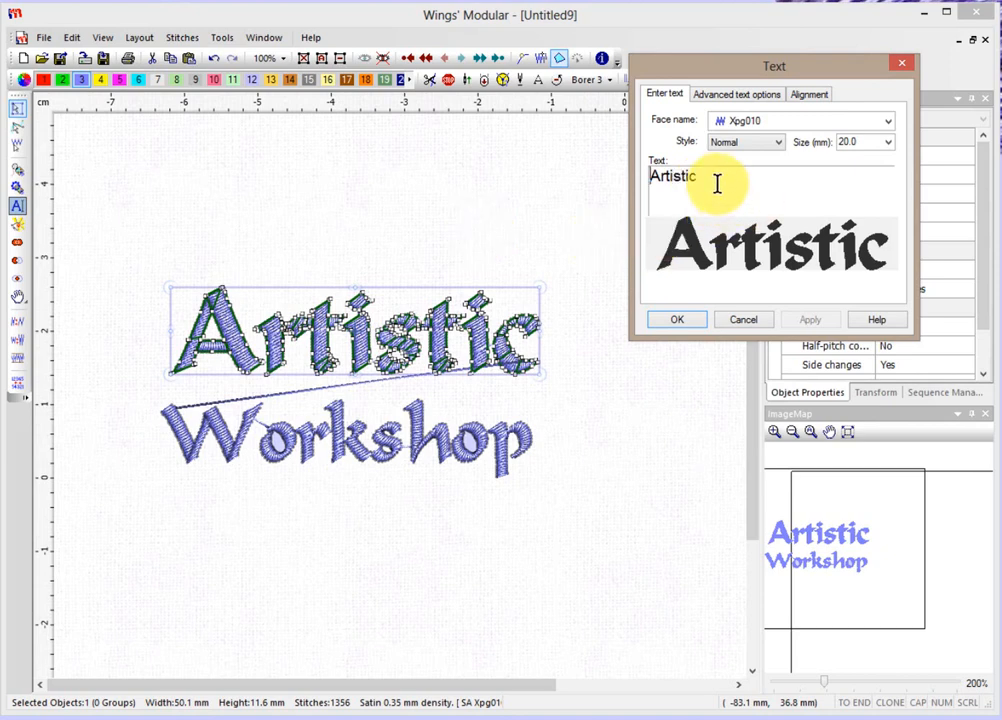
pyautogui.click(719, 97)
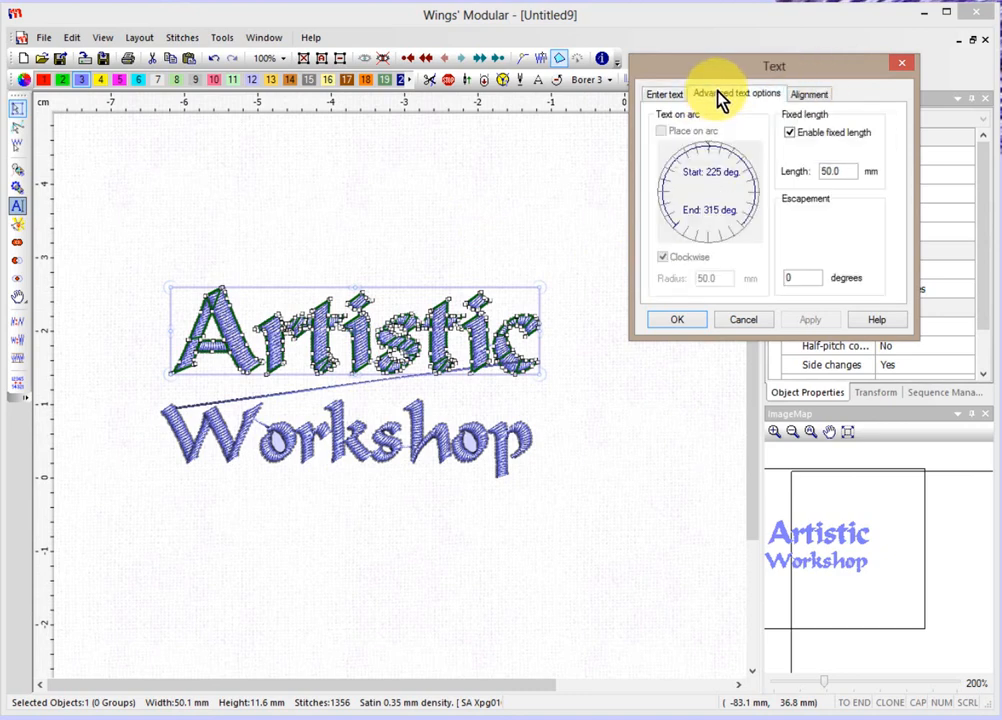
pyautogui.click(790, 134)
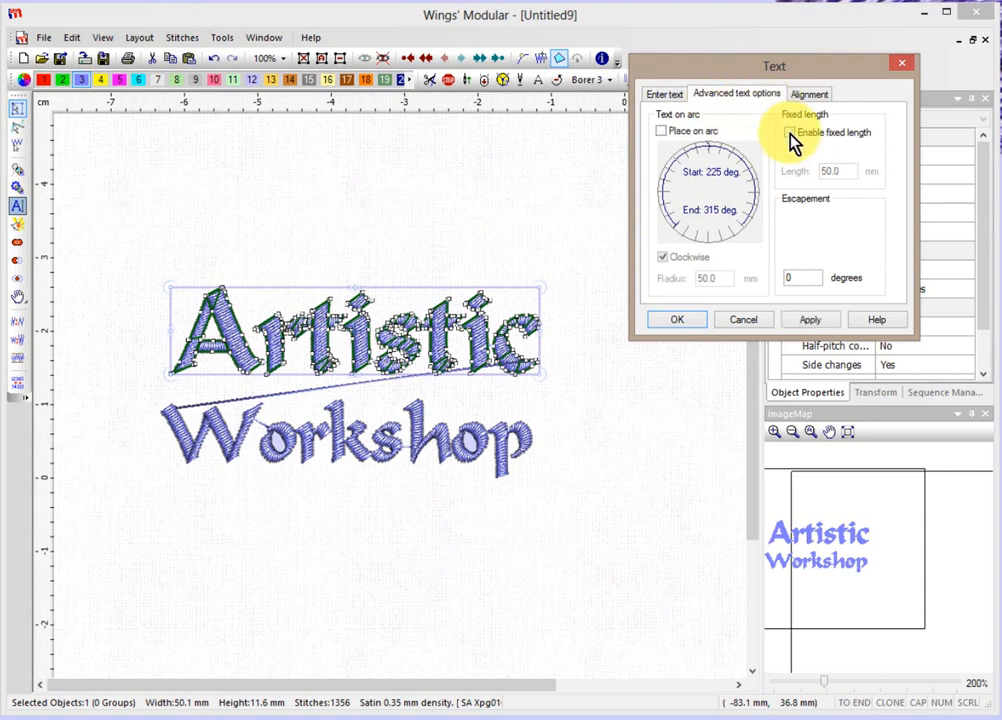
pyautogui.click(661, 132)
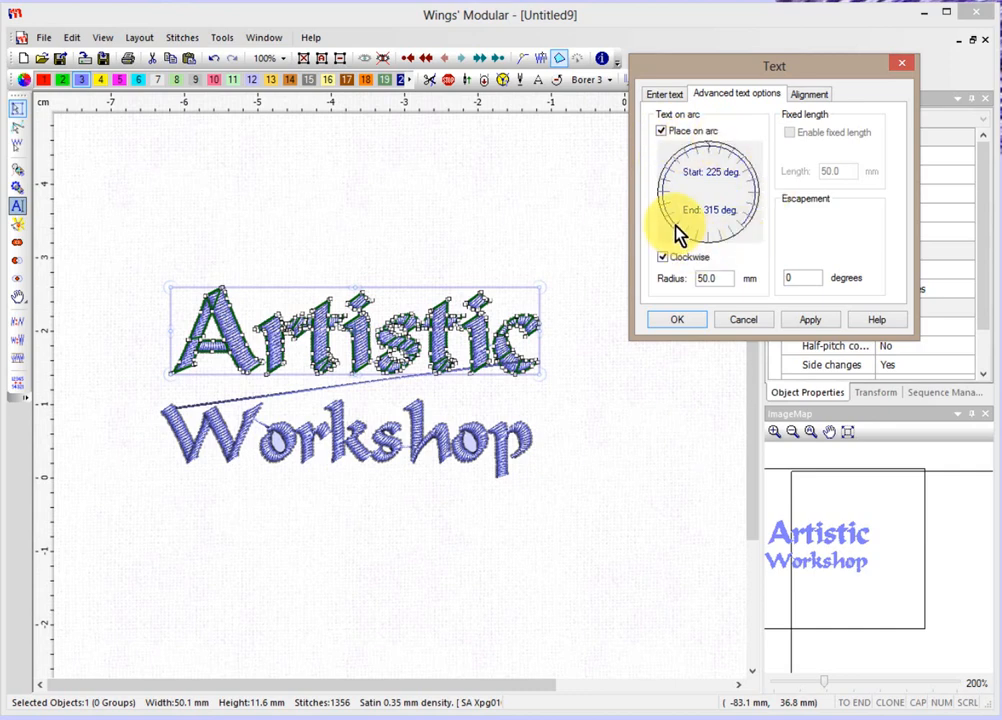
# Set the clockwise arc to run from 180° to 360°, then apply and confirm.
pyautogui.moveTo(678, 235); pyautogui.dragTo(661, 201)
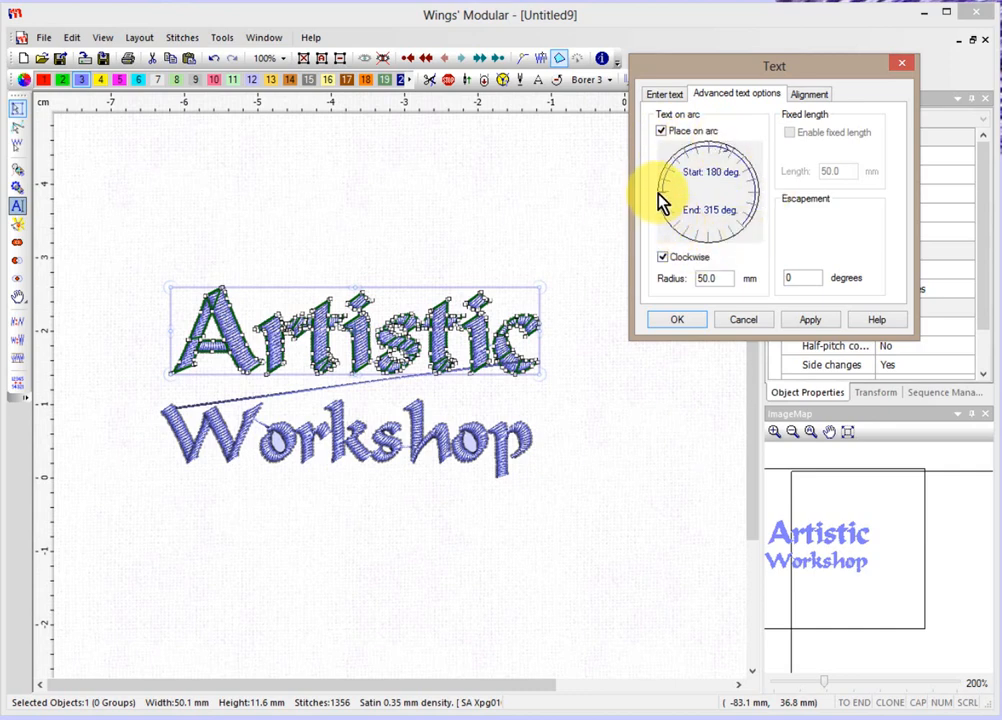
pyautogui.moveTo(738, 243); pyautogui.dragTo(765, 203)
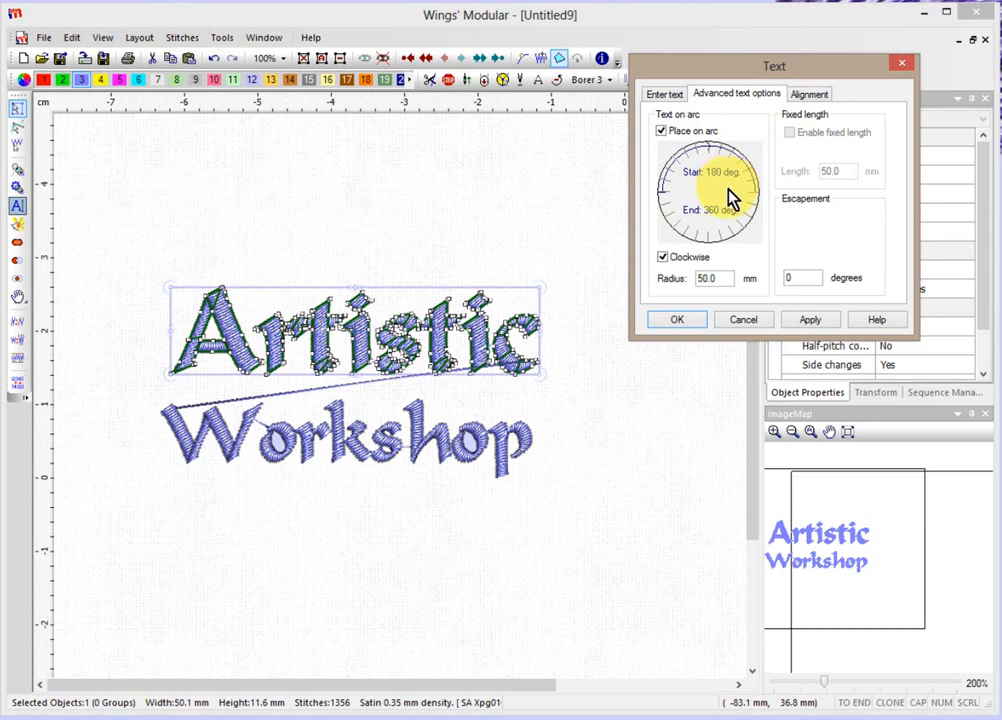
pyautogui.click(662, 256)
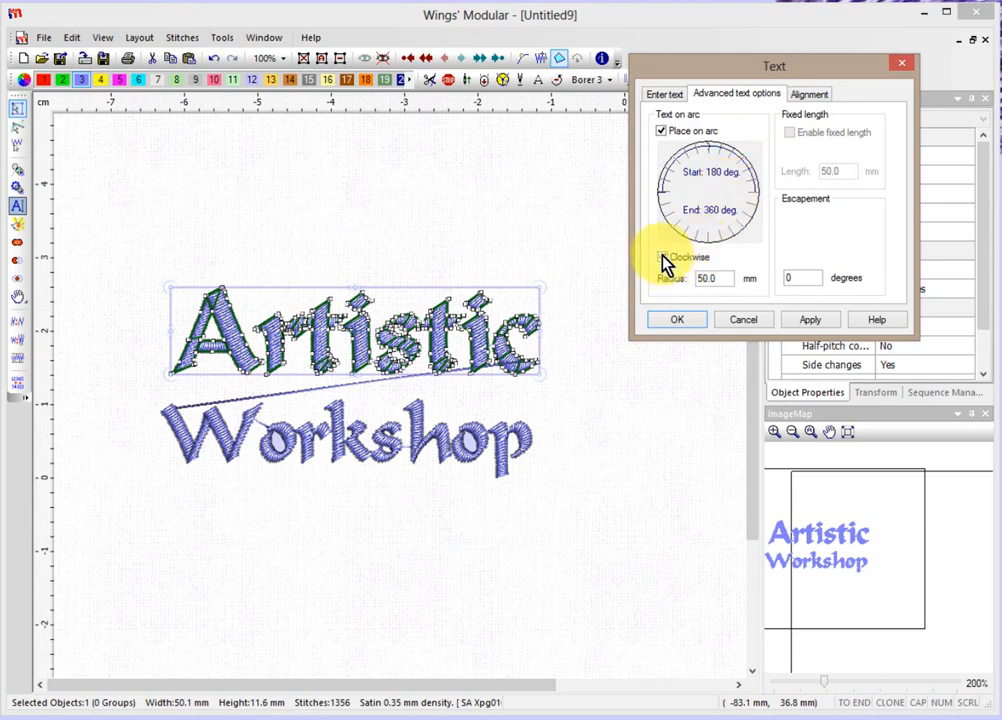
pyautogui.click(662, 258)
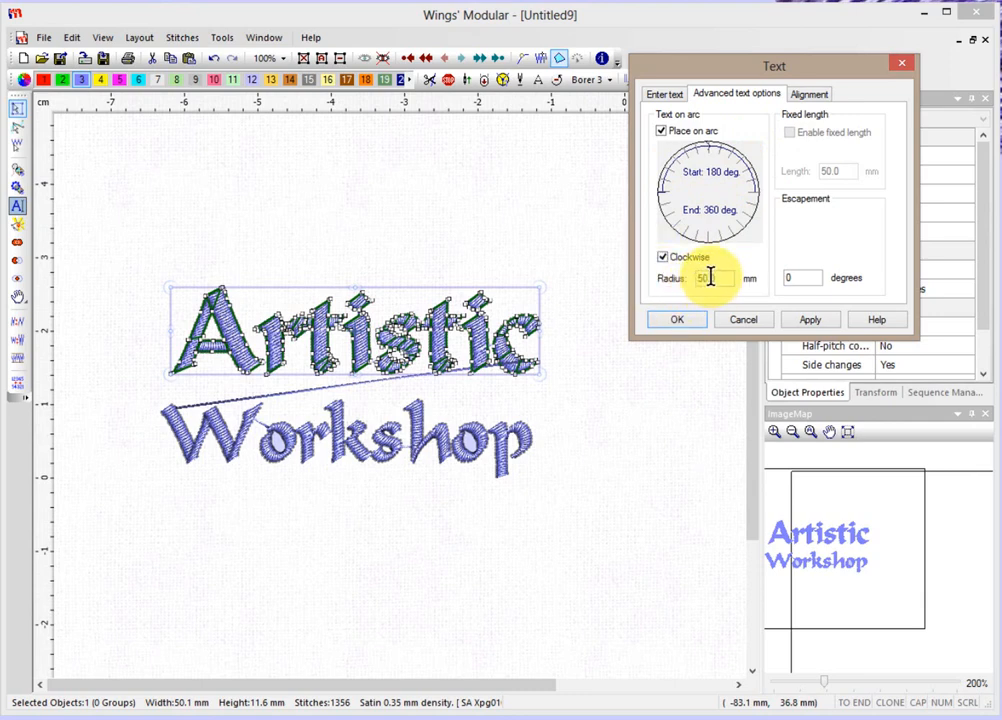
pyautogui.click(810, 322)
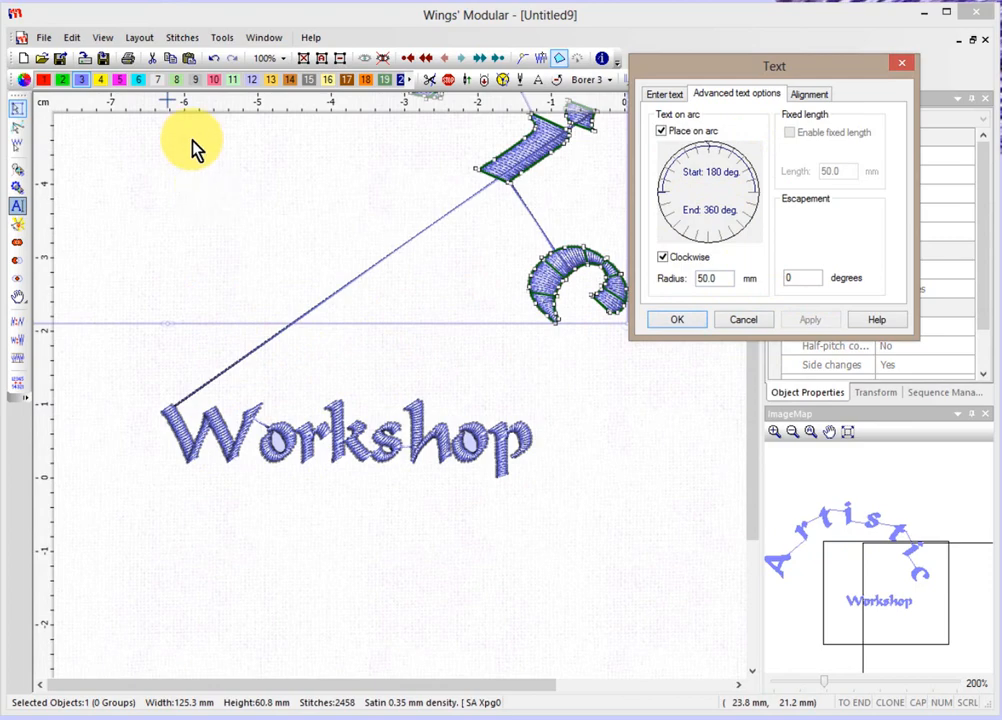
pyautogui.click(677, 320)
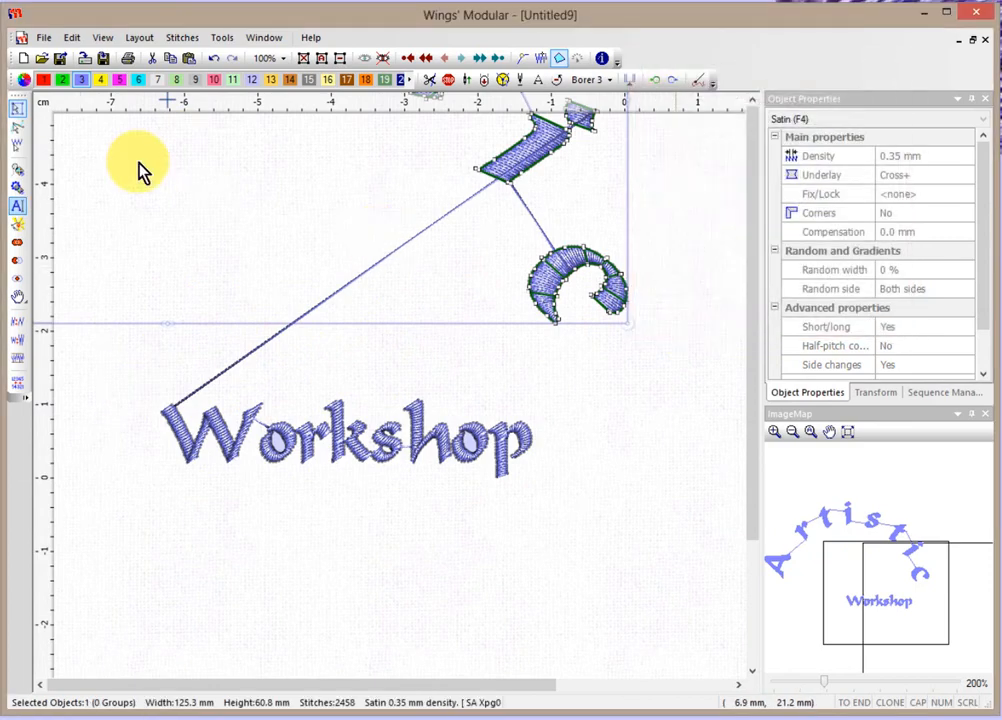
pyautogui.scroll(2, 198, 170)
pyautogui.scroll(-6, 198, 170)
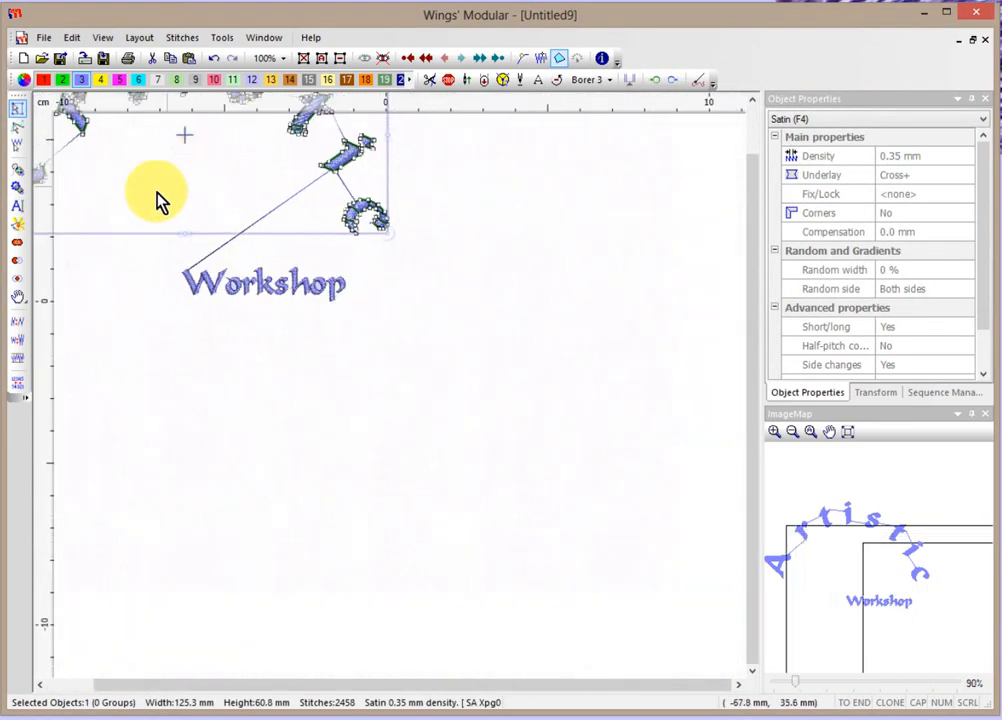
pyautogui.scroll(-1, 360, 226)
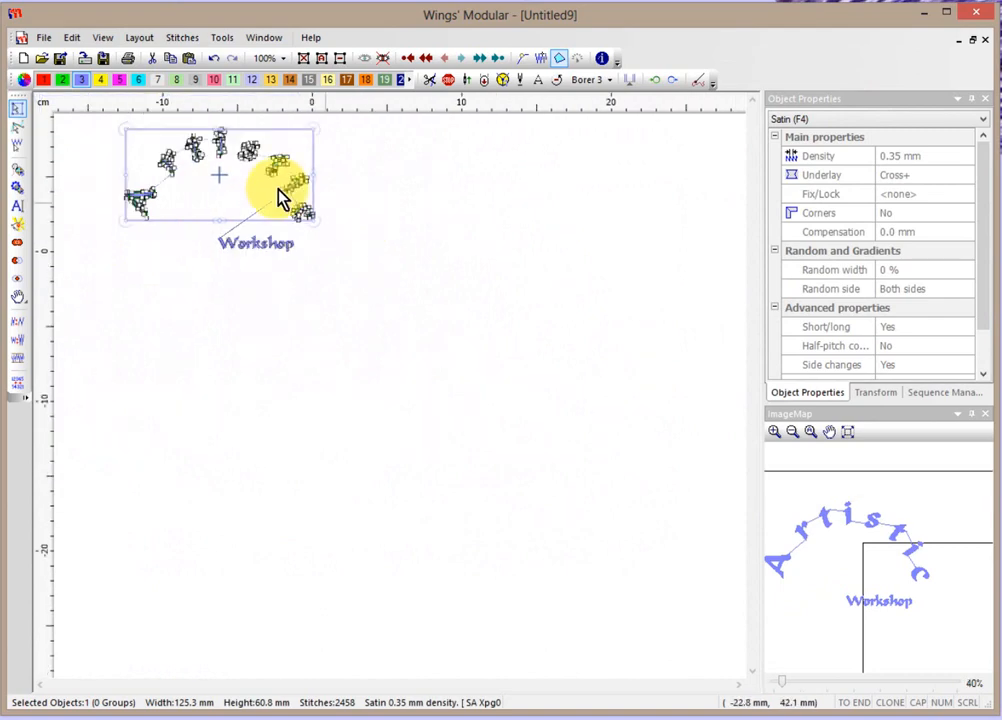
pyautogui.scroll(2, 111, 146)
# Change Artistic's arc to start at 150° and end at 31°, applying each angle.
pyautogui.scroll(4, 109, 146)
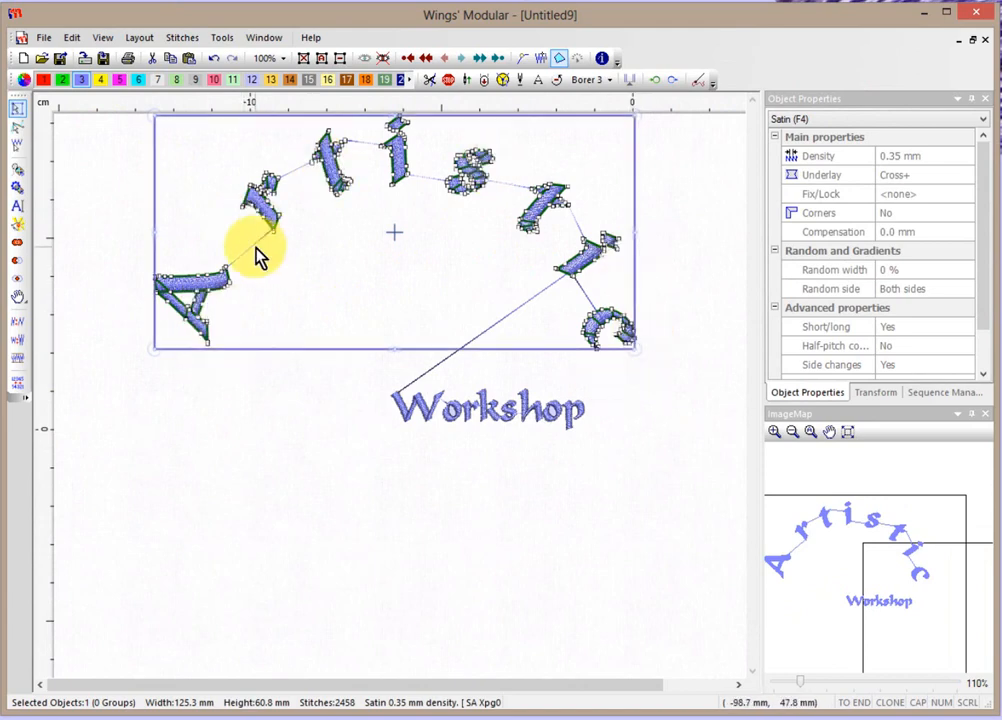
pyautogui.click(20, 211)
pyautogui.click(735, 97)
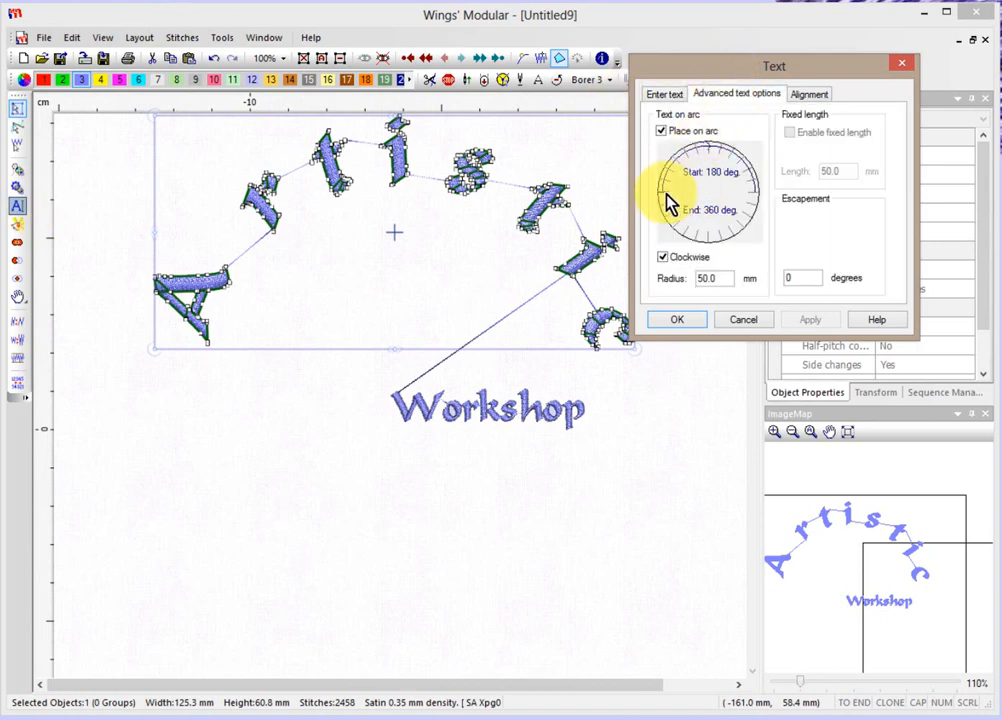
pyautogui.moveTo(664, 197); pyautogui.dragTo(667, 174)
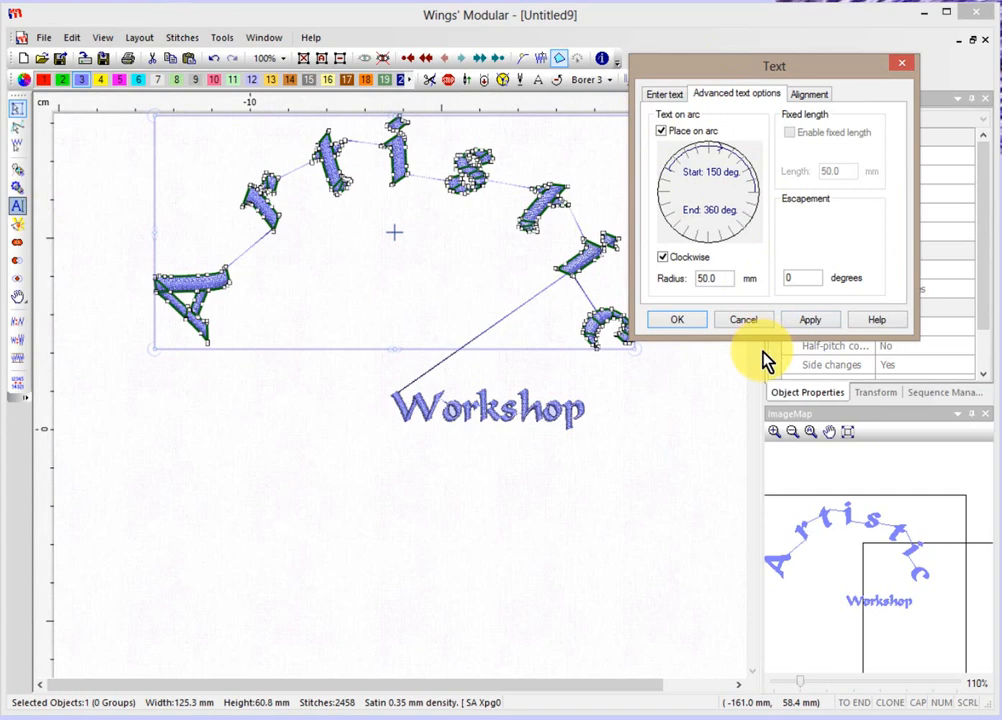
pyautogui.click(810, 330)
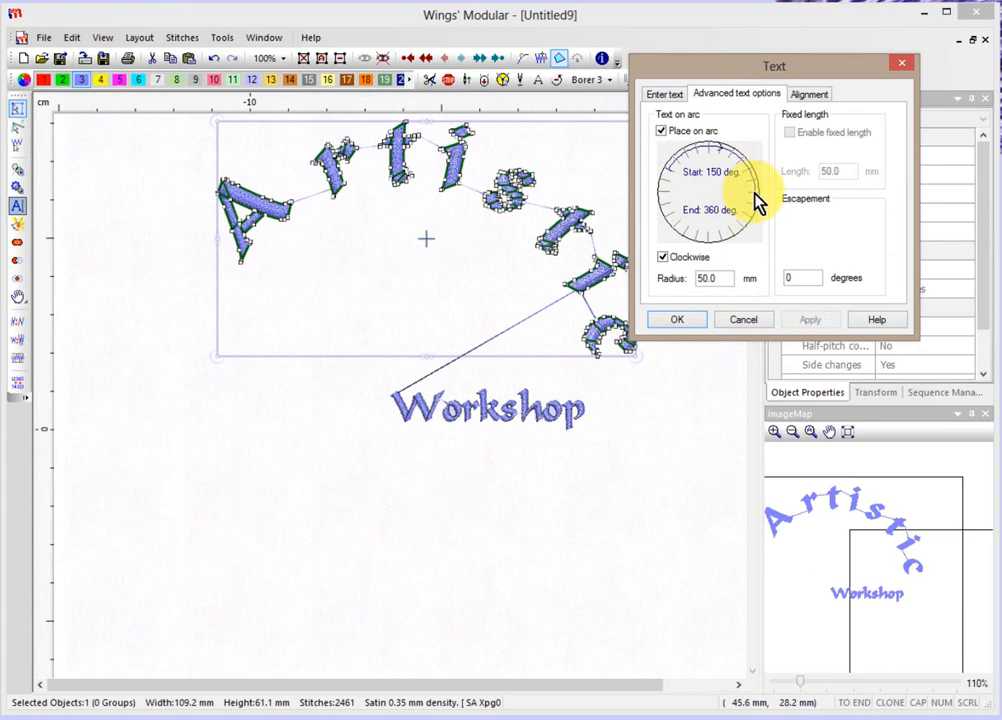
pyautogui.moveTo(756, 197); pyautogui.dragTo(756, 168)
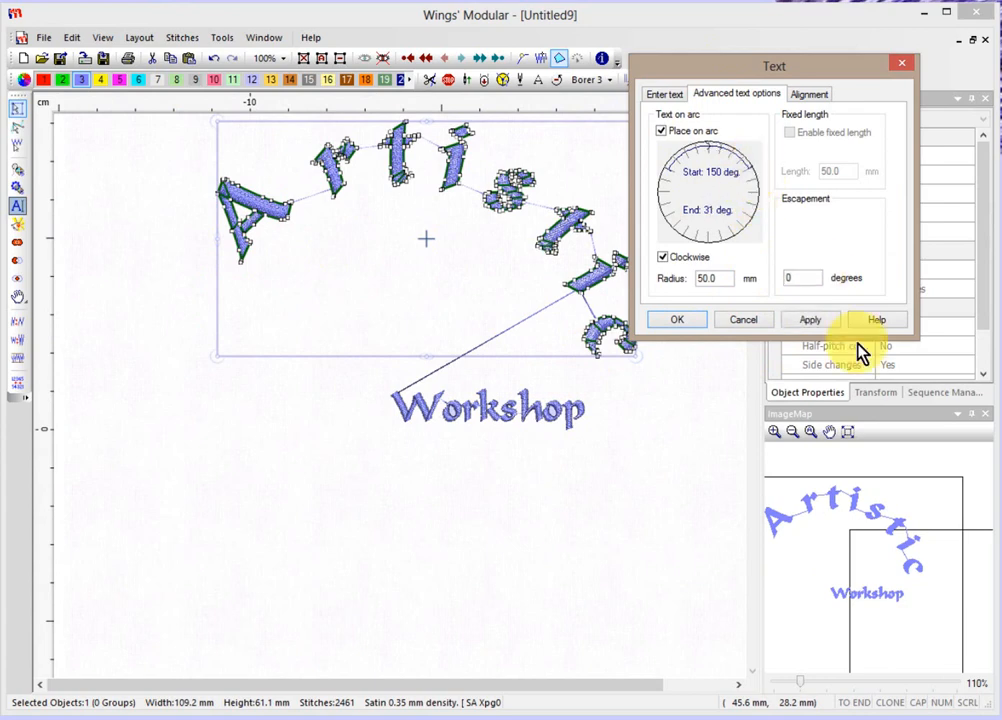
pyautogui.click(823, 318)
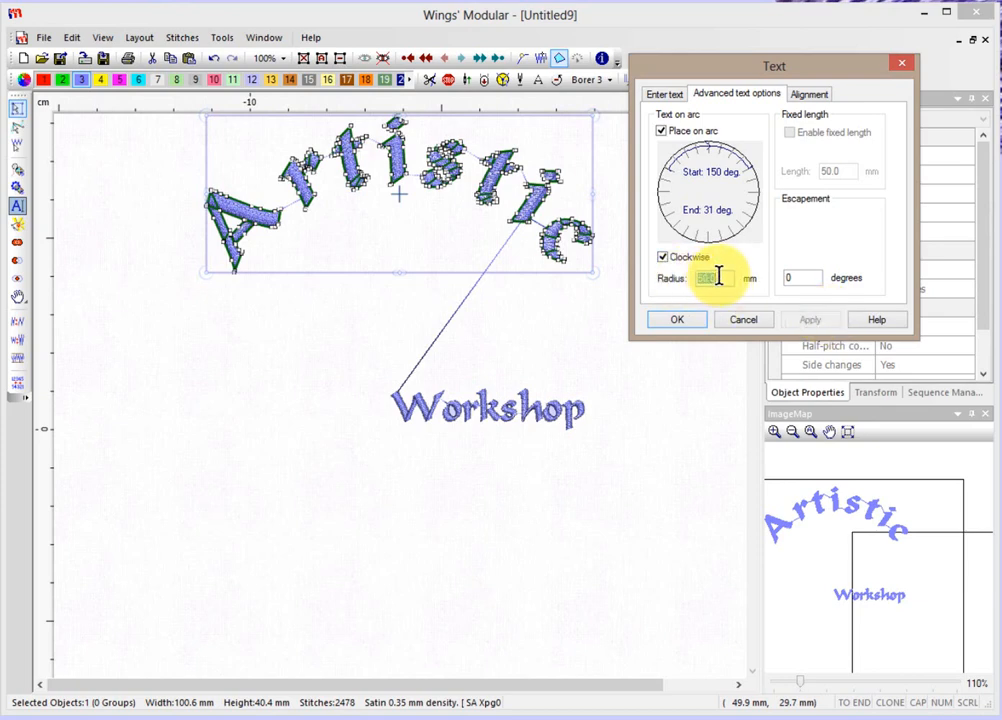
# Set the arc radius to 60, then reduce it to 40.
pyautogui.write('60')
pyautogui.press('Return')
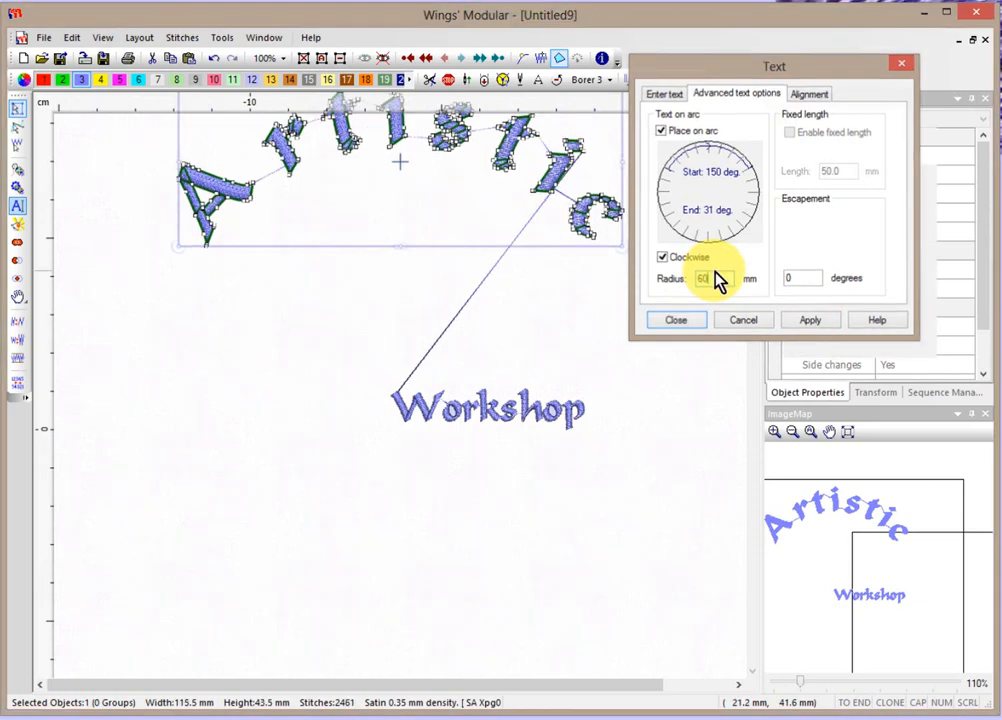
pyautogui.click(18, 213)
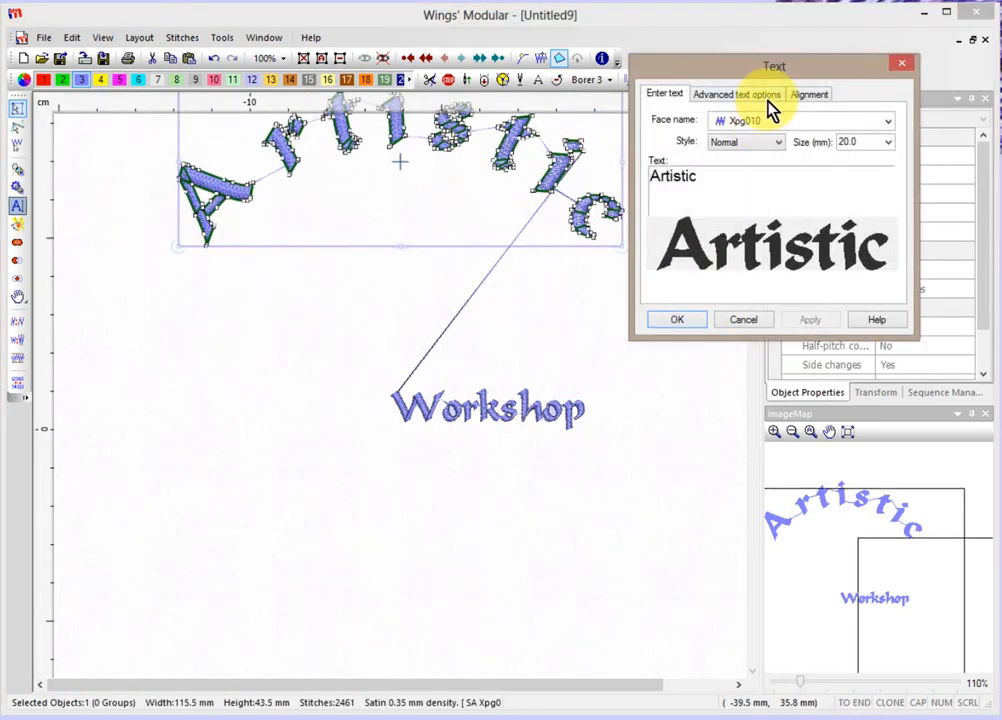
pyautogui.click(766, 97)
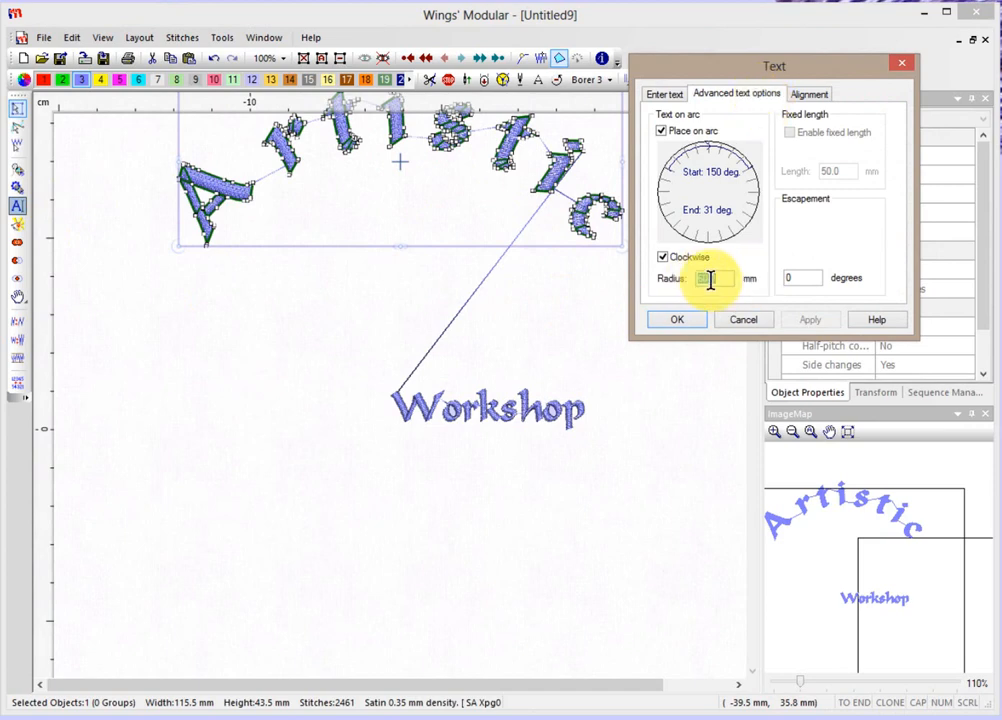
pyautogui.write('40')
pyautogui.press('Return')
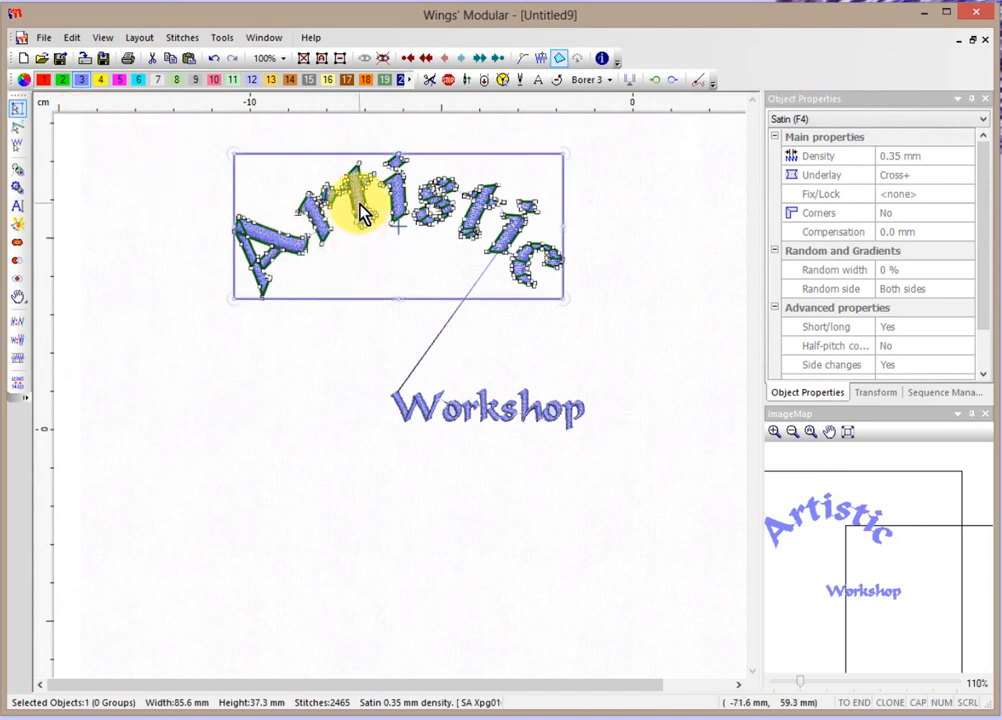
pyautogui.moveTo(359, 205); pyautogui.dragTo(446, 346)
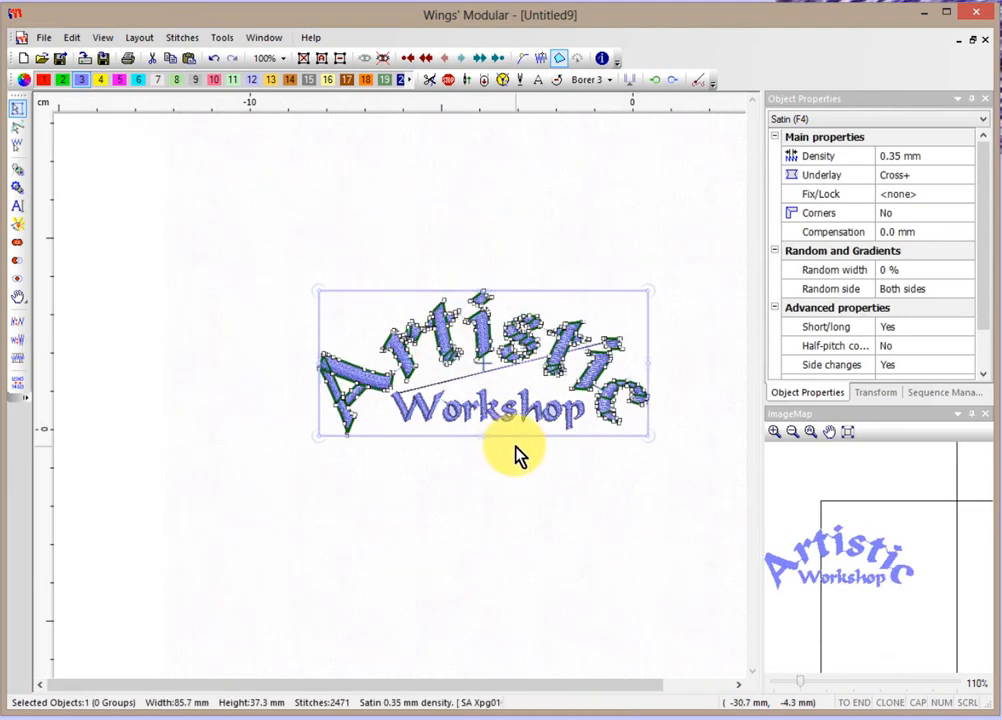
pyautogui.click(468, 500)
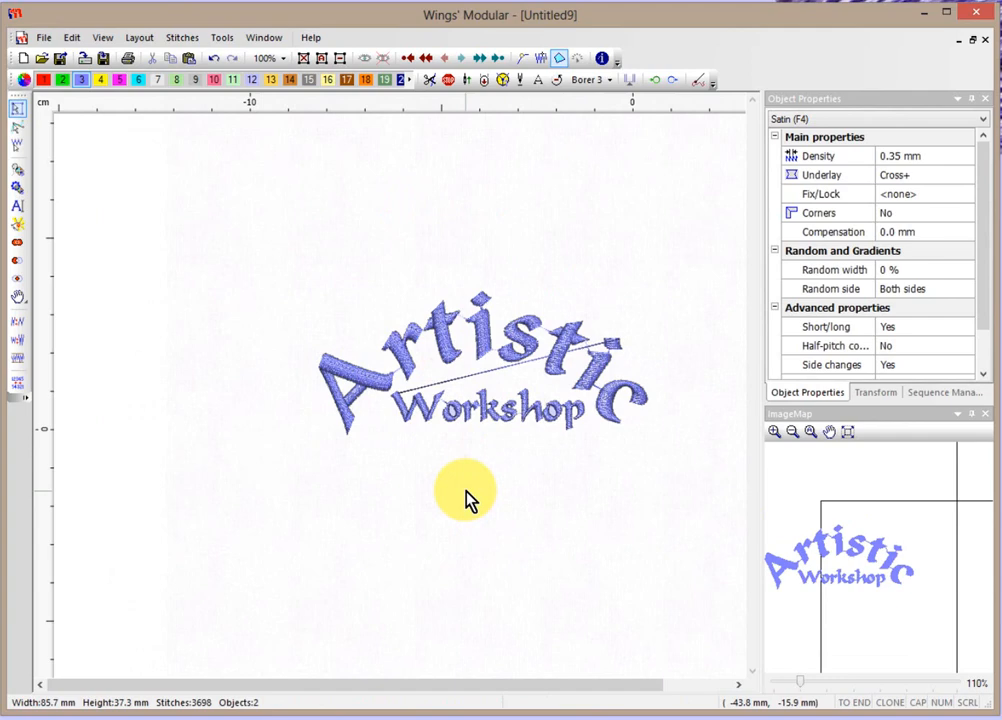
pyautogui.click(15, 206)
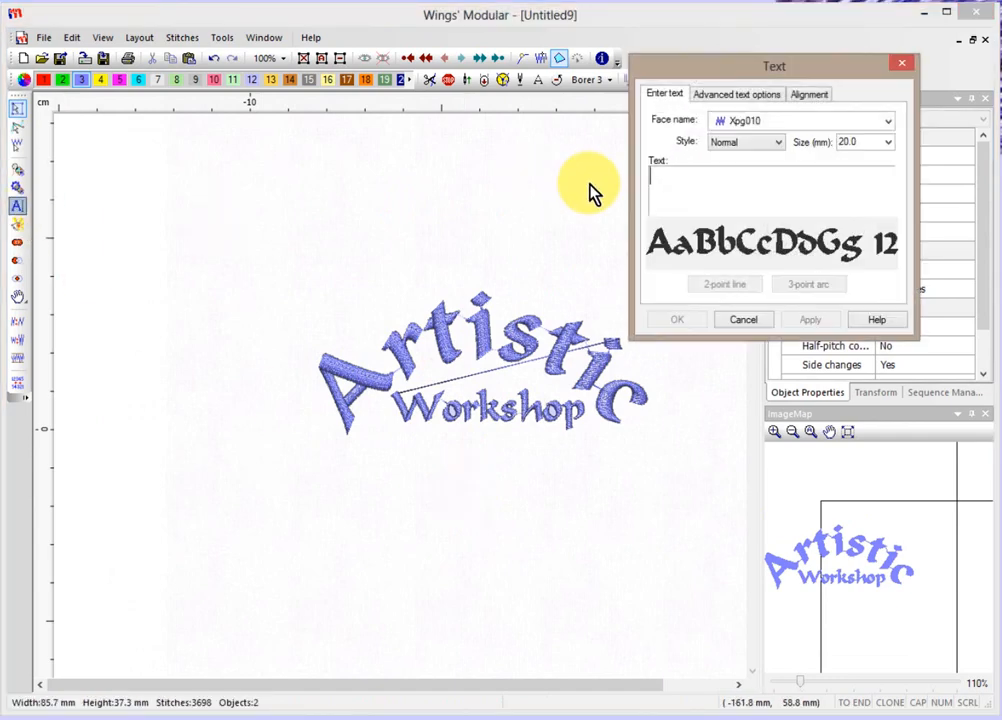
pyautogui.write('PR')
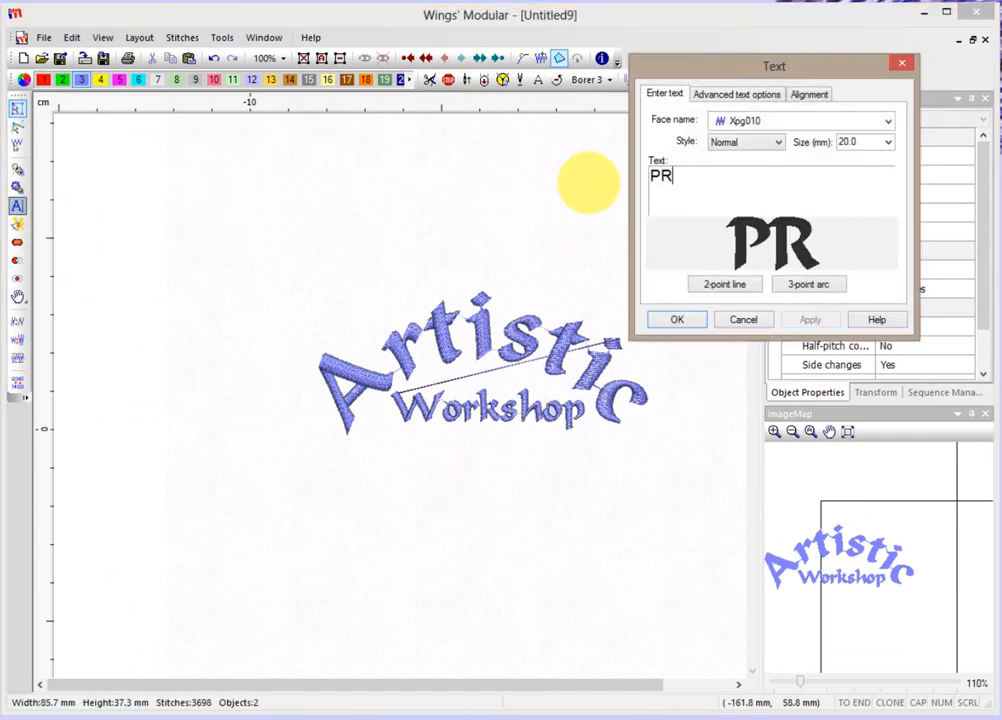
pyautogui.write('EMIUM')
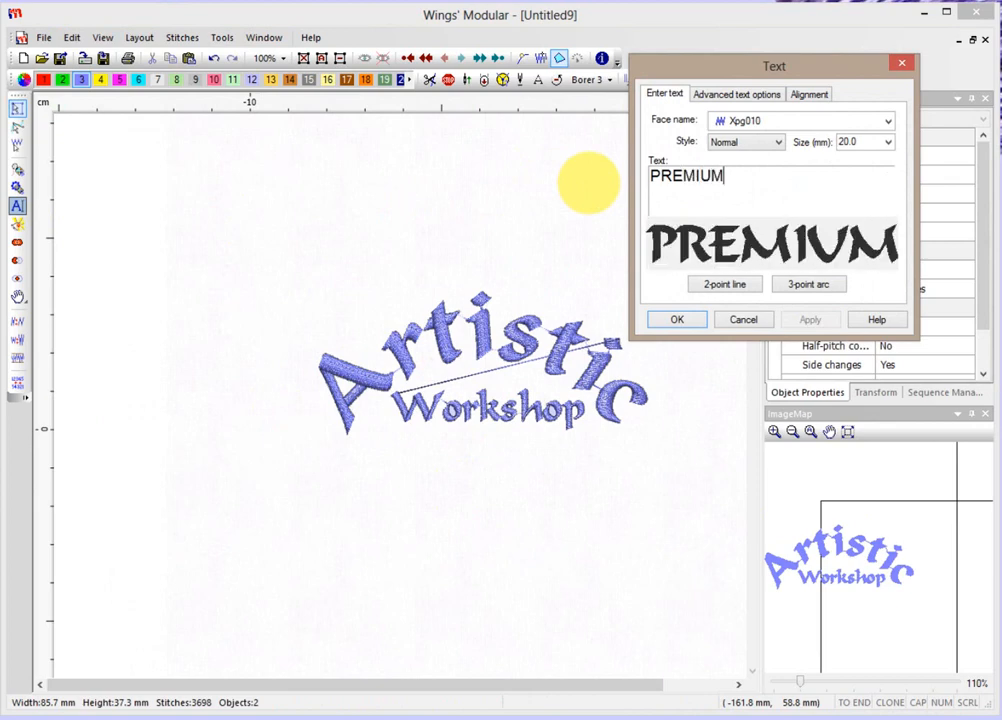
pyautogui.click(680, 322)
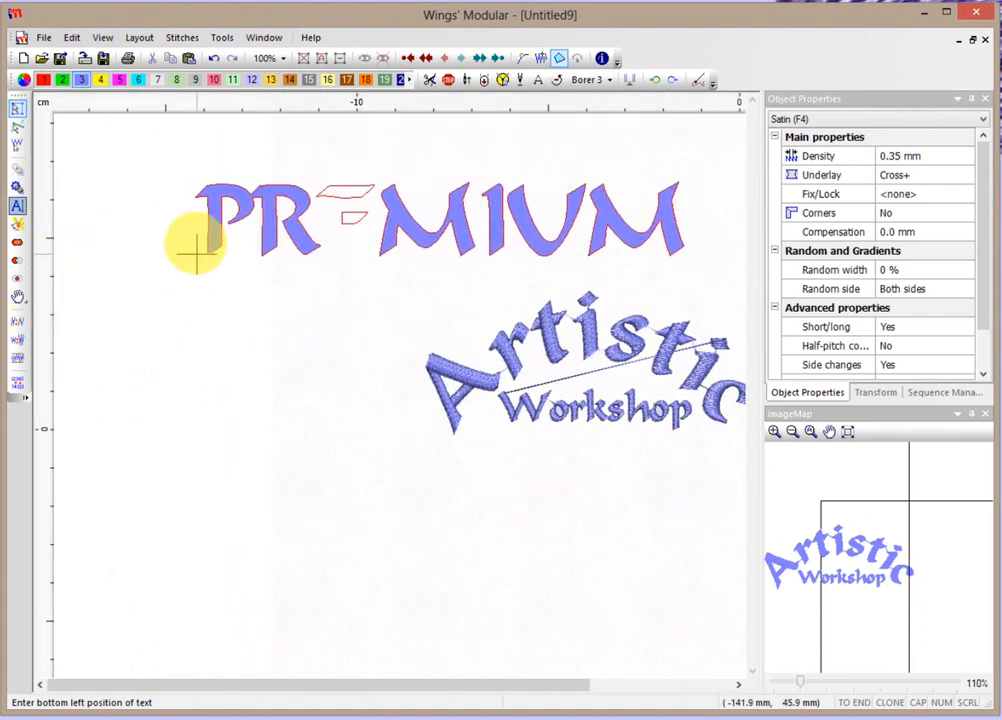
pyautogui.click(197, 254)
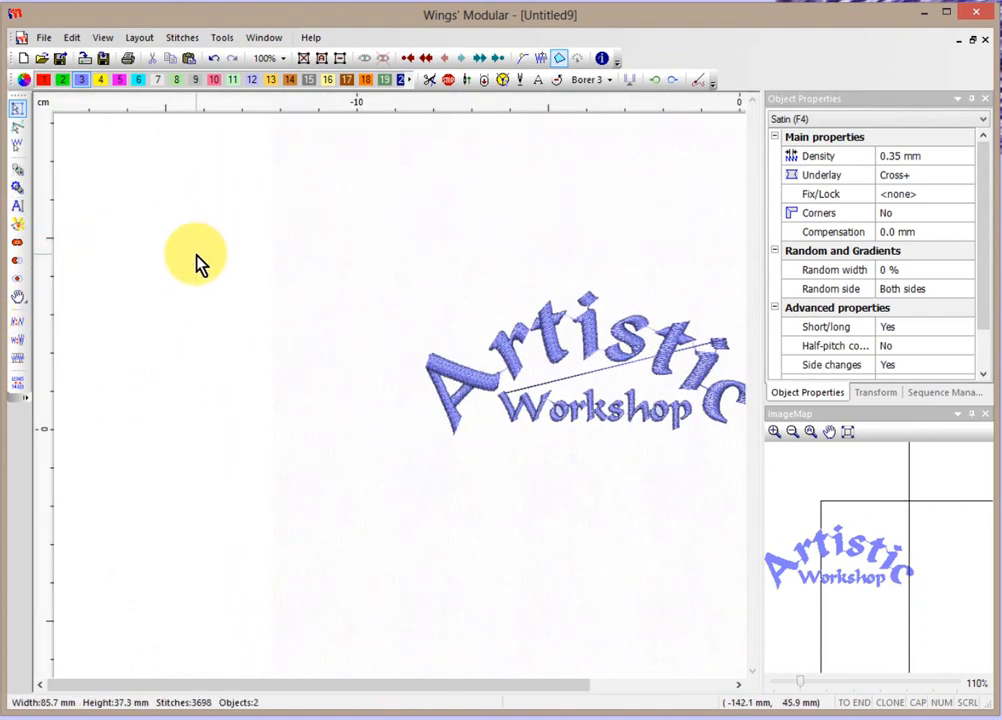
# Create the text PREMIUM on a vertical two-point base line left of Artistic Workshop.
pyautogui.click(17, 206)
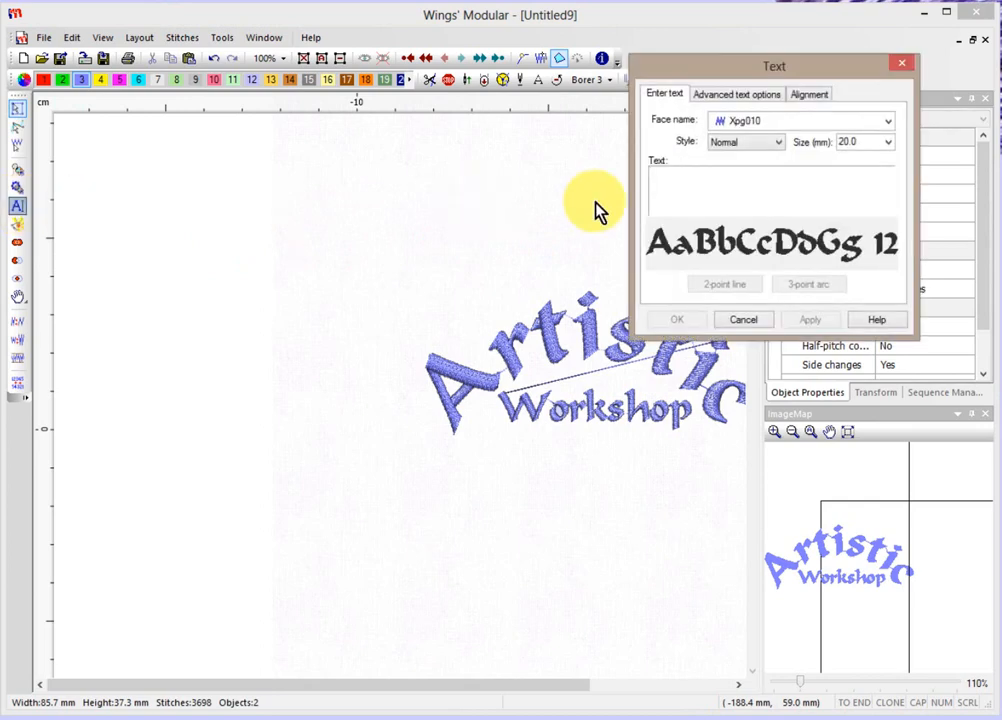
pyautogui.write('P')
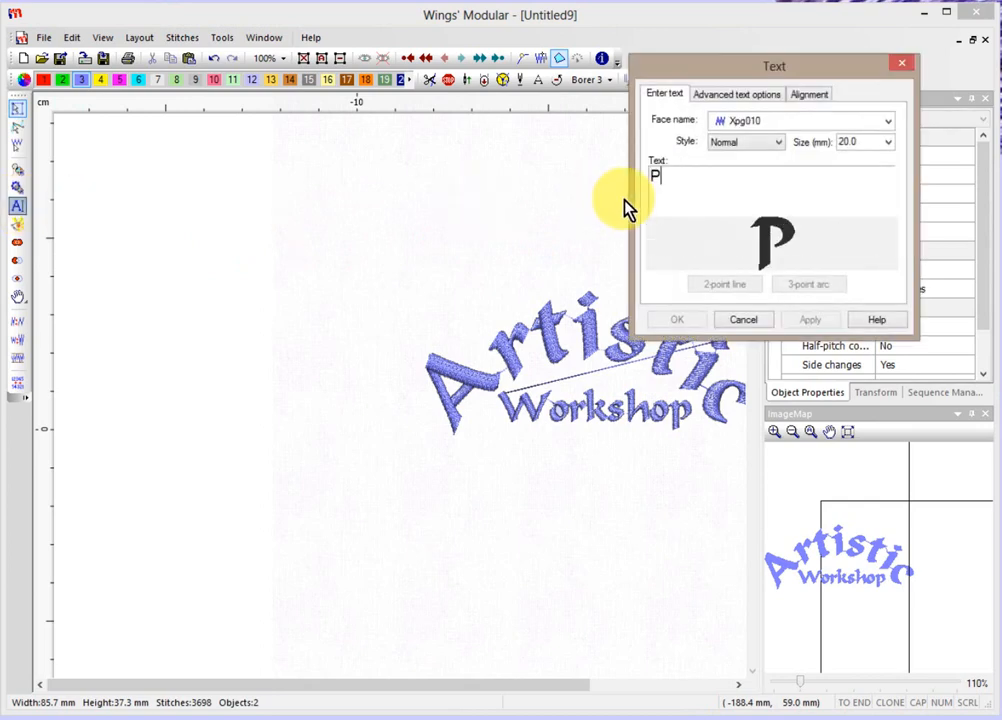
pyautogui.write('REMIUM')
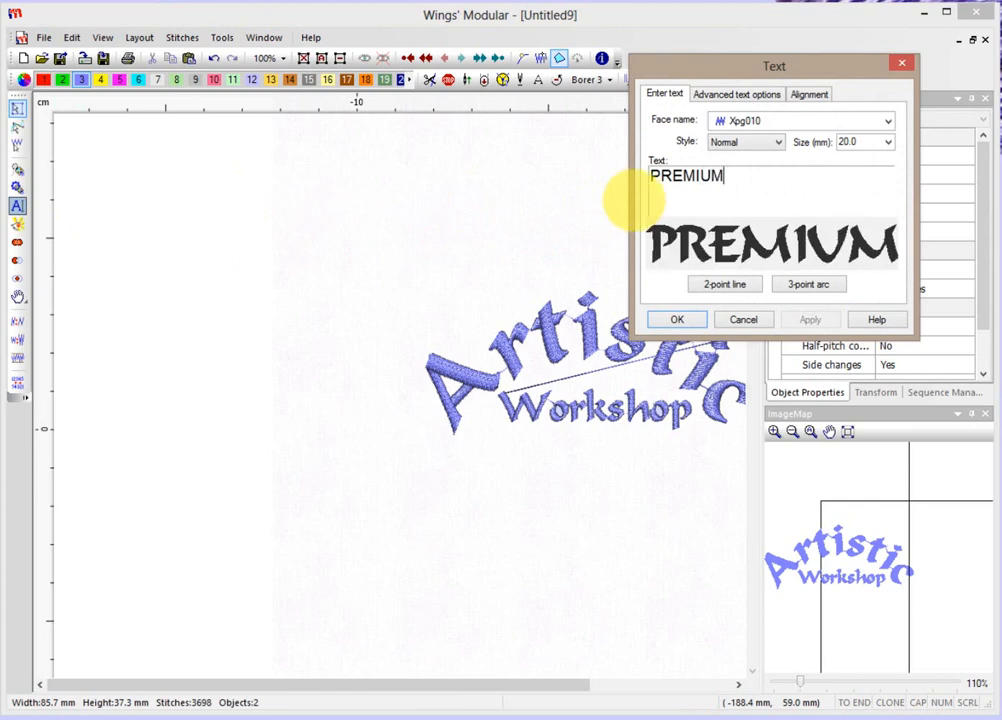
pyautogui.click(733, 287)
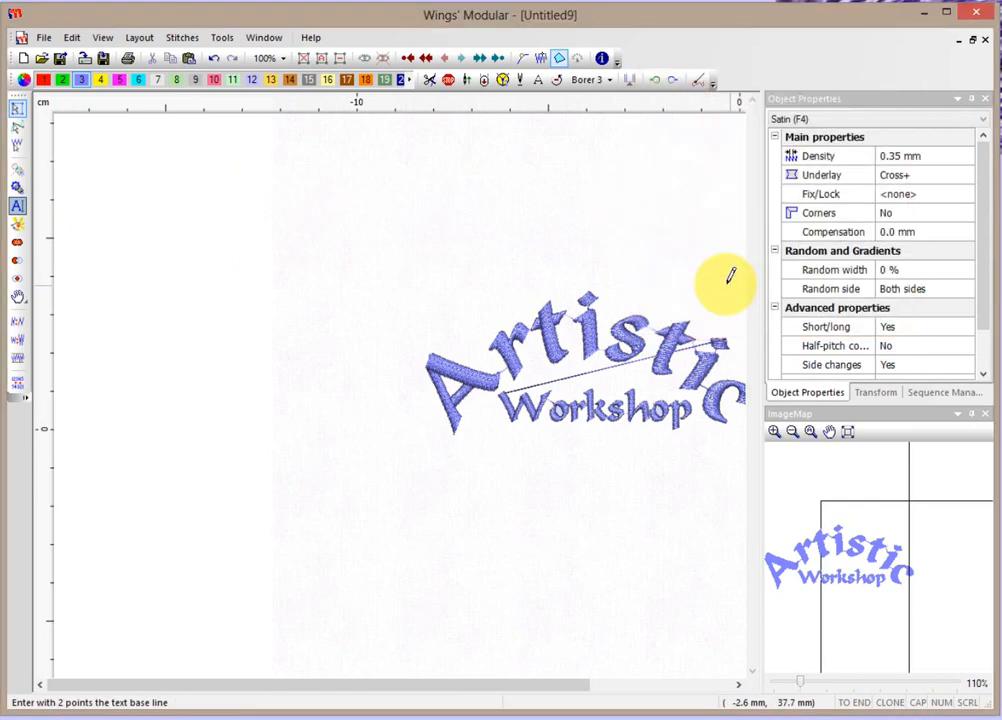
pyautogui.click(297, 263)
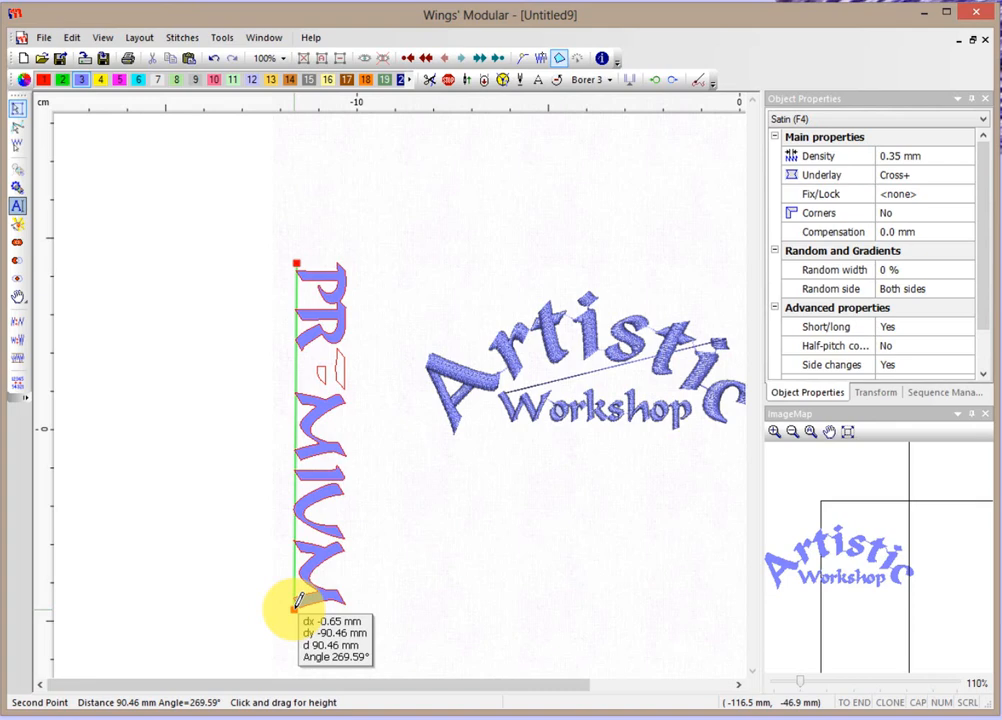
pyautogui.click(296, 603)
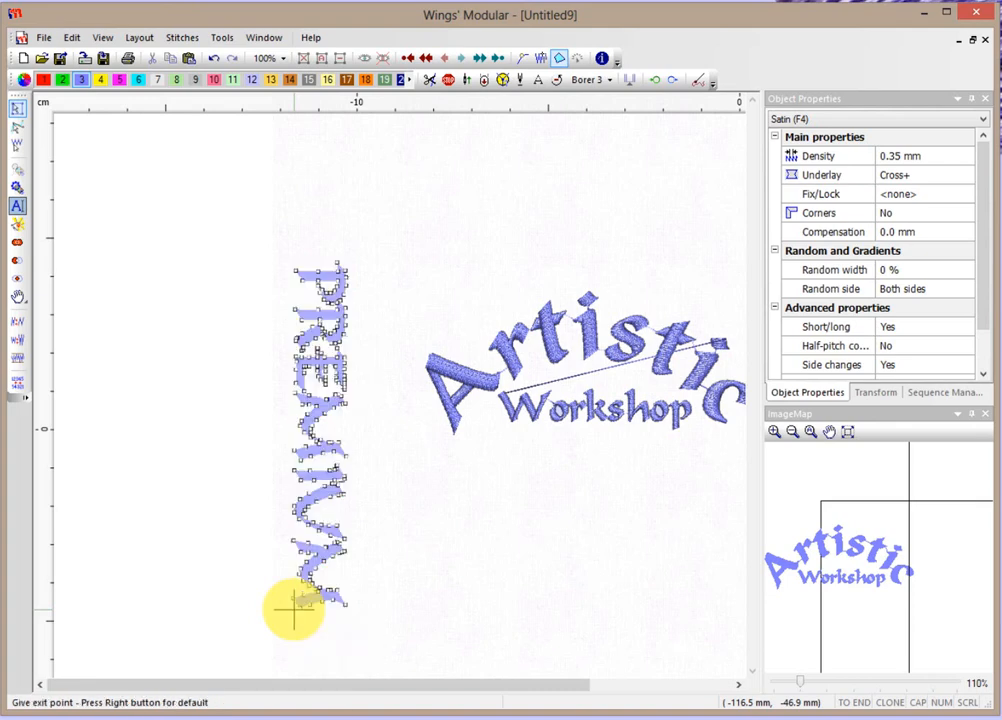
pyautogui.click(301, 606)
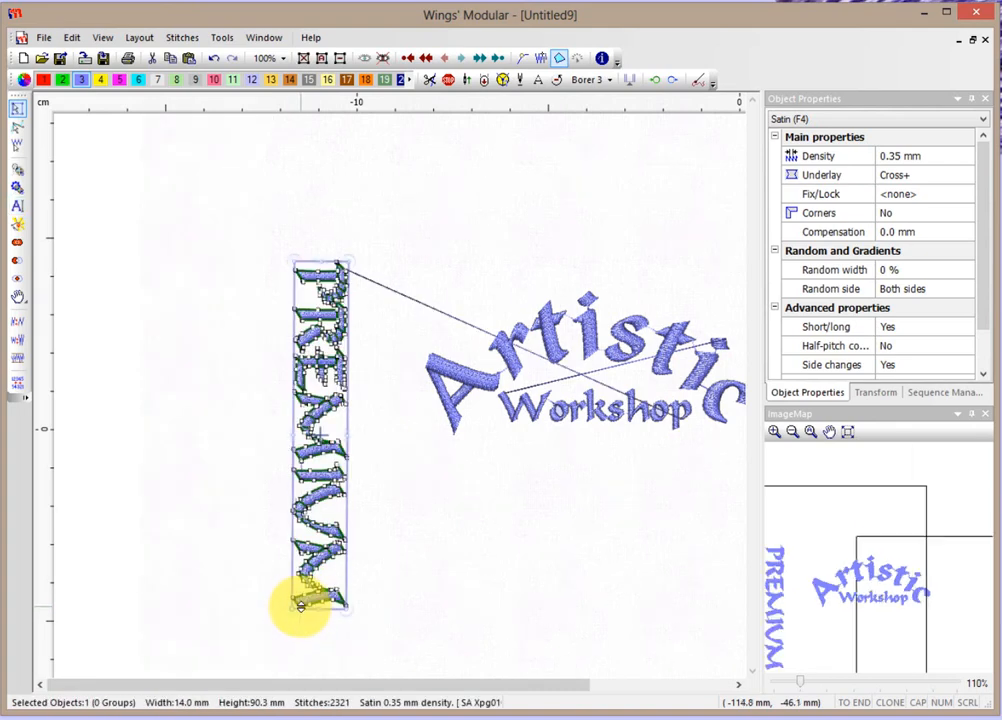
# Turn off fixed length for PREMIUM and apply a 45° escapement.
pyautogui.click(19, 207)
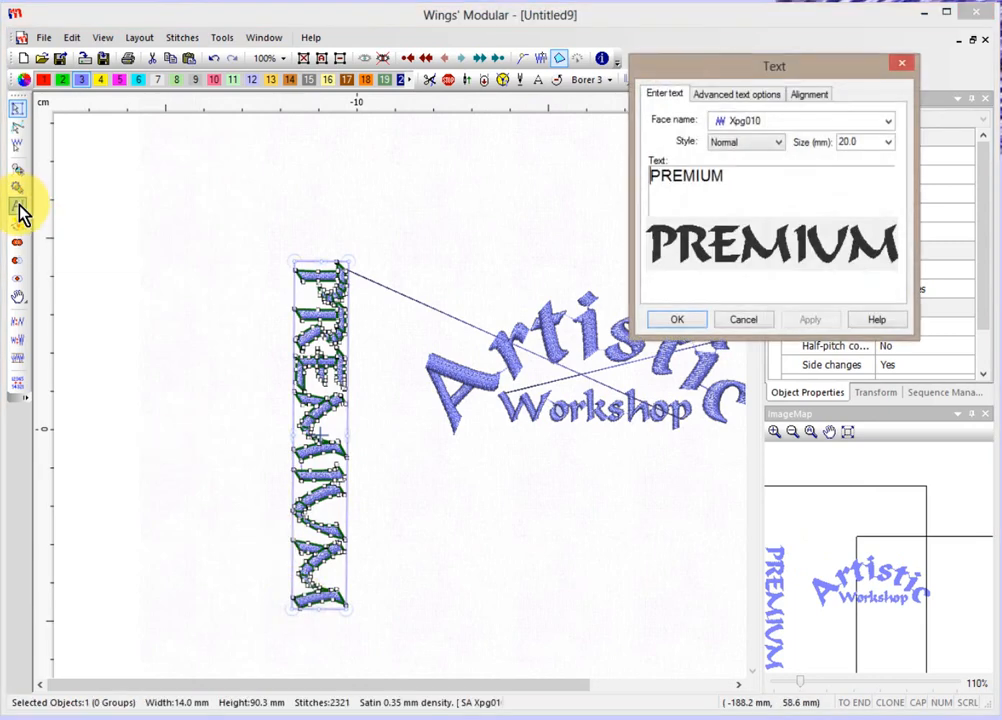
pyautogui.click(732, 94)
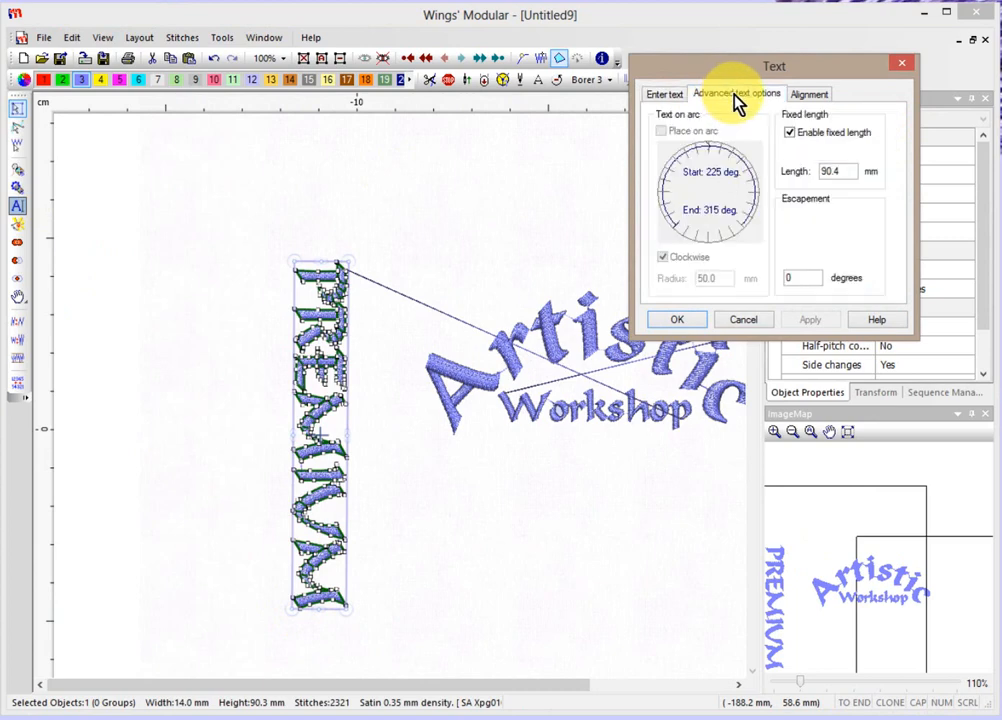
pyautogui.click(790, 133)
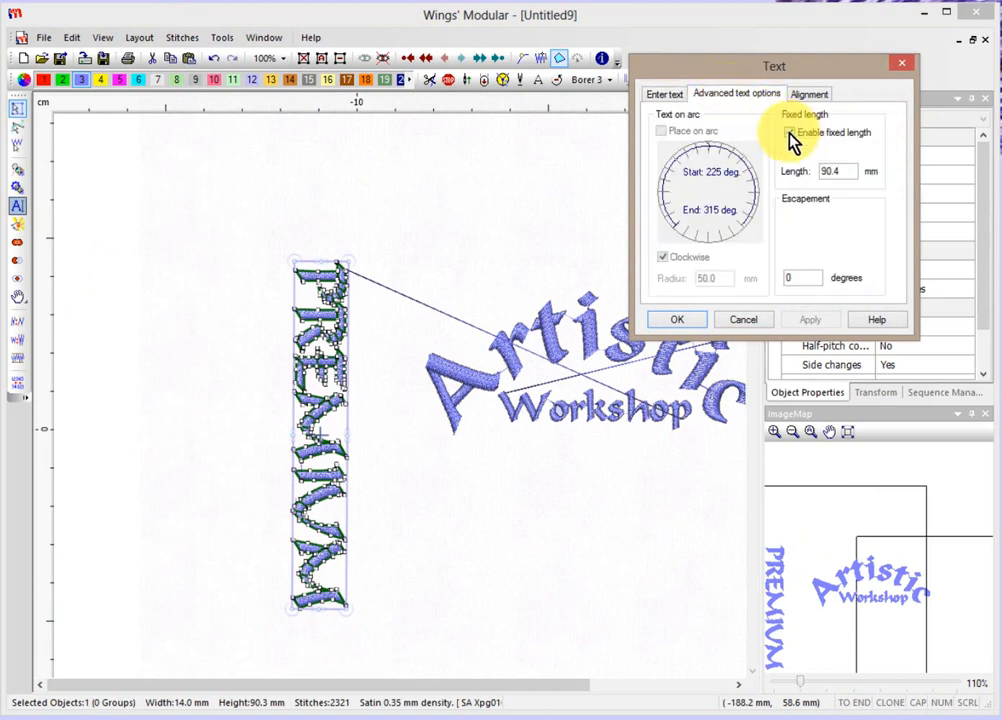
pyautogui.click(790, 133)
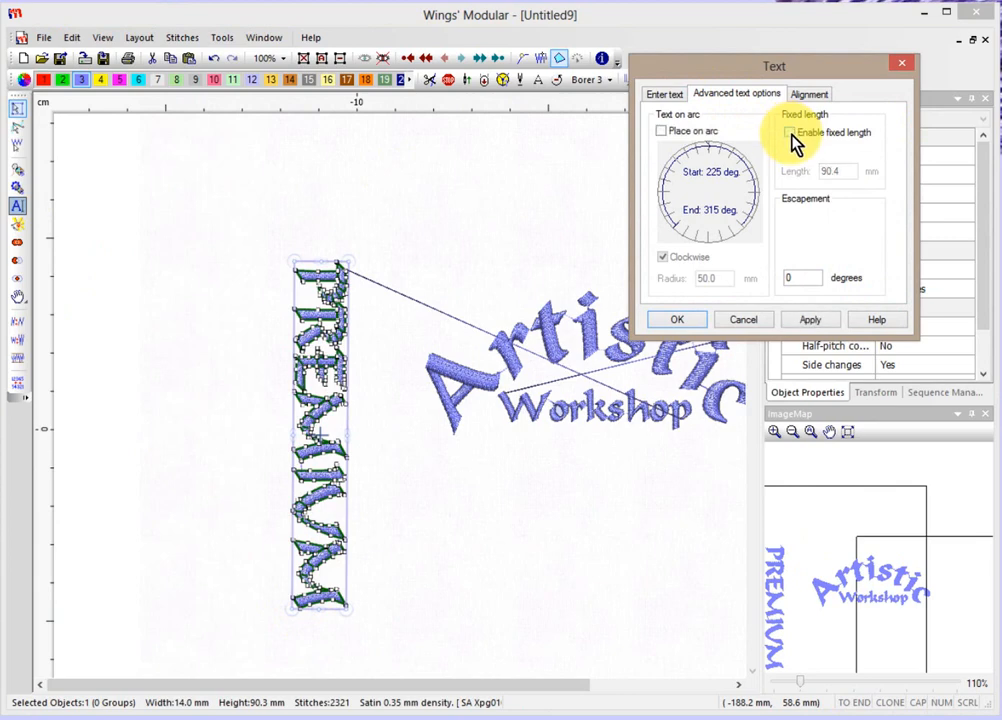
pyautogui.click(789, 276)
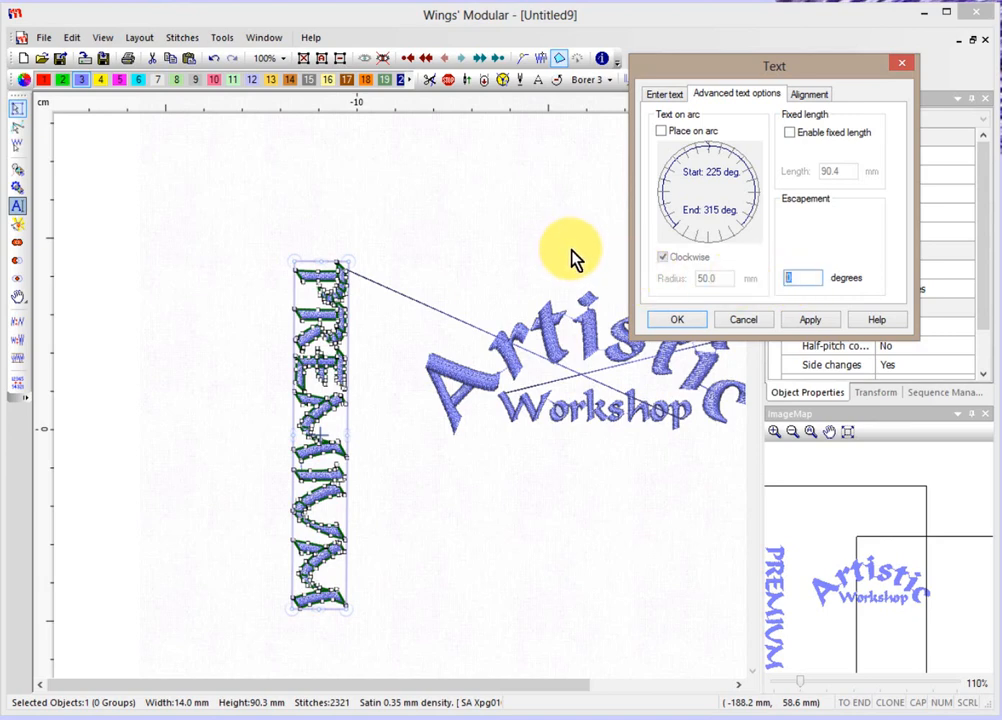
pyautogui.write('45')
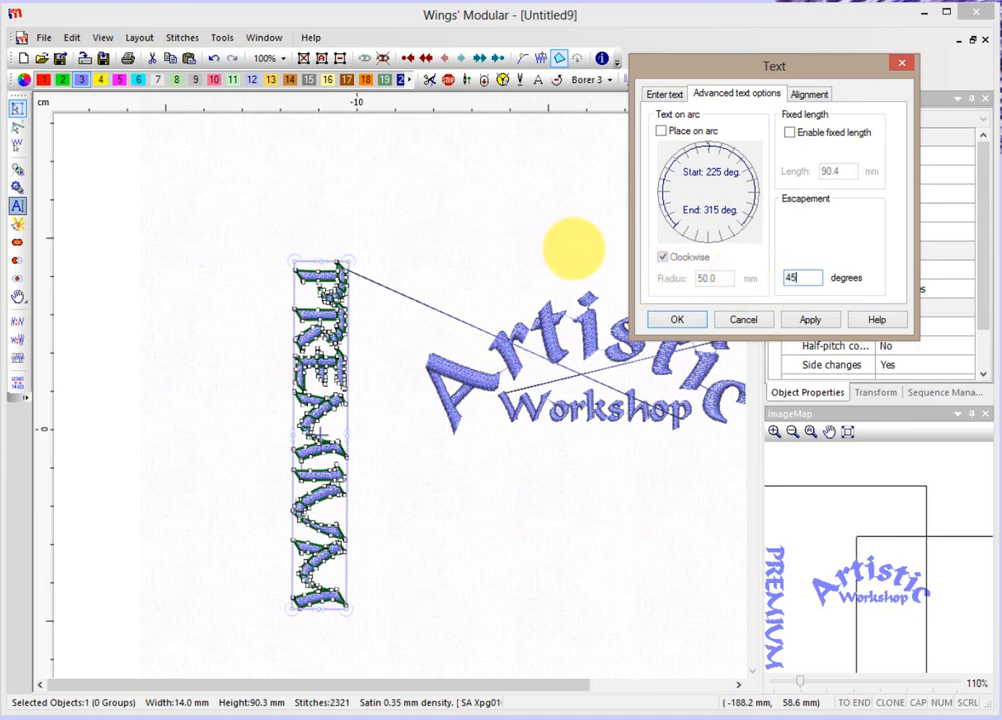
pyautogui.click(810, 320)
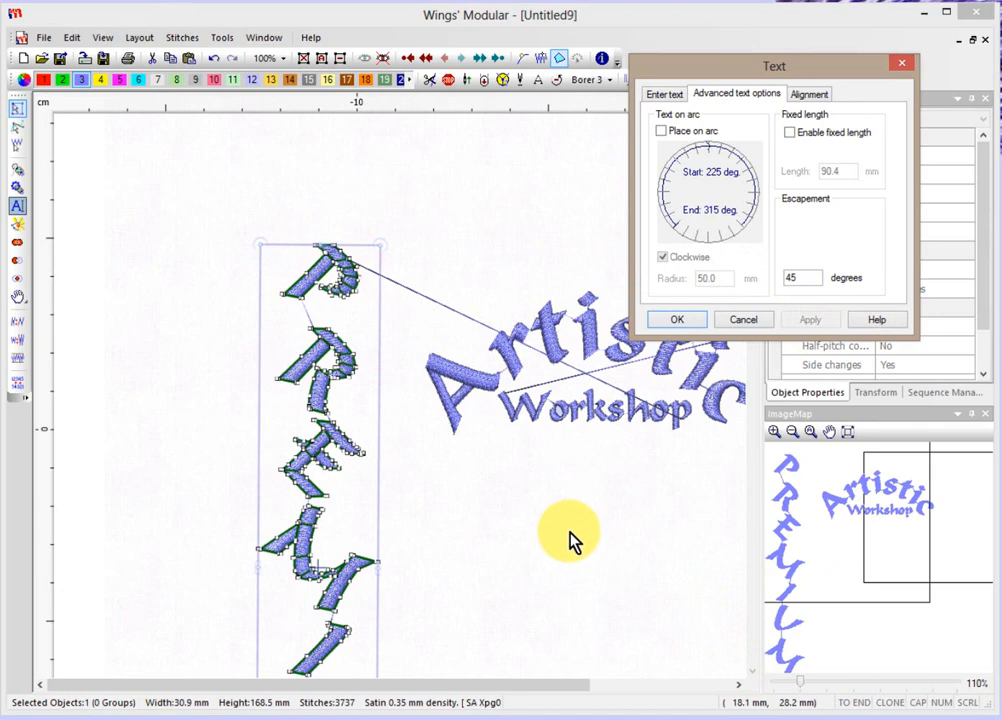
pyautogui.doubleClick(804, 280)
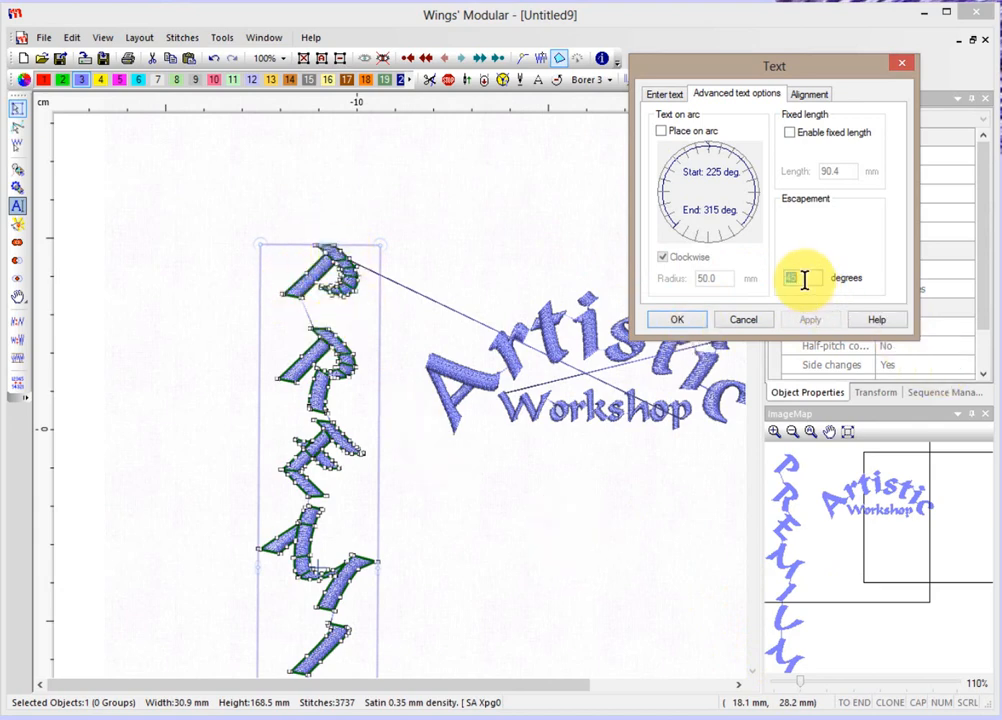
pyautogui.press('Return')
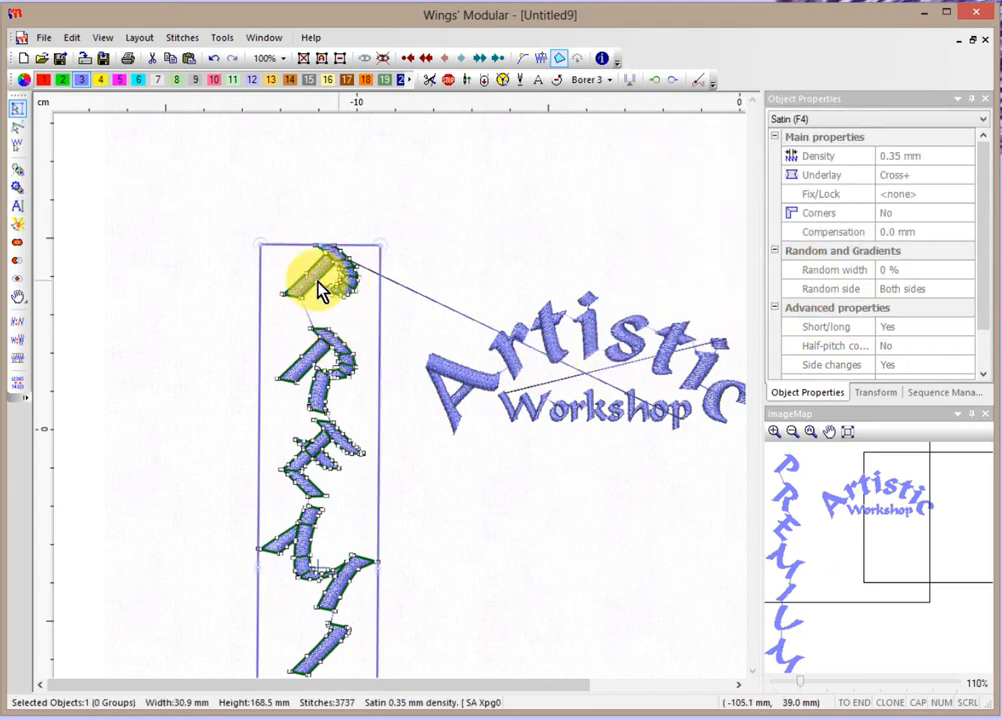
# Change PREMIUM's escapement to 90° so the letters stand upright.
pyautogui.click(18, 205)
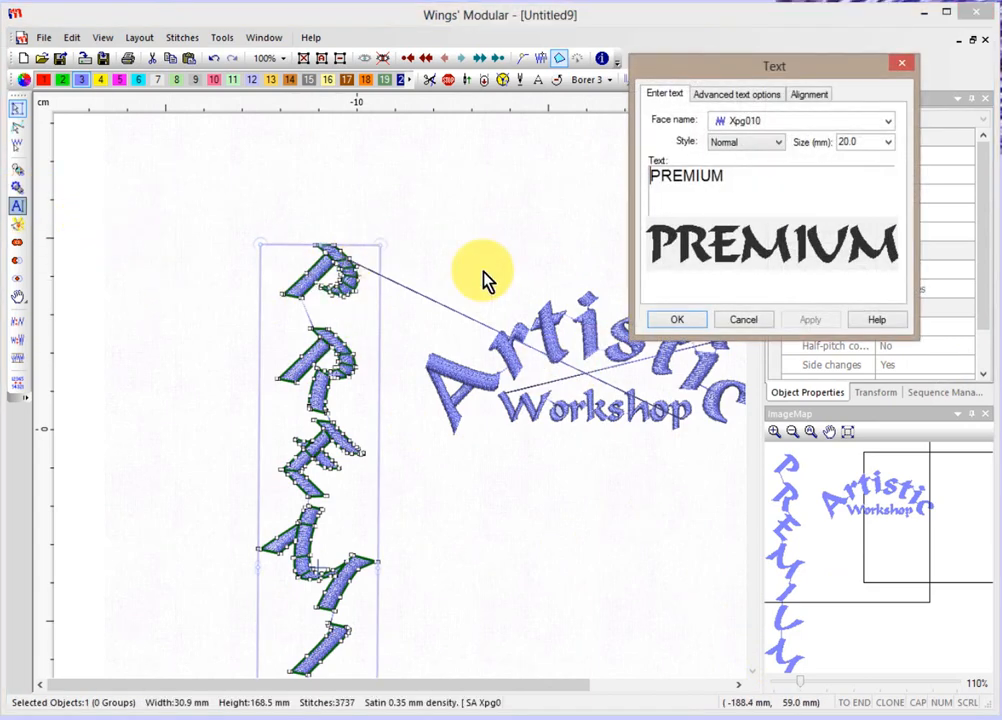
pyautogui.click(736, 97)
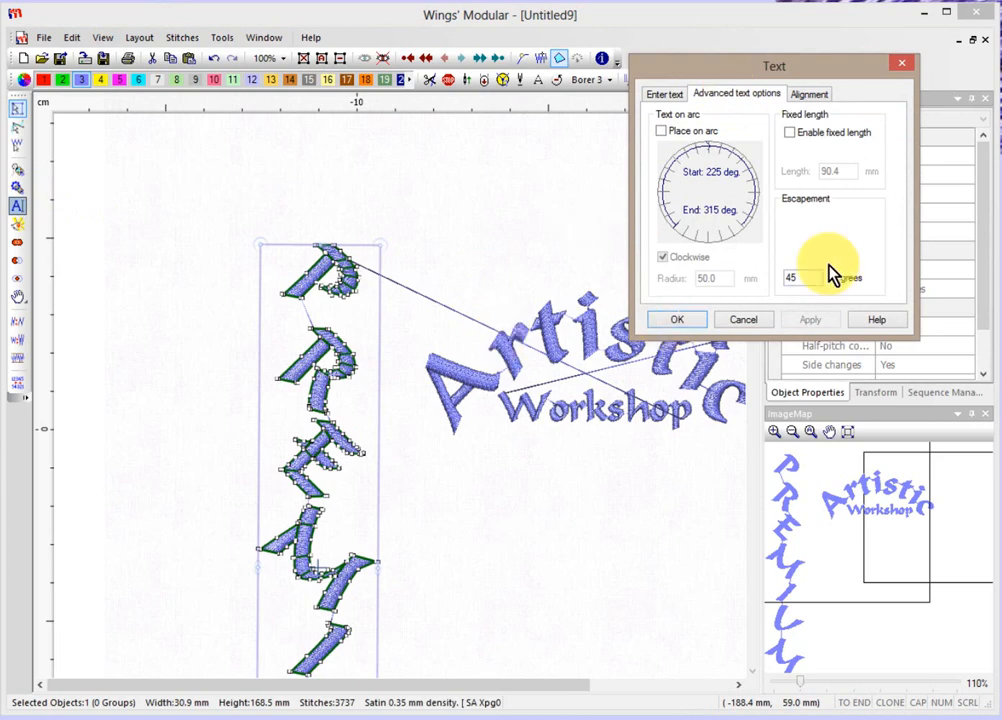
pyautogui.doubleClick(793, 277)
pyautogui.write('90')
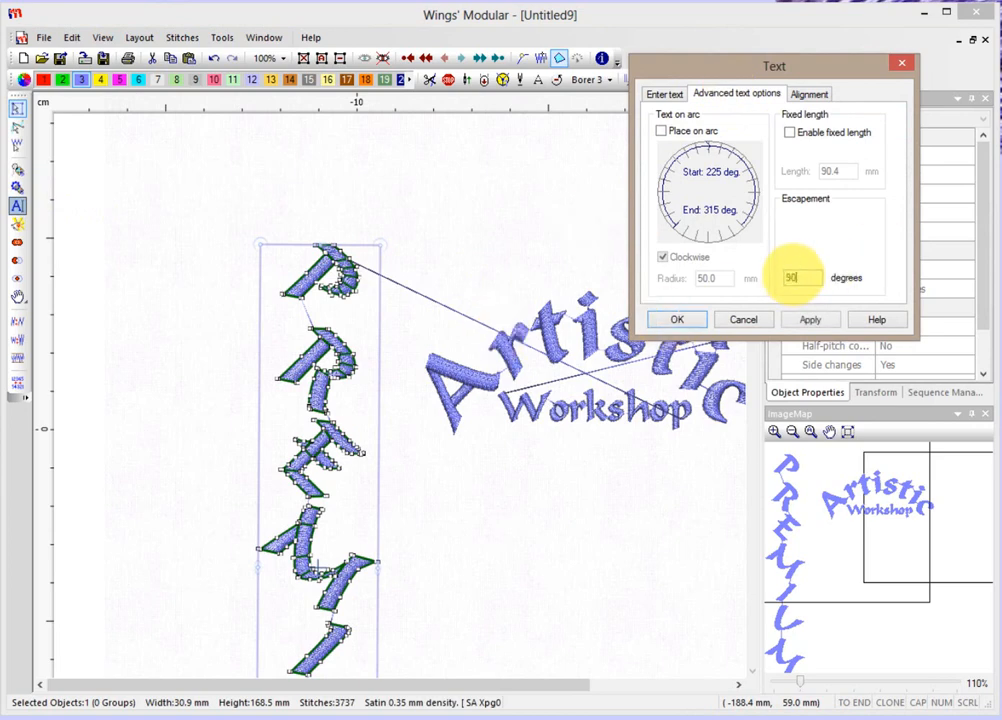
pyautogui.click(815, 320)
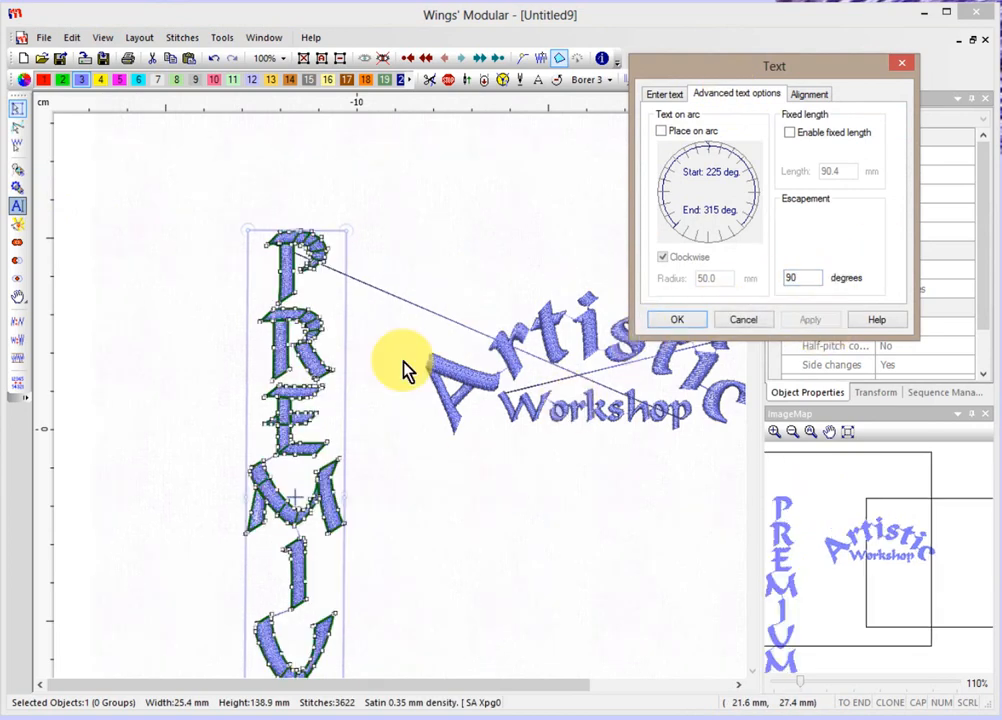
# Close the PREMIUM settings, zoom out, and nudge the PREMIUM column slightly upward.
pyautogui.click(463, 469)
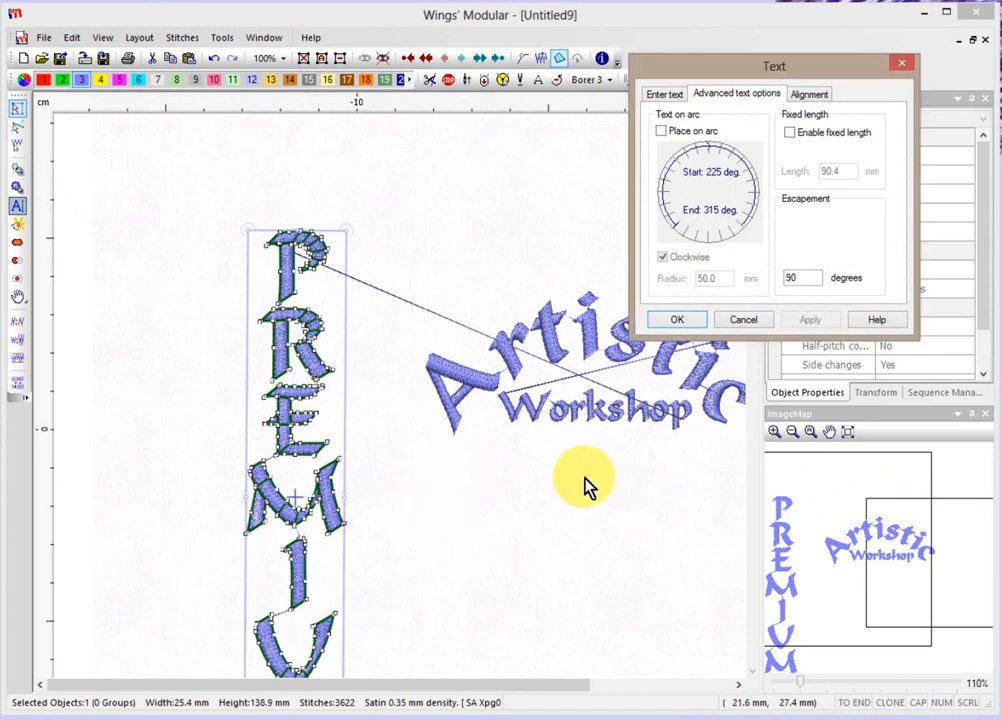
pyautogui.click(682, 321)
pyautogui.scroll(-3, 600, 515)
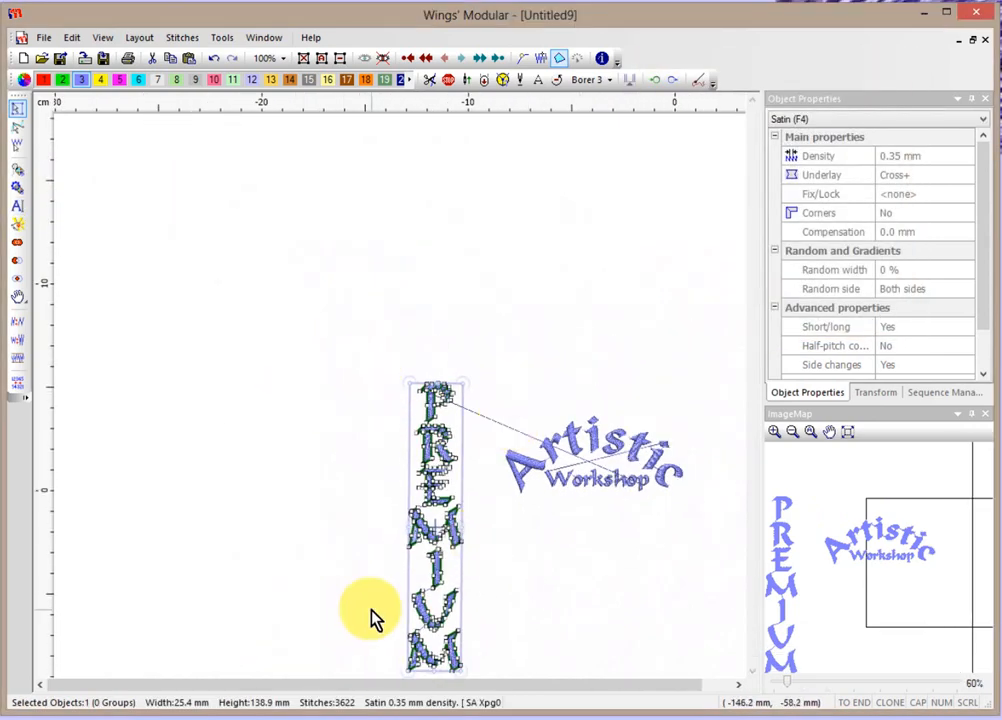
pyautogui.scroll(3, 385, 646)
pyautogui.scroll(-1, 693, 570)
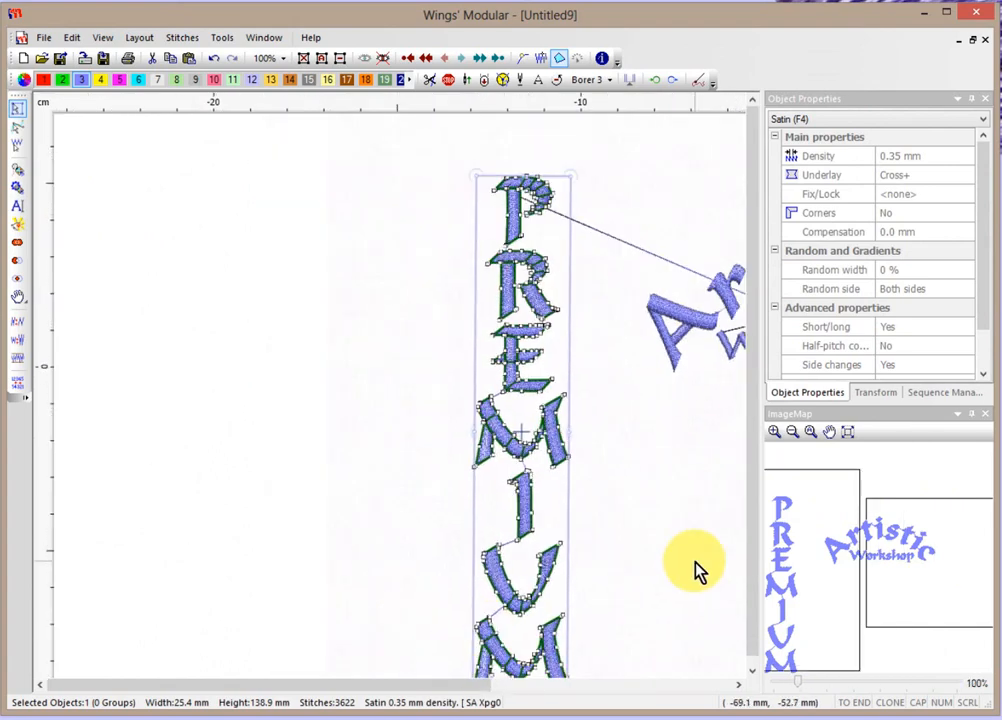
pyautogui.scroll(-3, 688, 580)
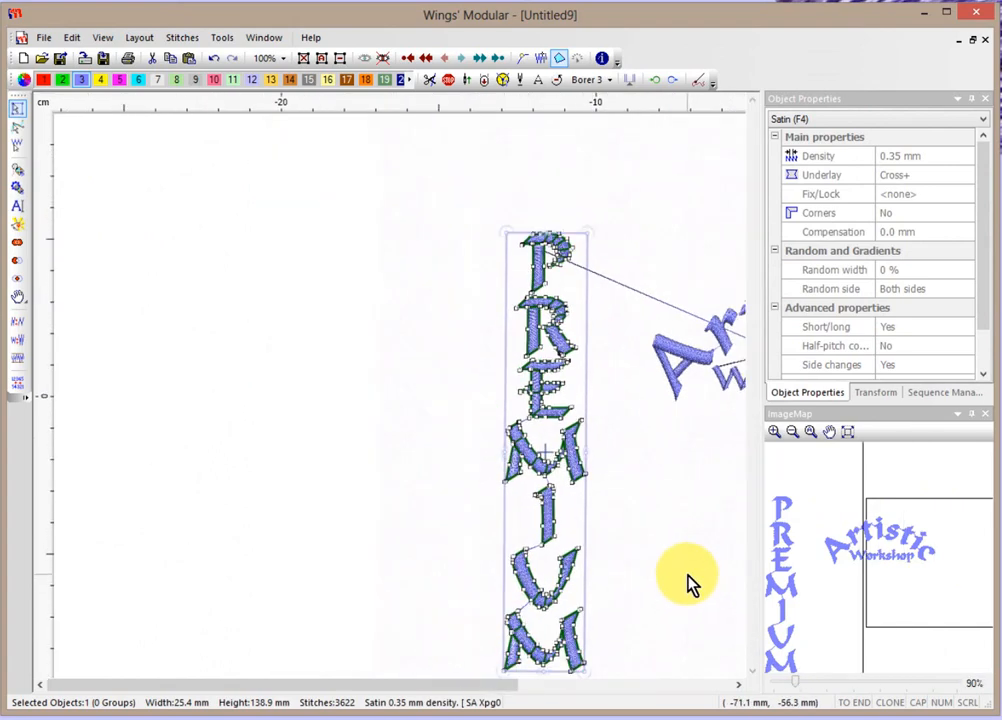
pyautogui.scroll(-2, 688, 580)
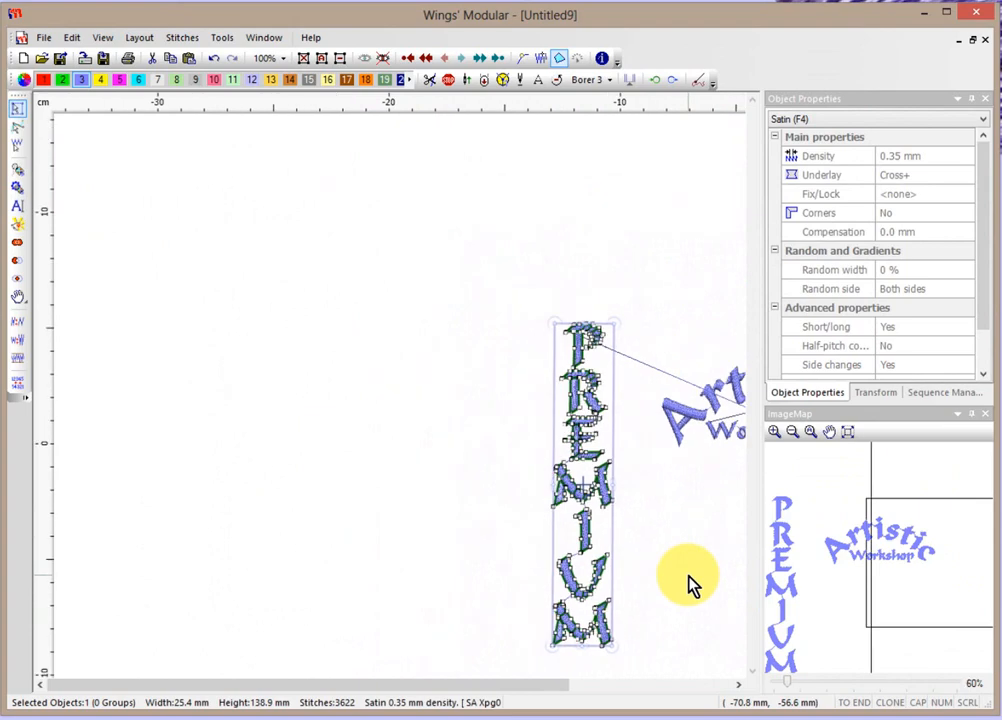
pyautogui.moveTo(584, 687); pyautogui.dragTo(704, 692)
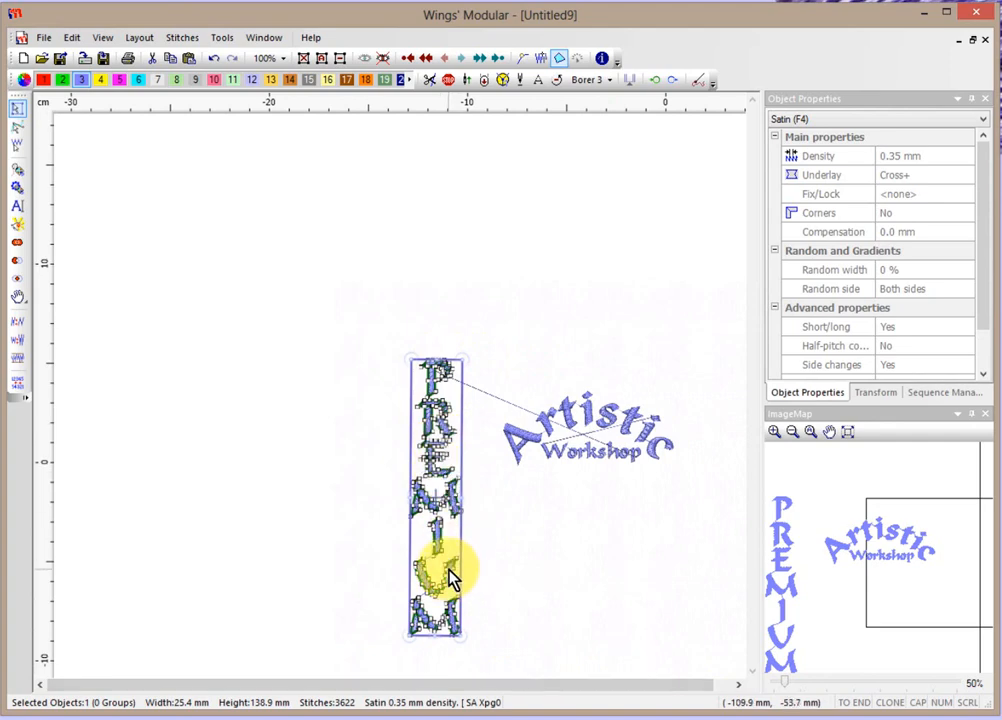
pyautogui.moveTo(450, 578); pyautogui.dragTo(446, 538)
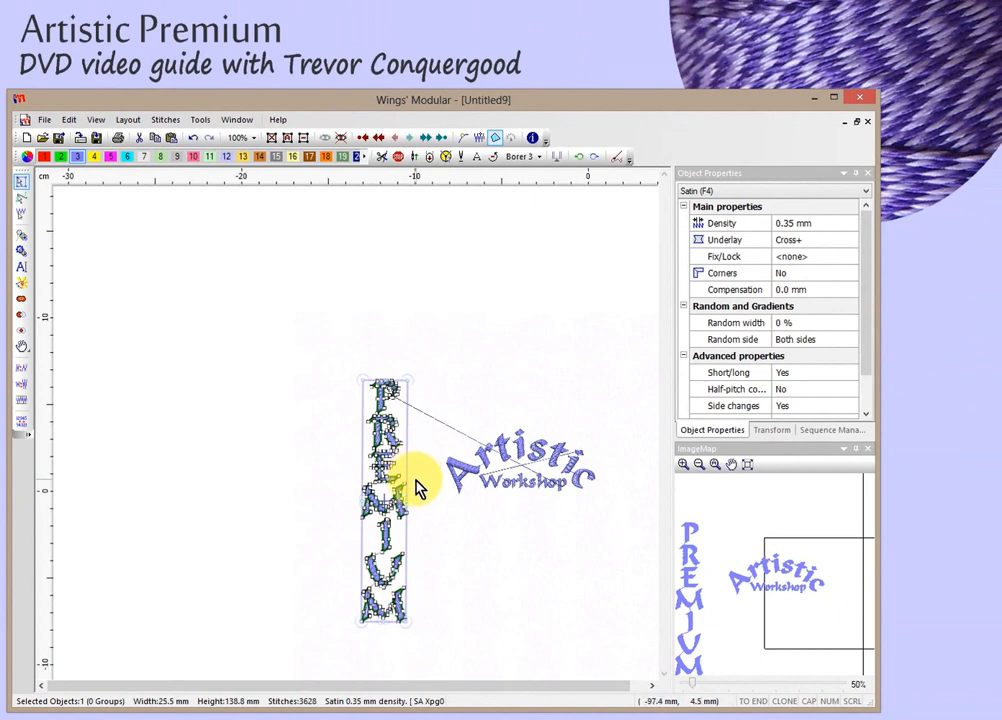
pyautogui.click(451, 545)
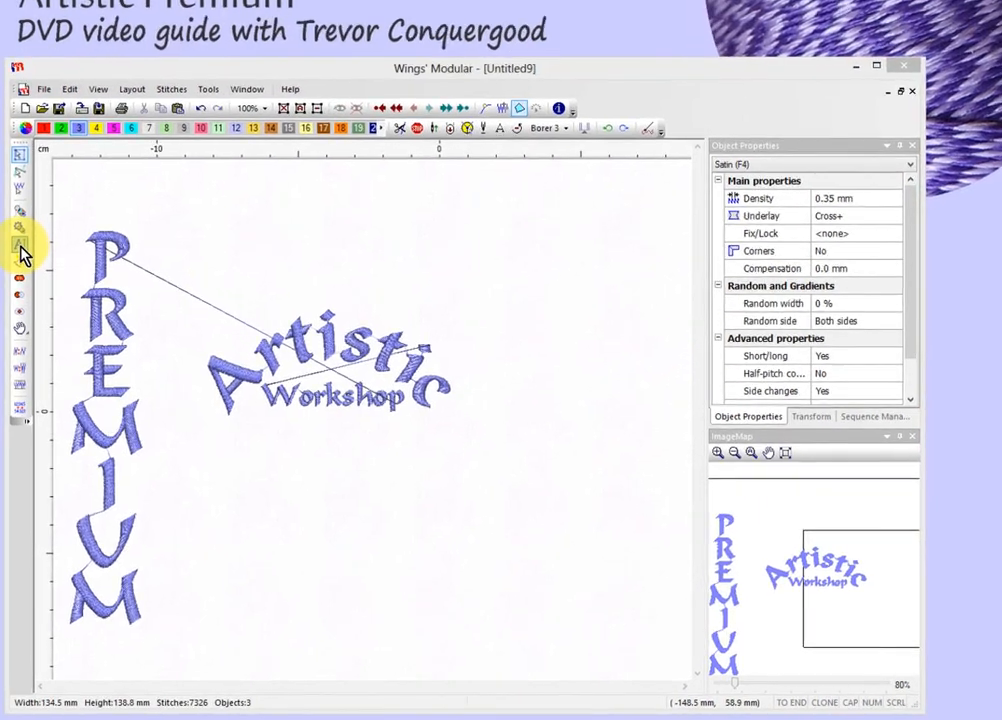
# Enter the person's name, city and province, and country as three-line text placed below Workshop.
pyautogui.click(22, 271)
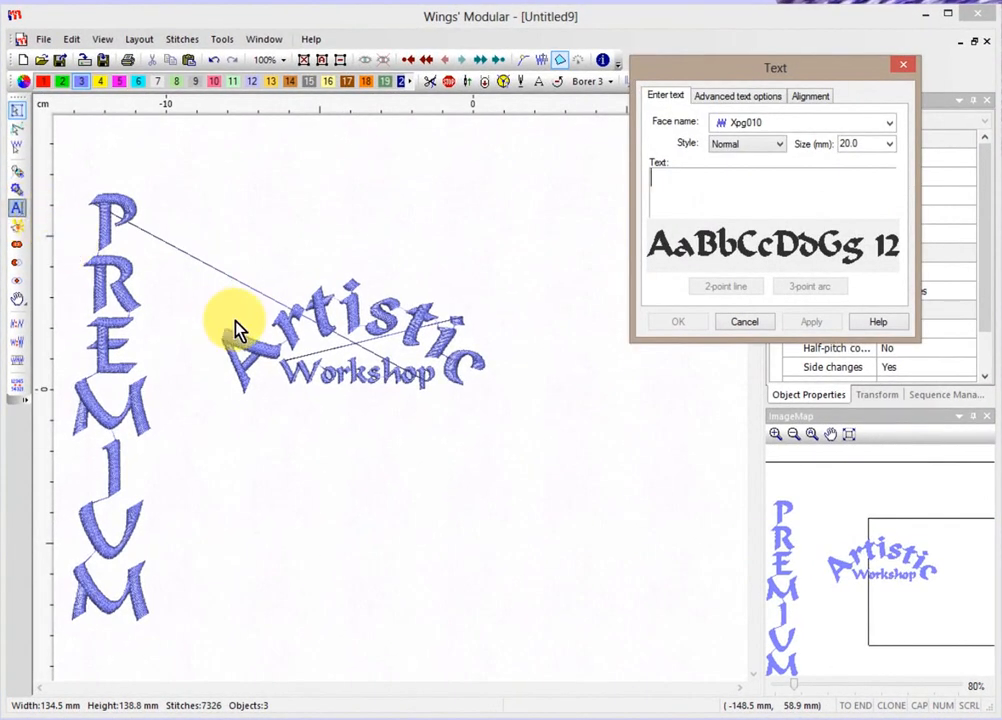
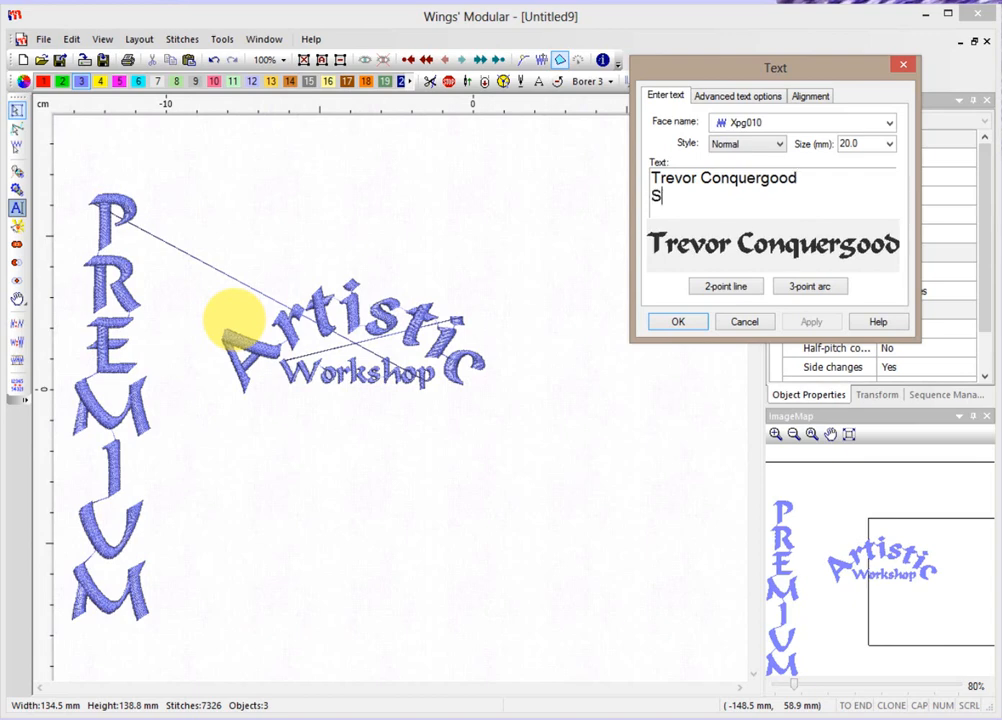
pyautogui.write('Saskatoon ')
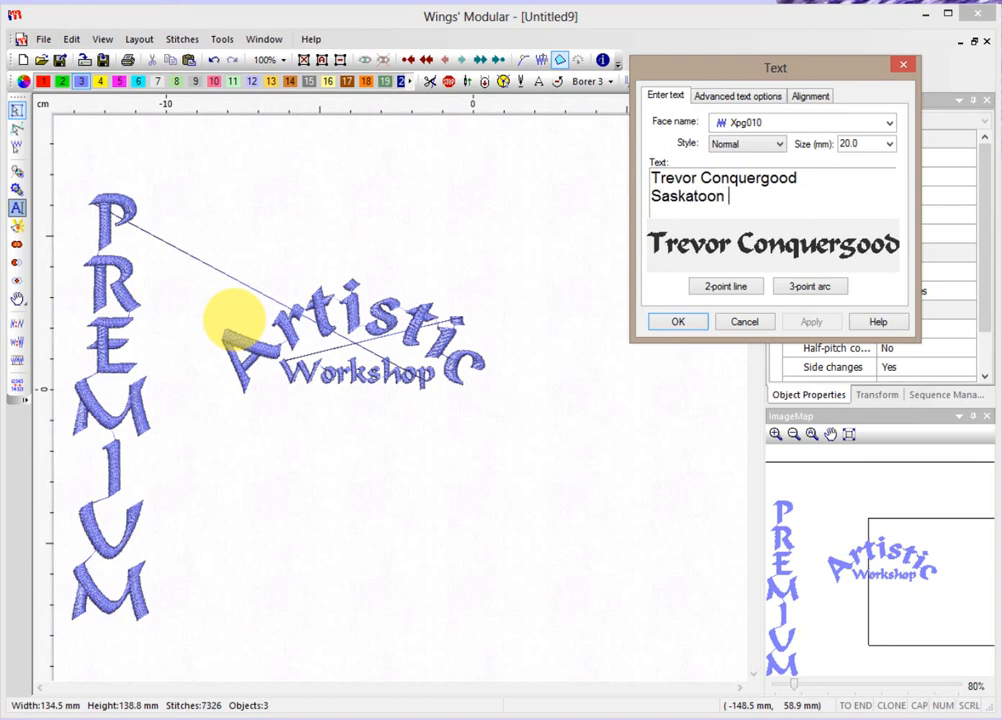
pyautogui.write('Saskatchewan')
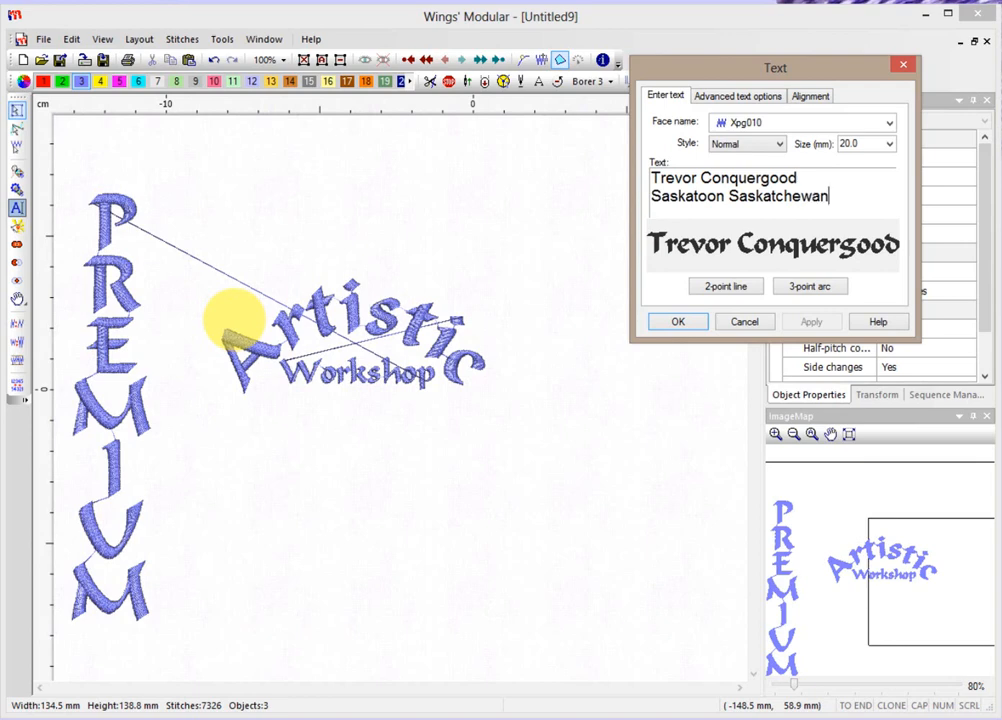
pyautogui.press('Return')
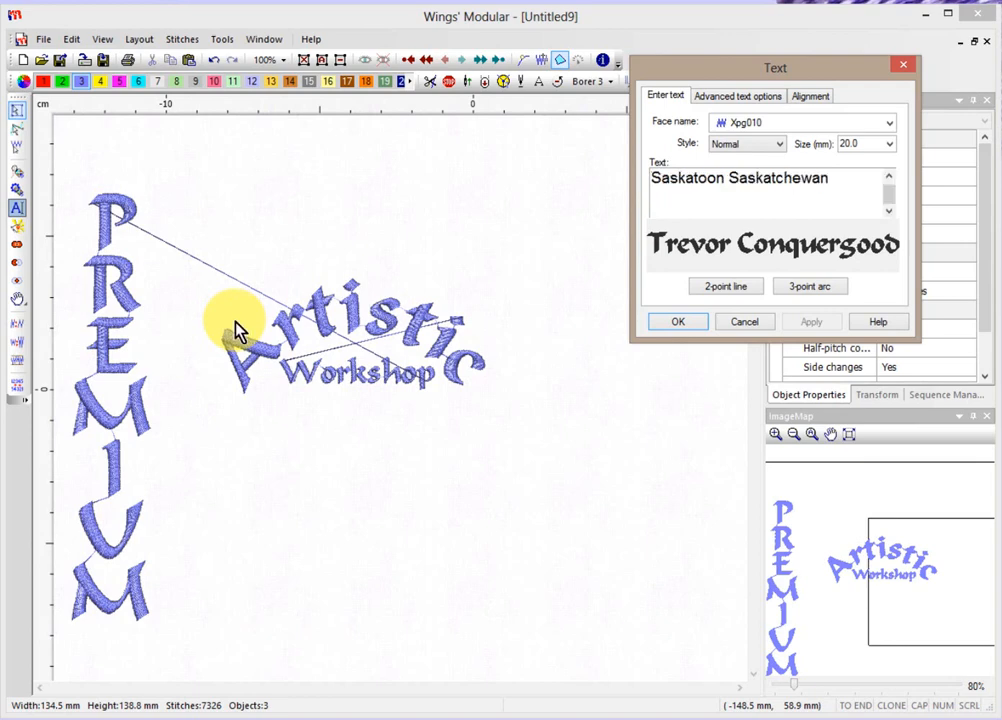
pyautogui.write('Canada')
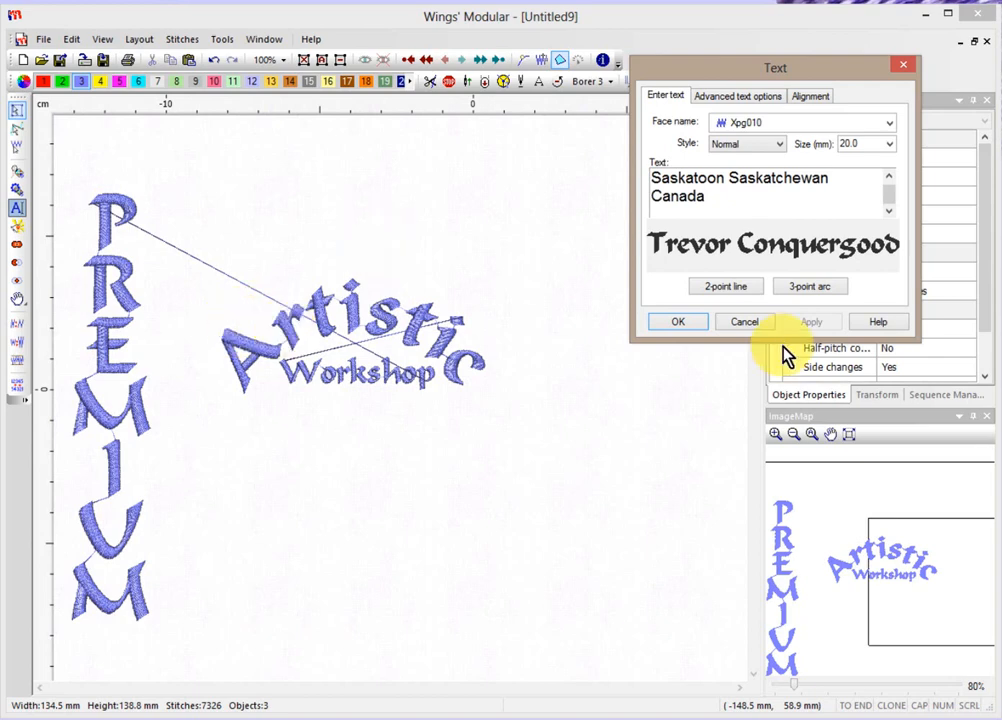
pyautogui.click(675, 323)
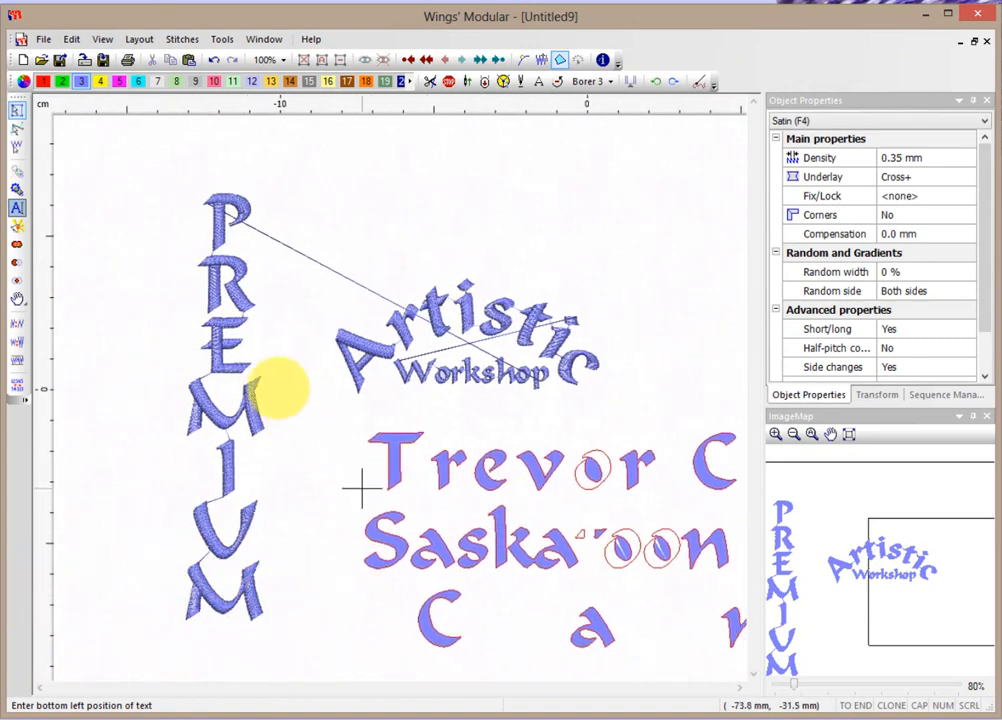
pyautogui.click(348, 473)
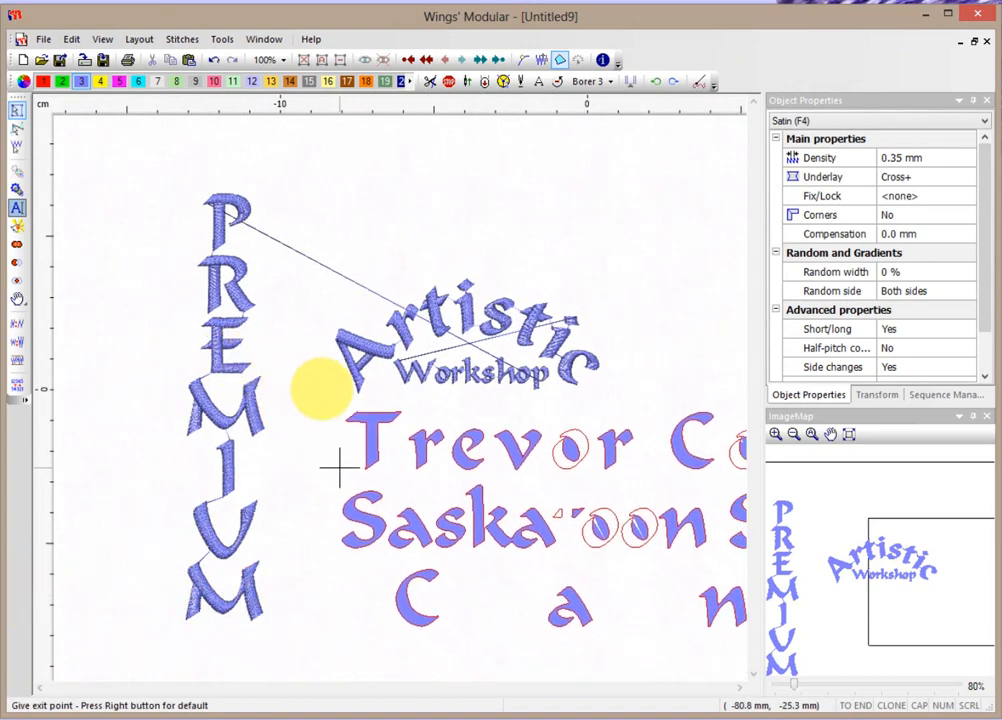
# Finish placing the name-and-address block and set its letter size to 10 mm.
pyautogui.rightClick(377, 485)
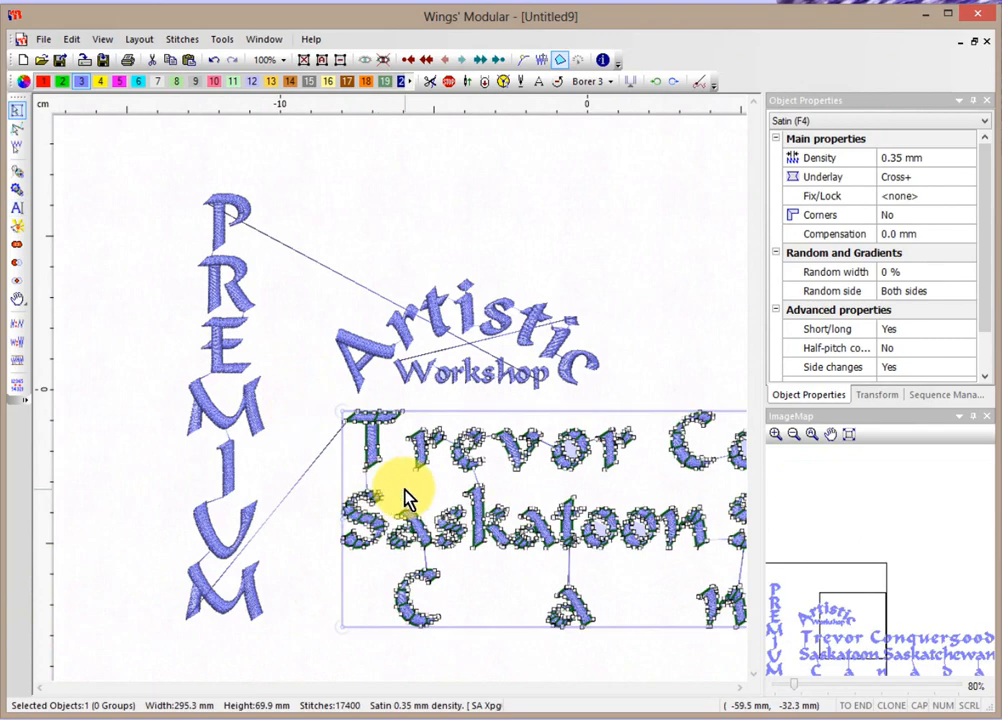
pyautogui.scroll(-4, 501, 503)
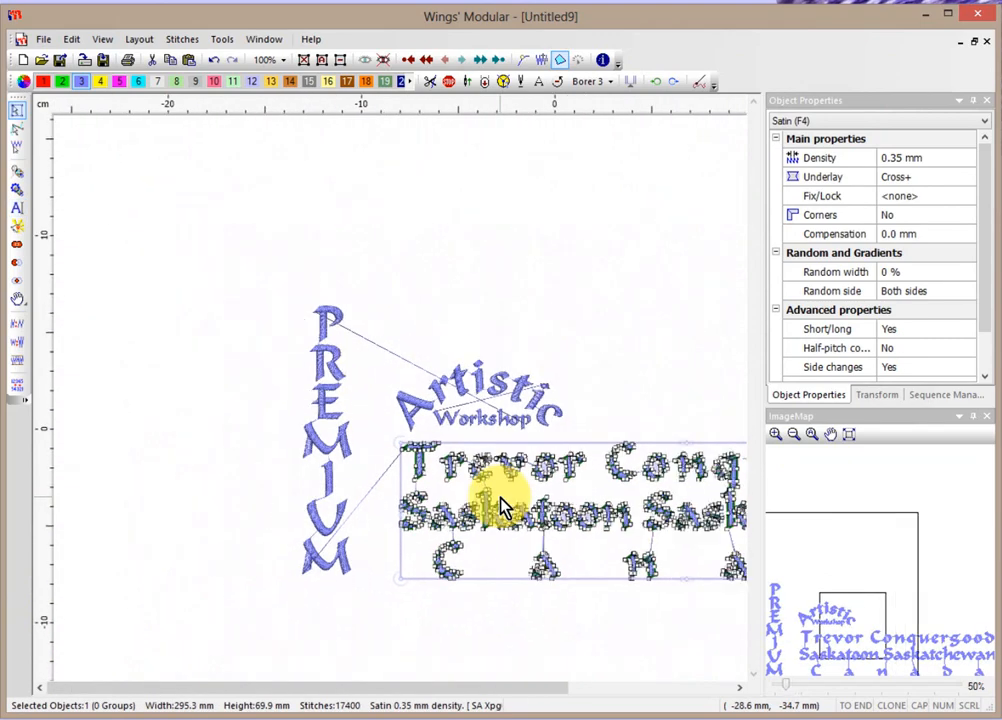
pyautogui.moveTo(534, 693); pyautogui.dragTo(666, 699)
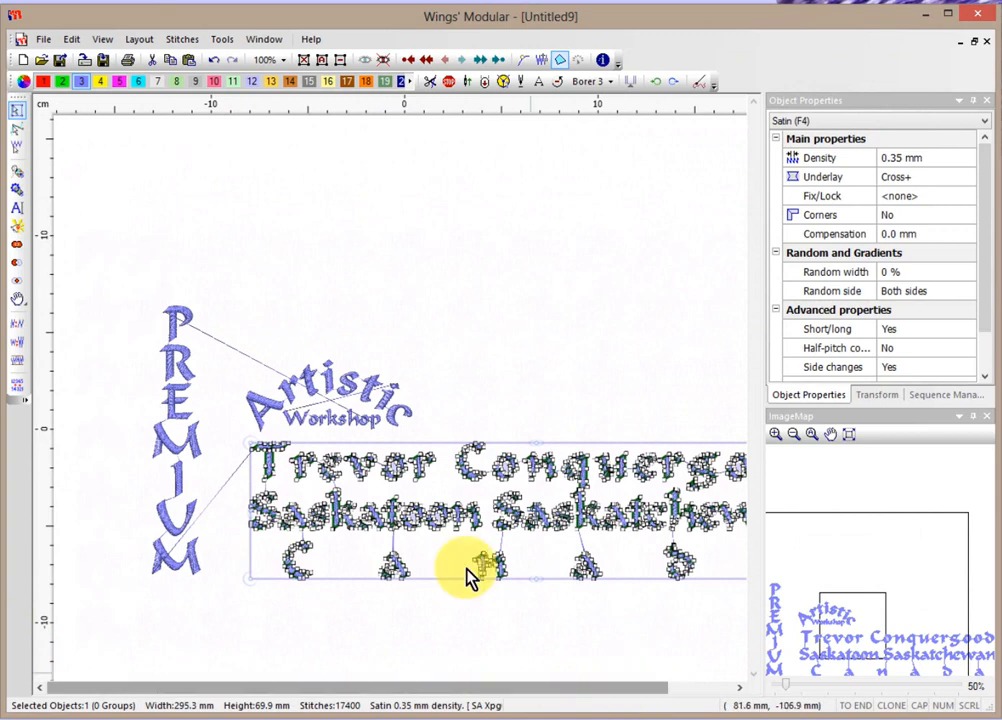
pyautogui.click(18, 210)
pyautogui.click(888, 144)
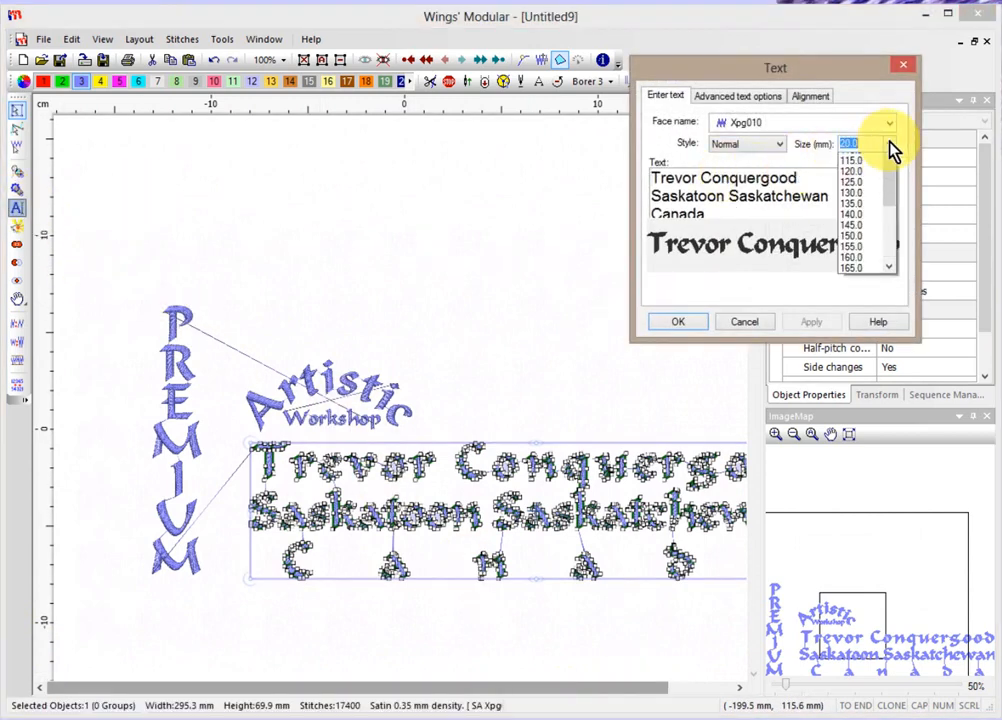
pyautogui.moveTo(892, 229); pyautogui.dragTo(891, 188)
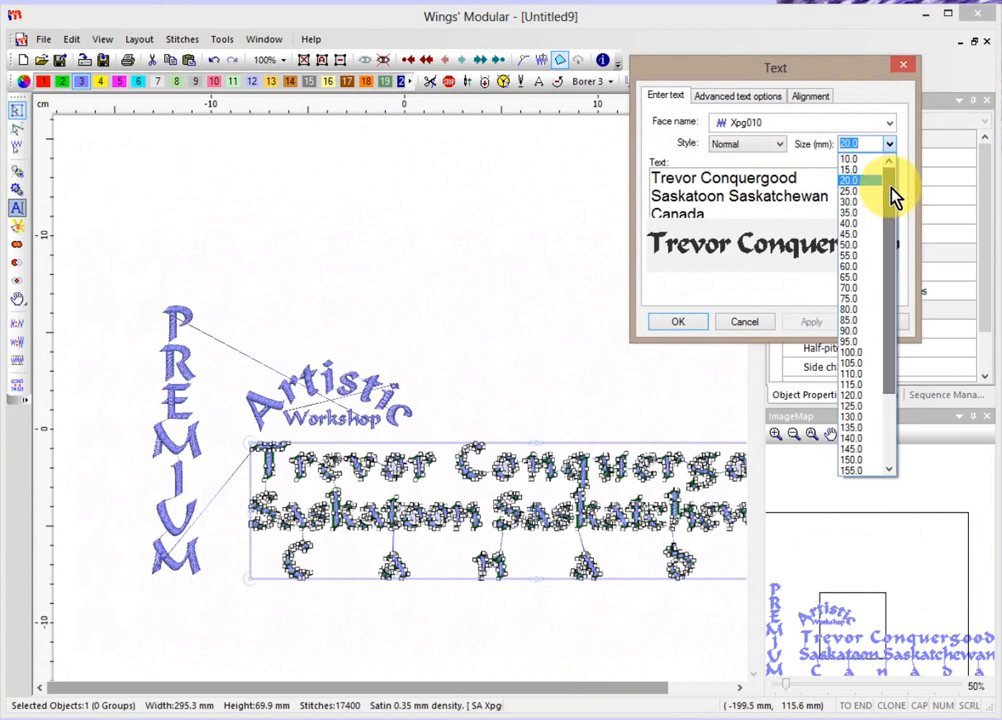
pyautogui.click(863, 160)
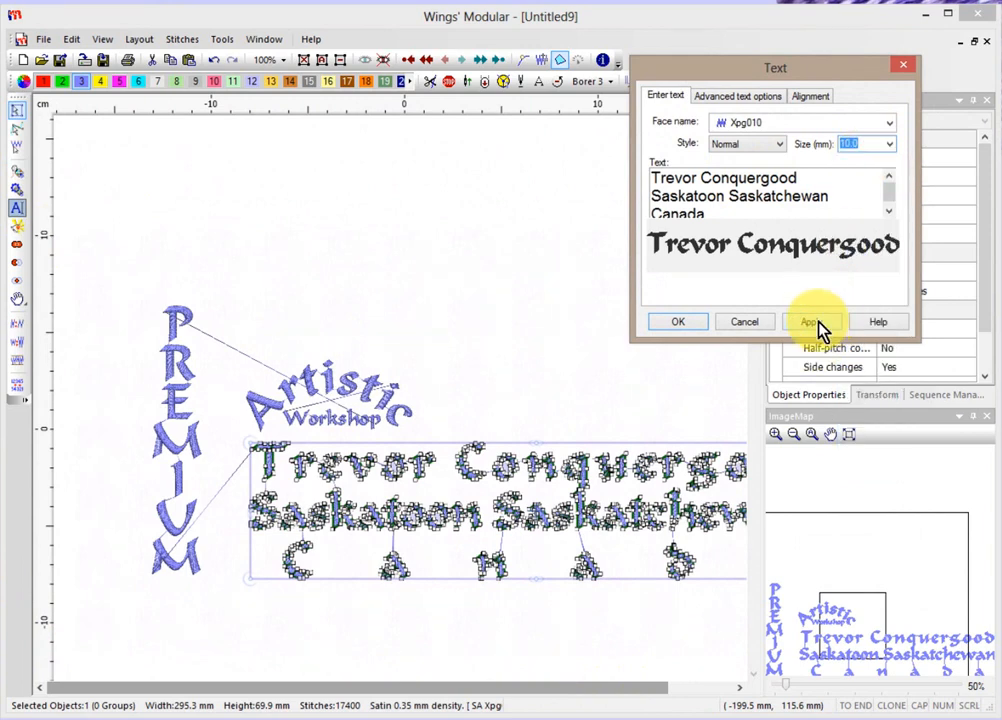
pyautogui.click(817, 323)
pyautogui.click(680, 323)
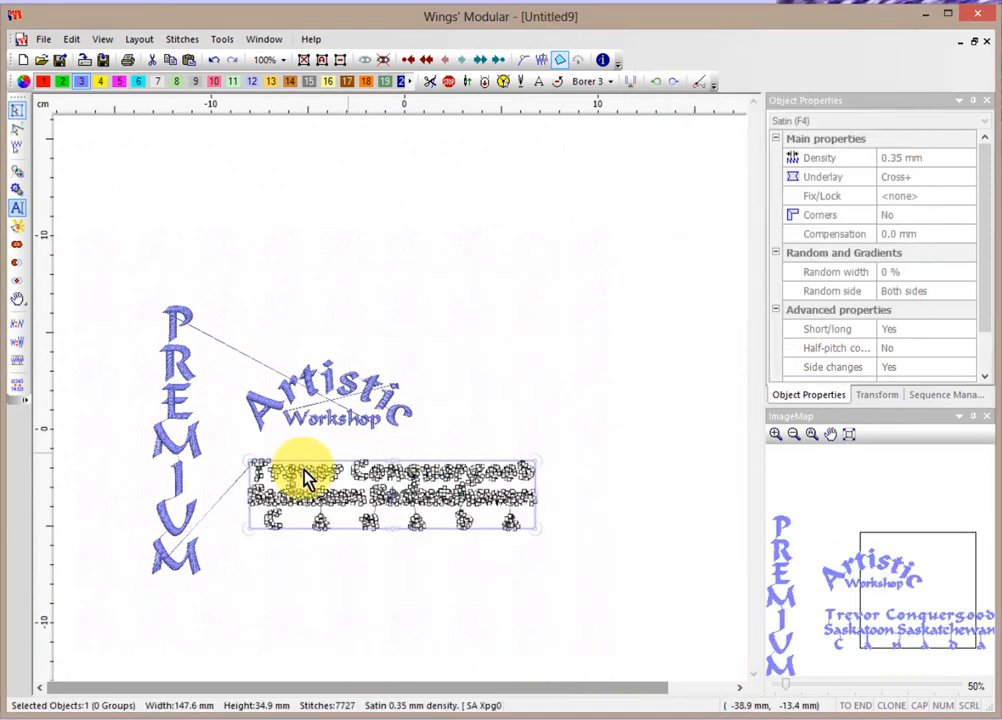
# Reselect the name-and-address block and reopen its text settings.
pyautogui.scroll(3, 305, 480)
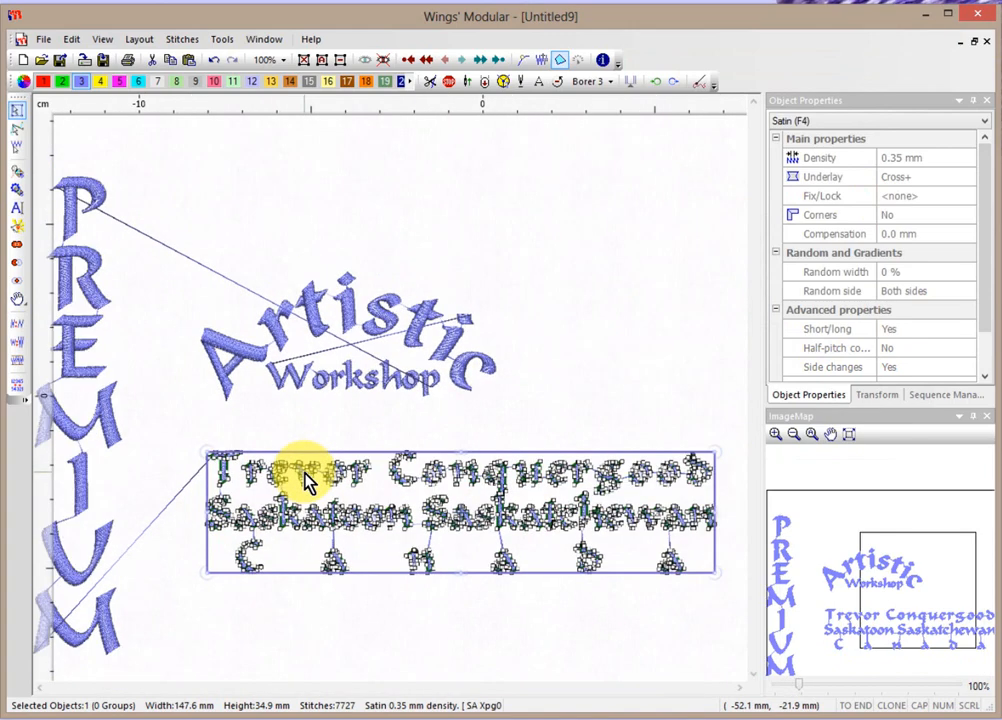
pyautogui.click(583, 632)
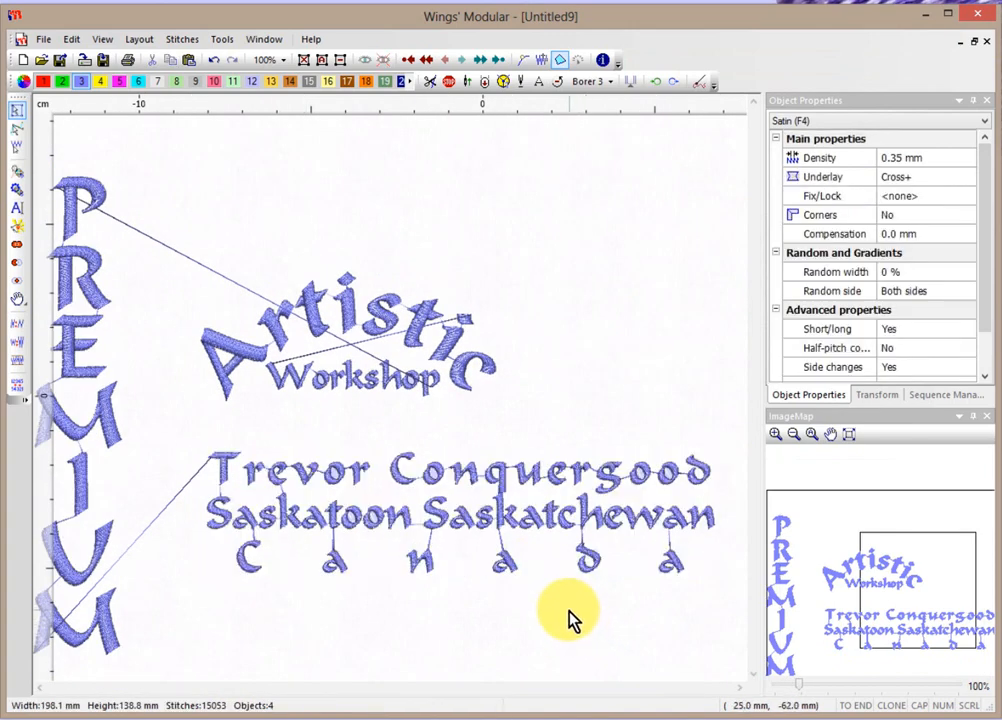
pyautogui.click(562, 524)
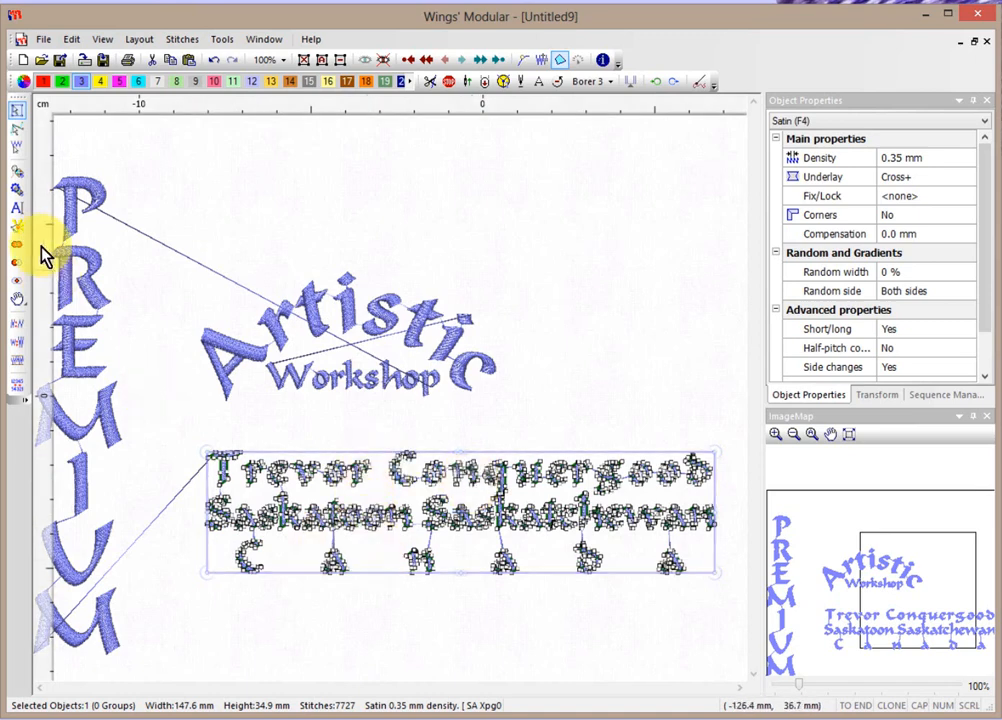
pyautogui.click(18, 212)
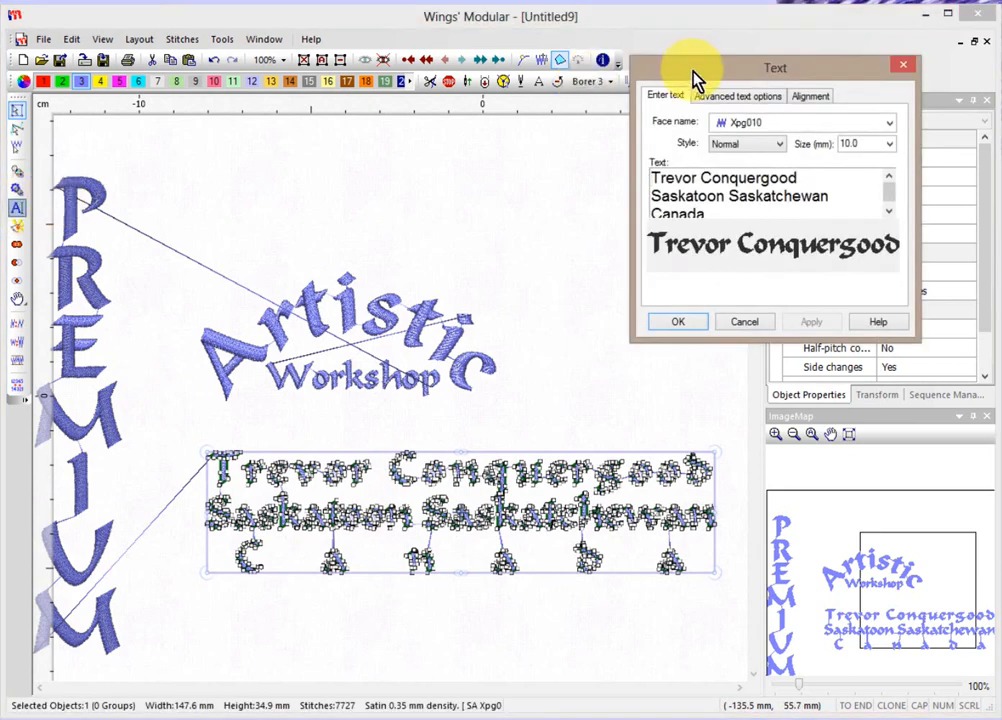
# Try Left and then Right horizontal alignment on the name-and-address block.
pyautogui.click(808, 97)
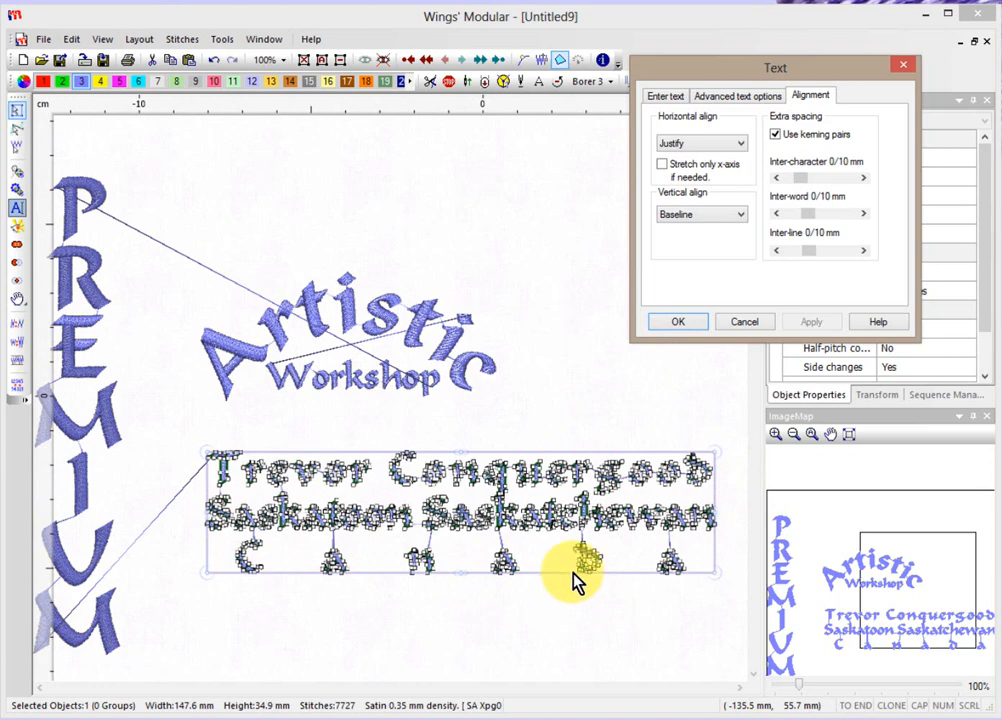
pyautogui.click(697, 146)
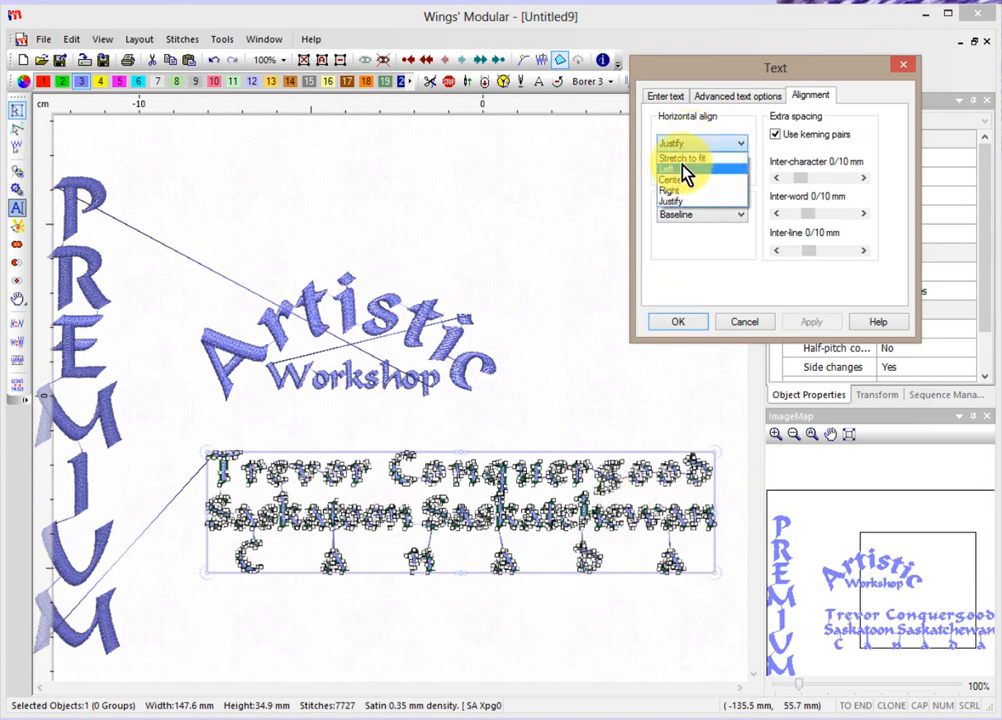
pyautogui.click(685, 170)
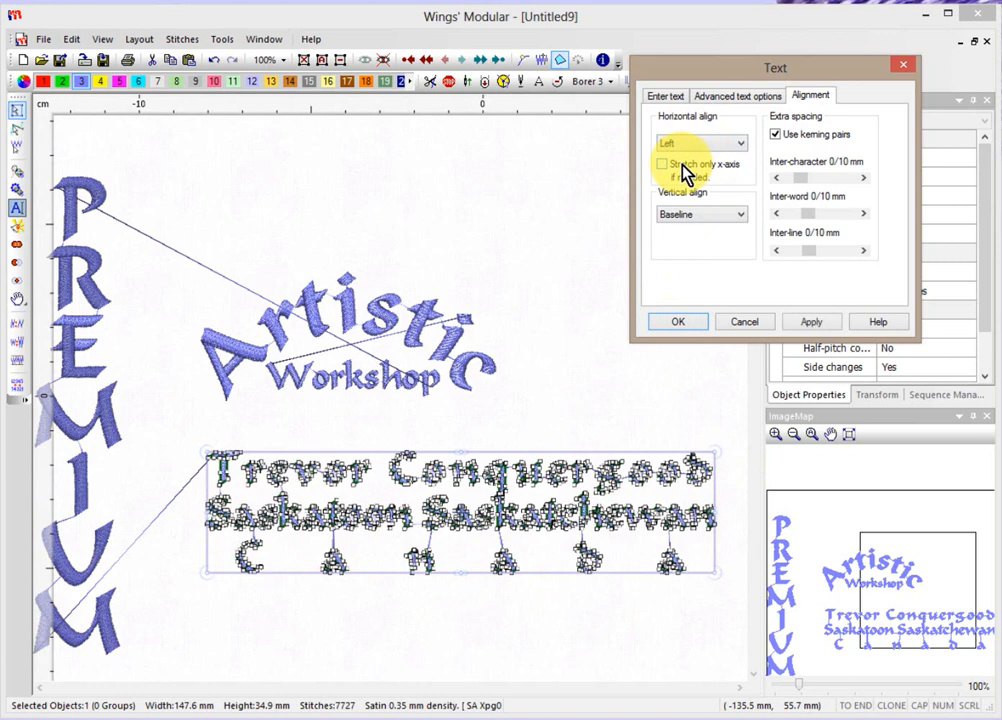
pyautogui.click(811, 324)
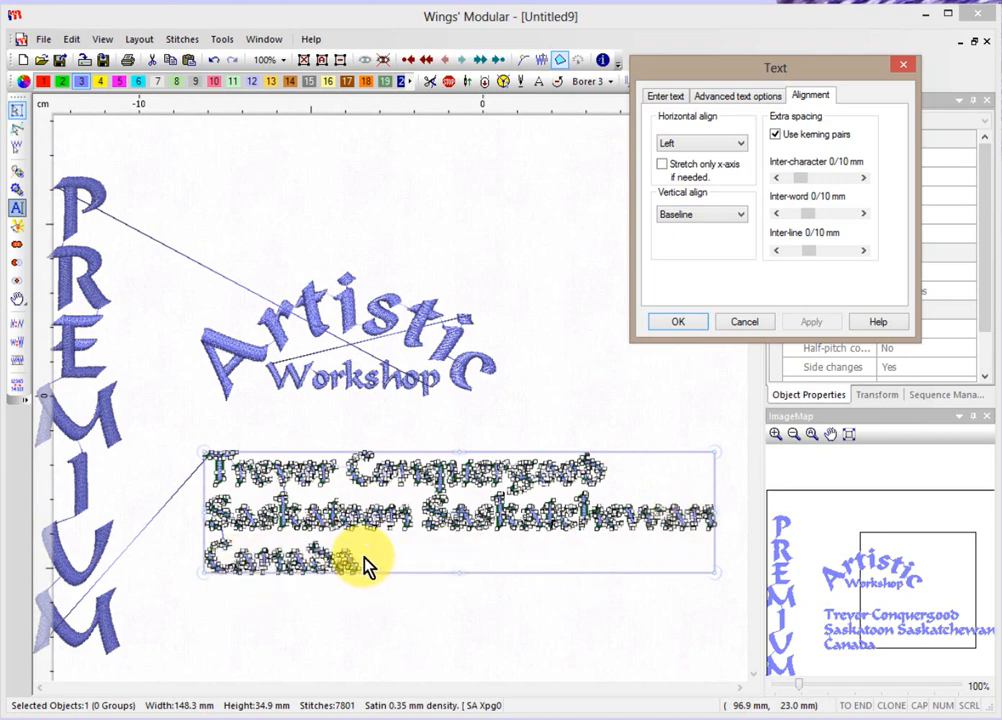
pyautogui.click(697, 146)
pyautogui.click(686, 191)
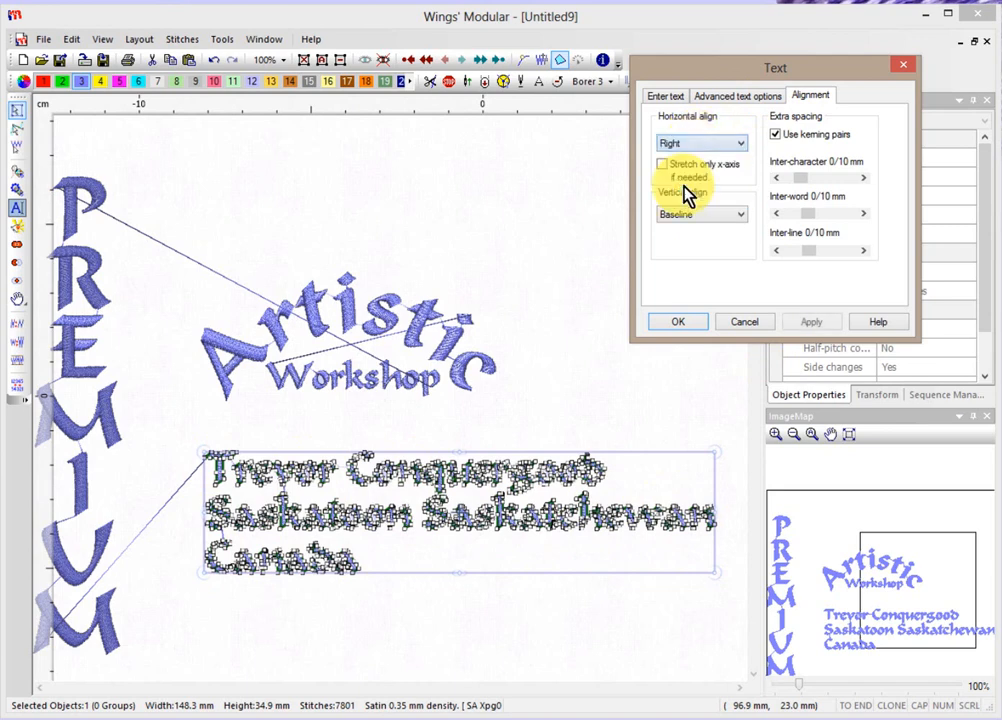
pyautogui.click(818, 323)
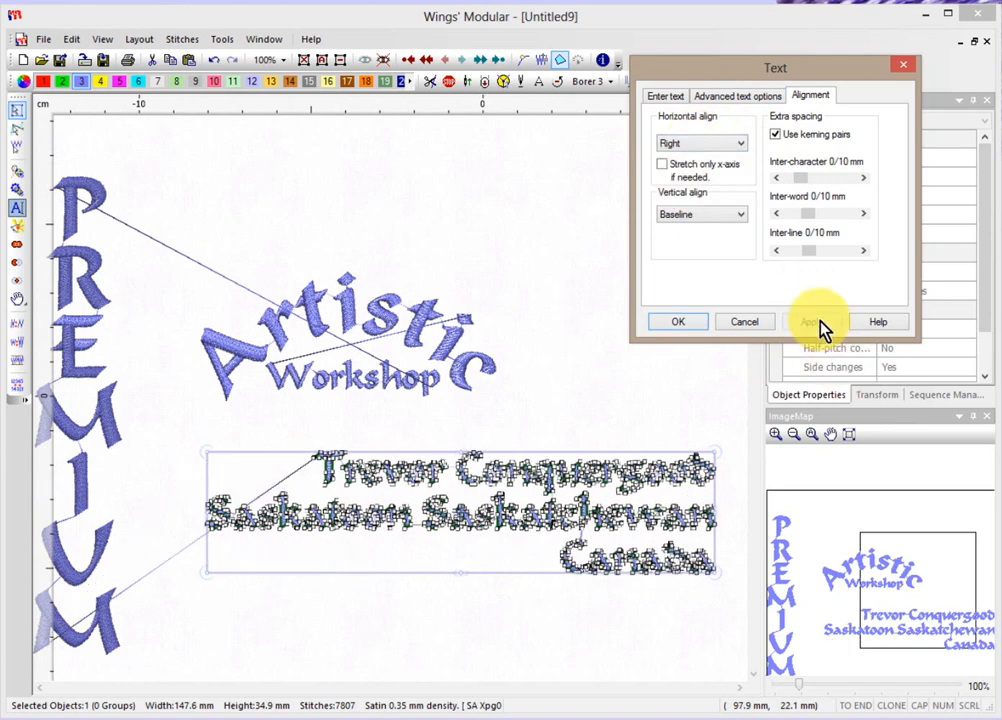
# Apply Stretch to fit, then switch the block to Justify alignment.
pyautogui.click(712, 150)
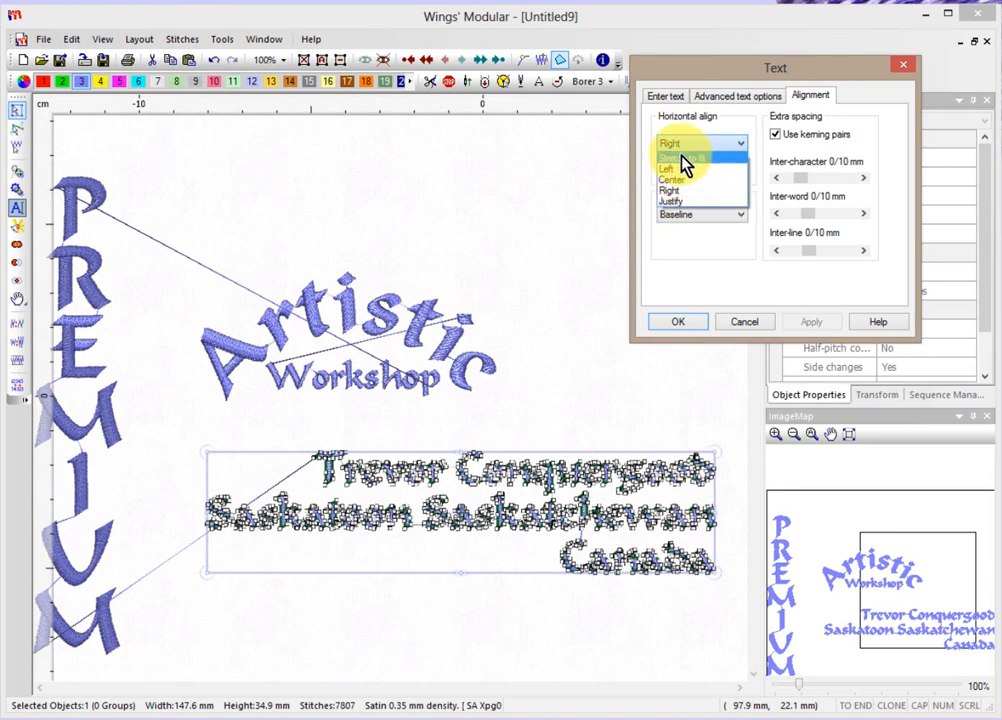
pyautogui.click(678, 158)
pyautogui.click(811, 321)
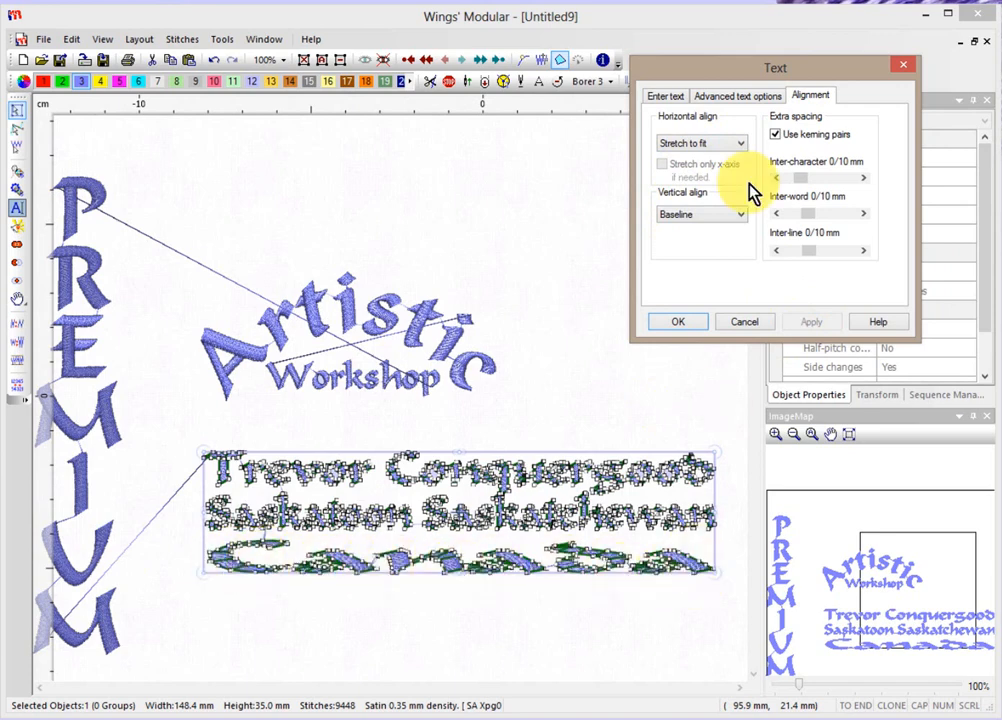
pyautogui.click(740, 146)
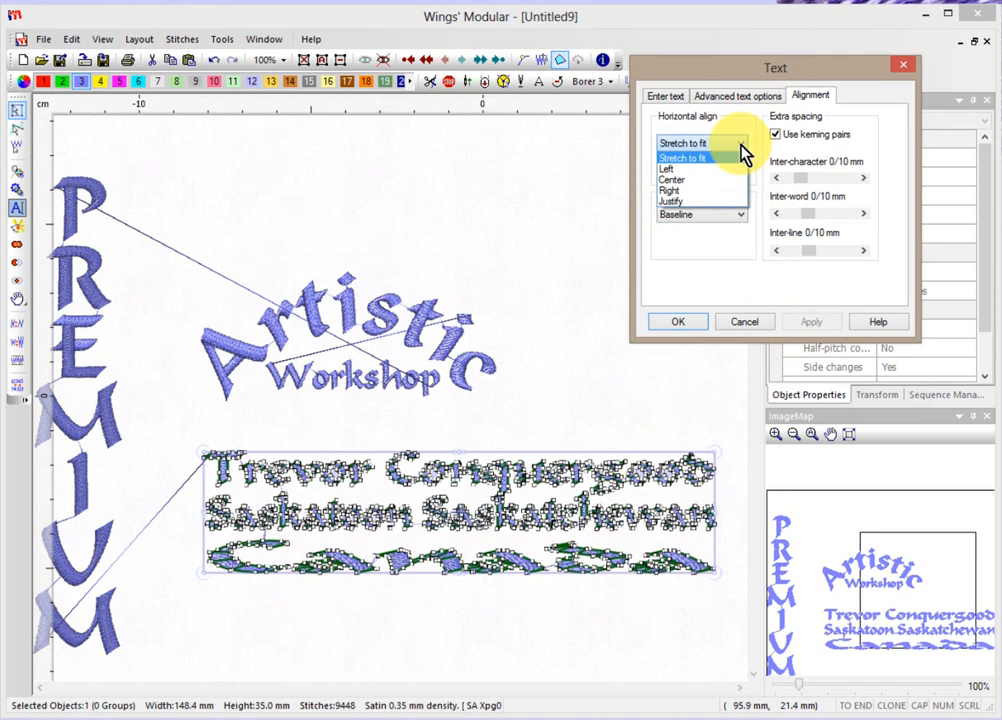
pyautogui.click(695, 201)
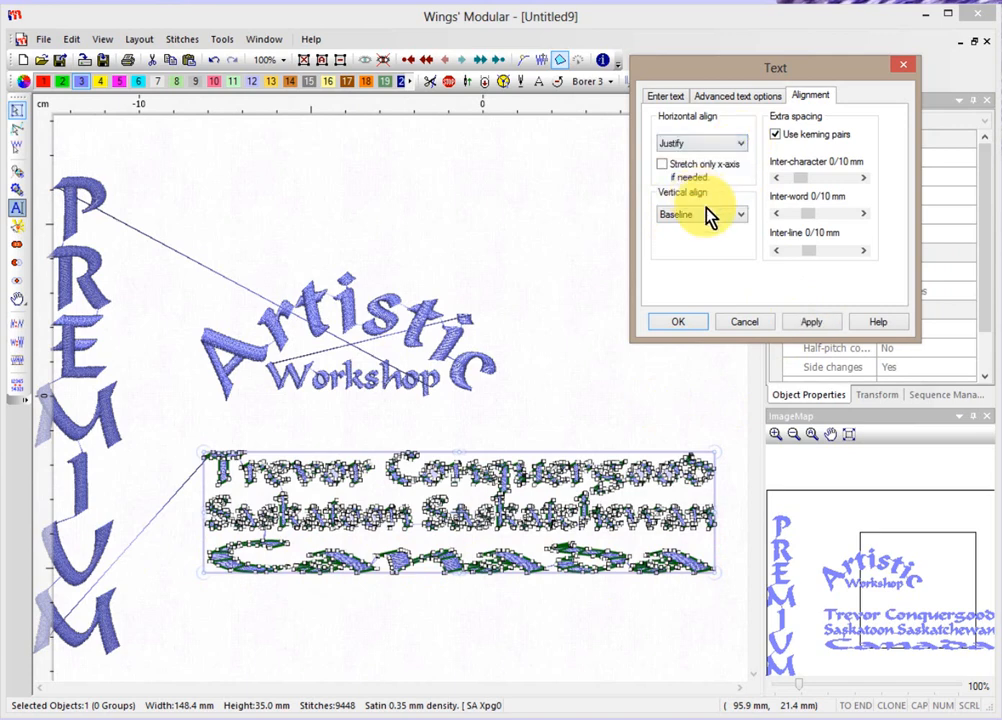
pyautogui.click(812, 322)
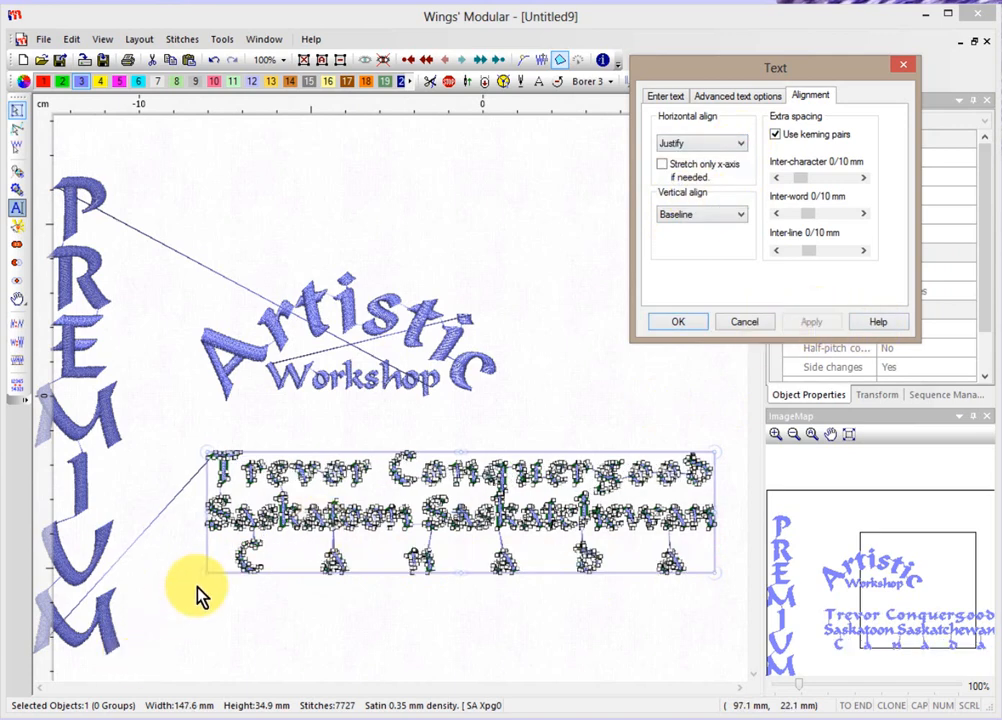
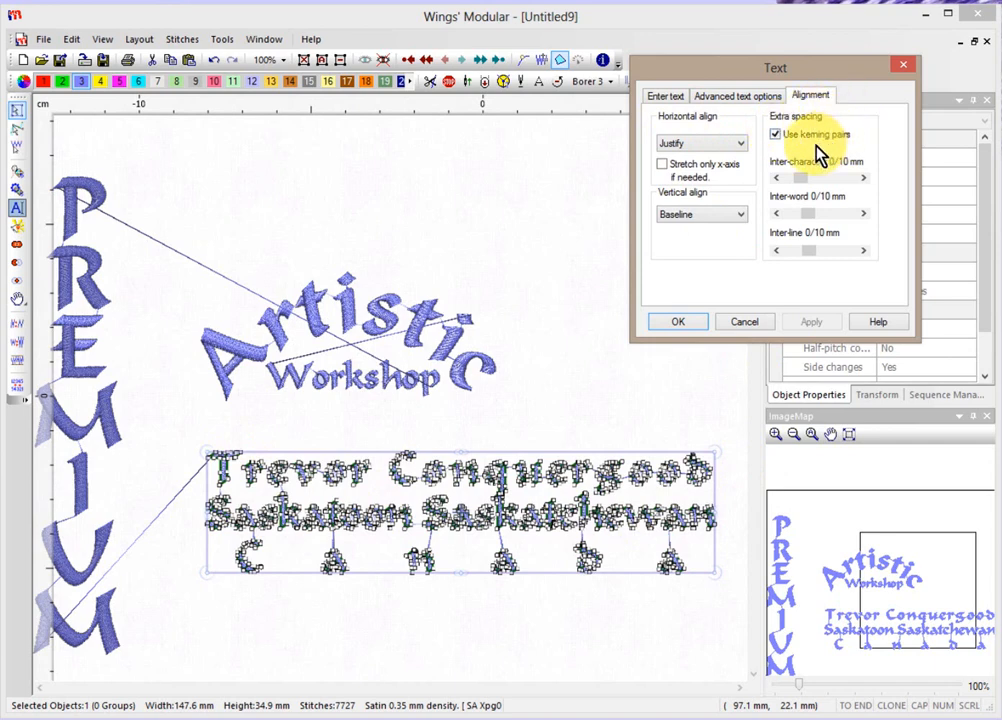
# Toggle kerning pairs off and back on, and apply 2/10 mm inter-character spacing.
pyautogui.click(776, 137)
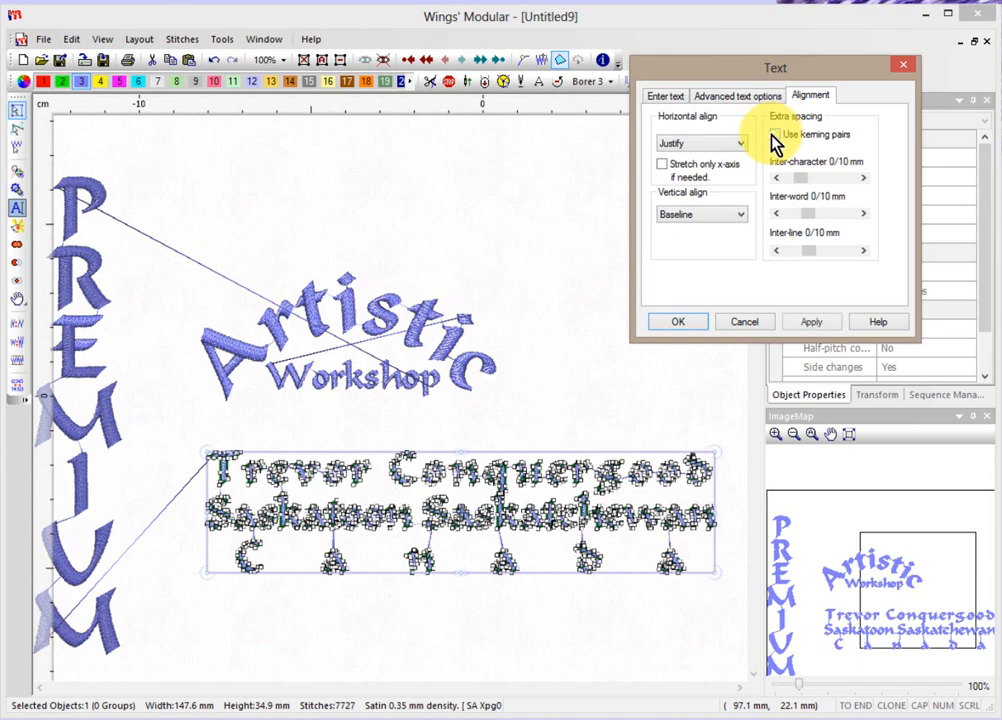
pyautogui.click(776, 136)
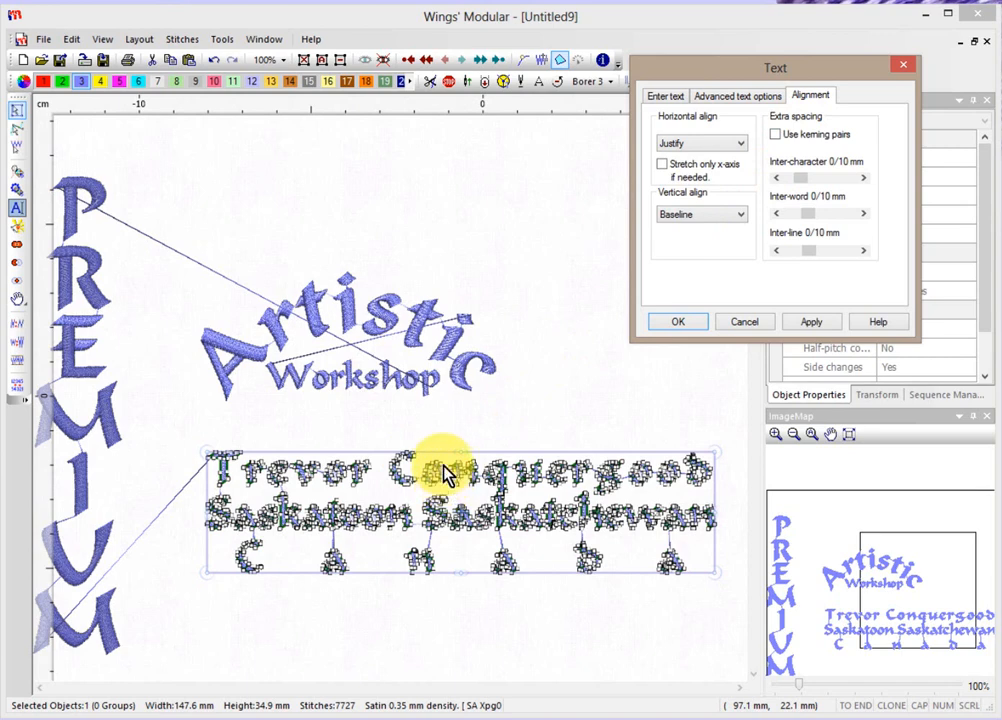
pyautogui.click(775, 135)
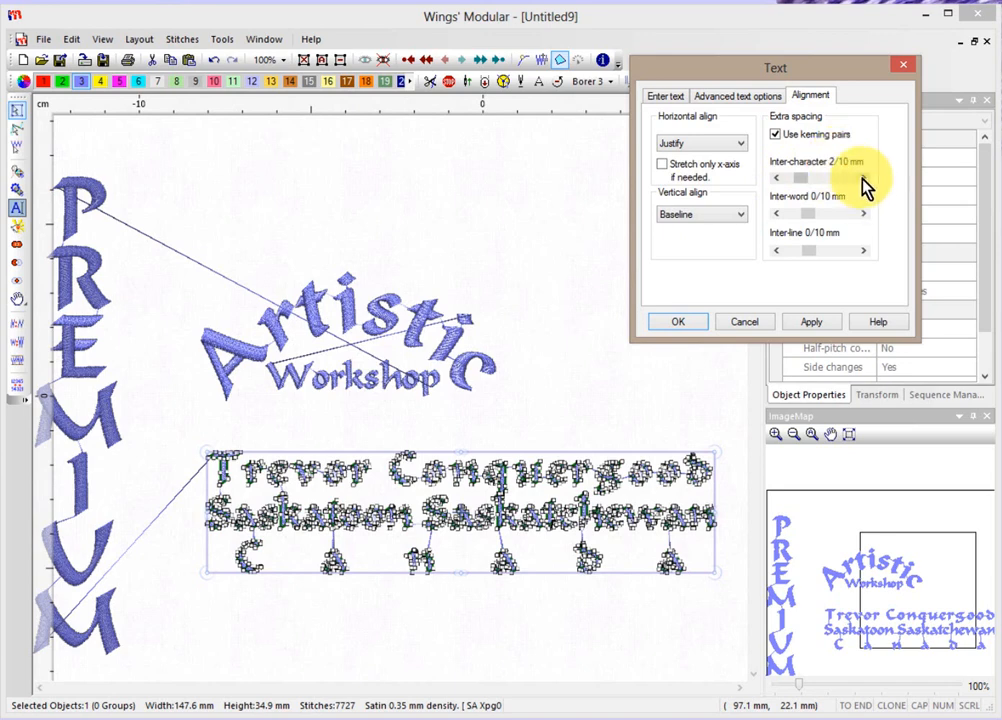
pyautogui.click(805, 322)
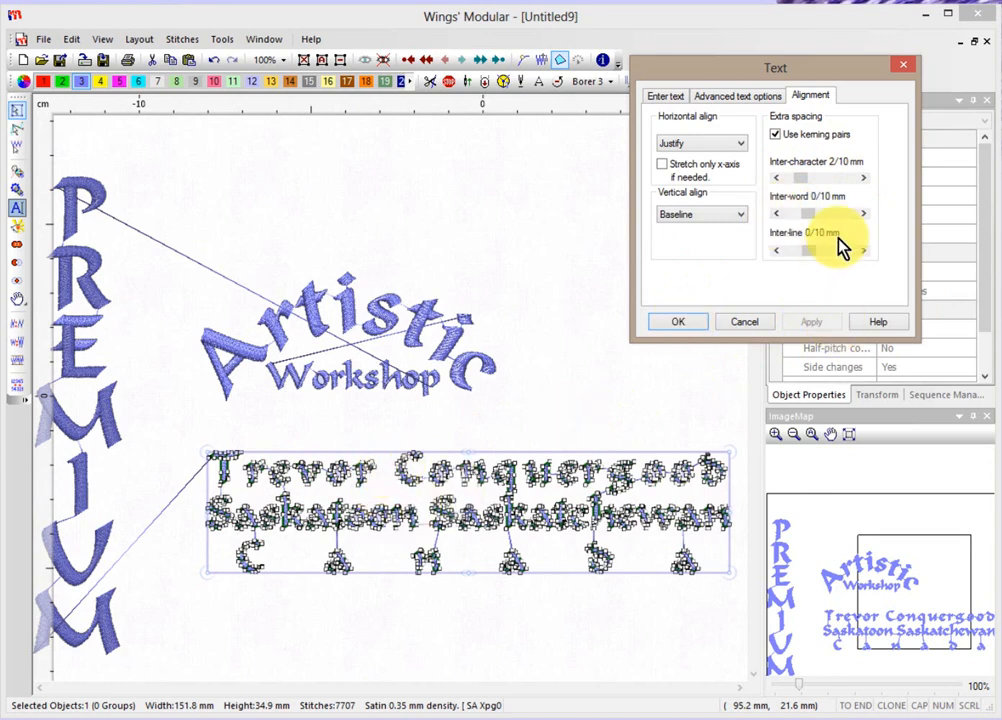
# Widen inter-word and inter-line spacing to 4/10 mm each, applying both changes.
pyautogui.click(863, 213)
pyautogui.click(863, 213)
pyautogui.click(863, 213)
pyautogui.click(863, 213)
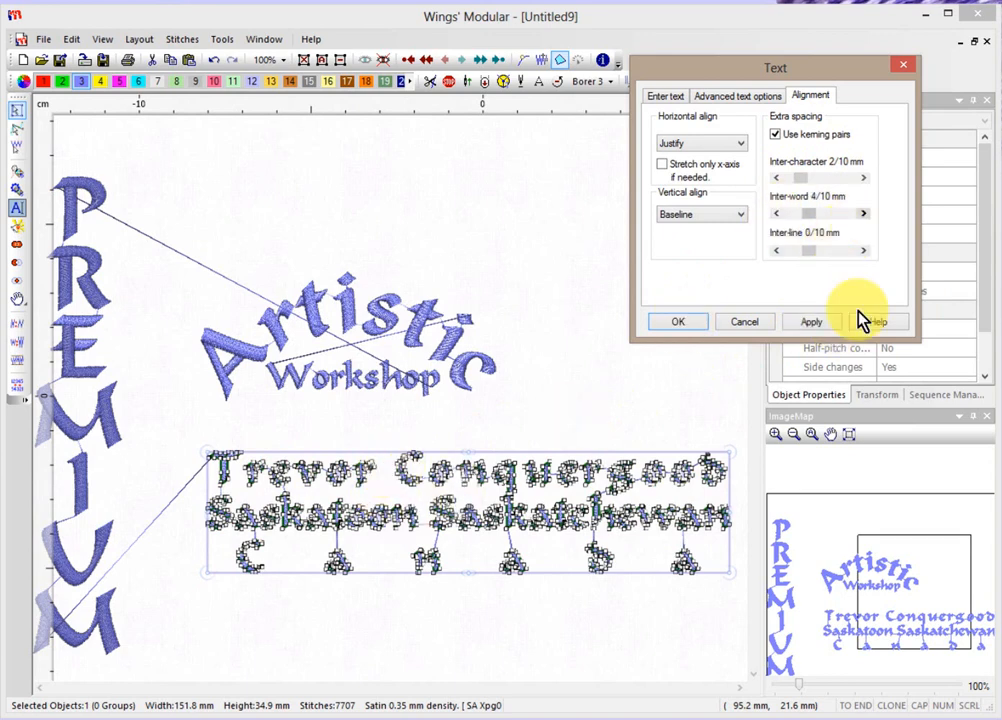
pyautogui.click(820, 322)
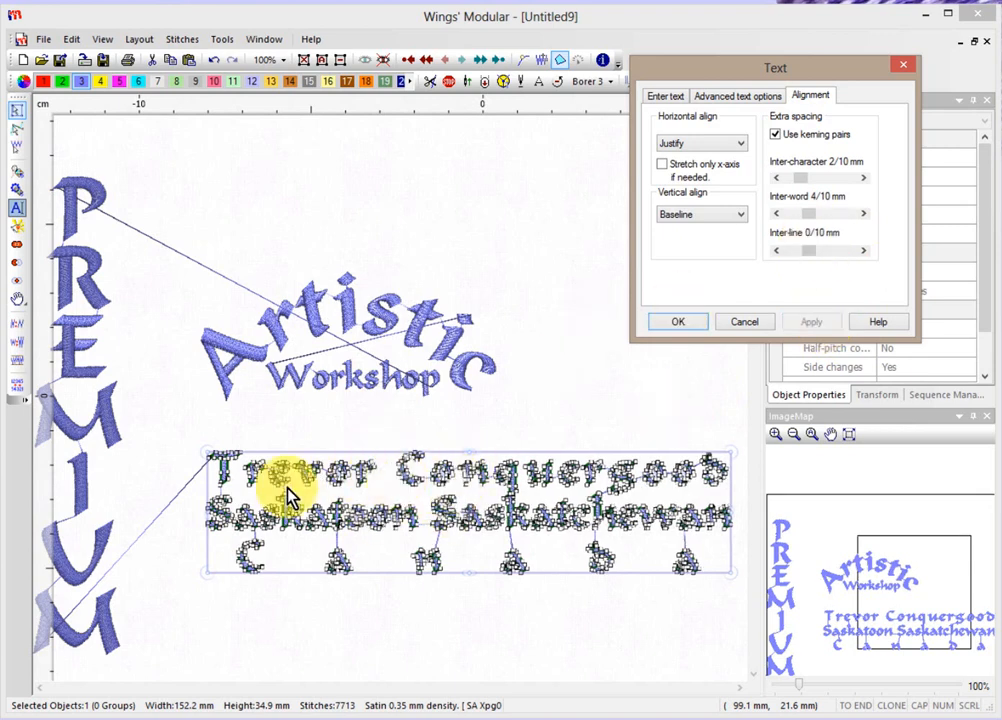
pyautogui.click(863, 250)
pyautogui.click(863, 250)
pyautogui.click(863, 250)
pyautogui.click(863, 250)
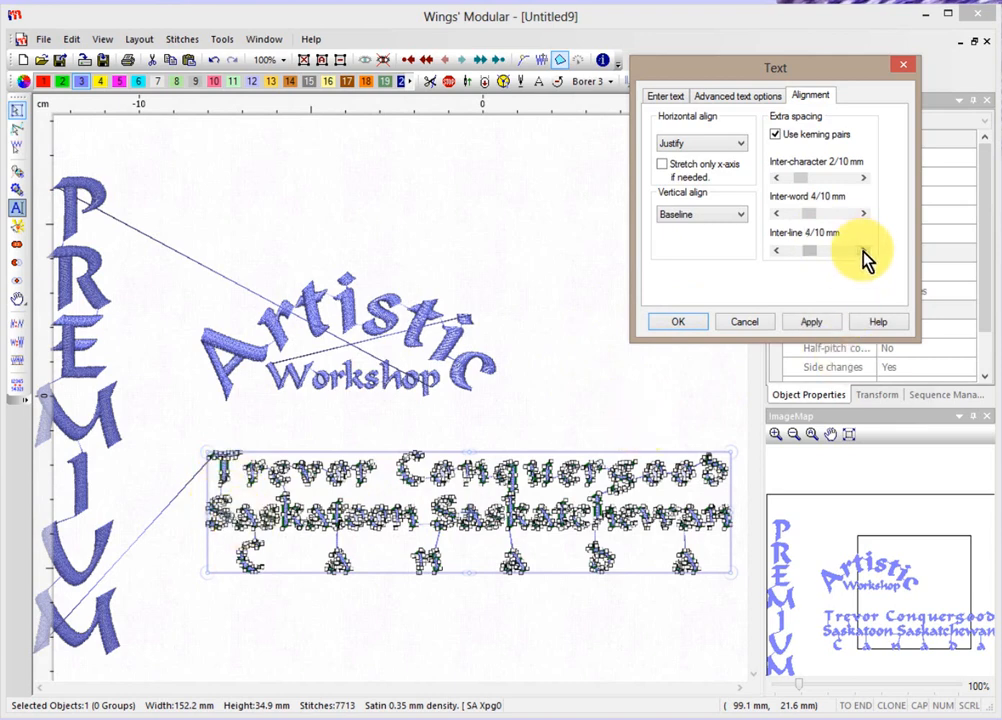
pyautogui.click(811, 322)
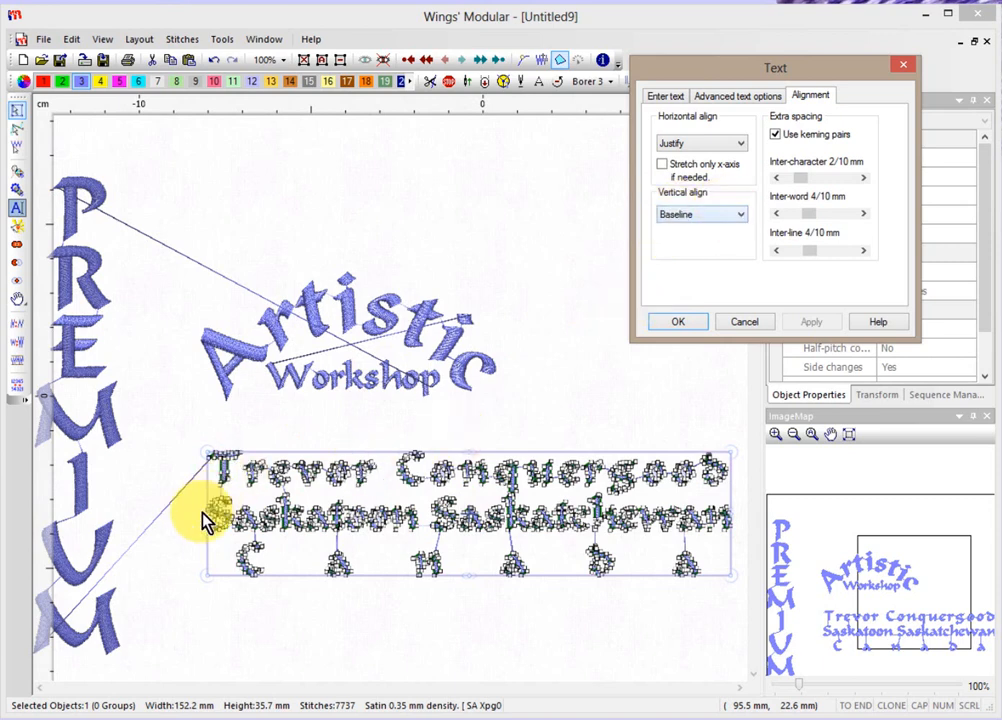
# Apply Top vertical alignment to the text block and close the Text dialog with OK.
pyautogui.click(692, 215)
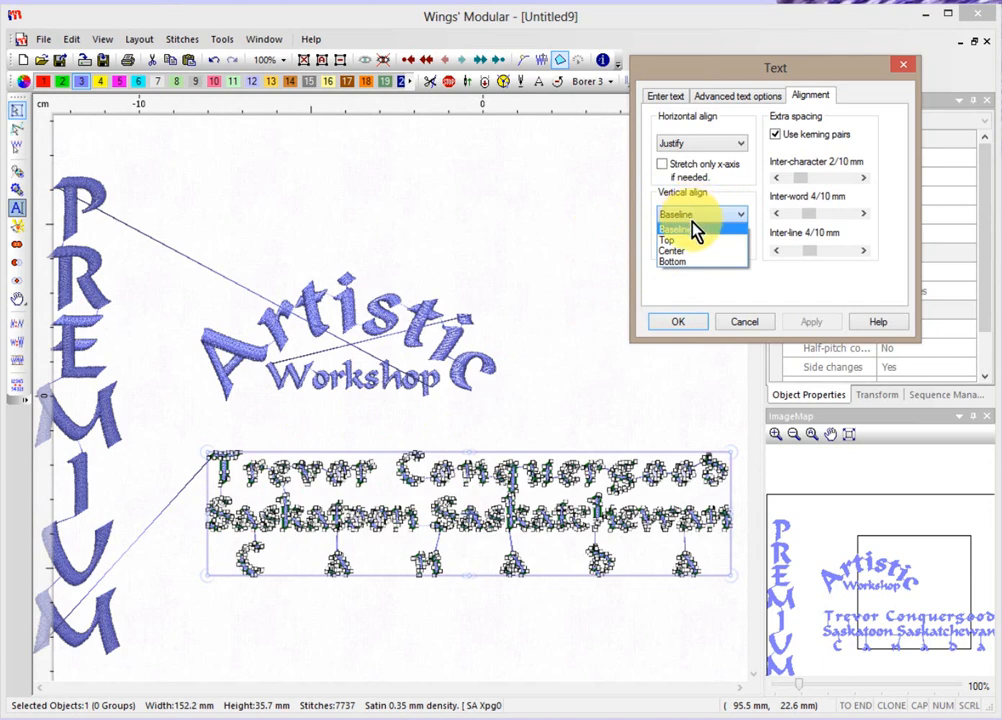
pyautogui.click(683, 240)
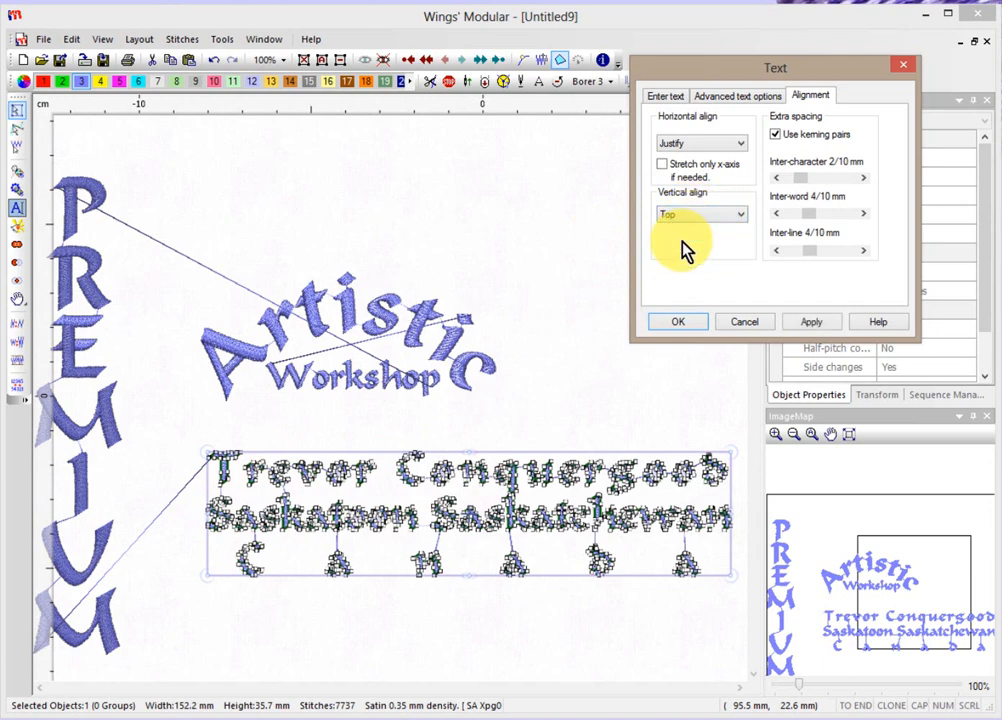
pyautogui.click(811, 324)
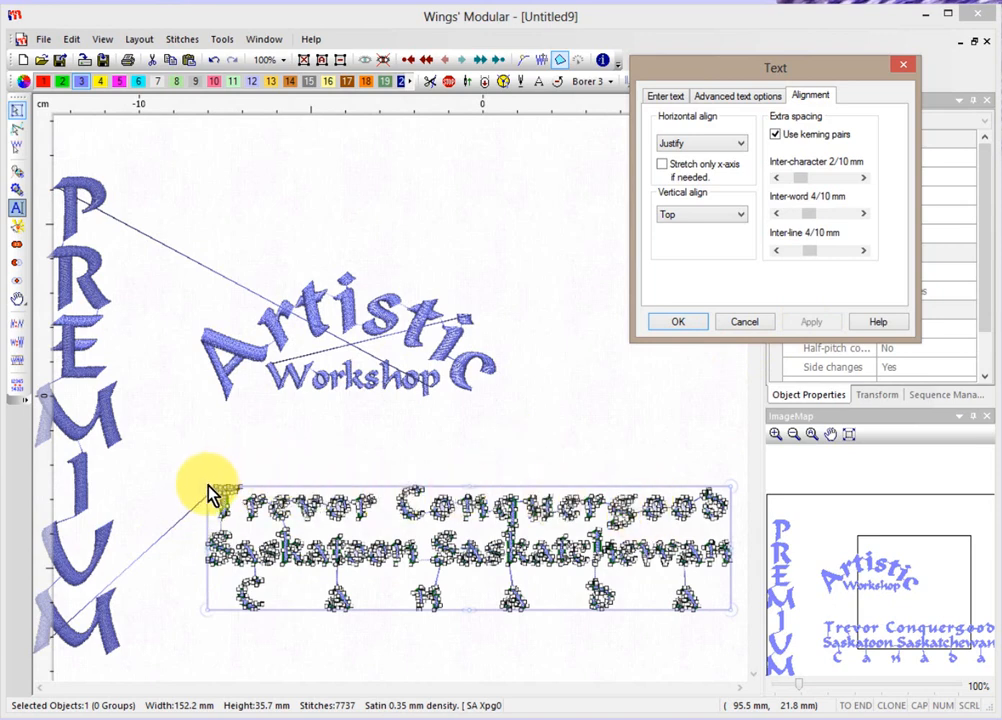
pyautogui.click(680, 217)
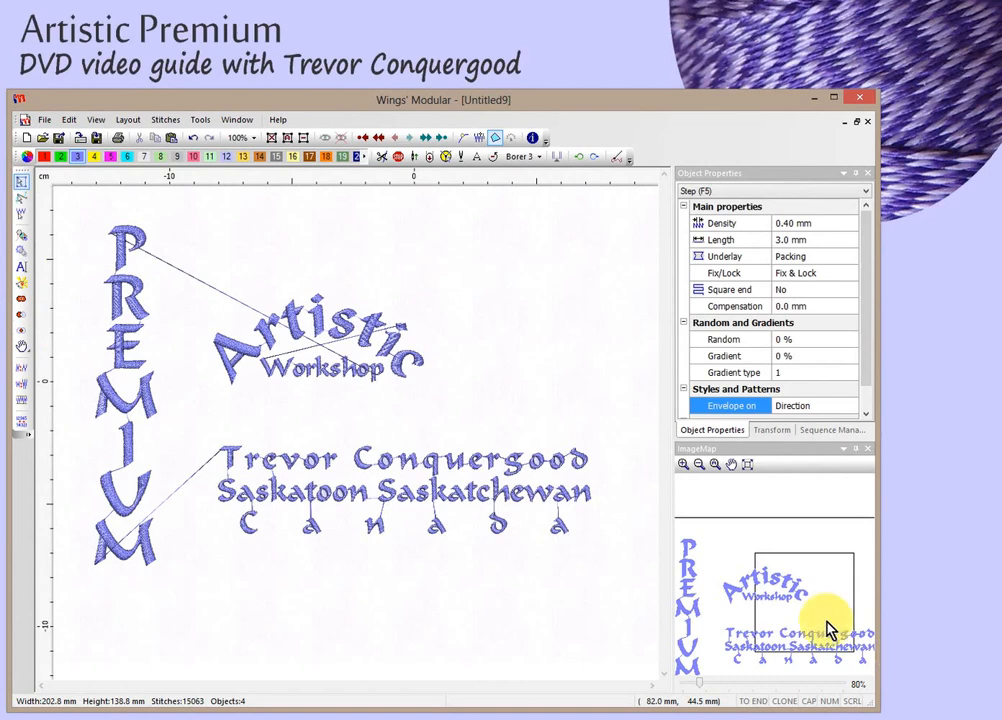
# Create a letter 'A' in the Xpg013 font on a two-point baseline right of the arc.
pyautogui.click(21, 268)
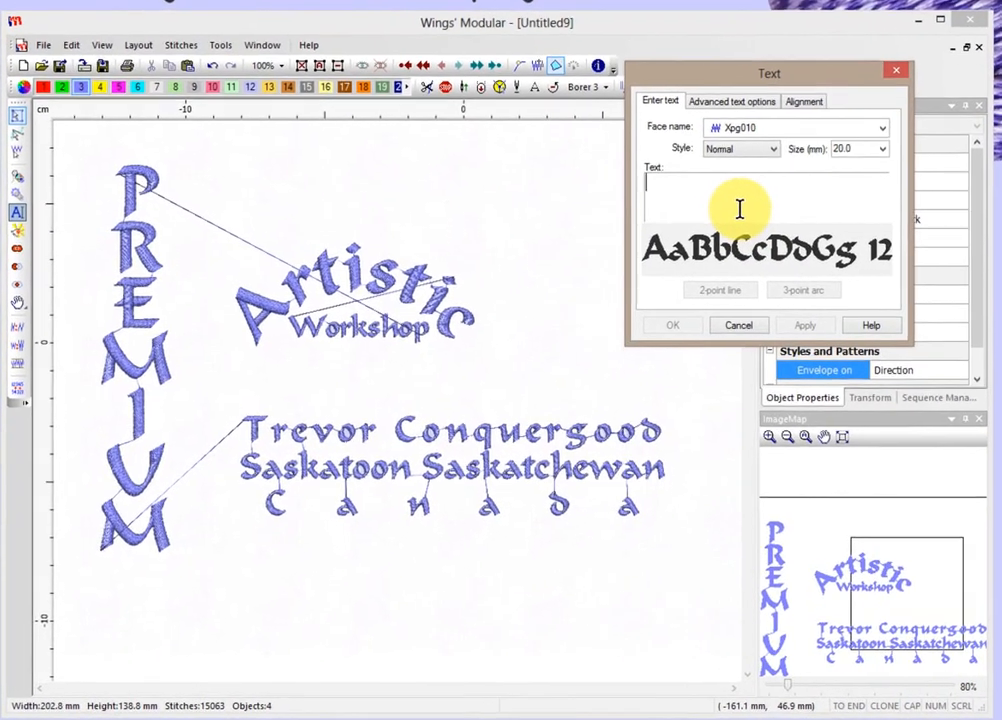
pyautogui.write('A')
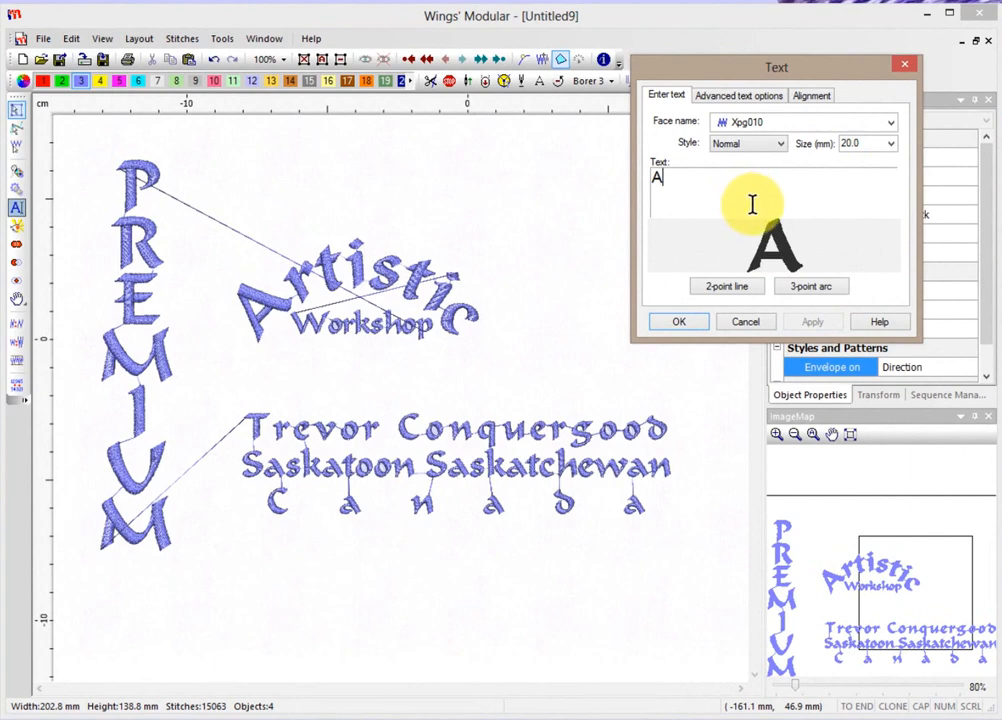
pyautogui.click(752, 124)
pyautogui.click(751, 121)
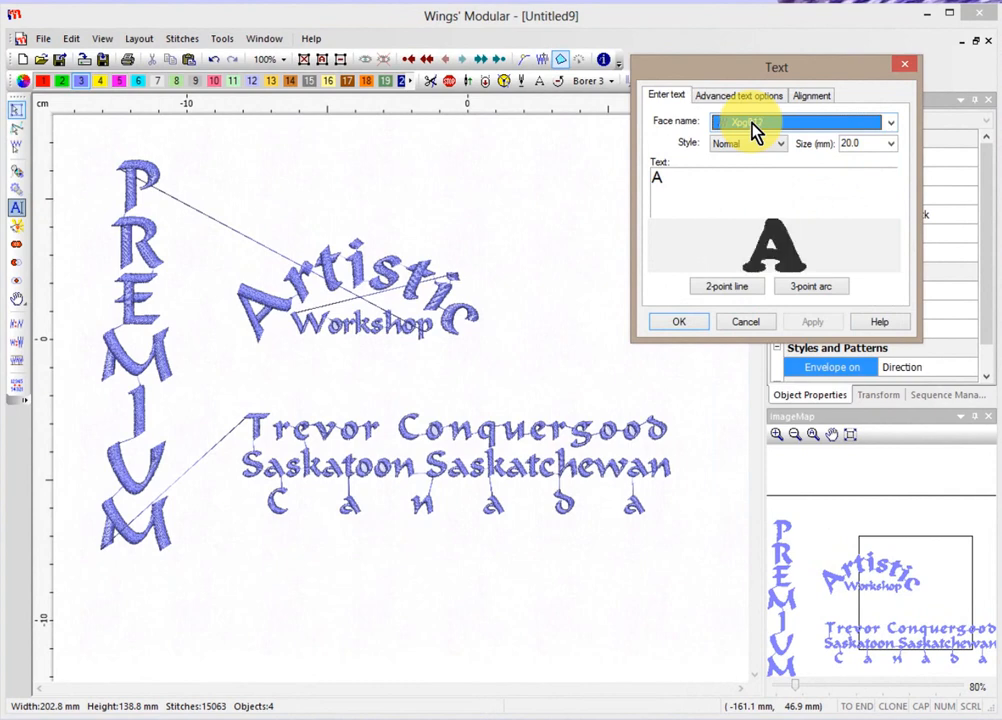
pyautogui.click(727, 287)
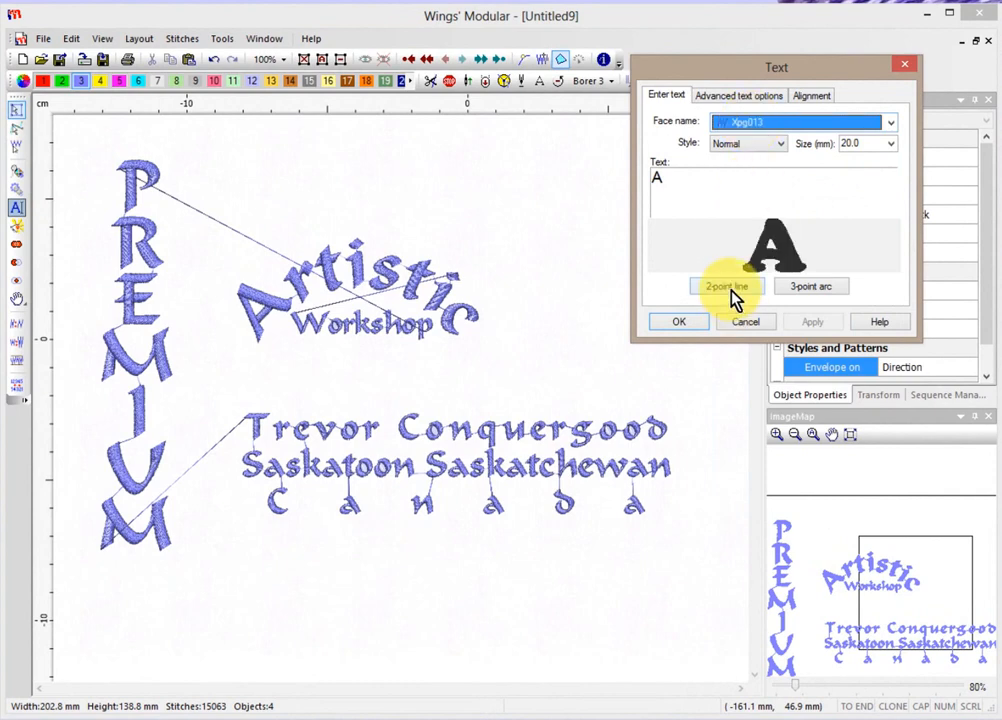
pyautogui.click(420, 389)
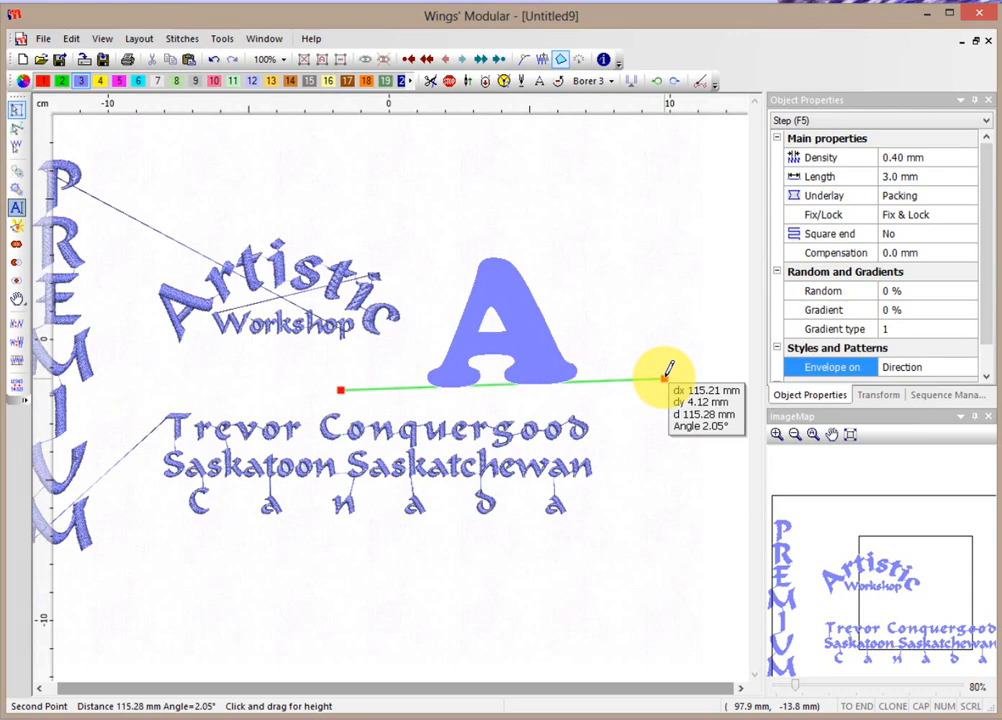
pyautogui.click(665, 377)
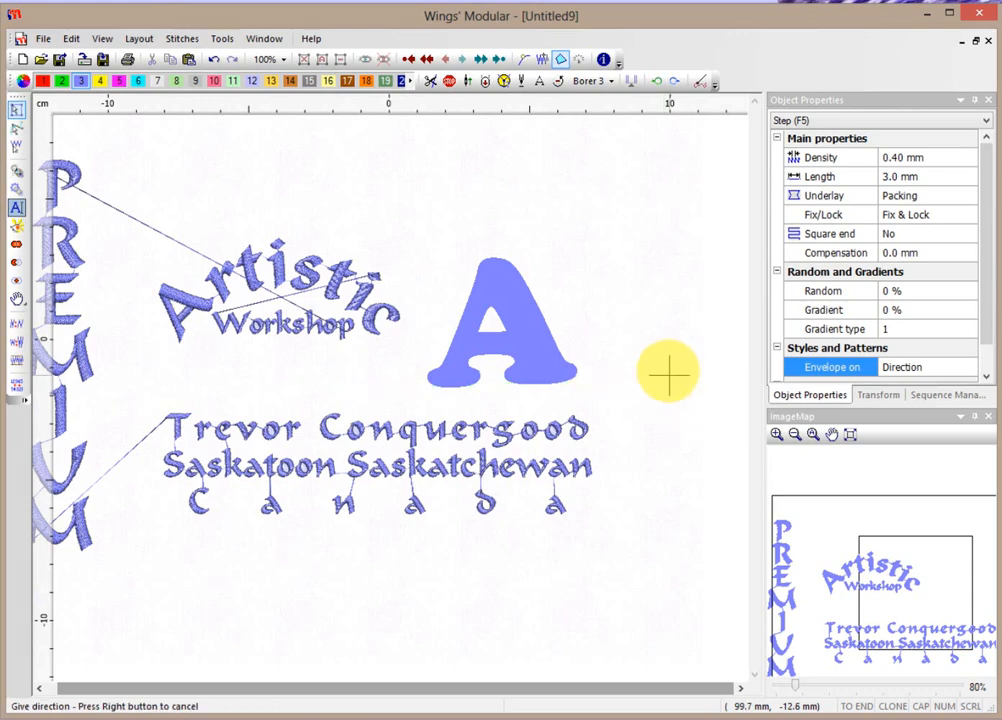
pyautogui.click(641, 316)
pyautogui.click(640, 312)
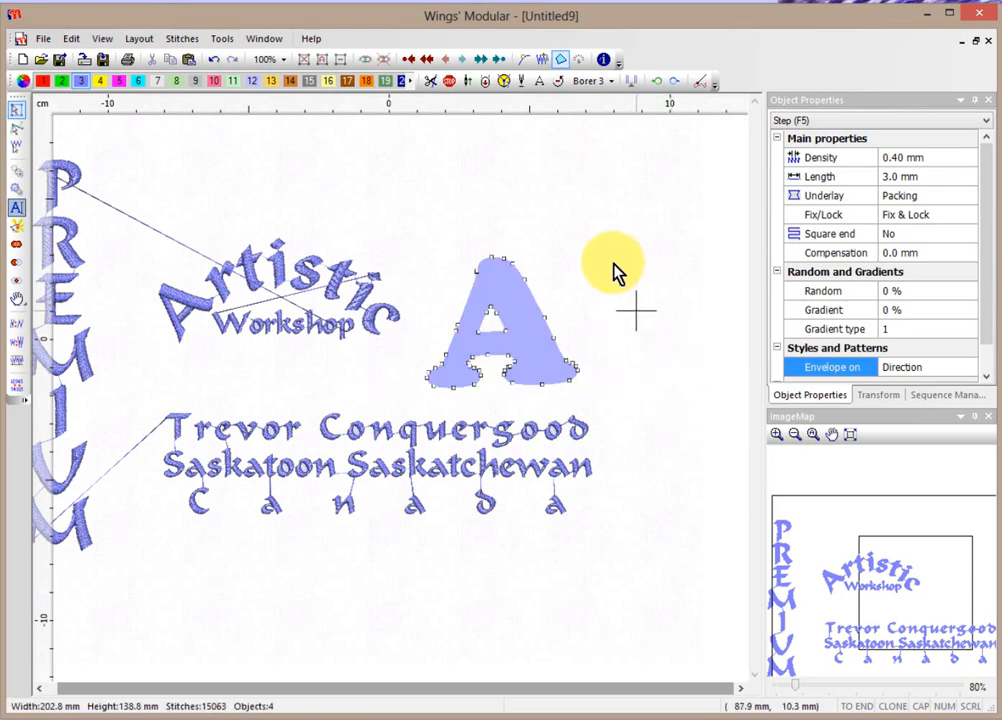
# Zoom in to about 160% around the letter A and reselect it.
pyautogui.click(641, 322)
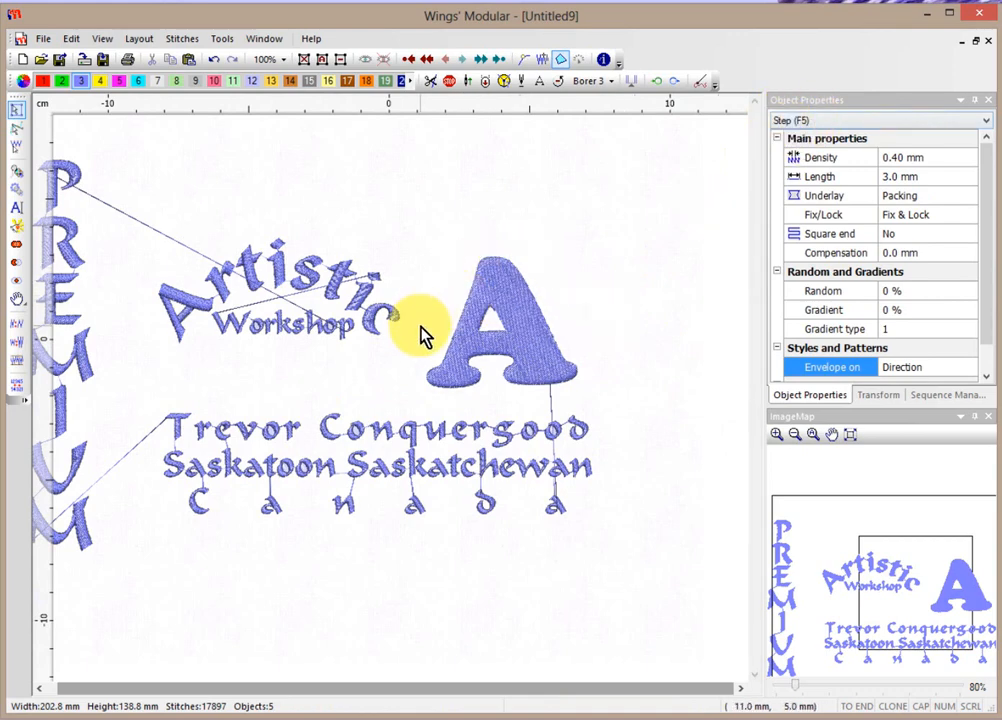
pyautogui.scroll(2, 650, 329)
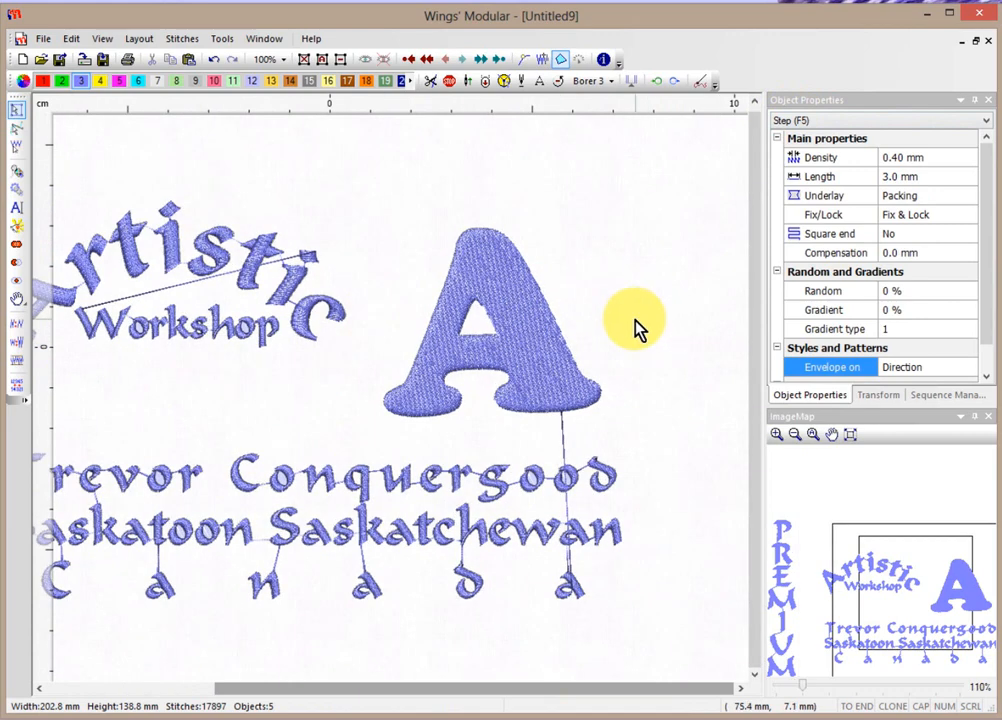
pyautogui.scroll(1, 637, 329)
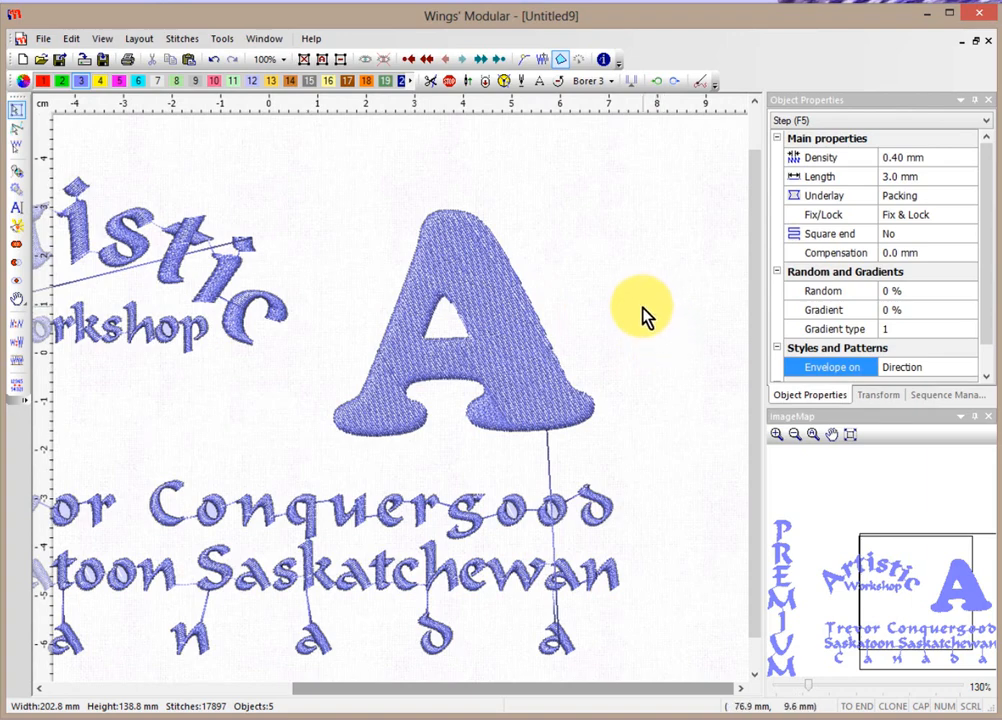
pyautogui.scroll(1, 644, 315)
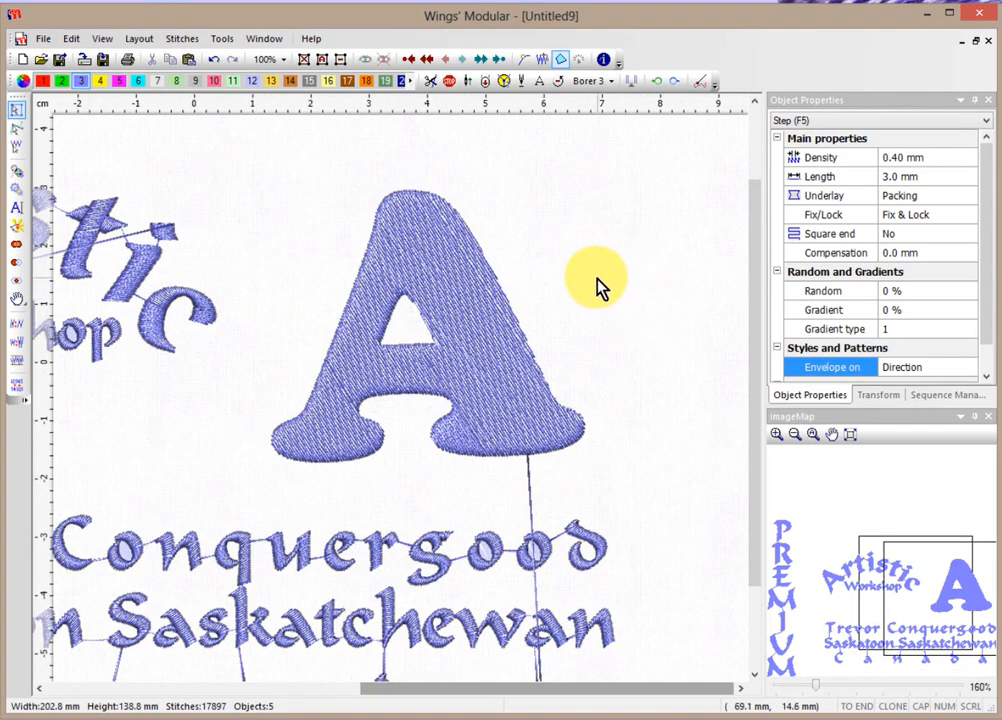
pyautogui.click(419, 234)
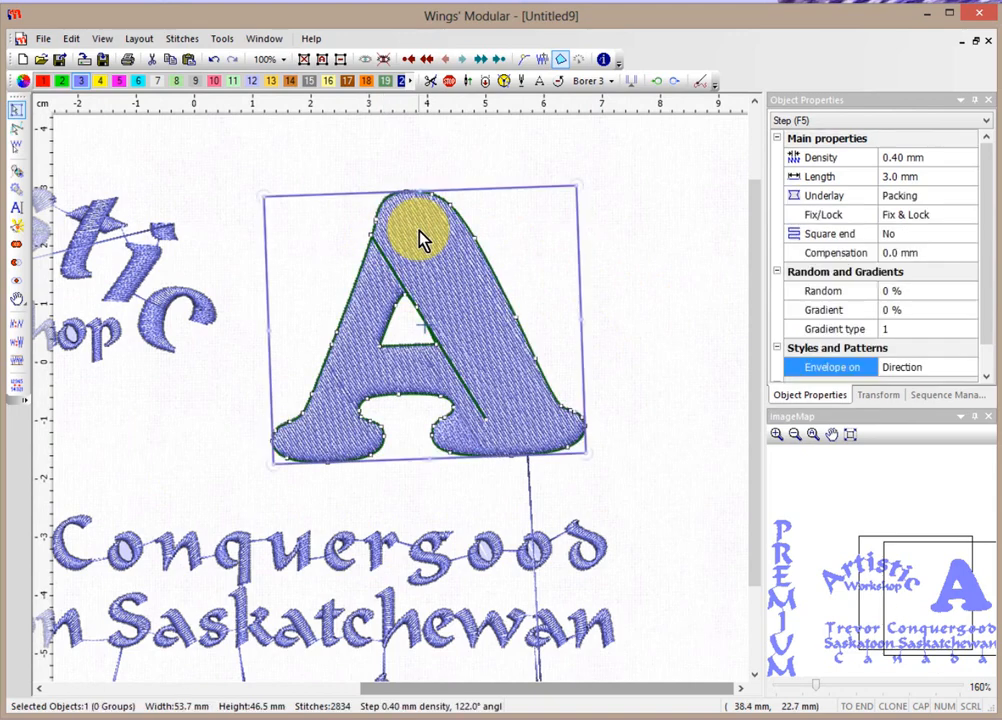
# Add a vector fill to the A, tracing its line down the right stroke to the foot.
pyautogui.rightClick(419, 236)
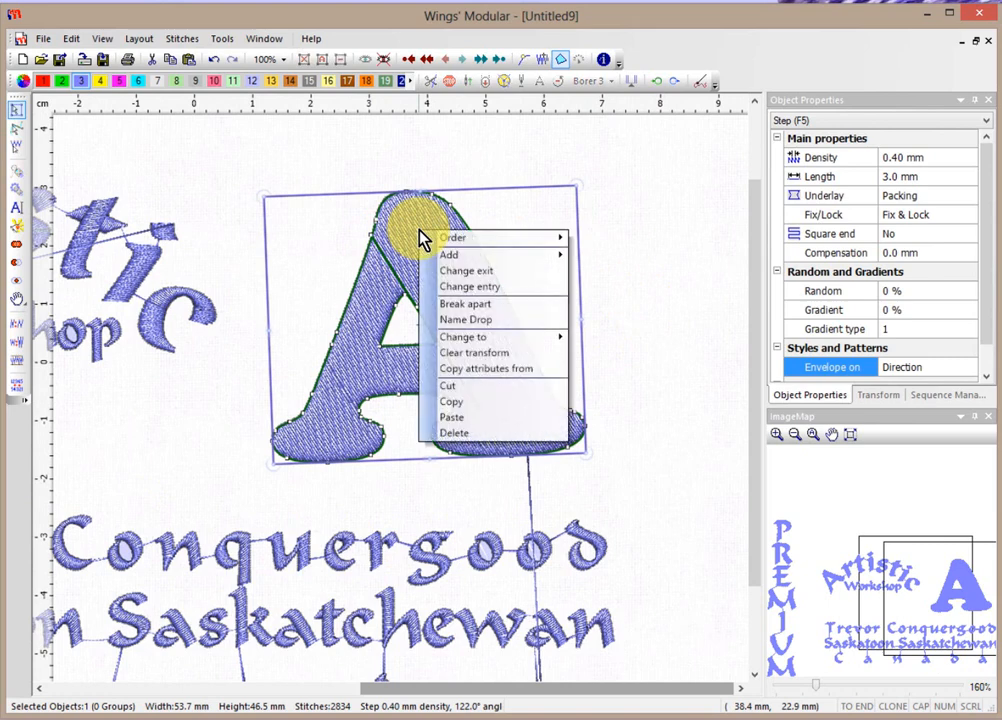
pyautogui.moveTo(466, 258)
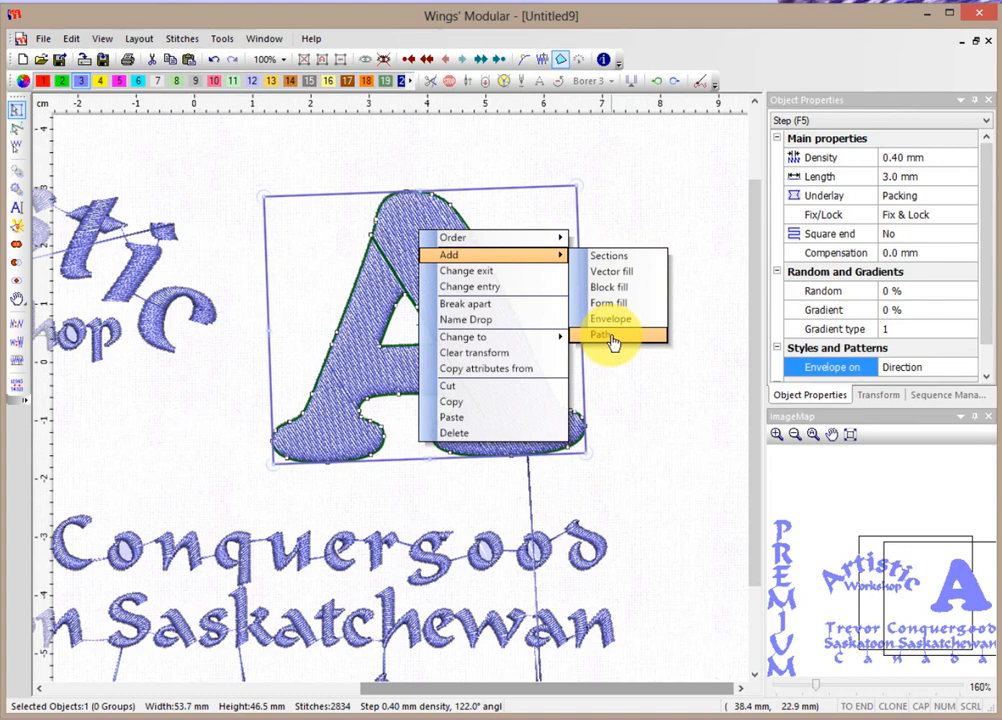
pyautogui.click(612, 258)
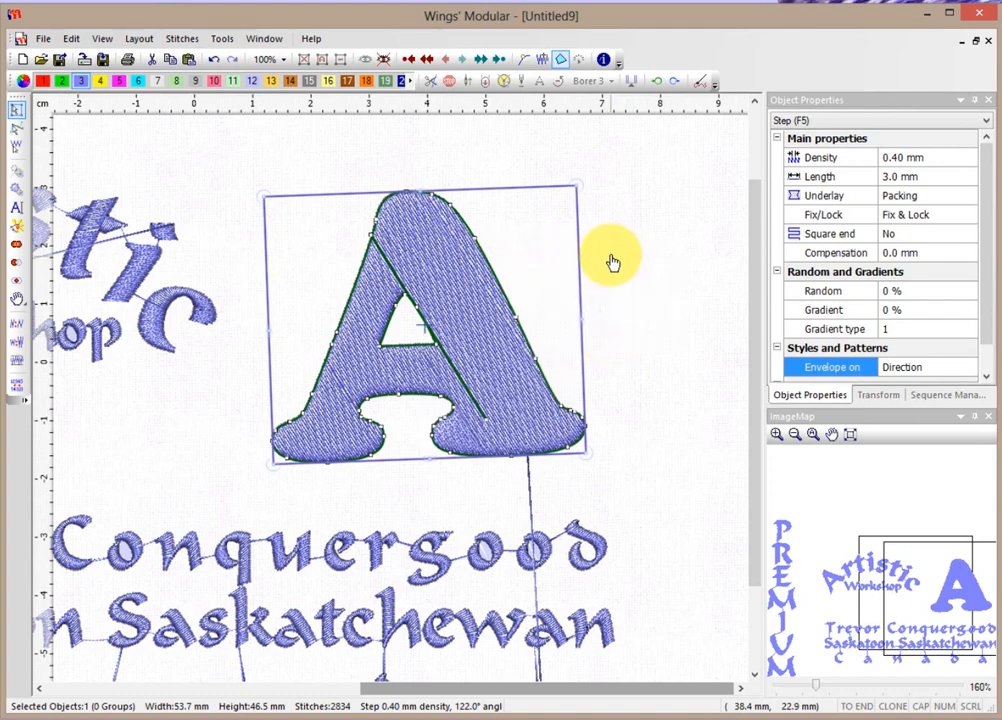
pyautogui.click(408, 221)
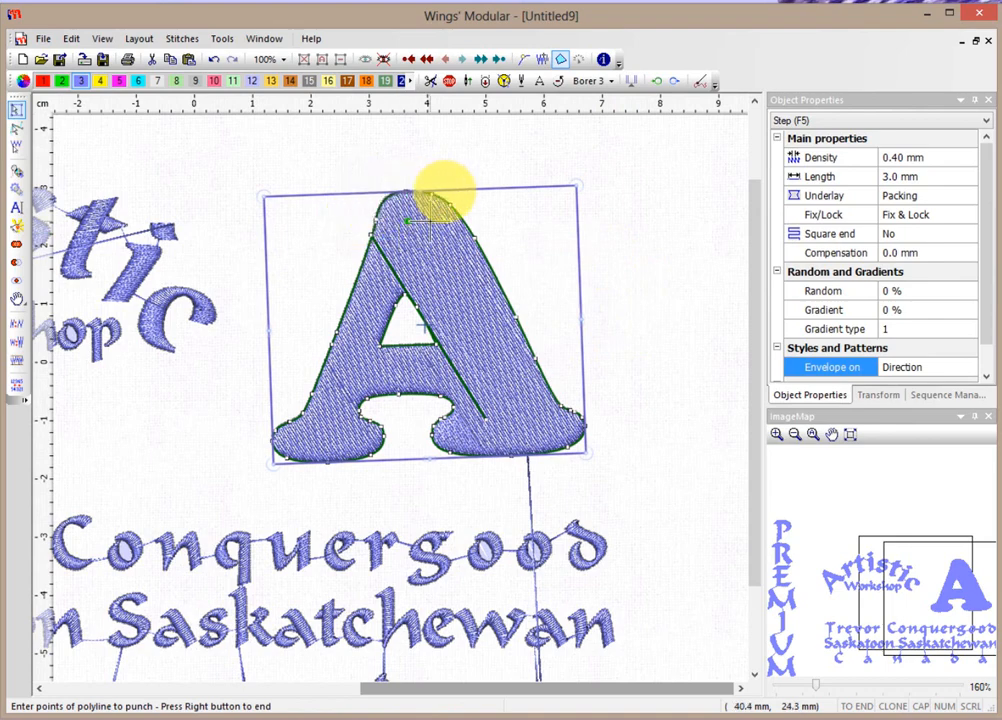
pyautogui.click(430, 221)
pyautogui.click(432, 250)
pyautogui.click(459, 282)
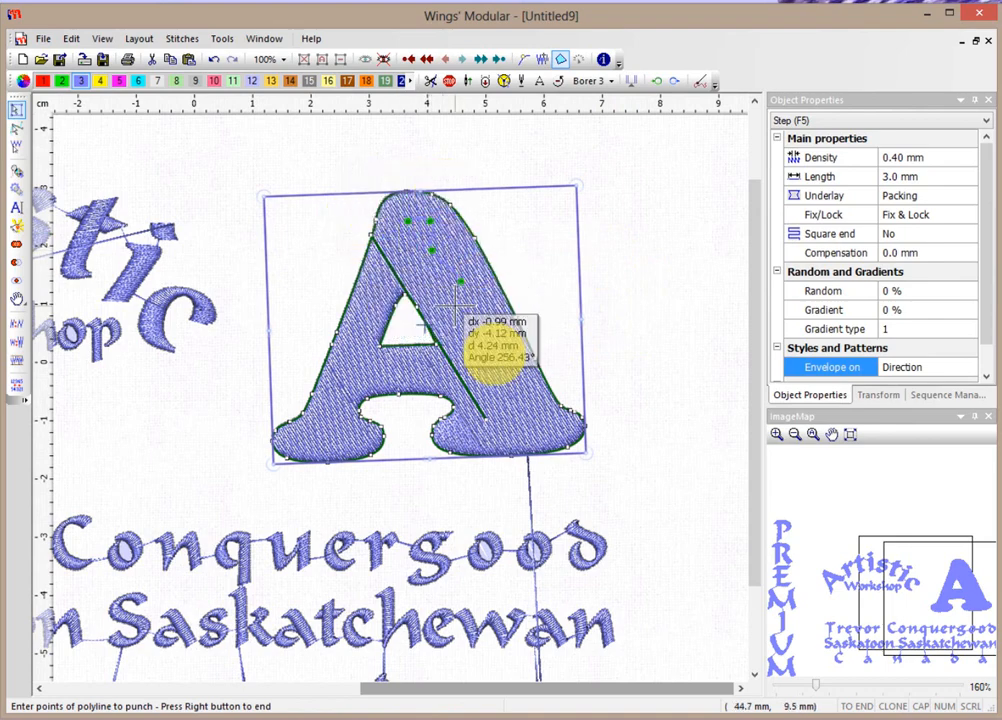
pyautogui.click(465, 321)
pyautogui.click(503, 342)
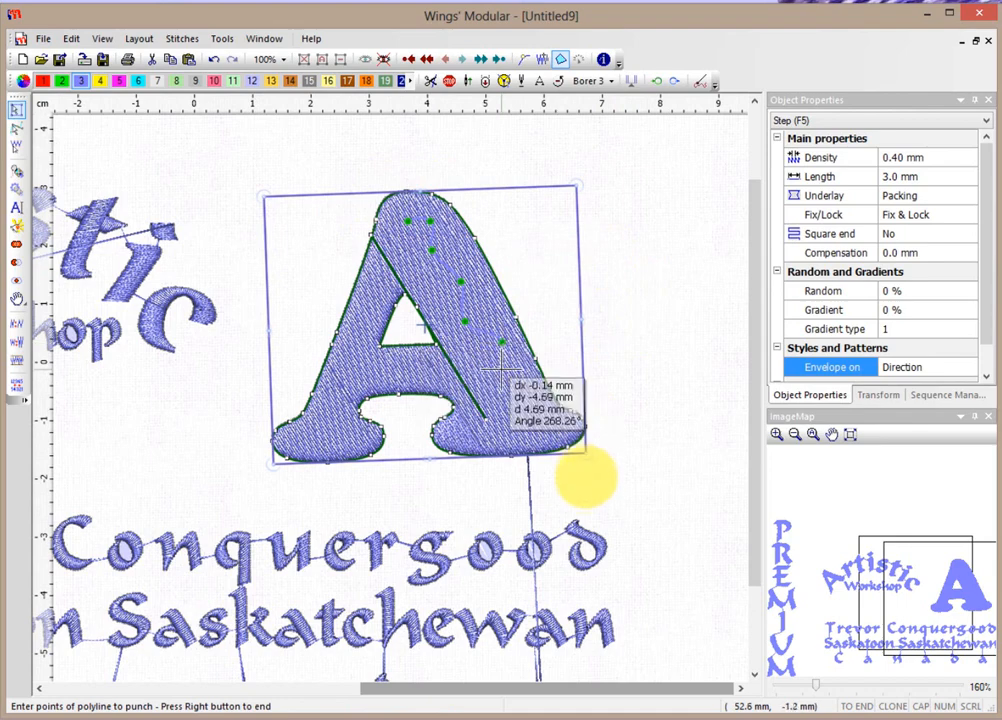
pyautogui.click(502, 374)
pyautogui.click(541, 397)
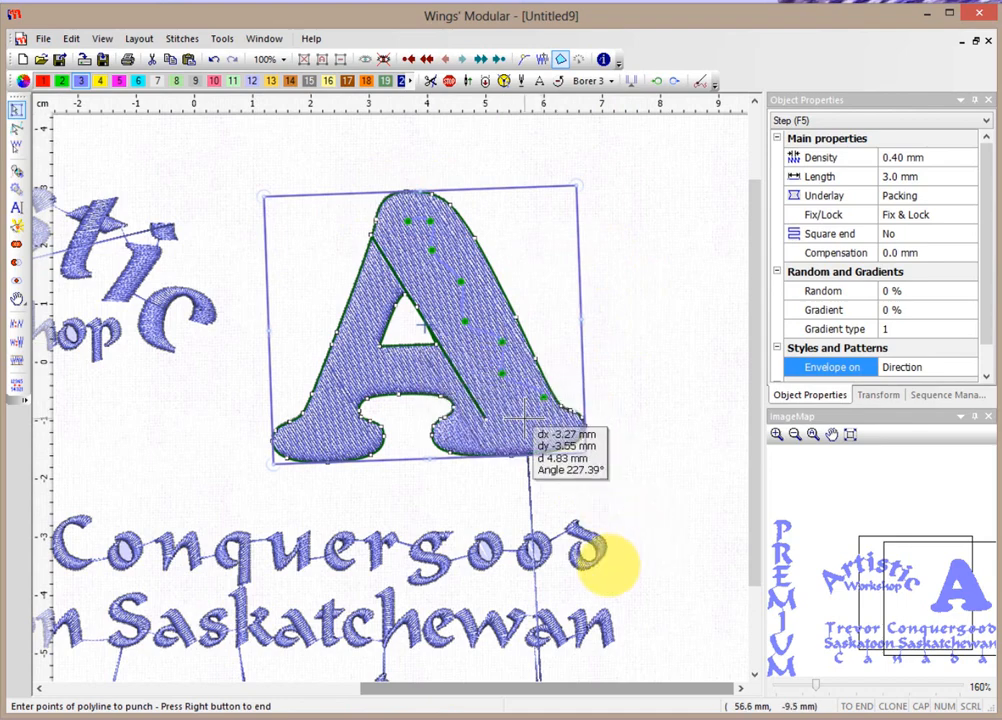
# Bring the wavy fill line back up the right stroke, finish it, and reselect the A.
pyautogui.click(521, 419)
pyautogui.click(484, 393)
pyautogui.click(485, 360)
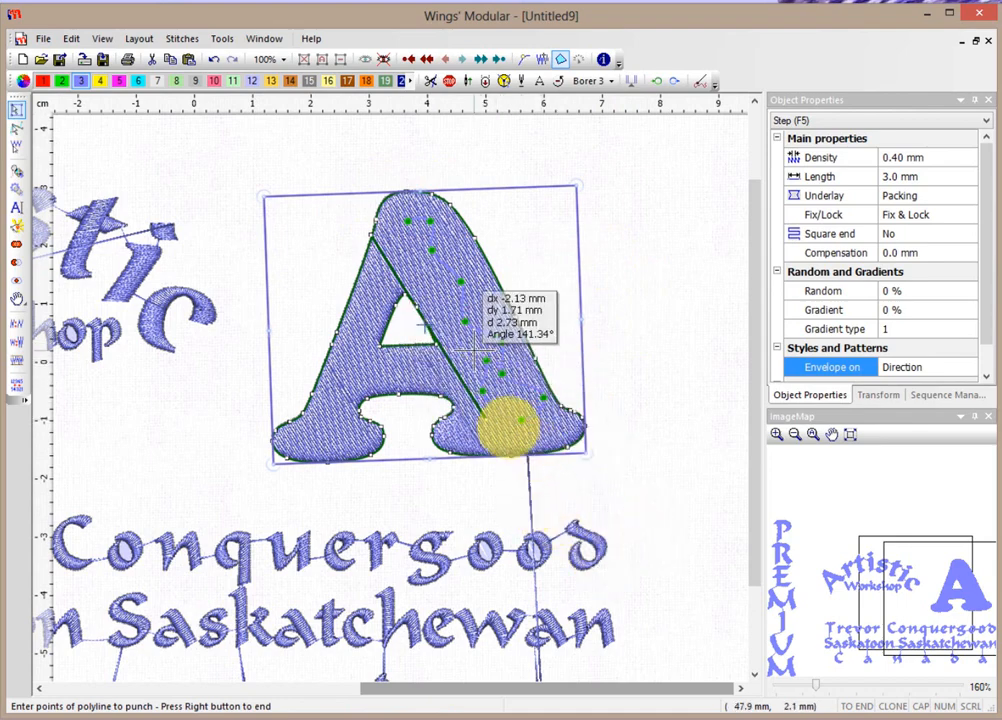
pyautogui.click(452, 333)
pyautogui.click(453, 293)
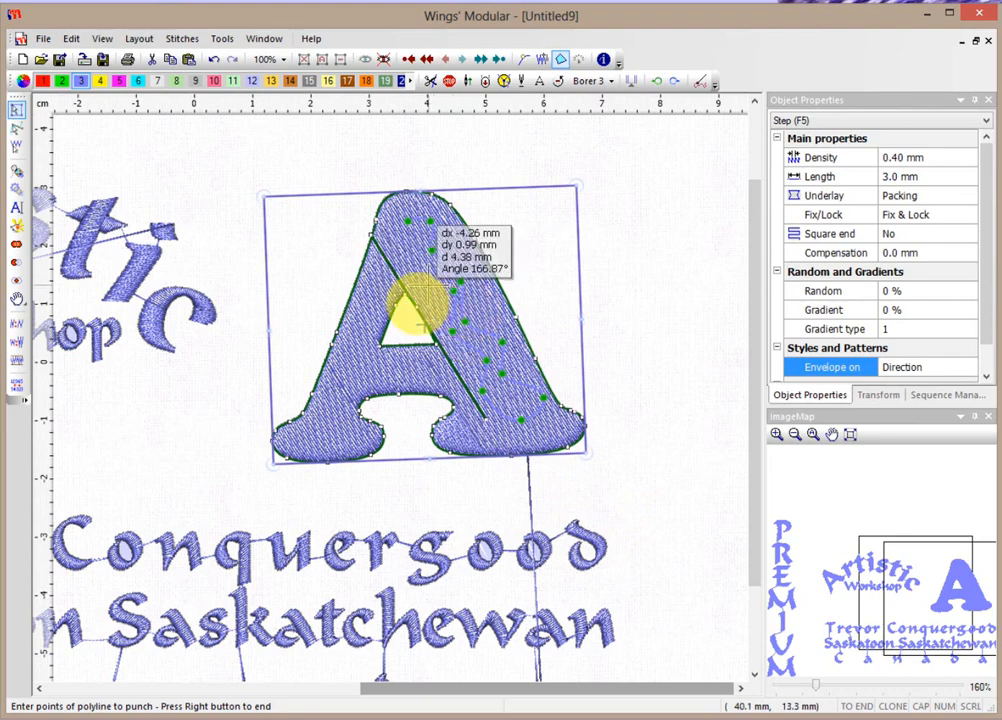
pyautogui.click(414, 267)
pyautogui.click(400, 232)
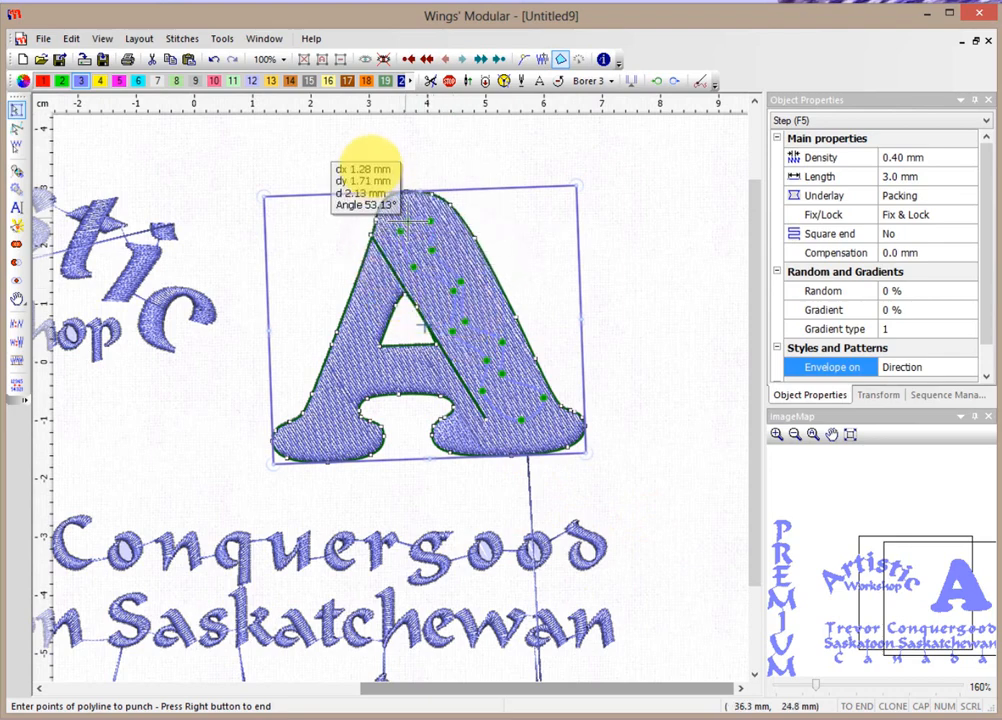
pyautogui.rightClick(408, 222)
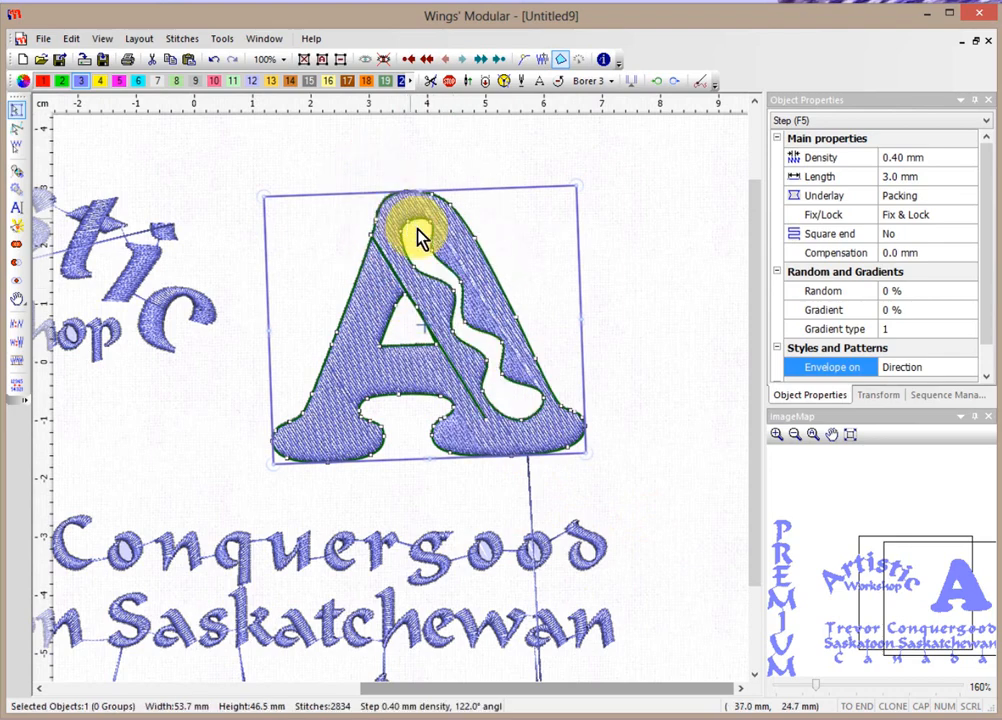
pyautogui.click(630, 285)
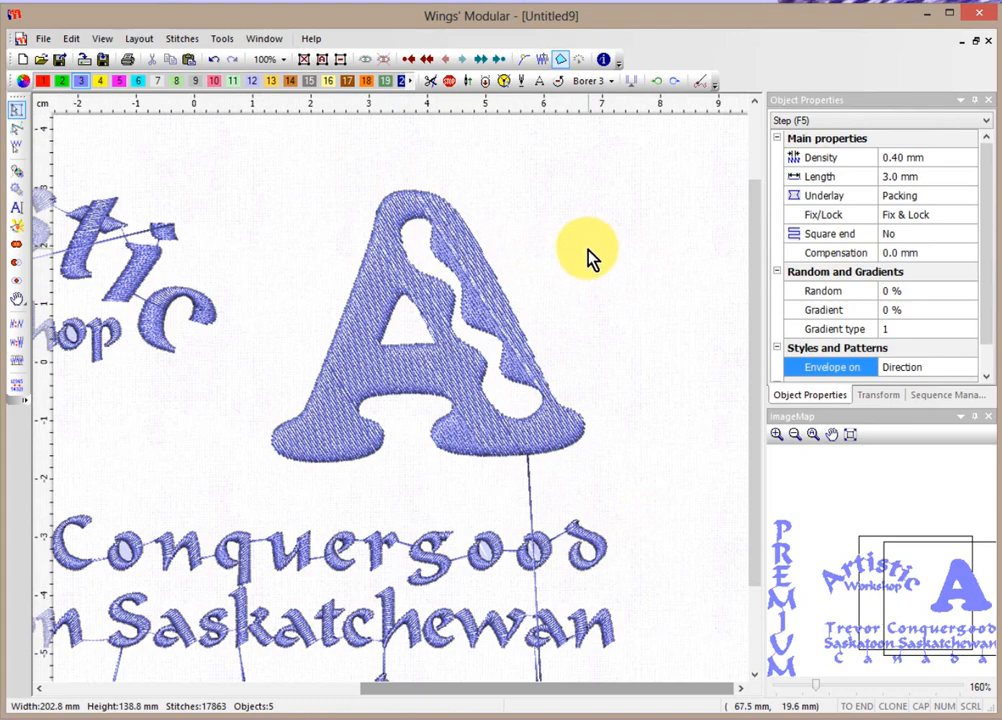
pyautogui.click(435, 363)
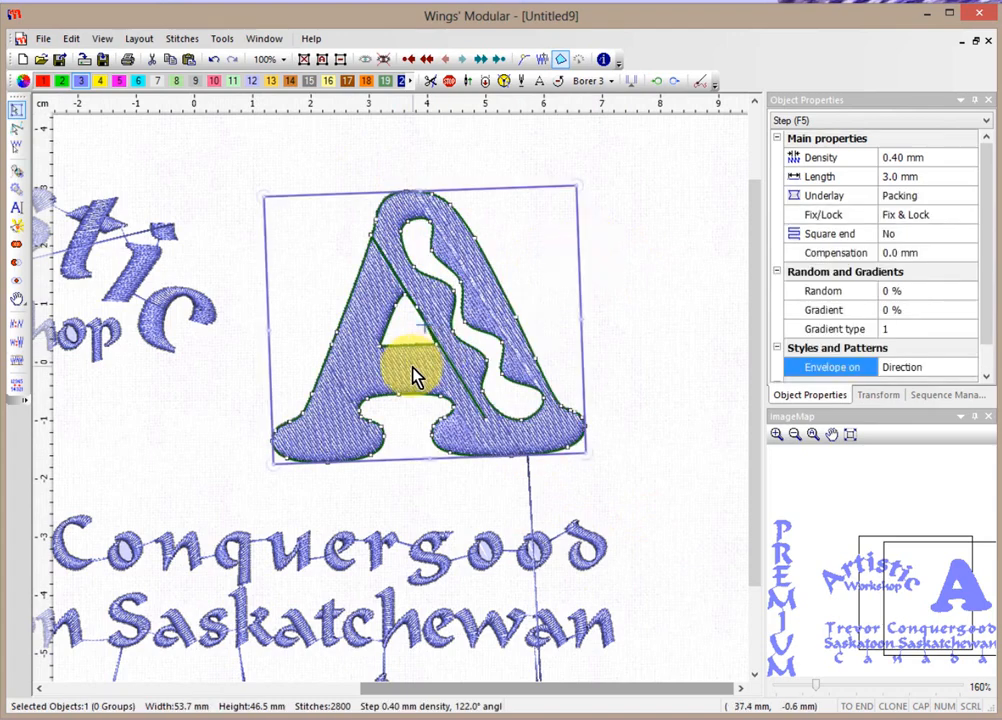
# Add a form fill to the A, tracing its line rightward across the crossbar.
pyautogui.rightClick(415, 375)
pyautogui.moveTo(453, 396)
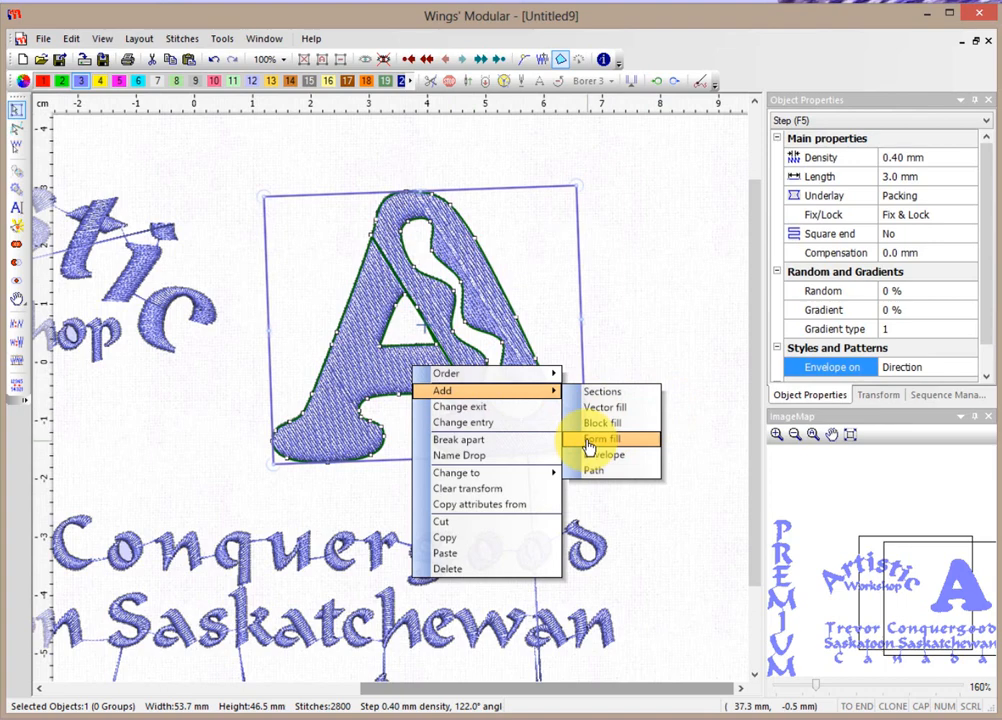
pyautogui.click(592, 440)
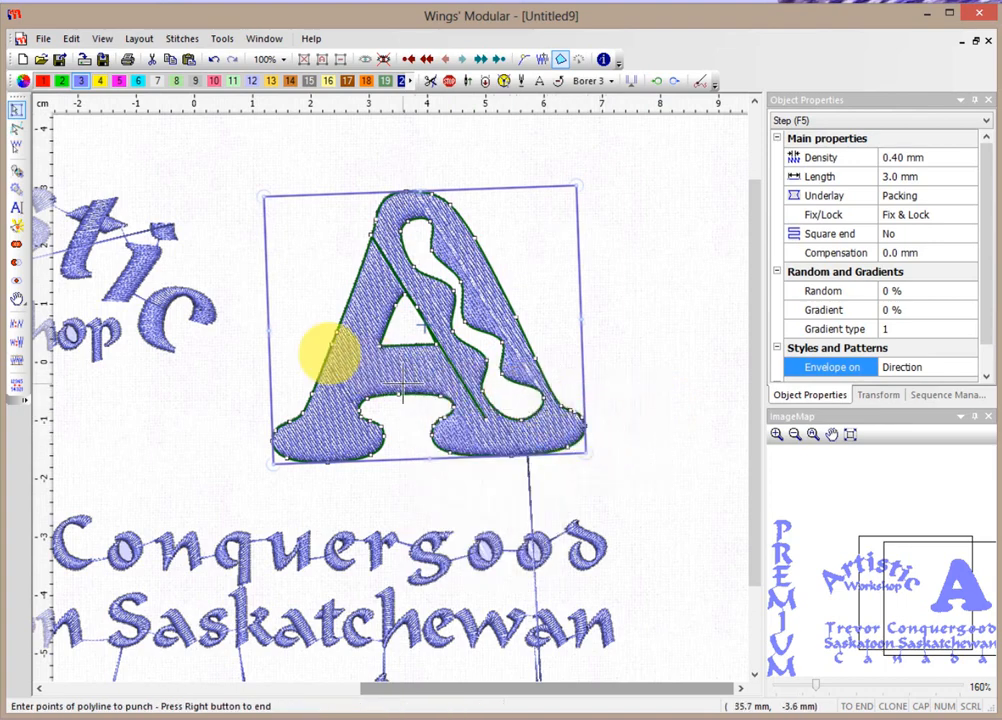
pyautogui.scroll(2, 235, 331)
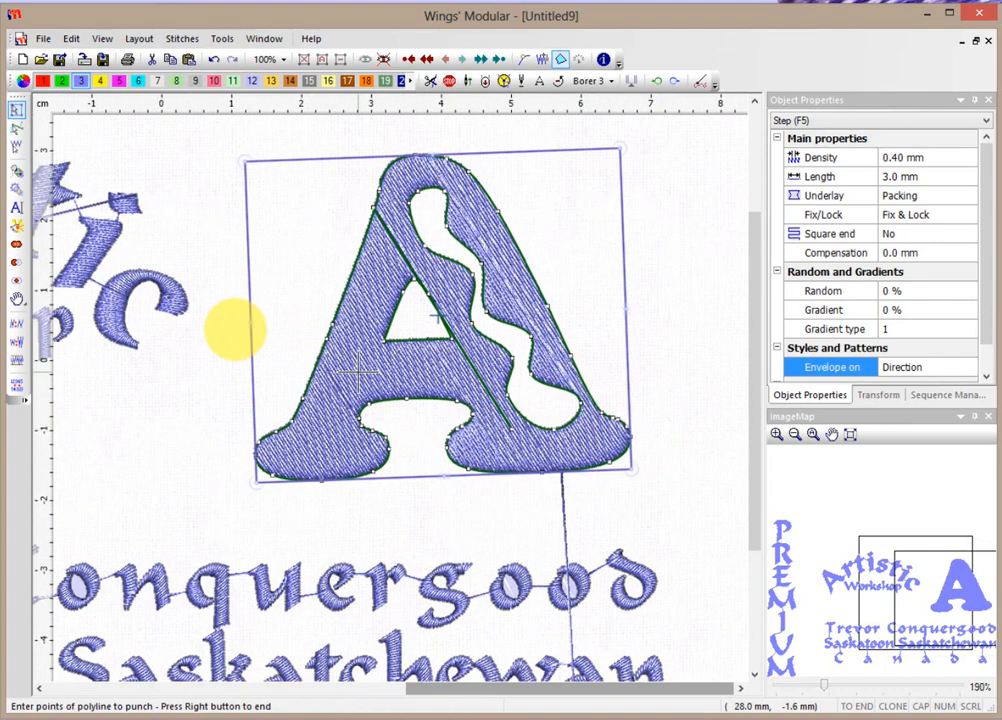
pyautogui.click(348, 365)
pyautogui.click(370, 351)
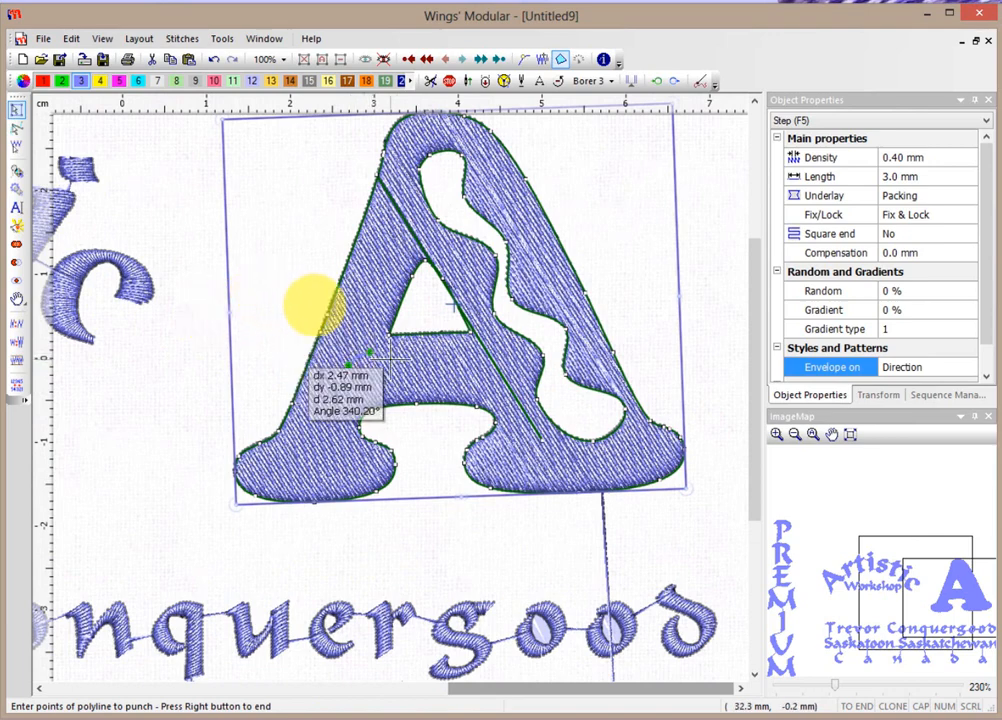
pyautogui.click(402, 363)
pyautogui.click(437, 352)
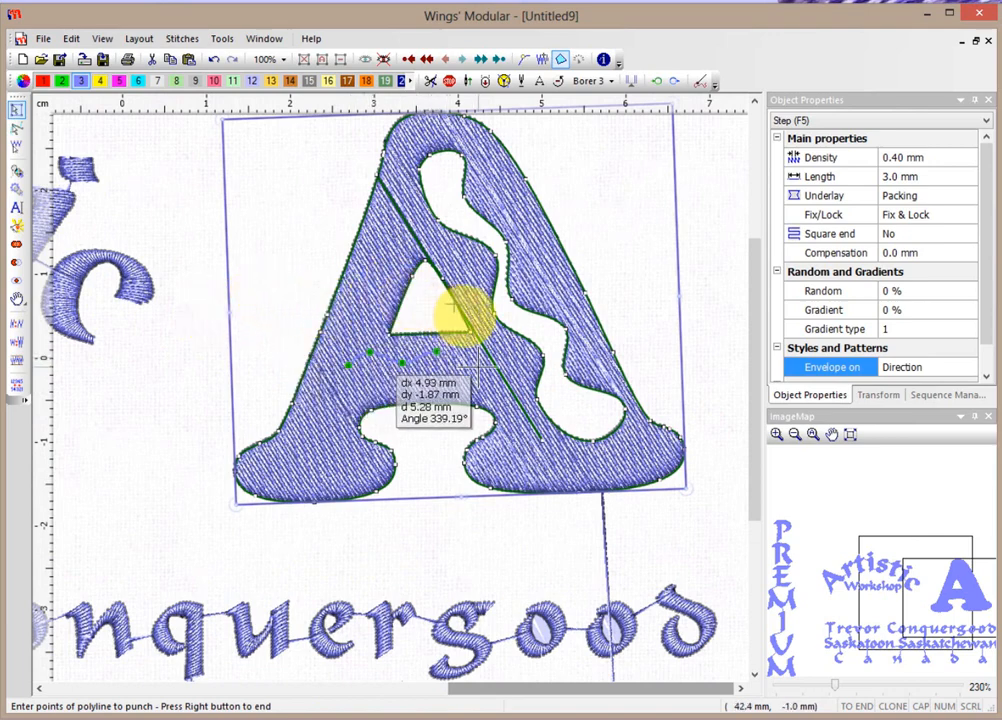
pyautogui.click(477, 365)
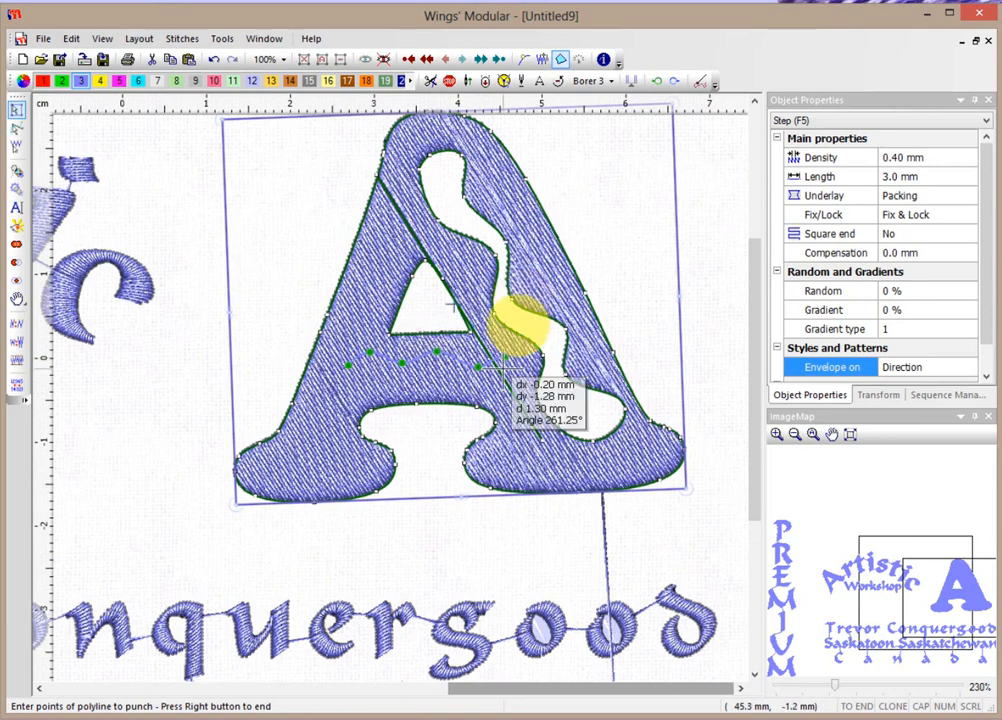
pyautogui.click(507, 358)
# Return the crossbar line to its left end, finish it, and zoom back out.
pyautogui.click(505, 386)
pyautogui.click(463, 381)
pyautogui.click(420, 376)
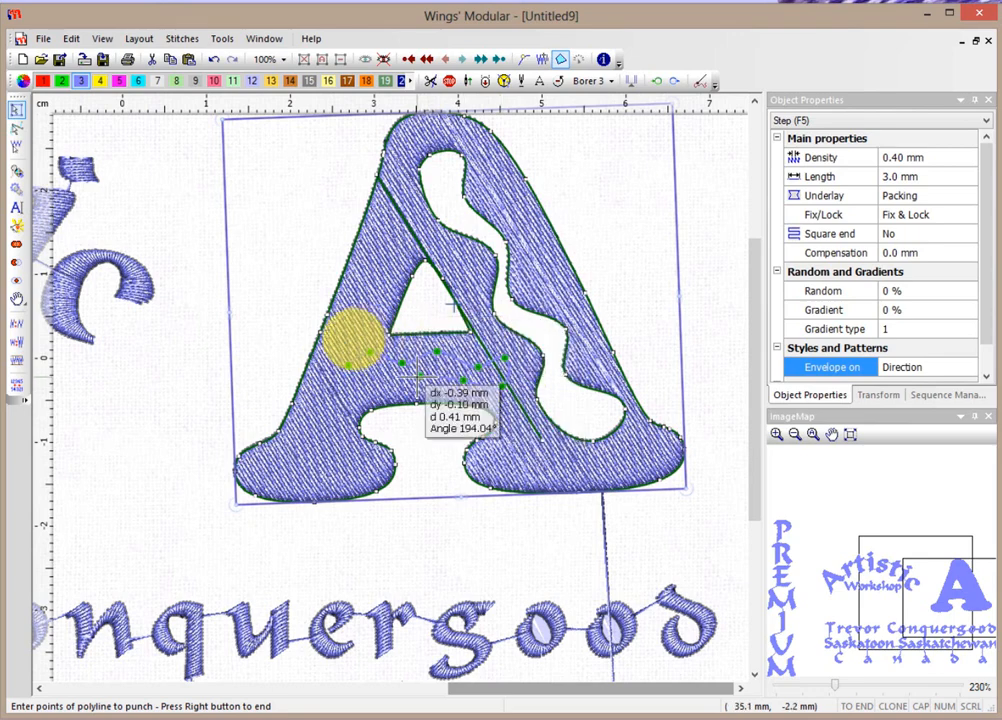
pyautogui.click(389, 388)
pyautogui.click(350, 390)
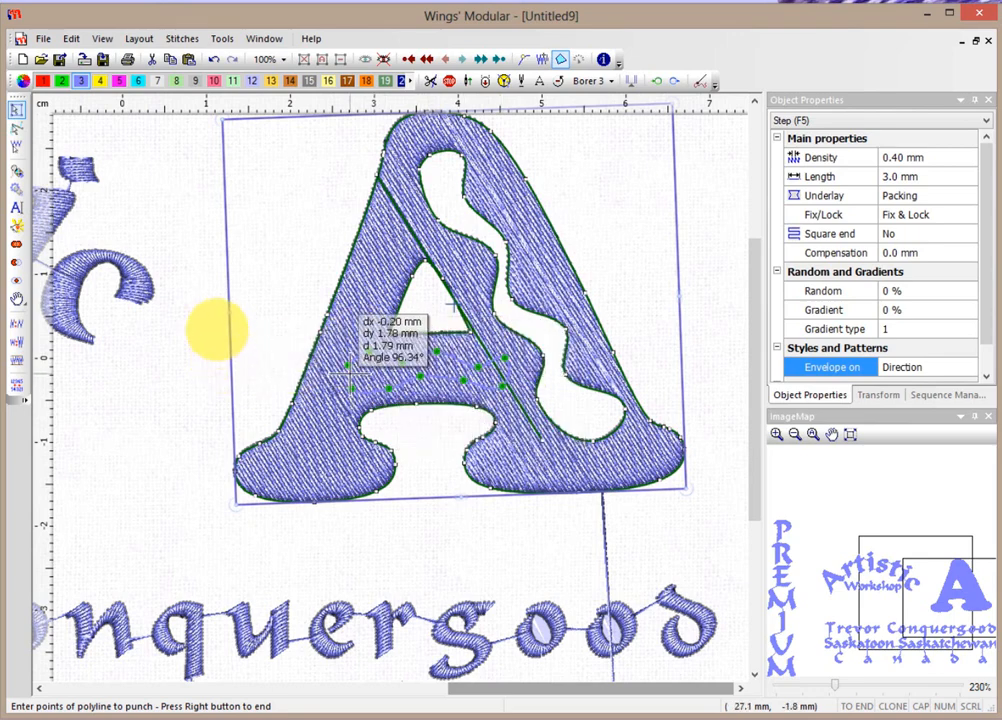
pyautogui.rightClick(348, 365)
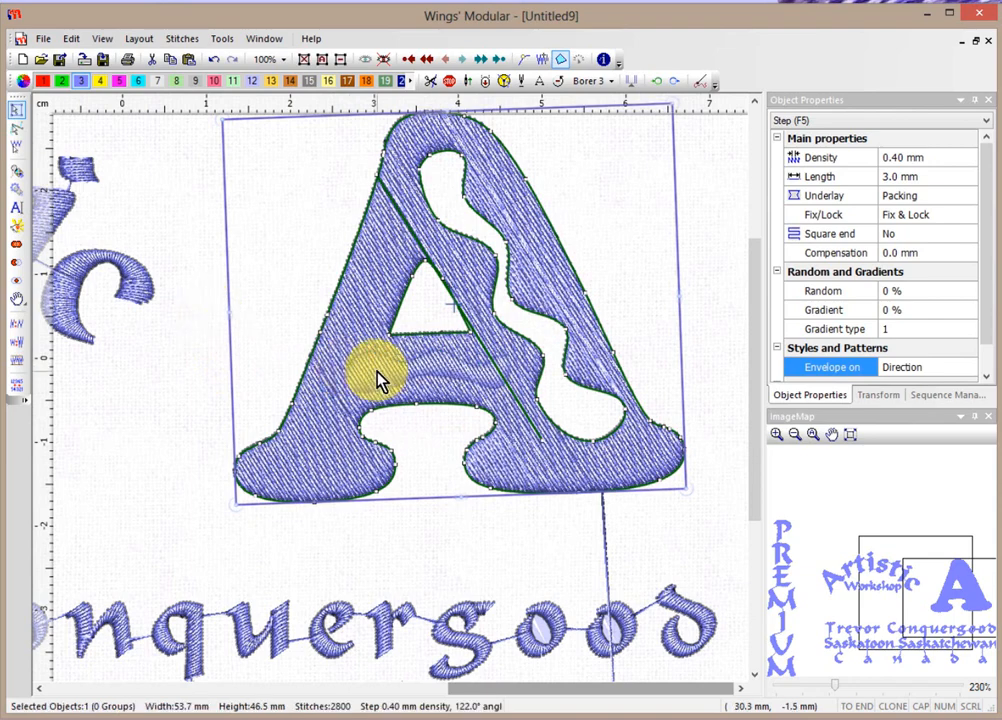
pyautogui.rightClick(380, 381)
pyautogui.click(240, 347)
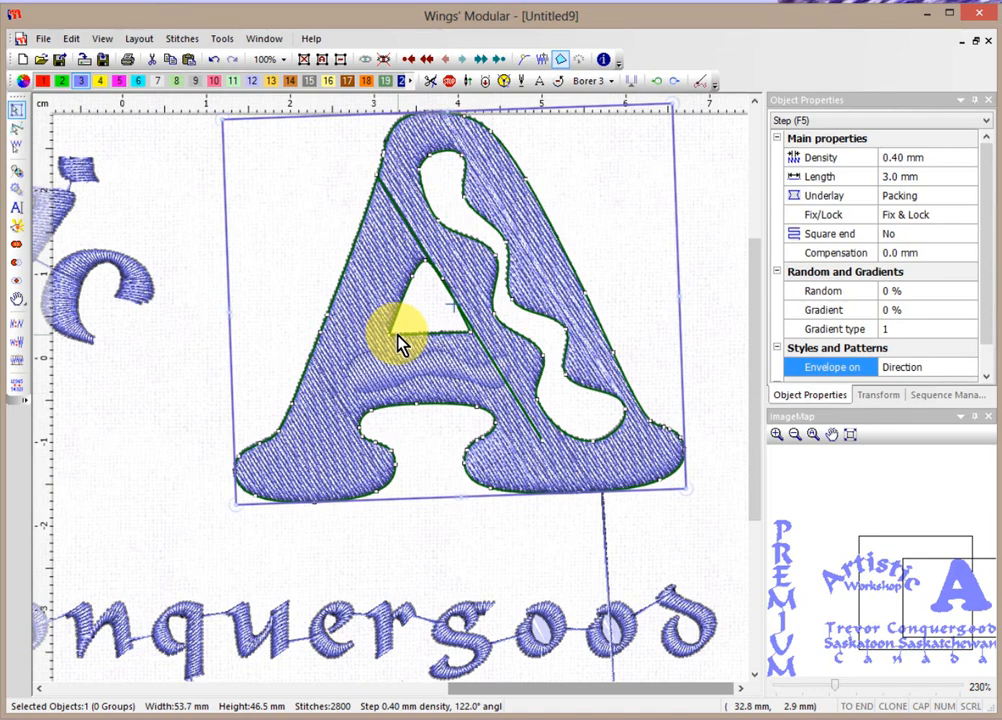
pyautogui.scroll(-5, 398, 342)
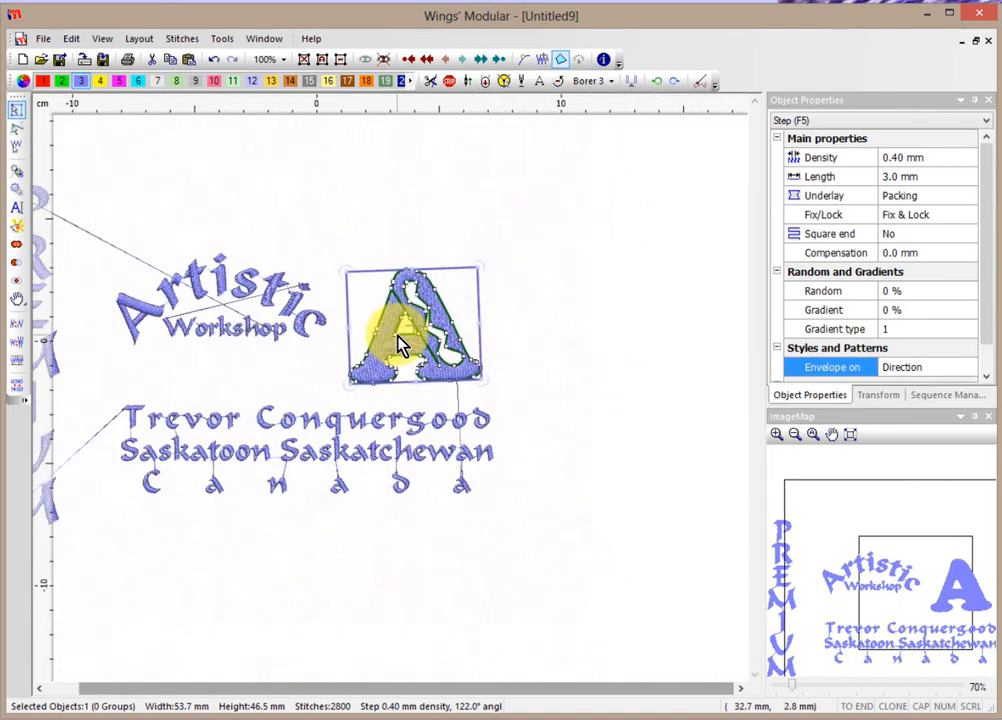
pyautogui.click(526, 292)
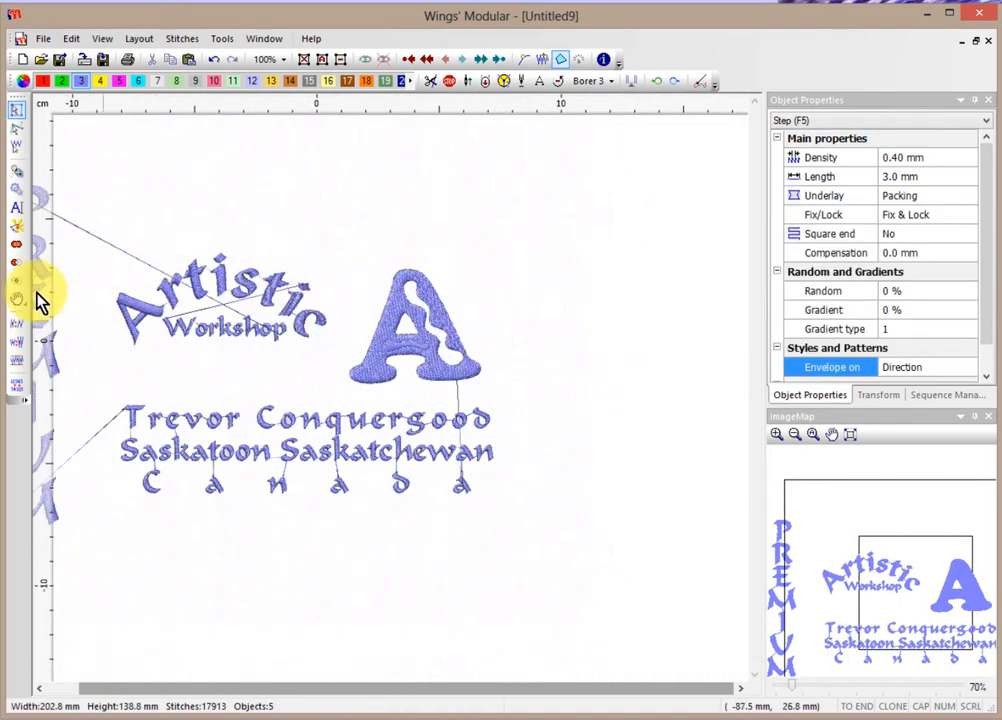
# Create a letter 'B' on a two-point baseline just right of the A.
pyautogui.click(16, 207)
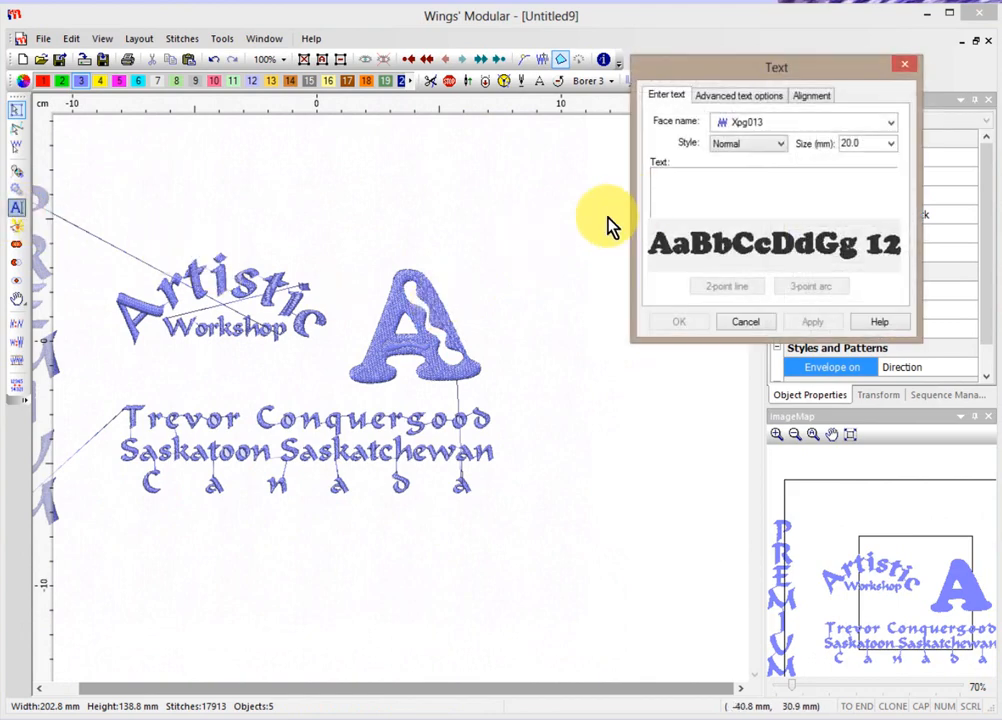
pyautogui.write('B')
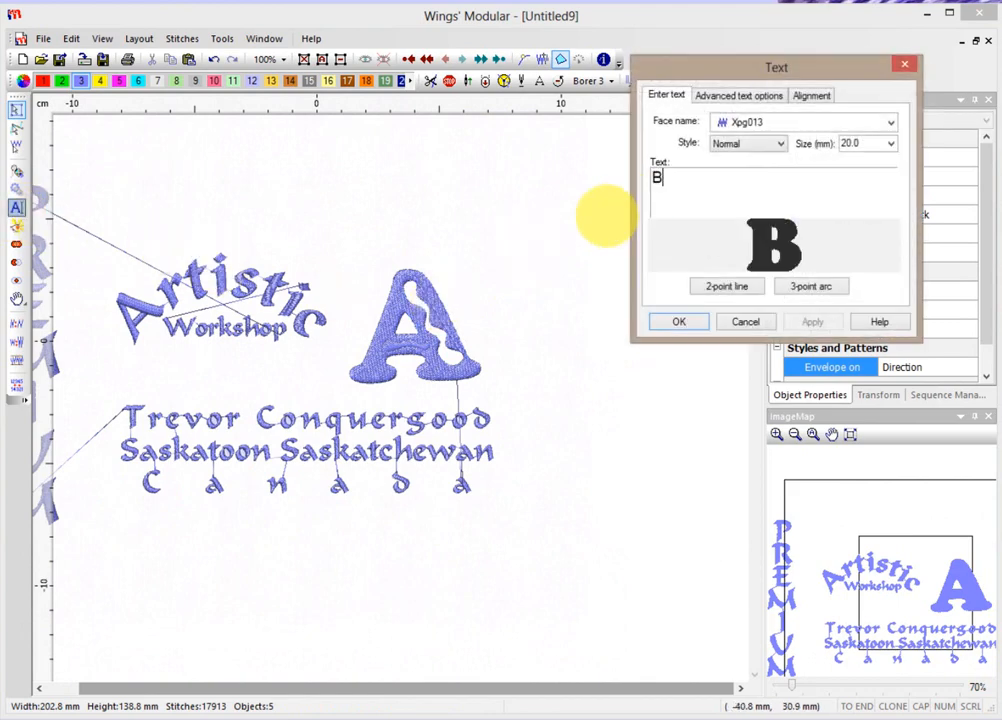
pyautogui.click(720, 290)
pyautogui.click(441, 398)
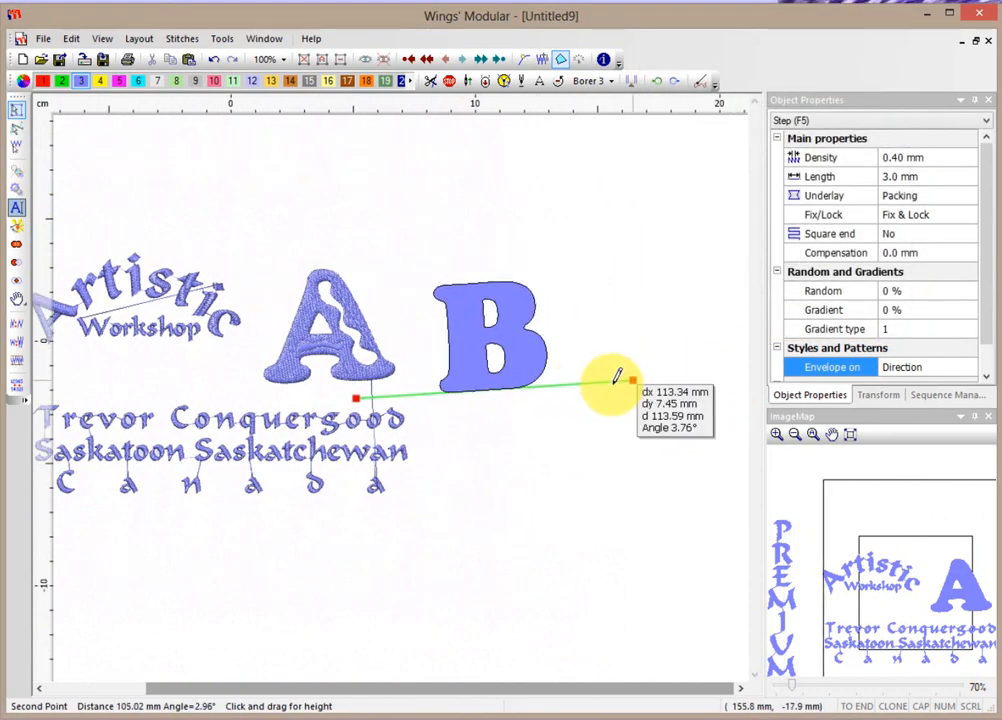
pyautogui.click(621, 379)
pyautogui.click(626, 377)
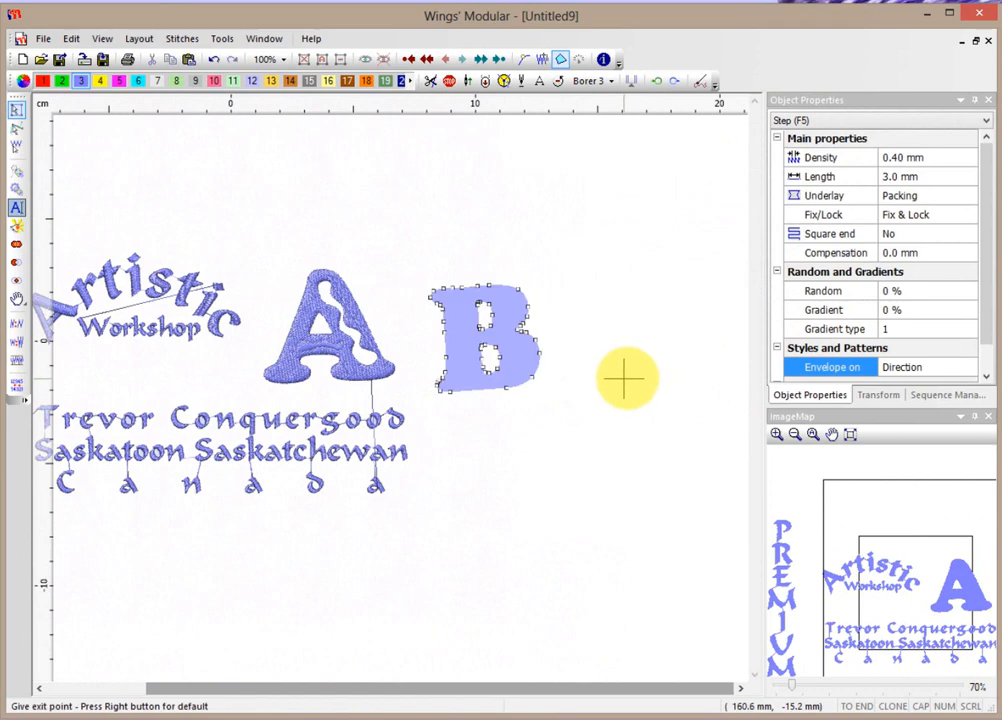
pyautogui.click(624, 380)
# Add a vector fill line through the B's stem to restitch it with a scale pattern.
pyautogui.rightClick(466, 342)
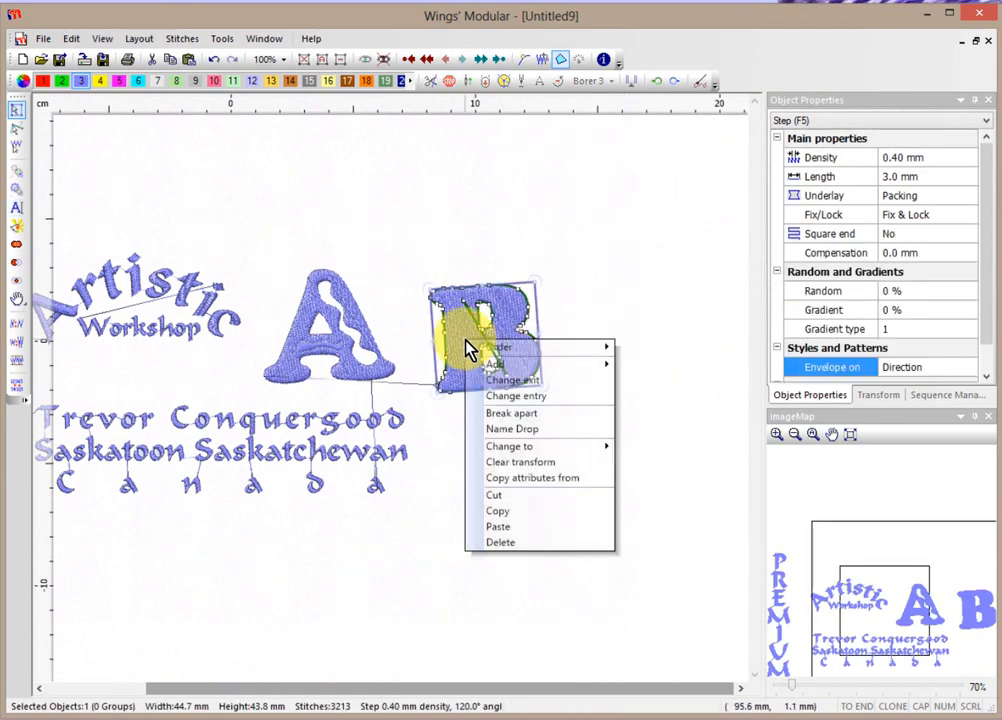
pyautogui.moveTo(508, 366)
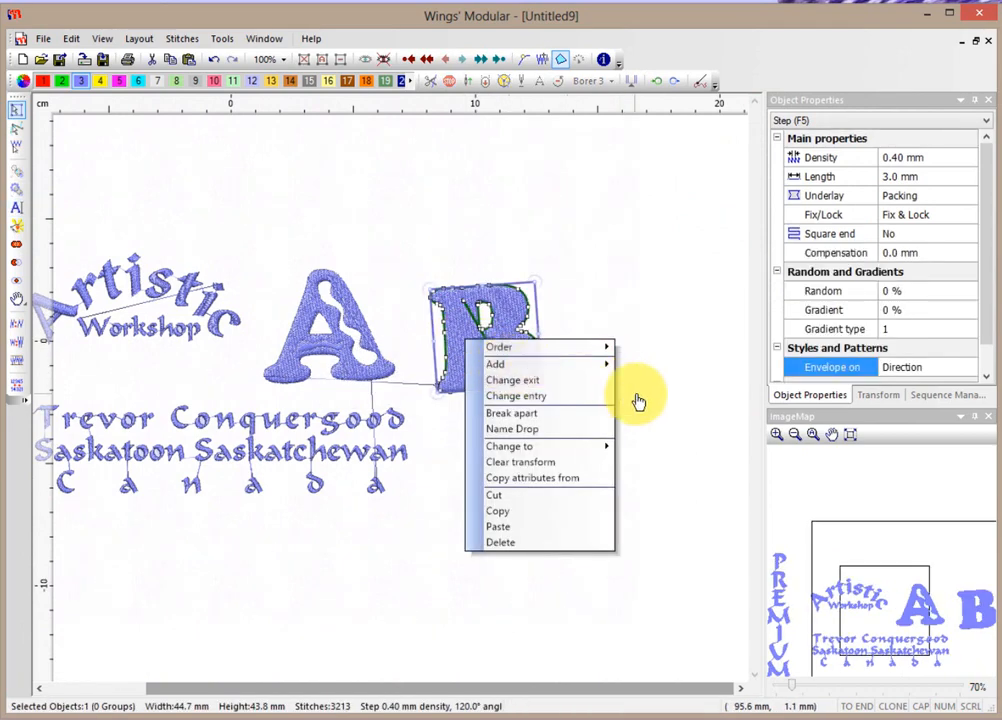
pyautogui.click(645, 382)
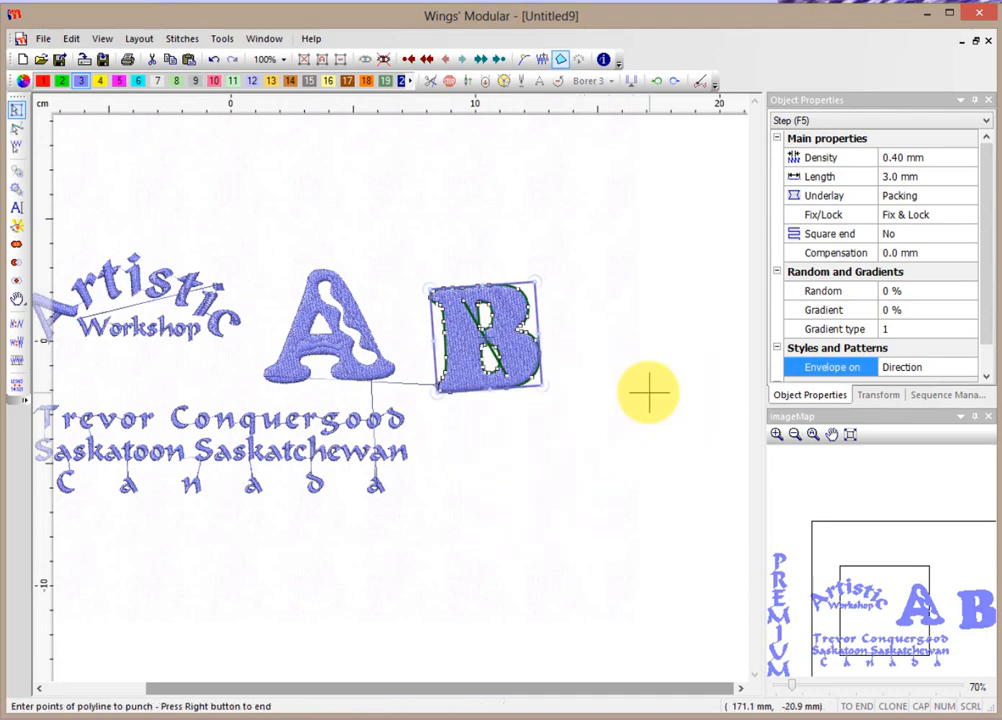
pyautogui.scroll(5, 466, 342)
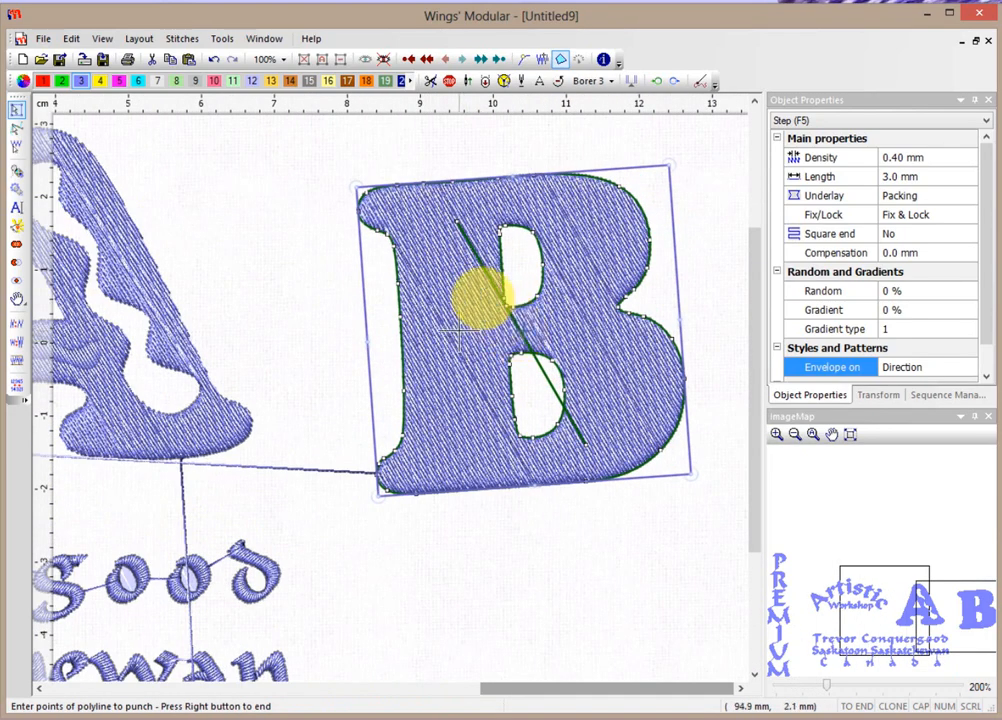
pyautogui.click(421, 316)
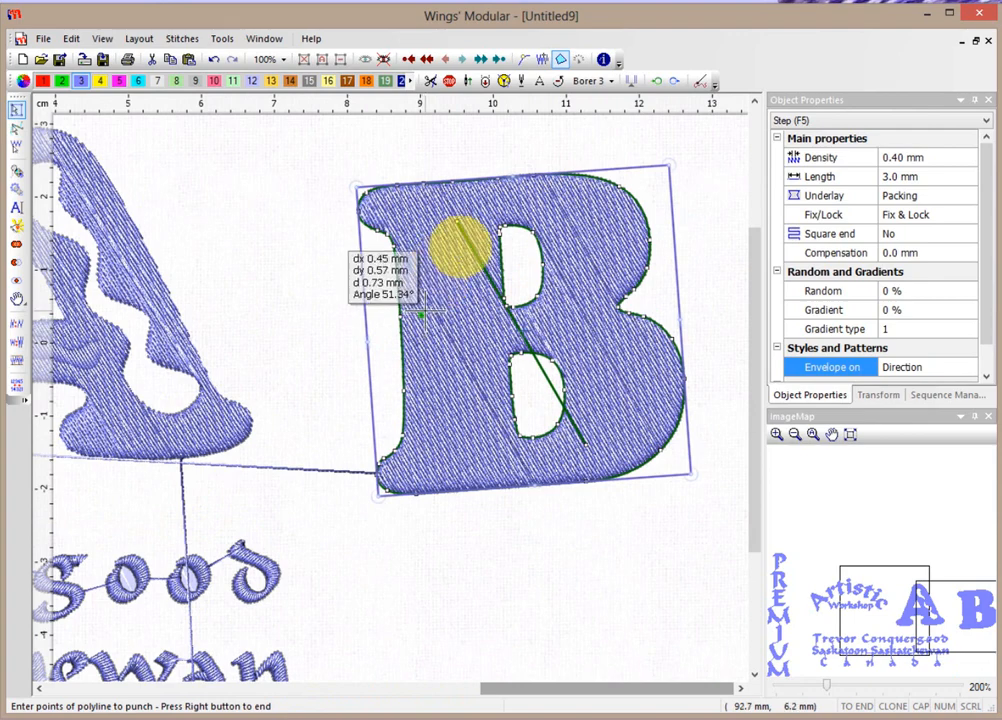
pyautogui.click(453, 289)
pyautogui.click(472, 323)
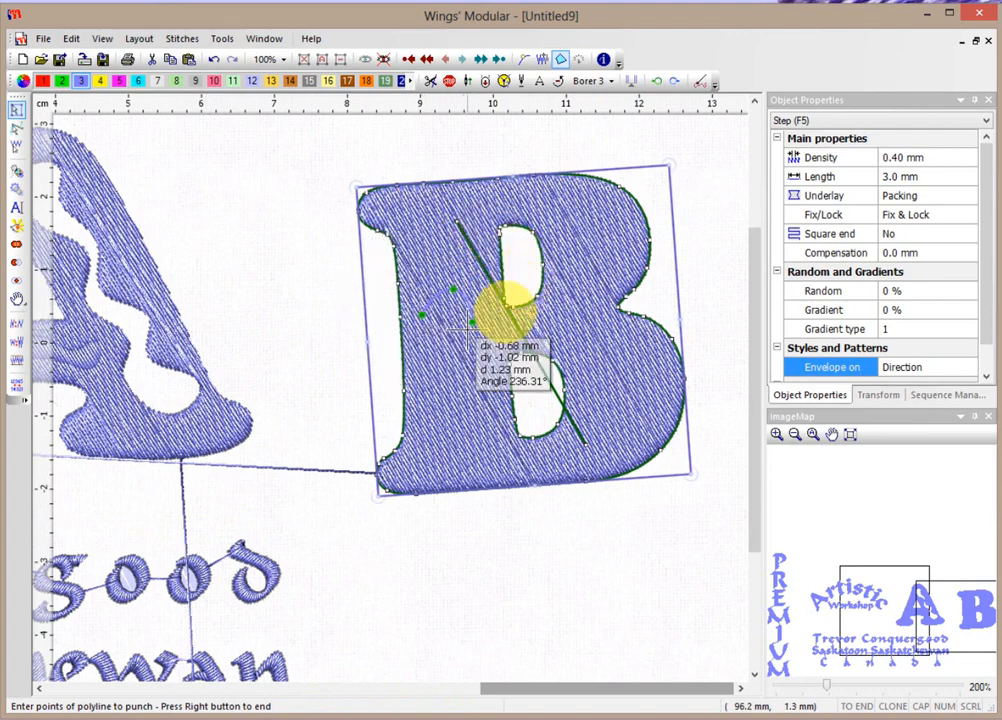
pyautogui.click(453, 372)
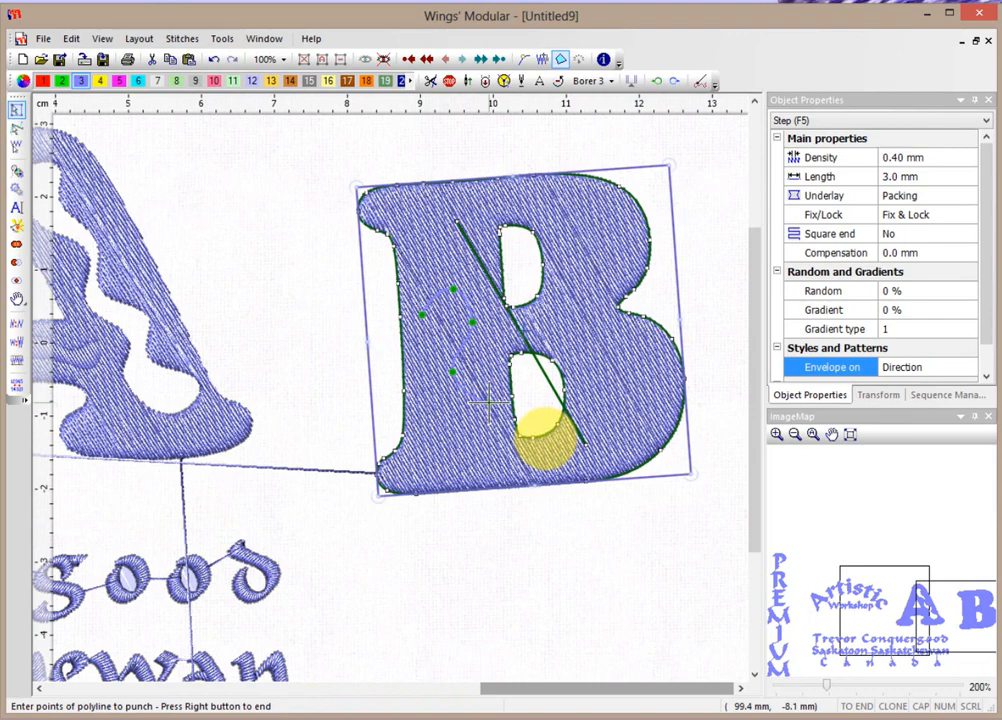
pyautogui.rightClick(490, 398)
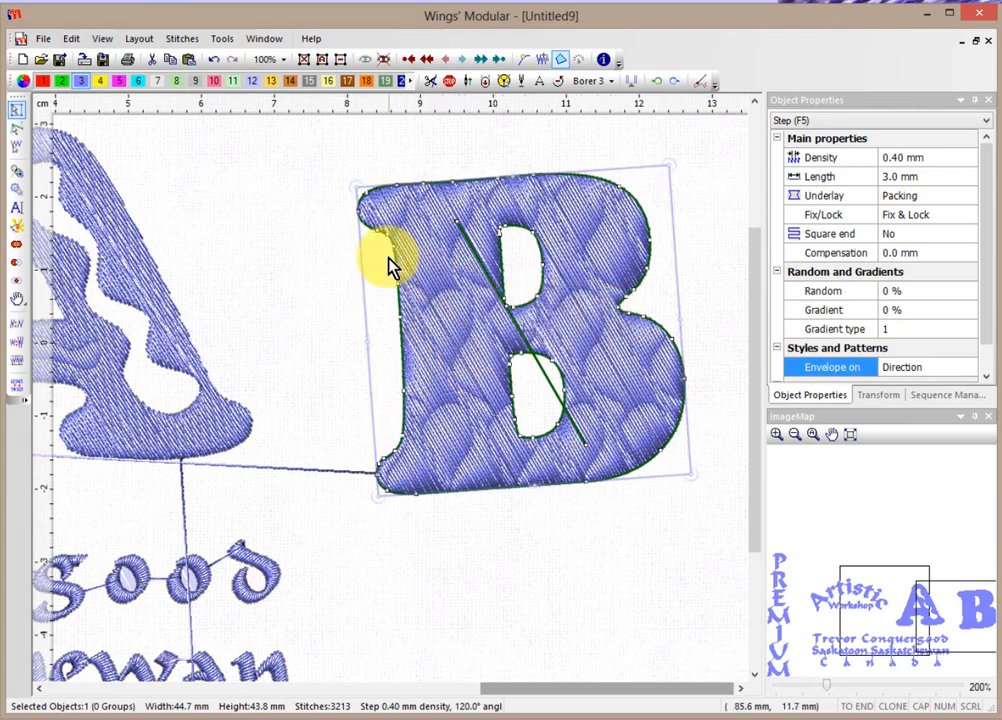
# Drag the B's direction-line nodes to bend its stitch angles, then zoom out to view A and B.
pyautogui.click(16, 128)
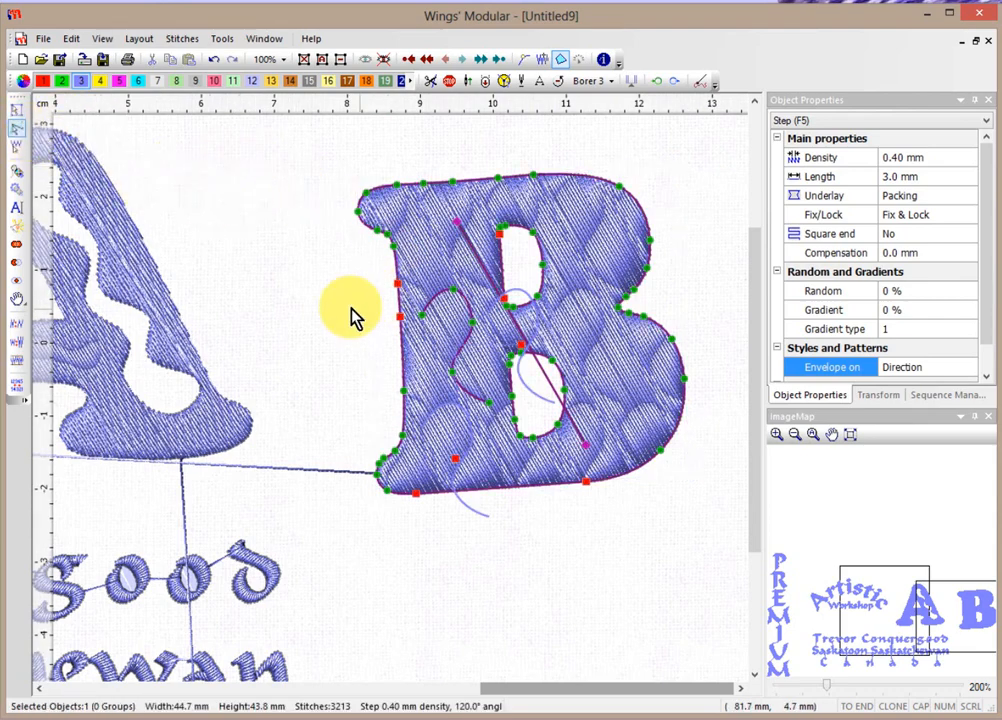
pyautogui.moveTo(489, 403); pyautogui.dragTo(489, 370)
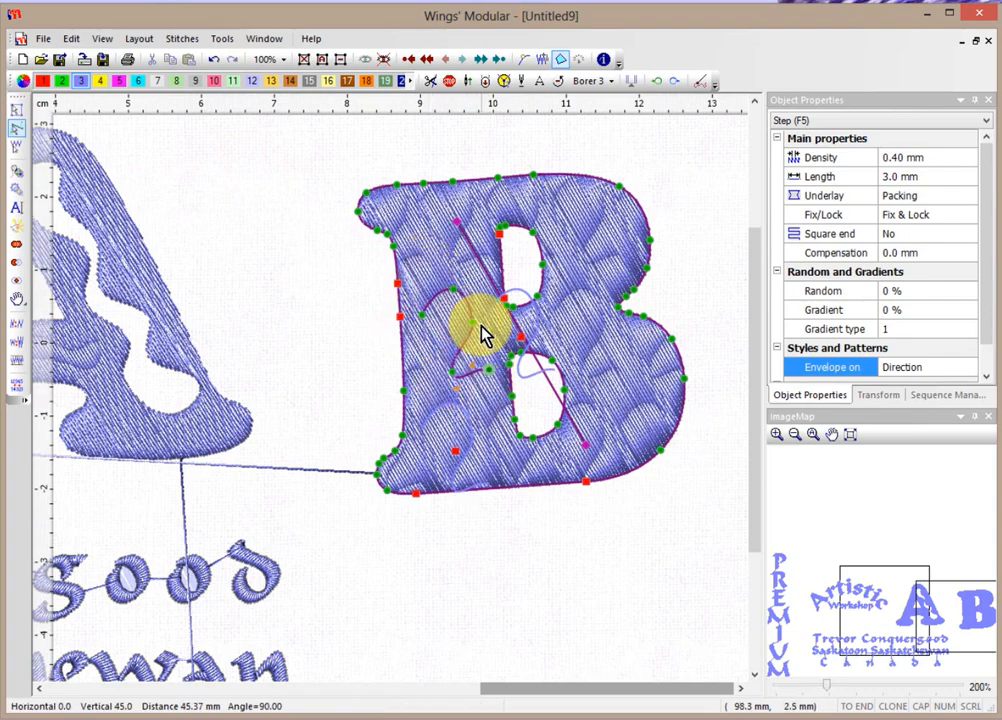
pyautogui.moveTo(455, 450)
pyautogui.mouseDown()
pyautogui.moveTo(475, 440)
pyautogui.moveTo(445, 436)
pyautogui.mouseUp()
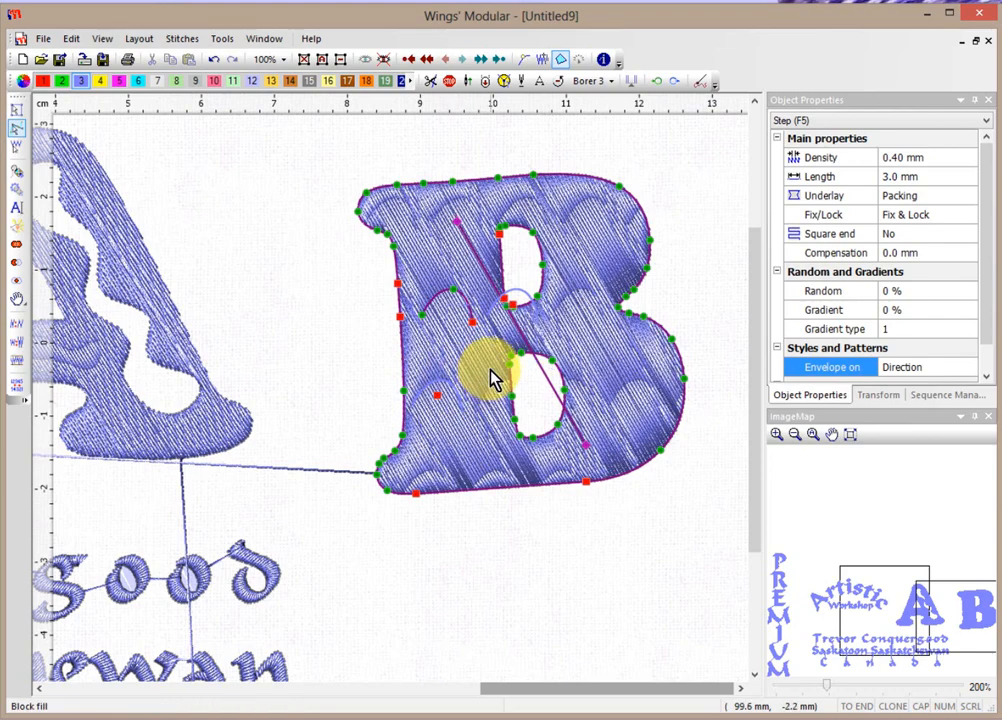
pyautogui.moveTo(474, 333)
pyautogui.mouseDown()
pyautogui.moveTo(452, 404)
pyautogui.moveTo(438, 412)
pyautogui.moveTo(454, 367)
pyautogui.mouseUp()
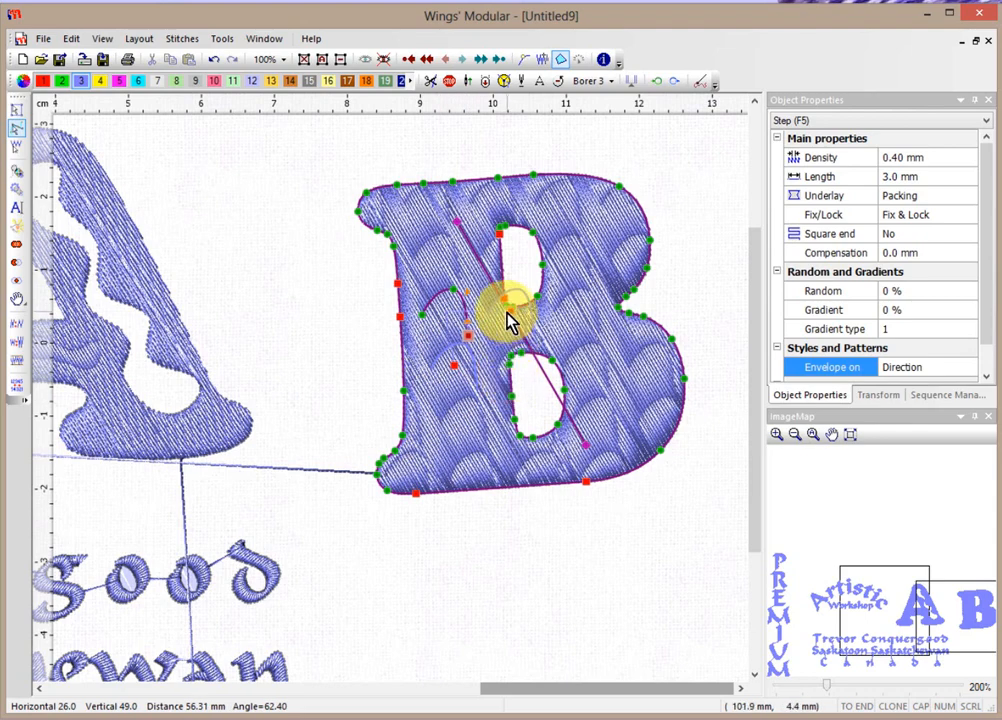
pyautogui.click(353, 401)
pyautogui.scroll(-2, 353, 401)
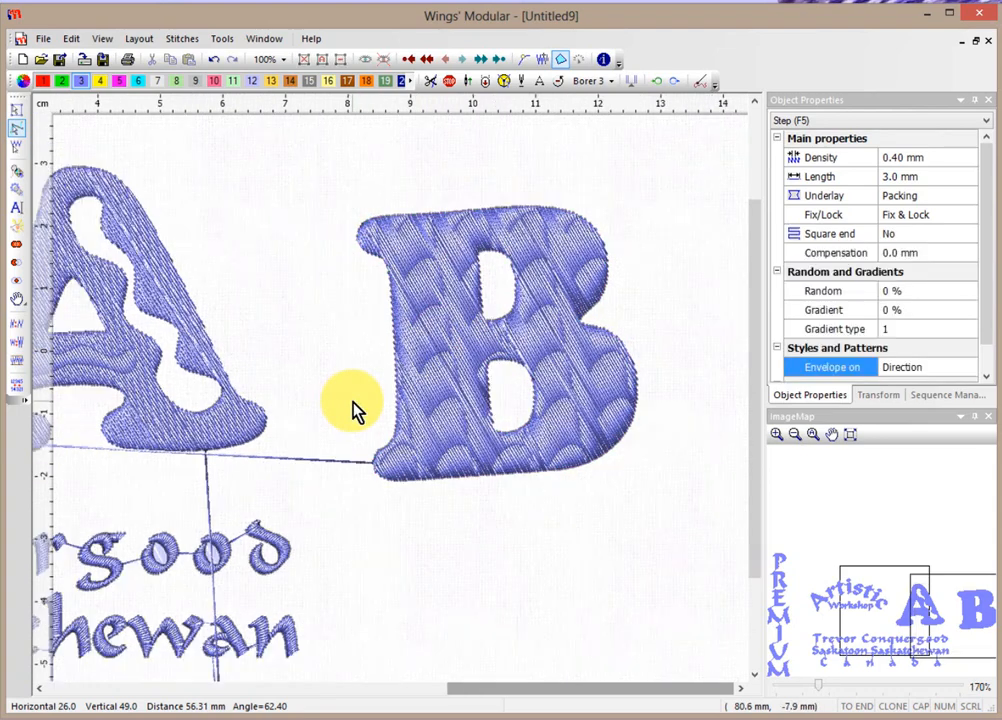
pyautogui.scroll(-1, 353, 410)
pyautogui.scroll(-2, 353, 410)
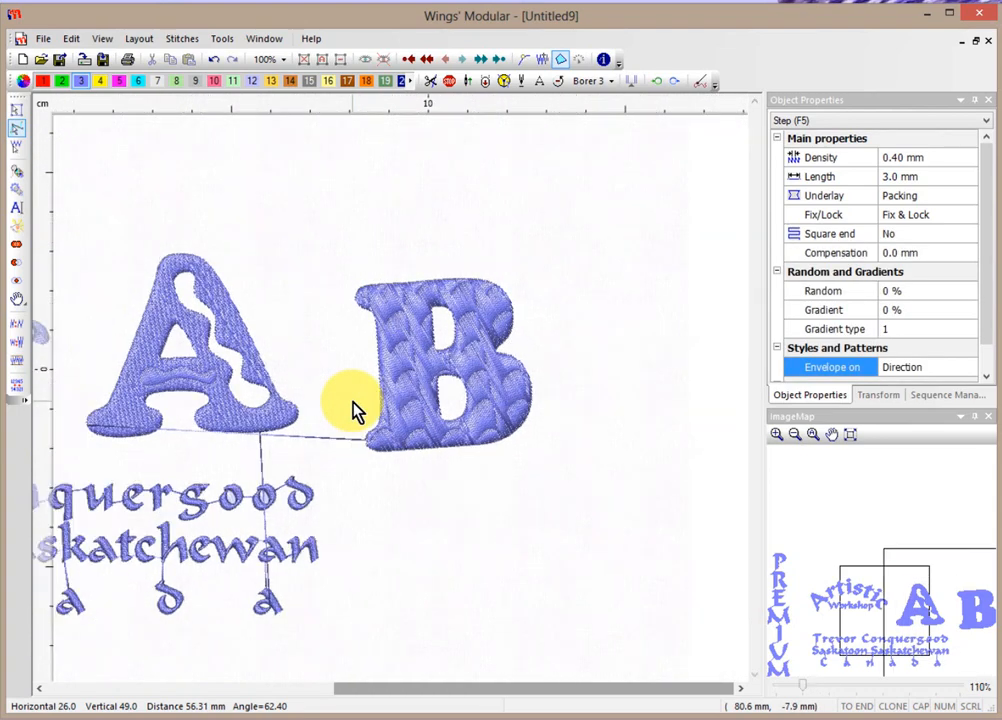
pyautogui.scroll(-1, 353, 410)
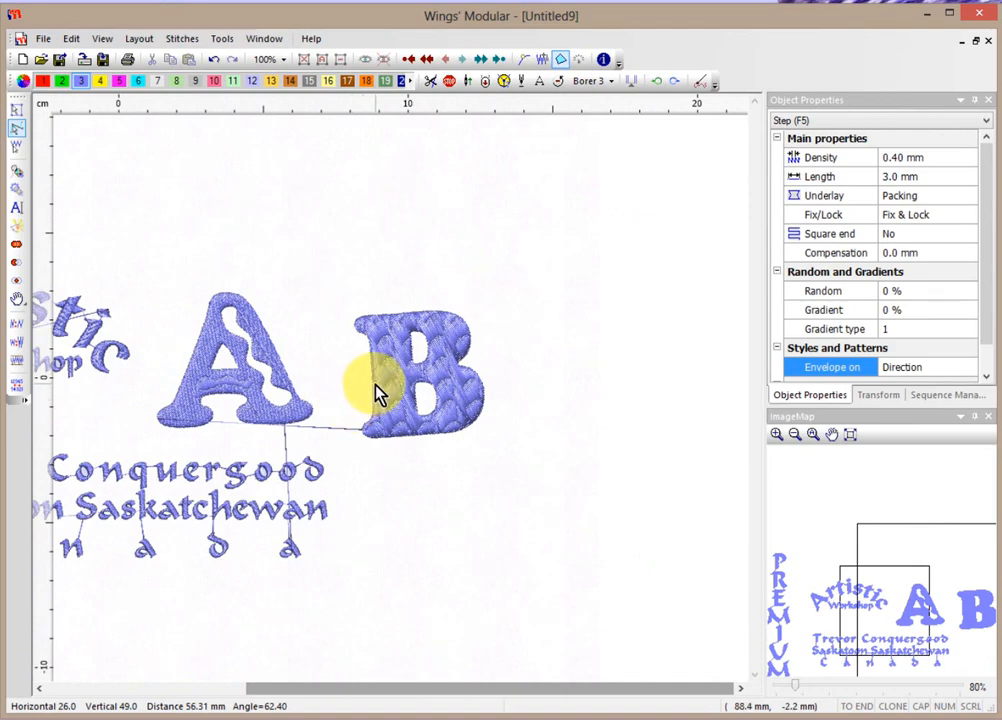
# Create a letter 'C' right of the B with default stitch direction and entry/exit points.
pyautogui.click(16, 207)
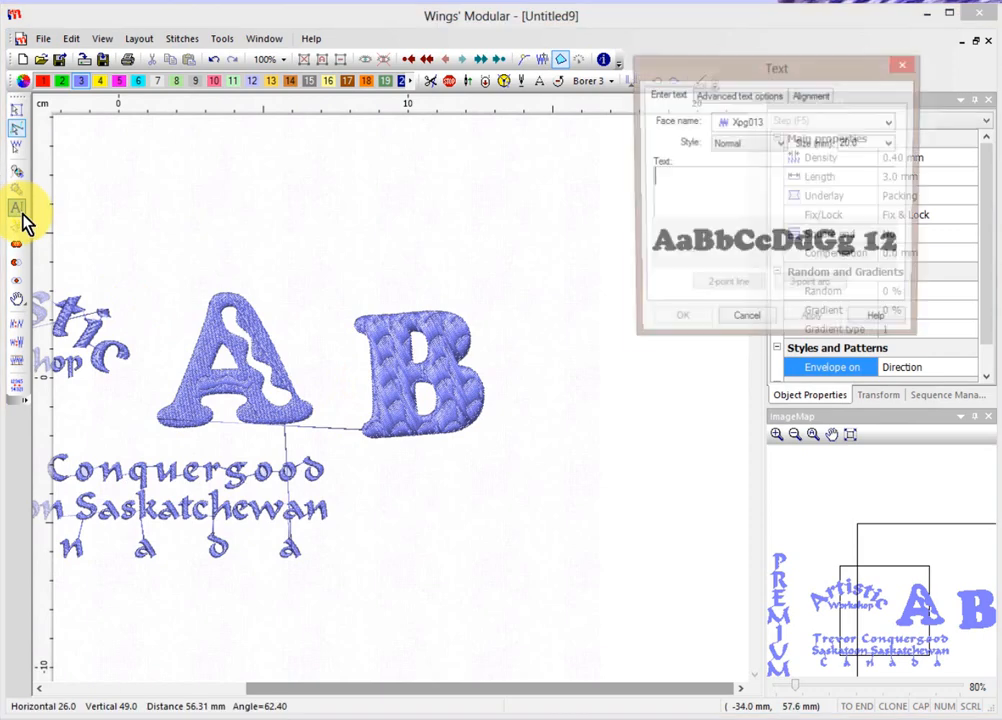
pyautogui.write('C')
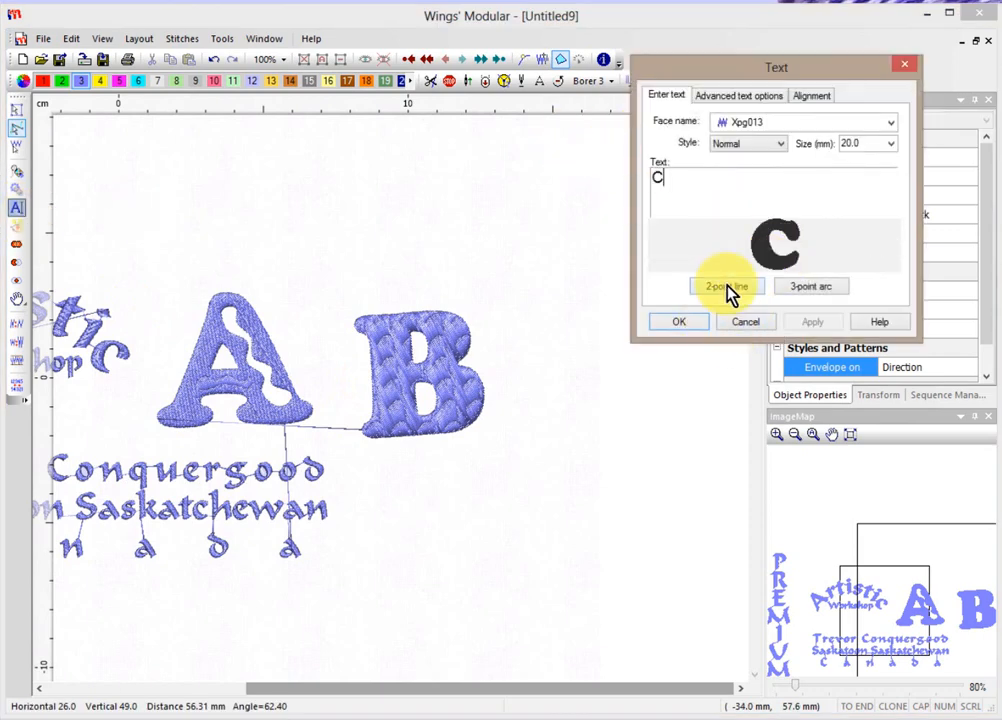
pyautogui.click(678, 325)
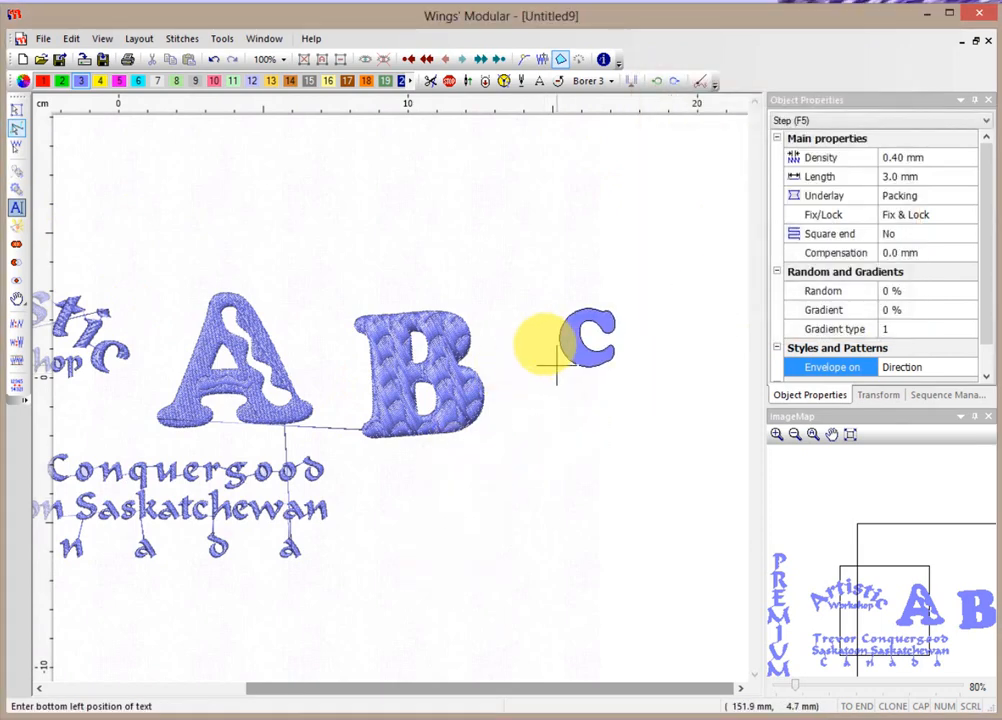
pyautogui.click(521, 433)
pyautogui.rightClick(563, 458)
pyautogui.rightClick(563, 458)
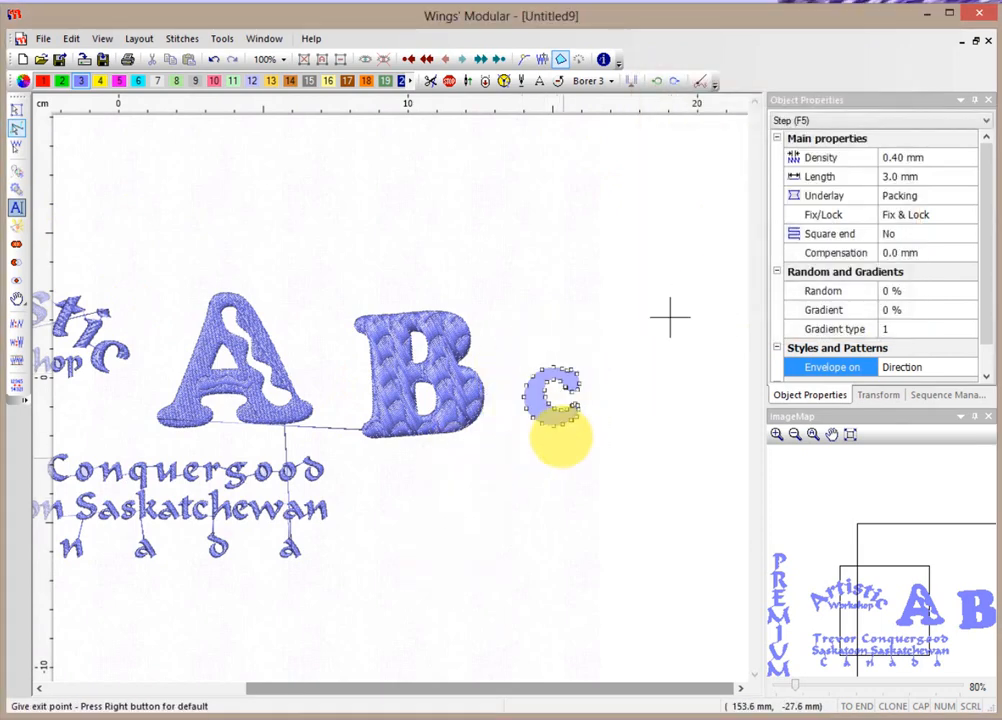
pyautogui.rightClick(563, 458)
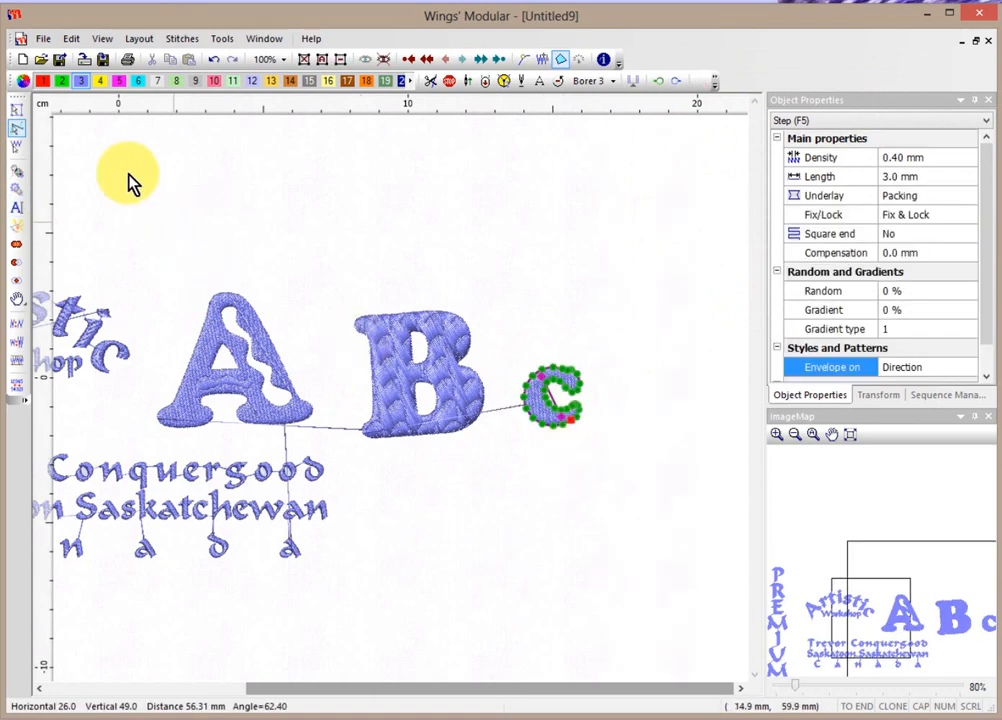
# Enlarge the C to about 41 × 50 mm using the transform handles.
pyautogui.click(15, 112)
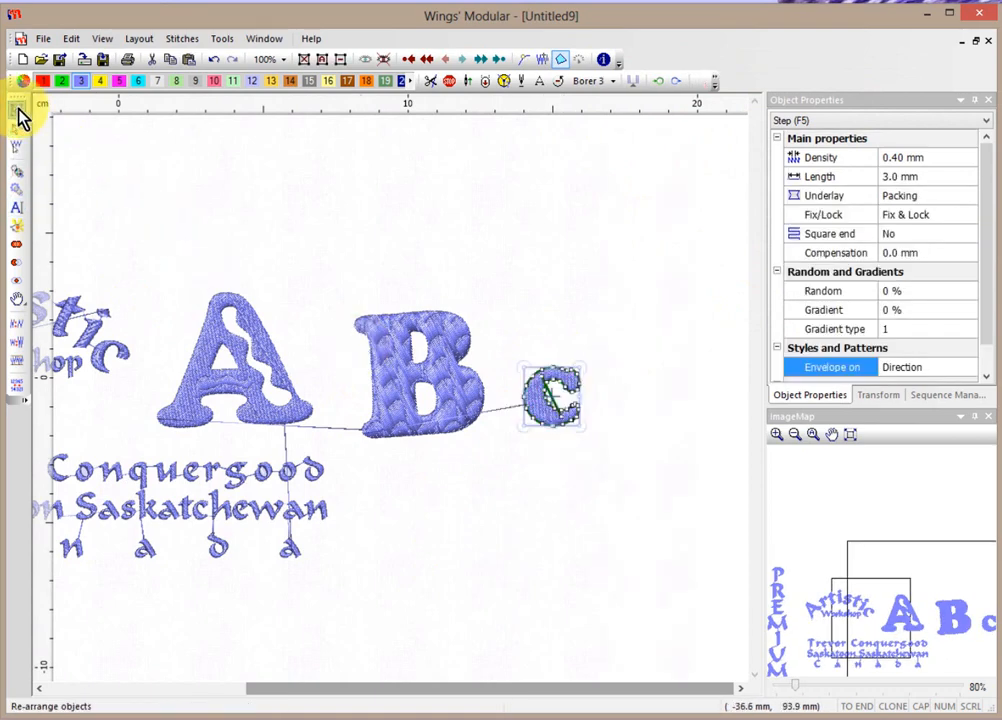
pyautogui.scroll(1, 648, 405)
pyautogui.scroll(1, 648, 405)
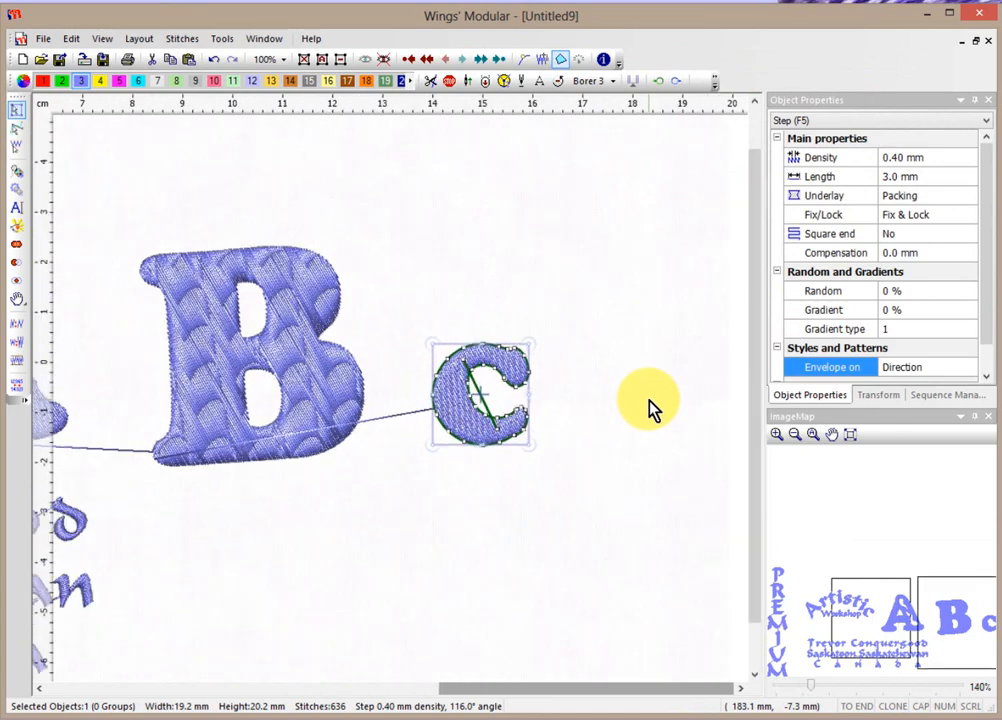
pyautogui.moveTo(528, 343); pyautogui.dragTo(640, 230)
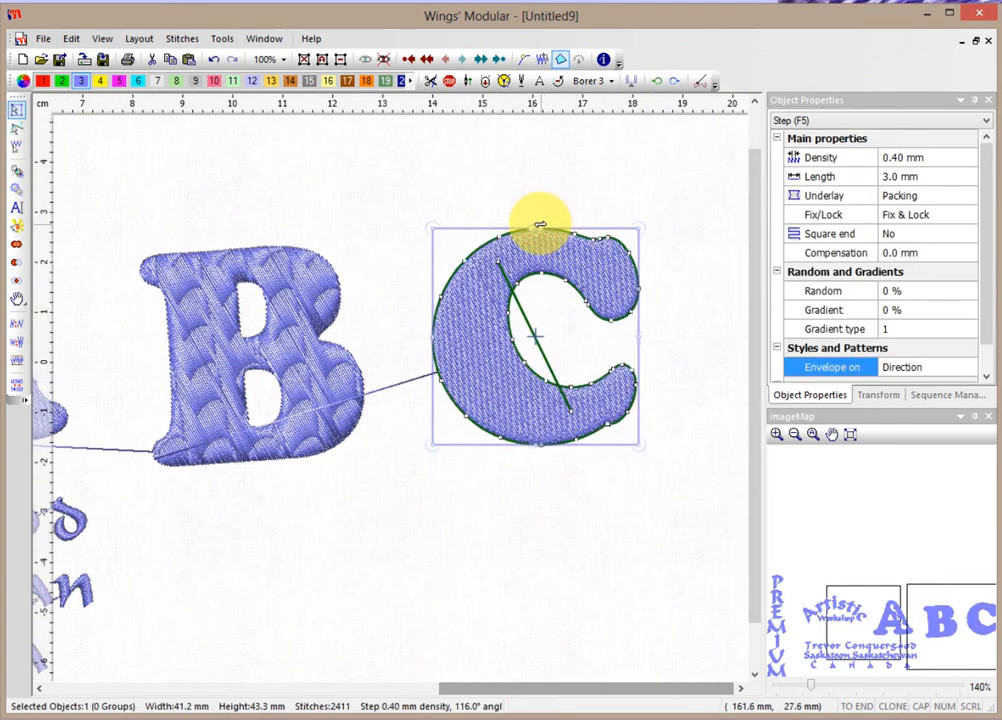
pyautogui.moveTo(536, 231); pyautogui.dragTo(538, 198)
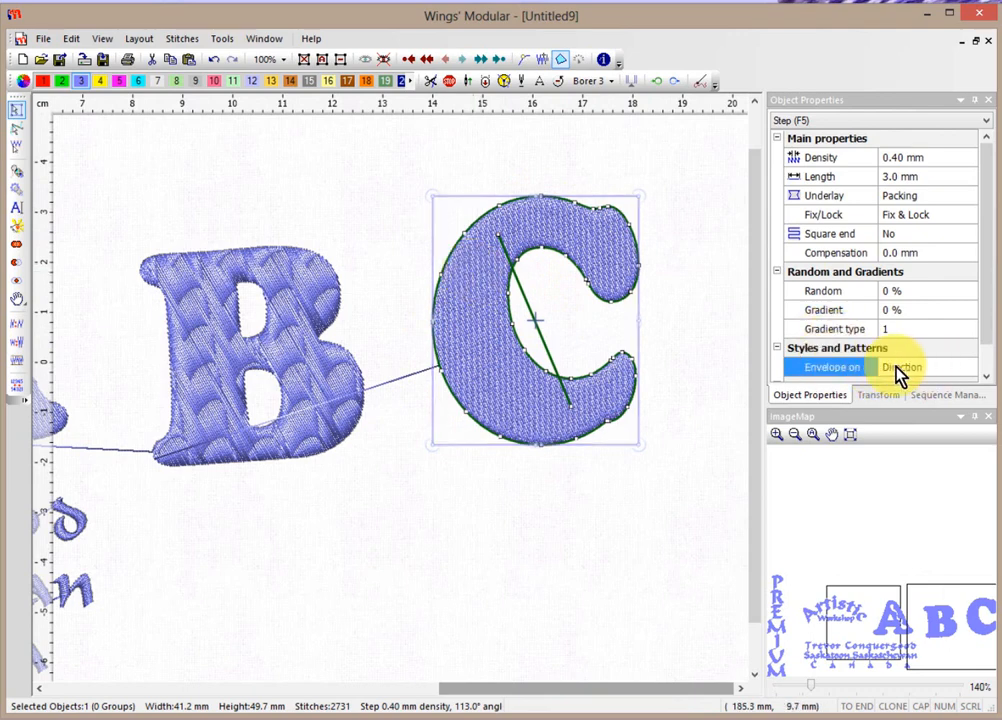
# Wrap the C in the first Simple envelope from the Envelopes dialog.
pyautogui.rightClick(461, 290)
pyautogui.moveTo(488, 310)
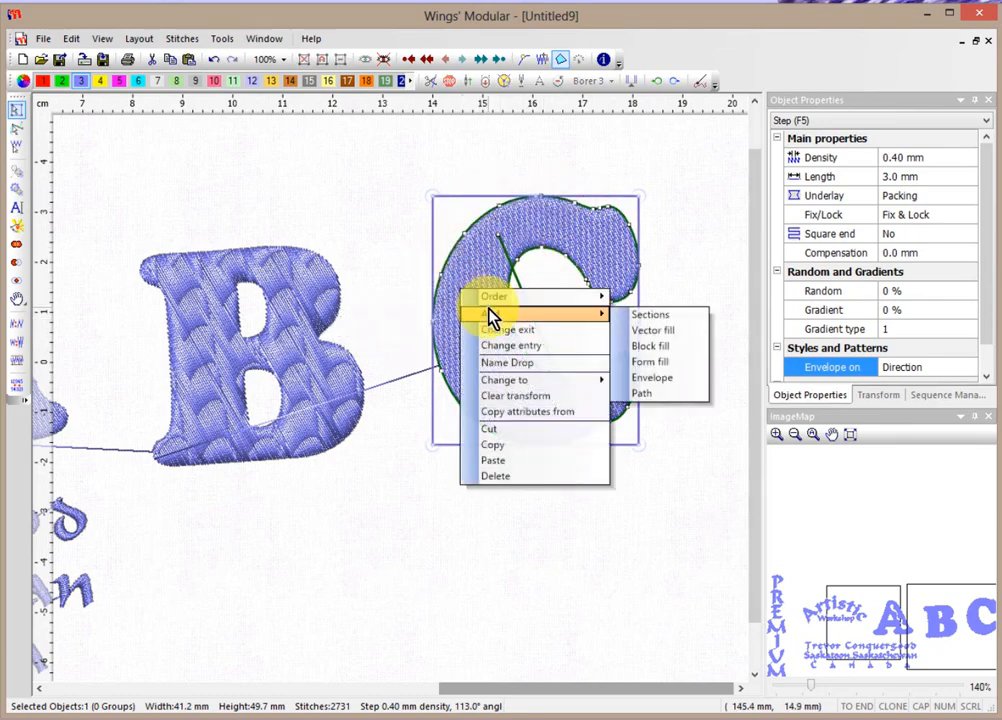
pyautogui.click(650, 362)
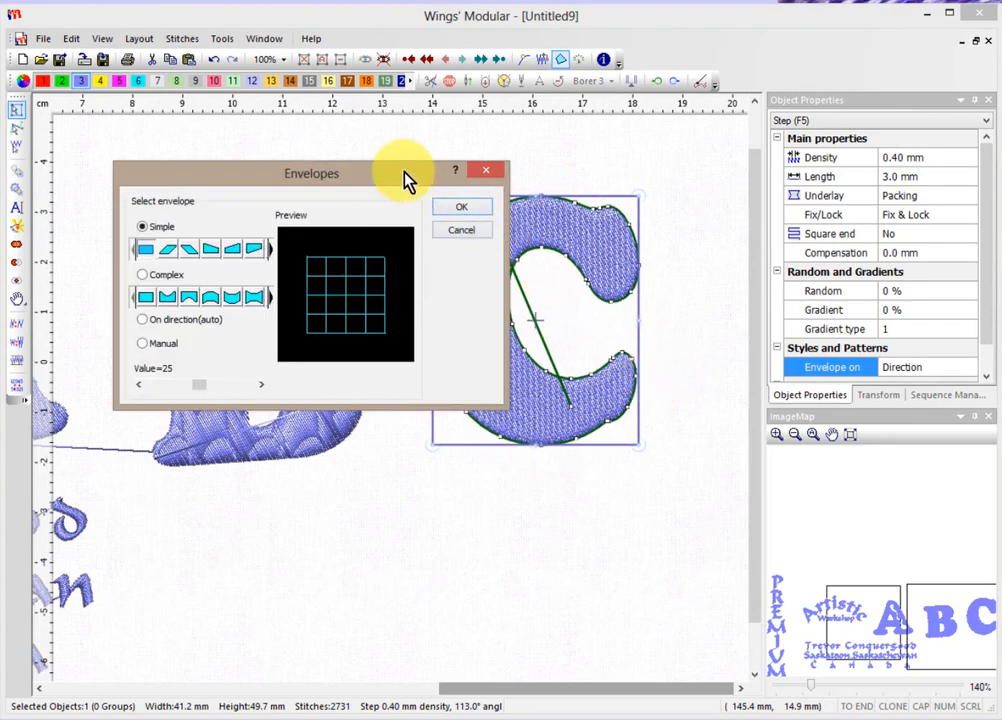
pyautogui.moveTo(408, 180); pyautogui.dragTo(349, 119)
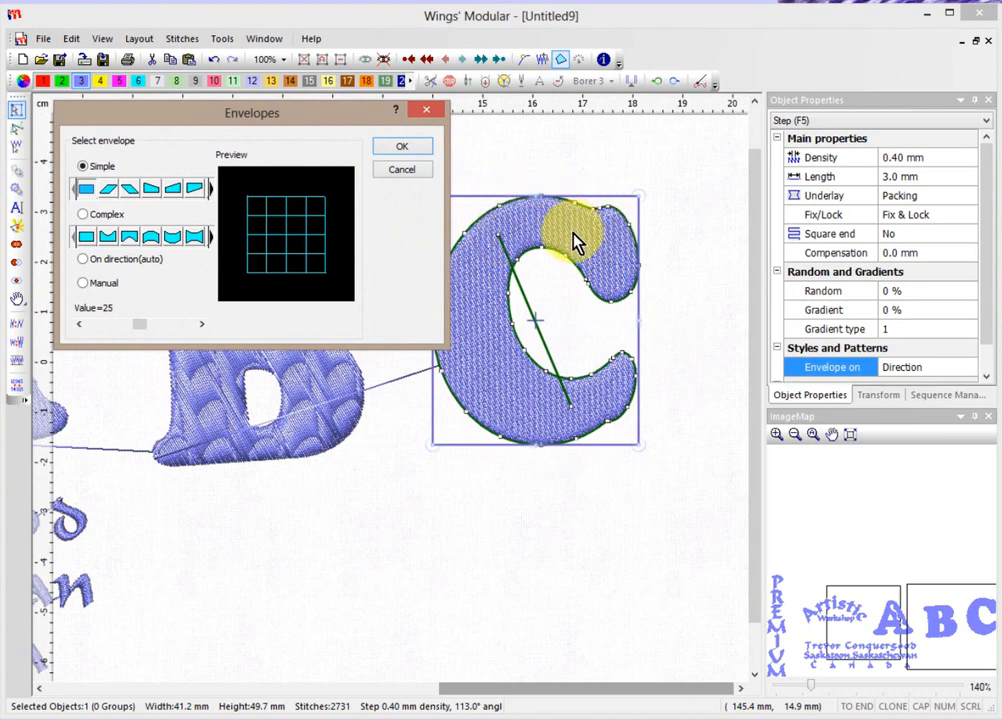
pyautogui.moveTo(366, 125); pyautogui.dragTo(333, 104)
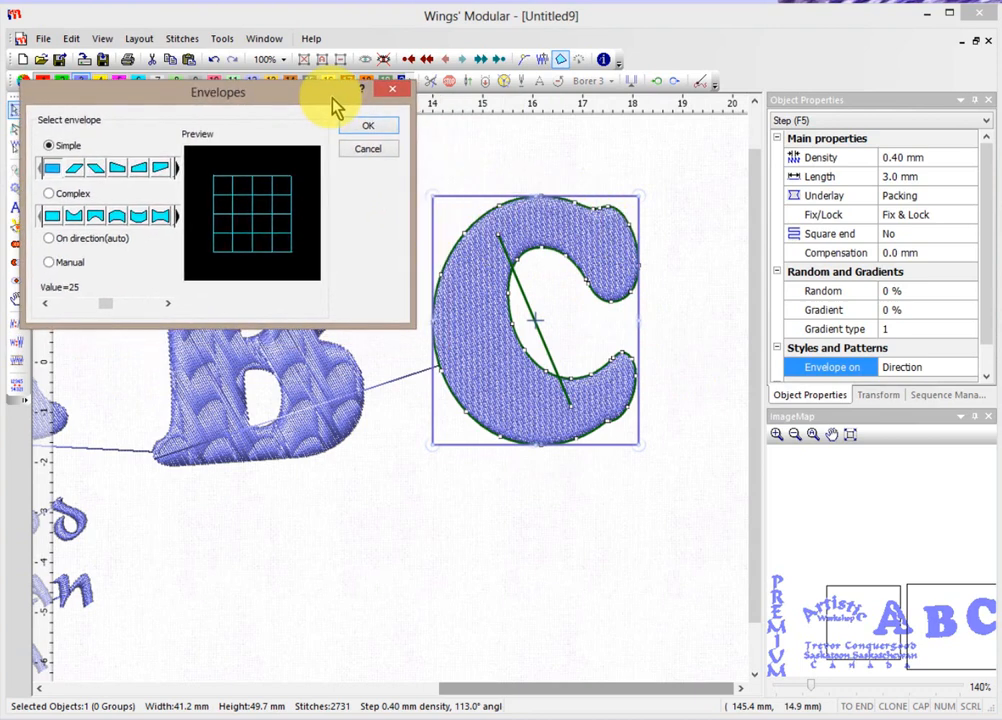
pyautogui.click(58, 170)
pyautogui.click(366, 125)
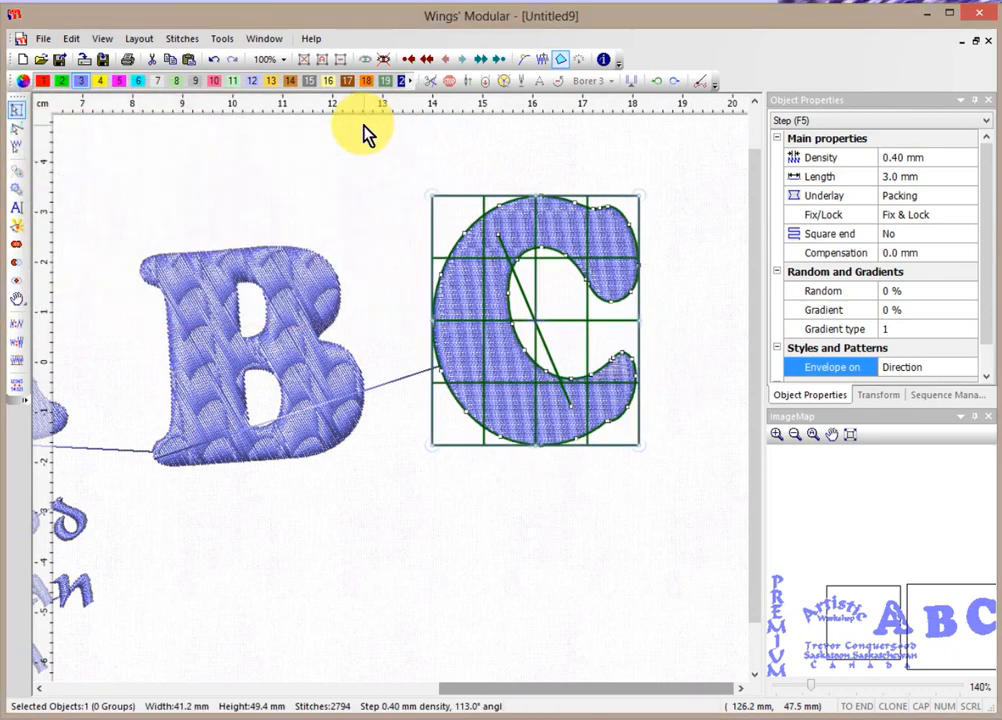
# Reshape the C's envelope by raising its top points and lowering its bottom points.
pyautogui.click(17, 129)
pyautogui.click(476, 335)
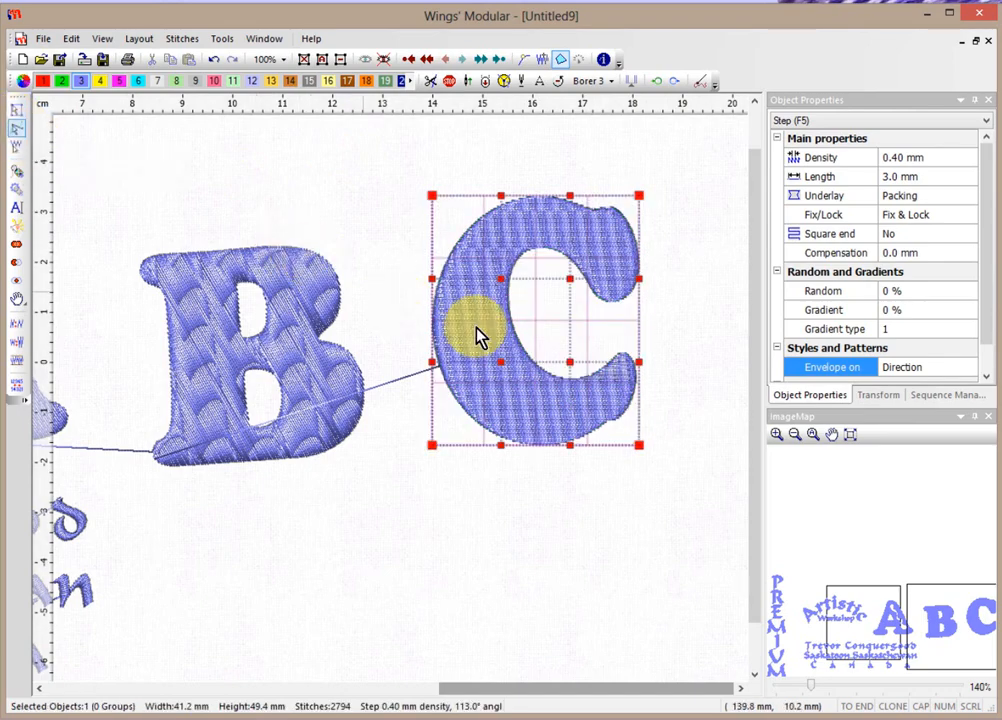
pyautogui.scroll(3, 487, 337)
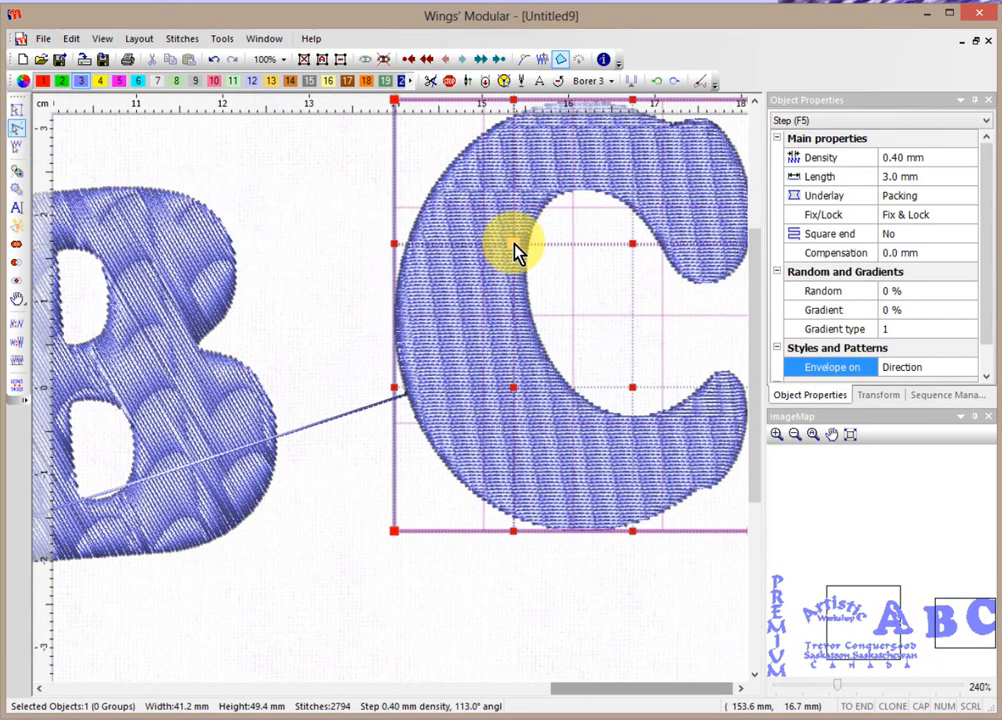
pyautogui.moveTo(513, 243); pyautogui.dragTo(503, 158)
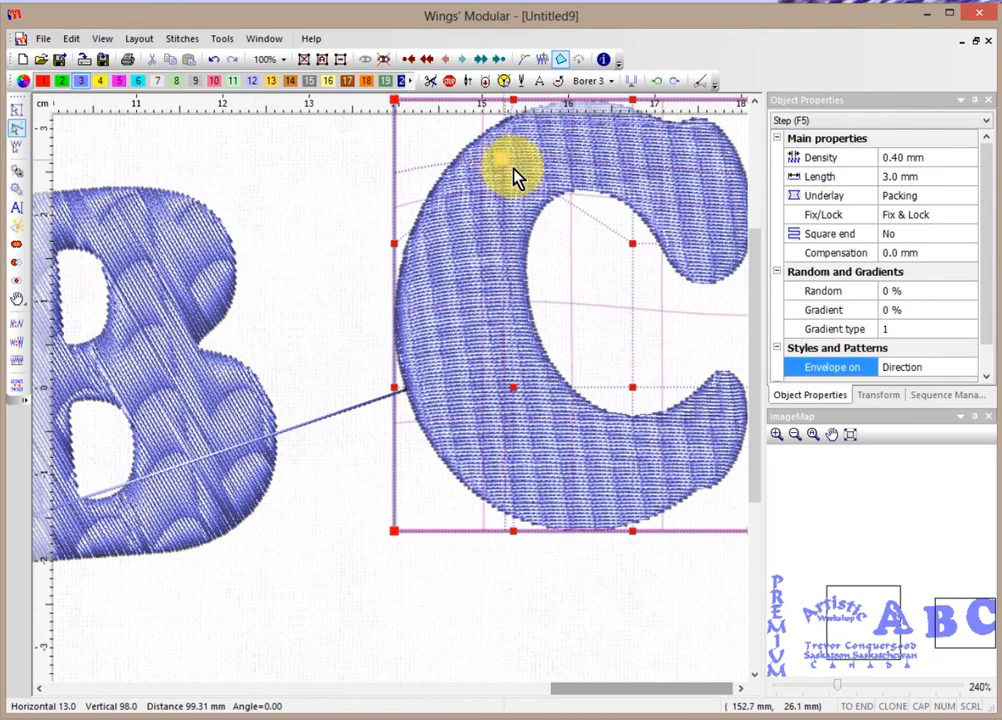
pyautogui.moveTo(632, 245); pyautogui.dragTo(650, 162)
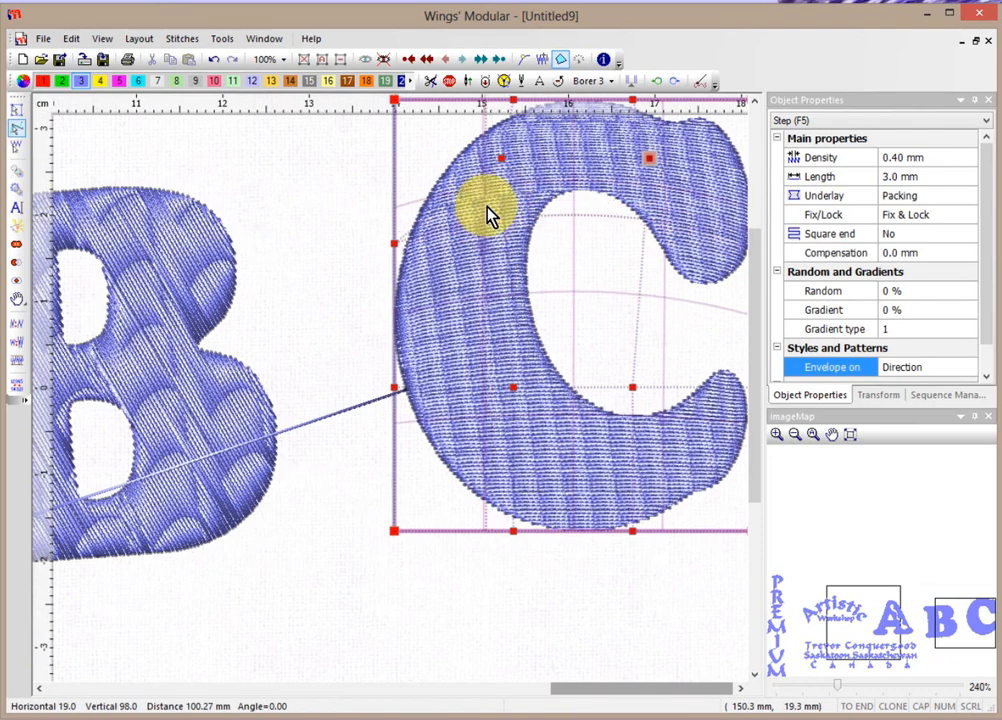
pyautogui.moveTo(520, 384); pyautogui.dragTo(511, 422)
pyautogui.moveTo(632, 393); pyautogui.dragTo(635, 445)
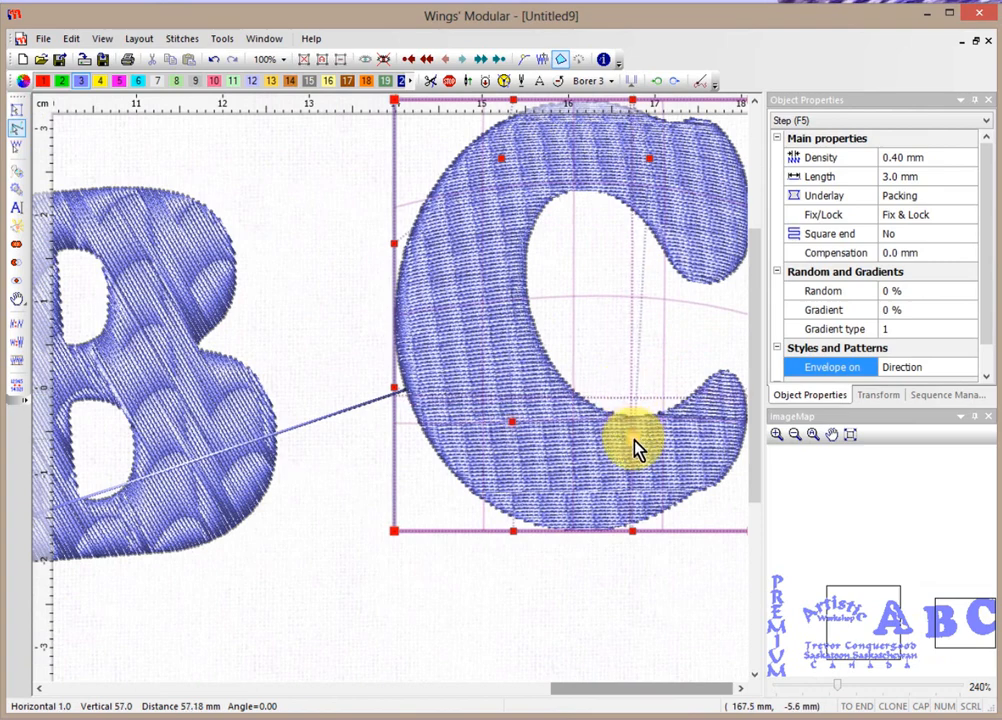
pyautogui.moveTo(511, 429); pyautogui.dragTo(510, 440)
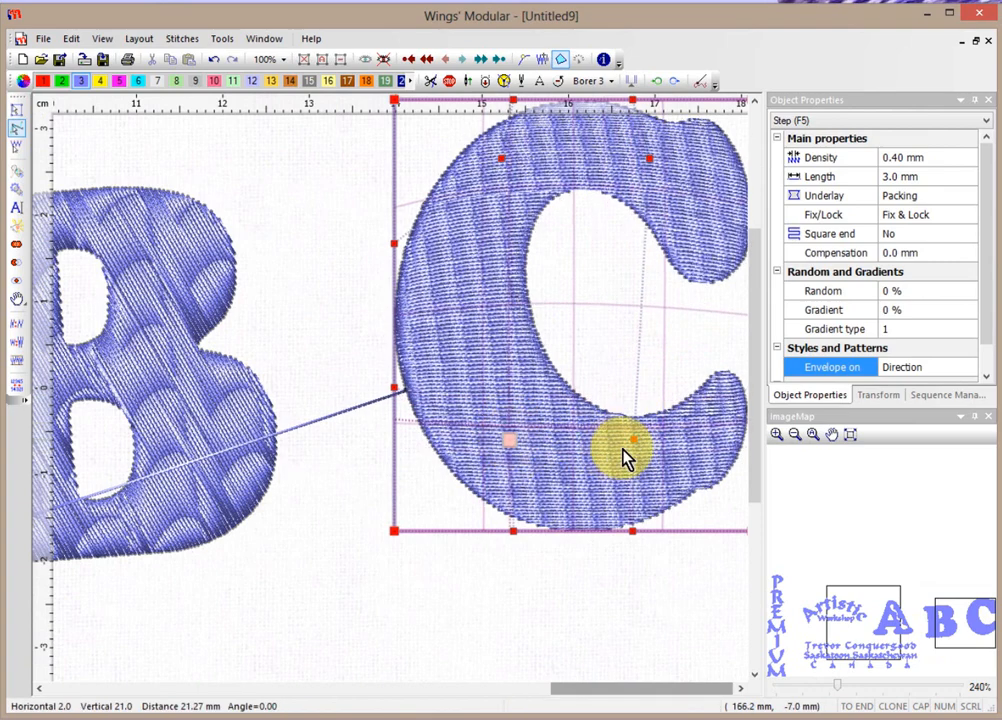
pyautogui.moveTo(635, 448); pyautogui.dragTo(635, 453)
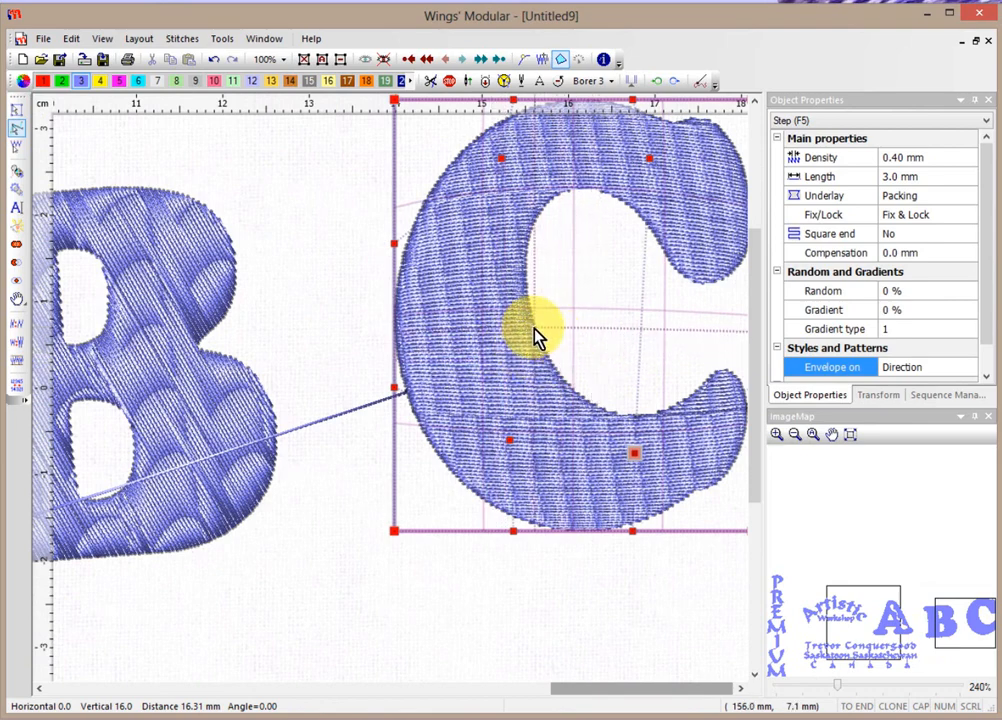
pyautogui.scroll(-1, 536, 336)
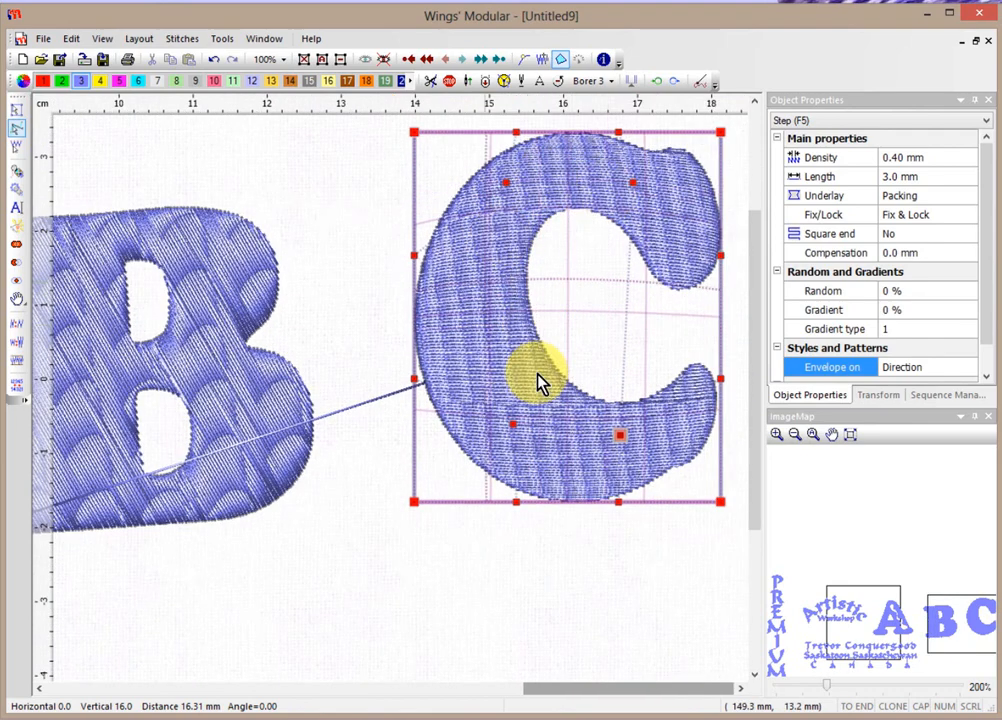
# Set the C's stitch density to 2.00 mm and switch its underlay to Tacking.
pyautogui.click(889, 157)
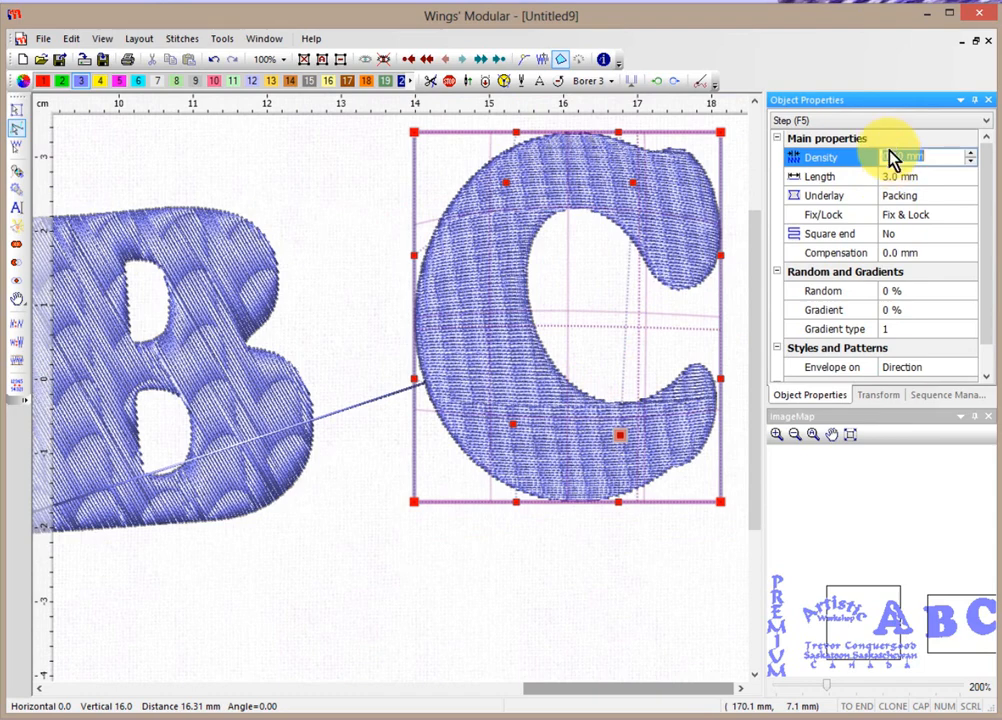
pyautogui.write('1')
pyautogui.press('Return')
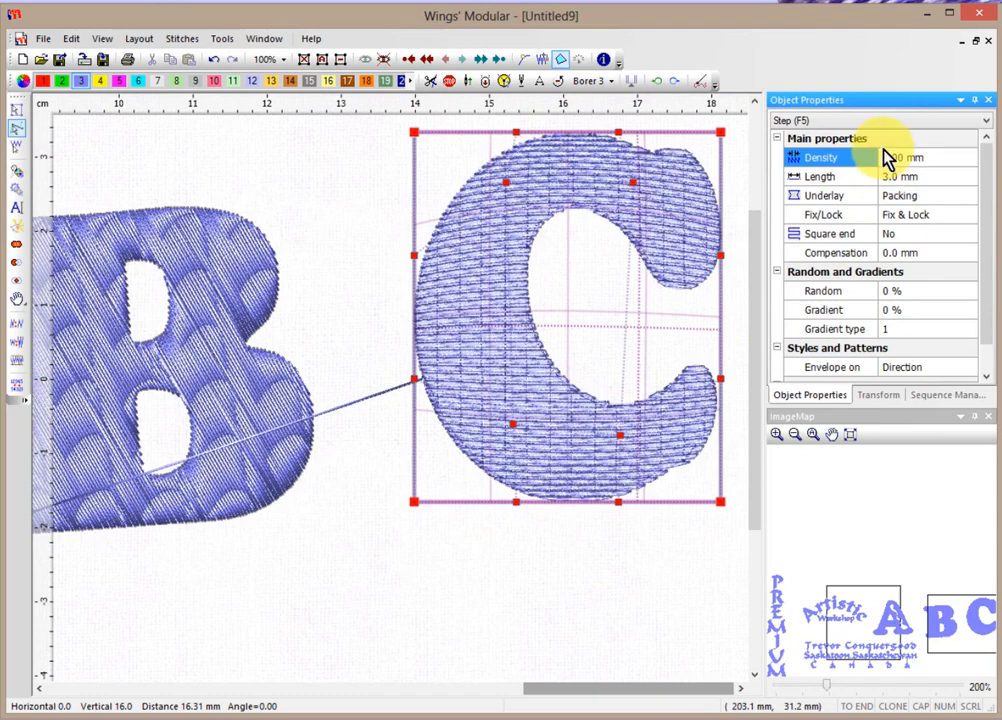
pyautogui.click(888, 157)
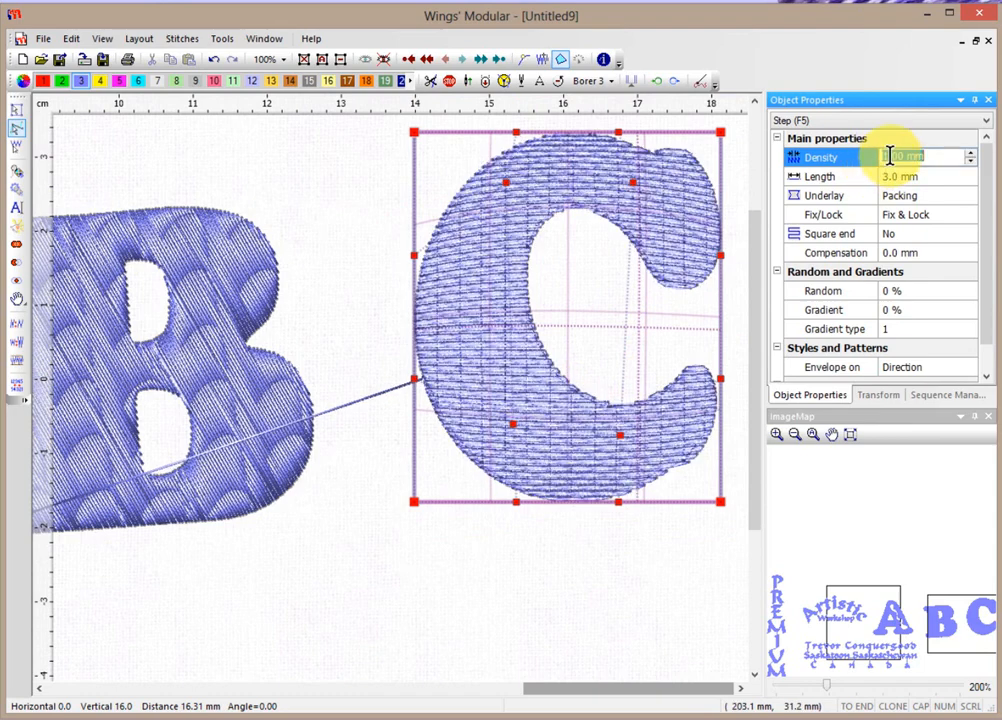
pyautogui.write('2')
pyautogui.press('Return')
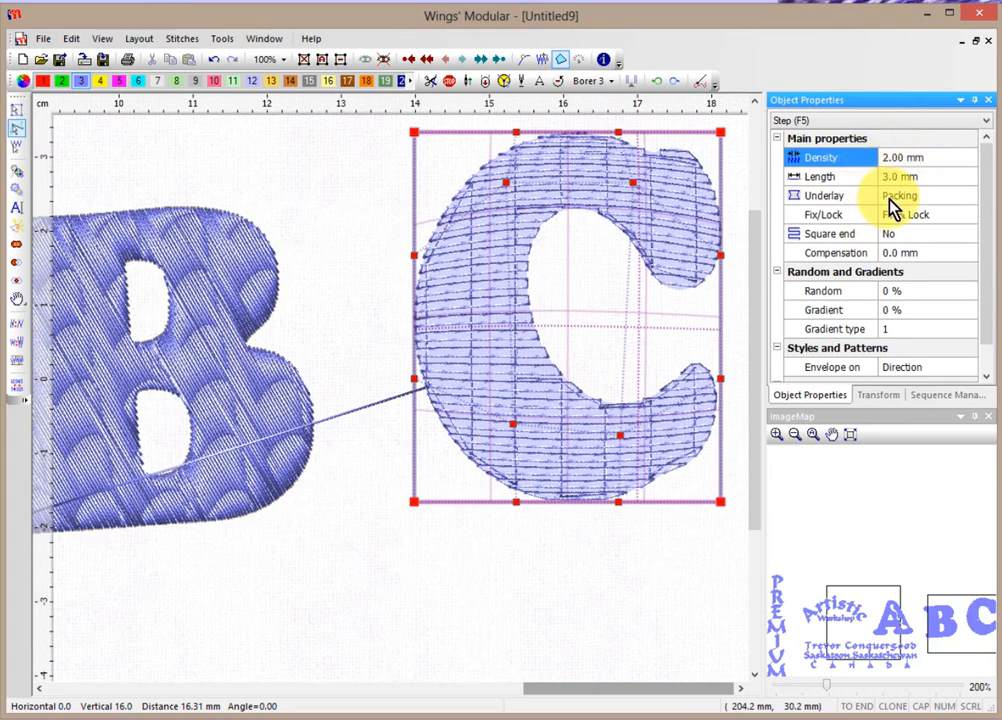
pyautogui.click(896, 199)
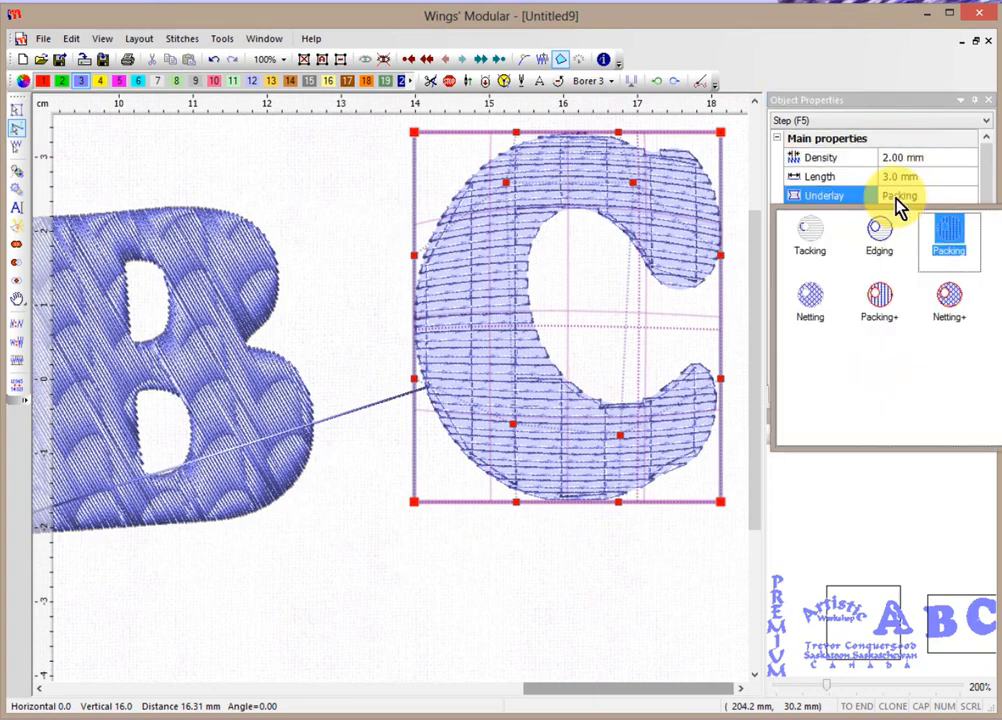
pyautogui.click(814, 240)
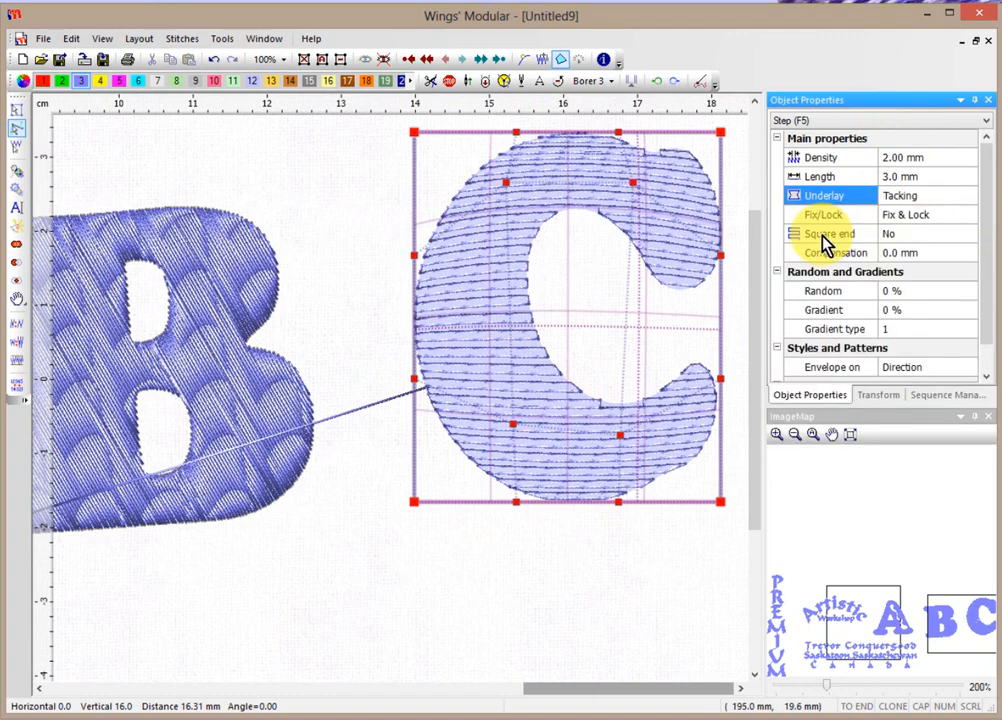
pyautogui.click(359, 196)
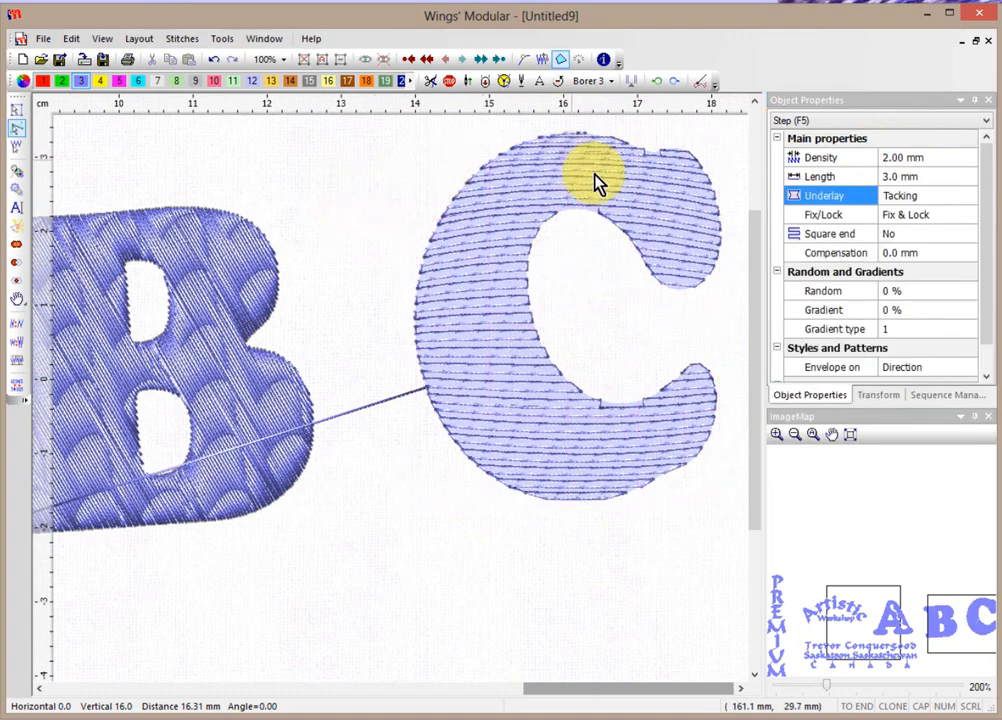
# Select the C and check its editing options, closing them without changes.
pyautogui.scroll(-1, 540, 228)
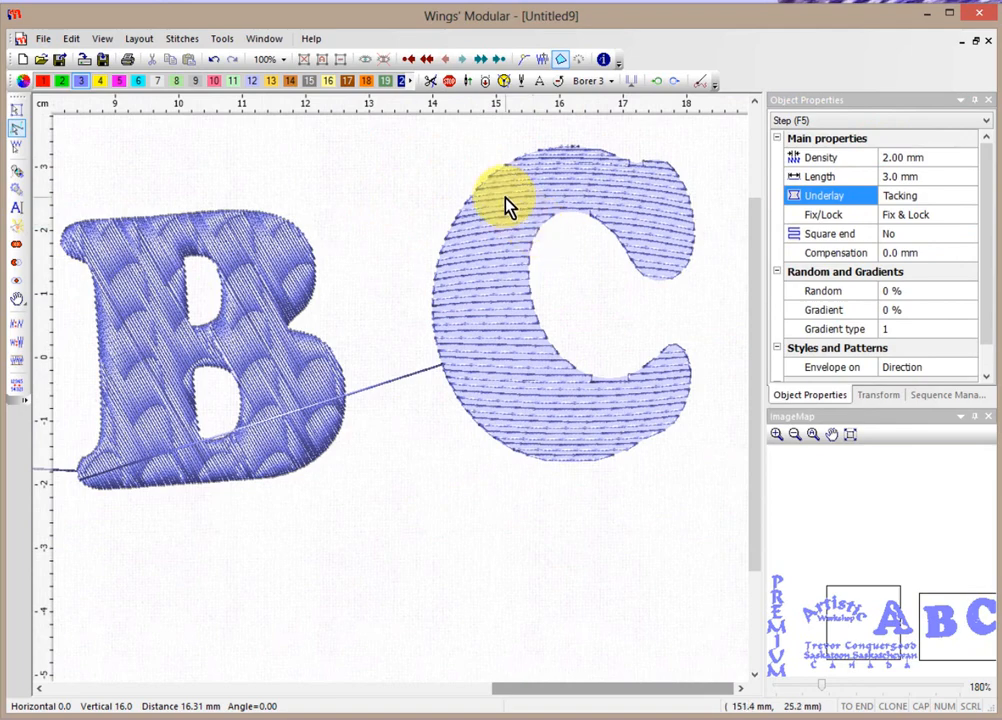
pyautogui.click(506, 205)
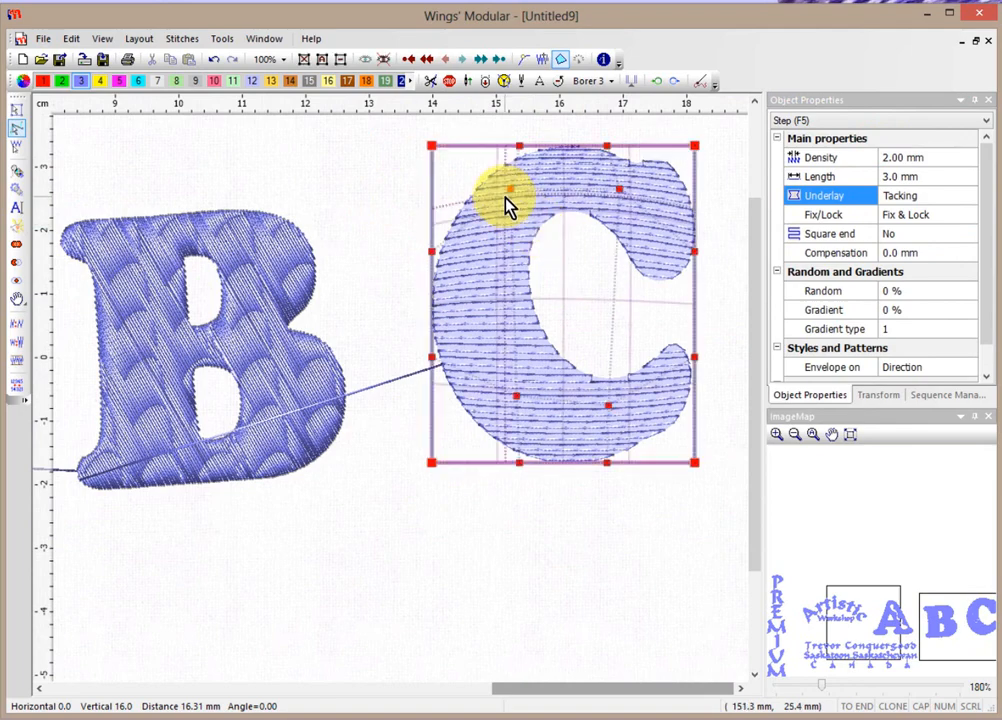
pyautogui.rightClick(479, 258)
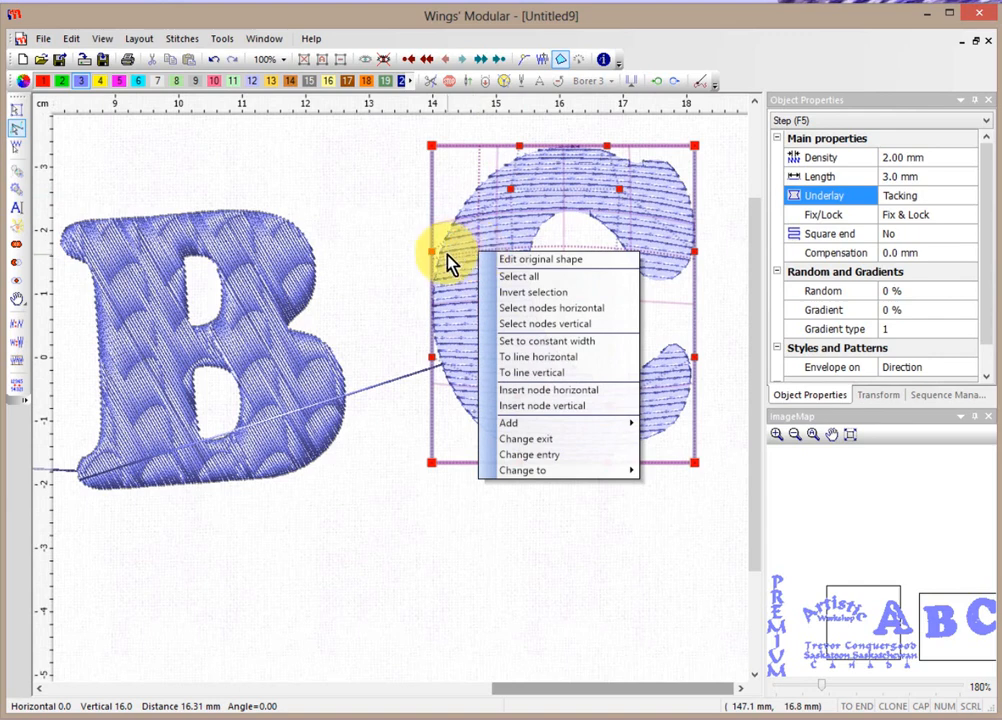
pyautogui.moveTo(557, 426)
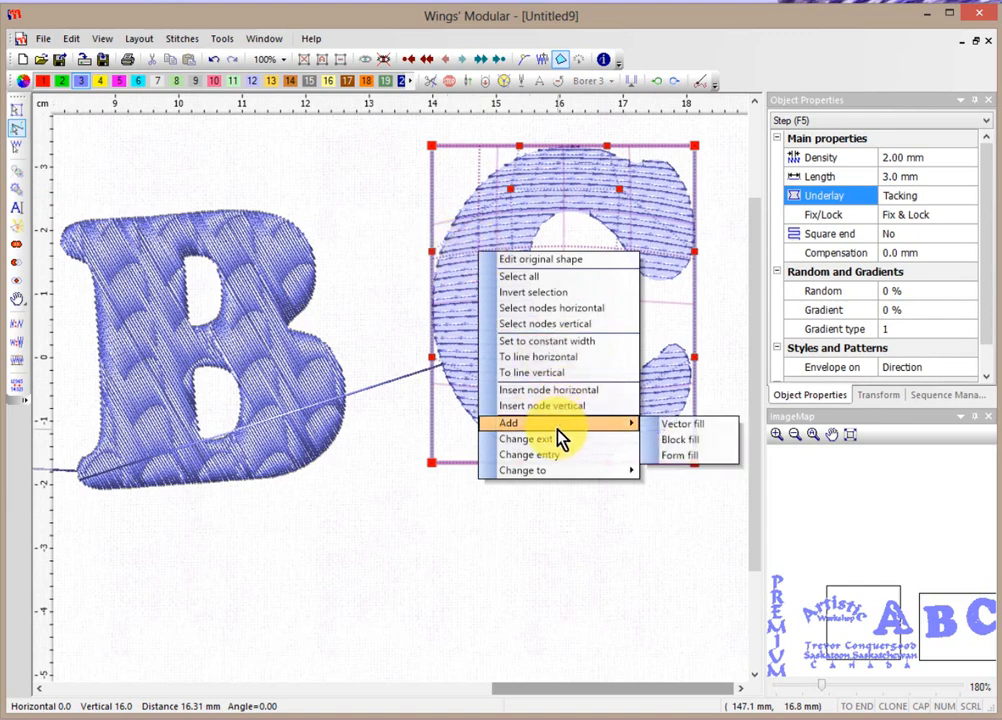
pyautogui.click(461, 301)
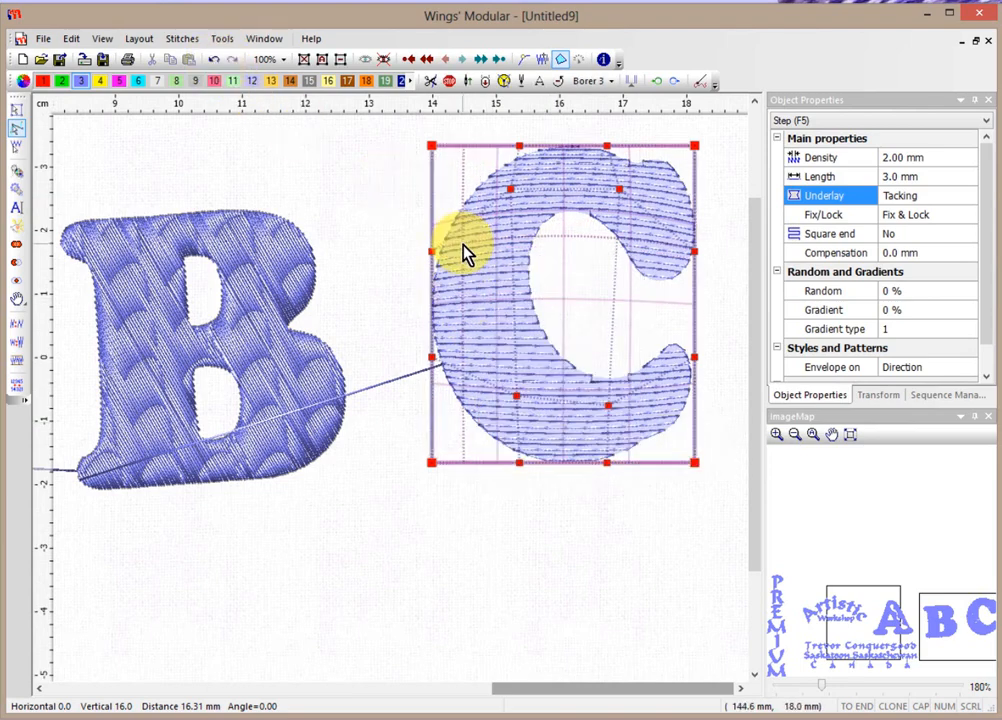
# Delete the envelope from the letter C, leaving plain diagonal fill rows.
pyautogui.click(15, 111)
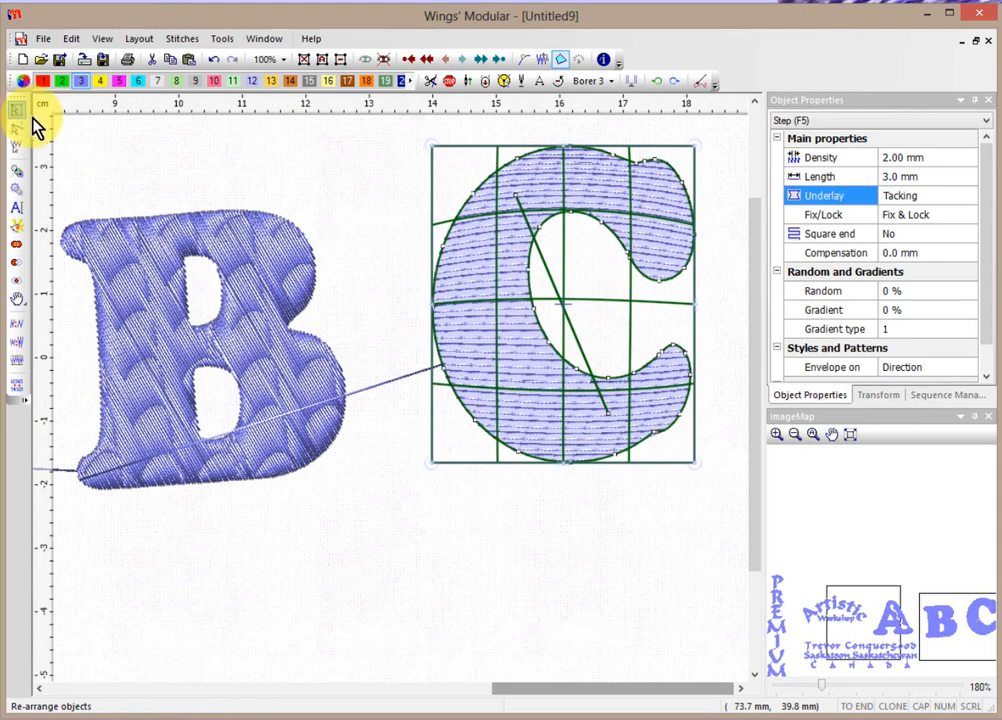
pyautogui.rightClick(476, 269)
pyautogui.moveTo(499, 281)
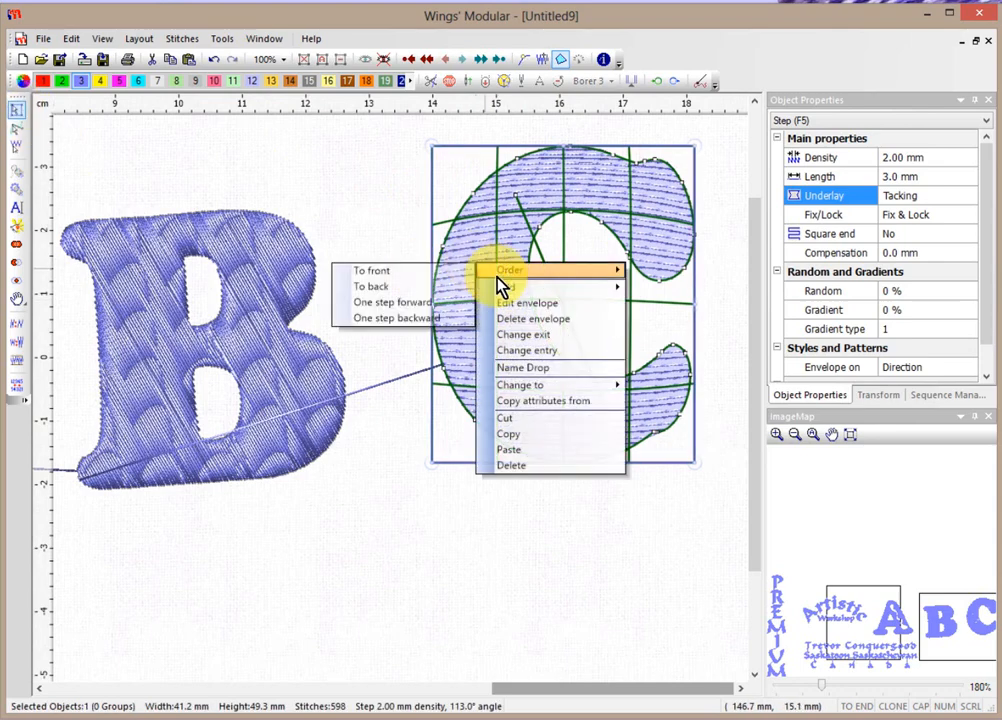
pyautogui.click(554, 320)
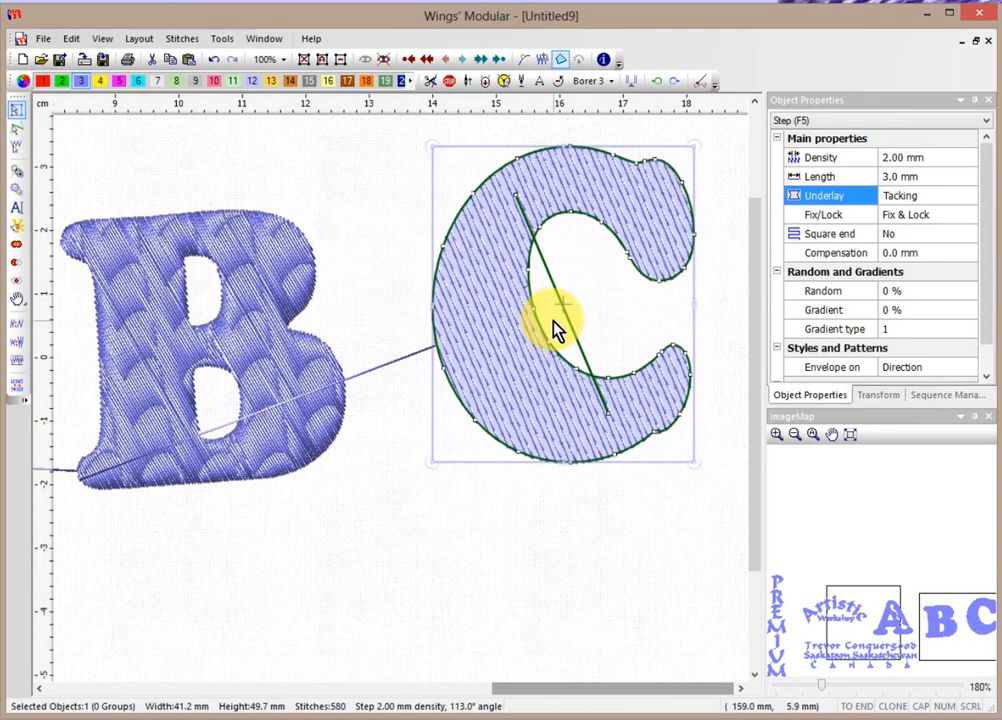
pyautogui.rightClick(474, 265)
pyautogui.moveTo(520, 286)
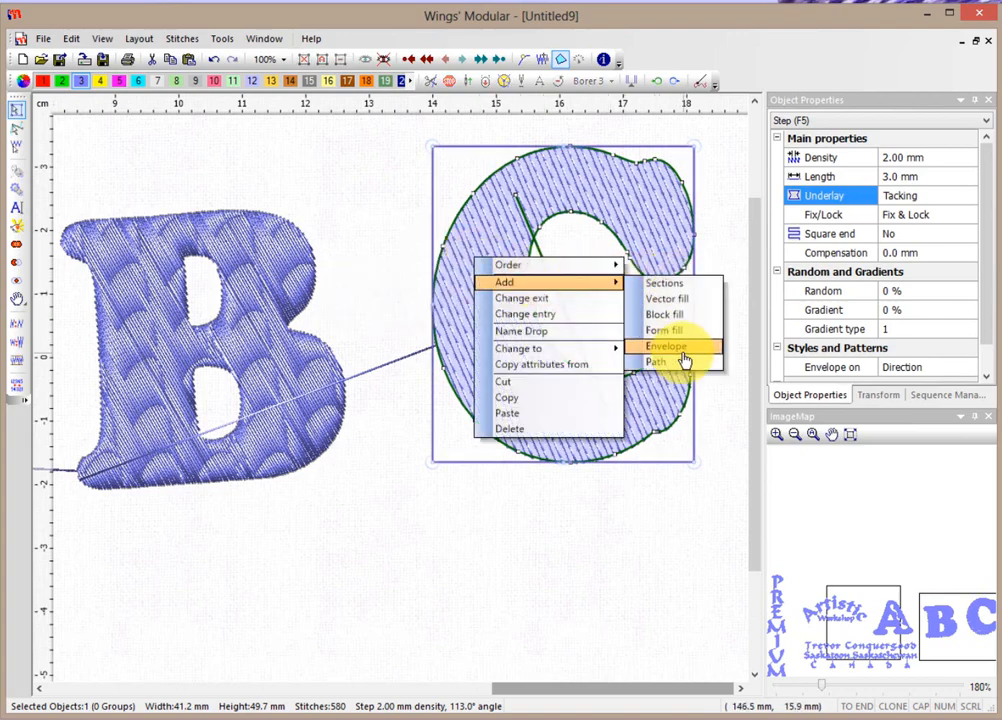
# Add a manual envelope to the C, drawing five points around it to curve its fill.
pyautogui.click(684, 347)
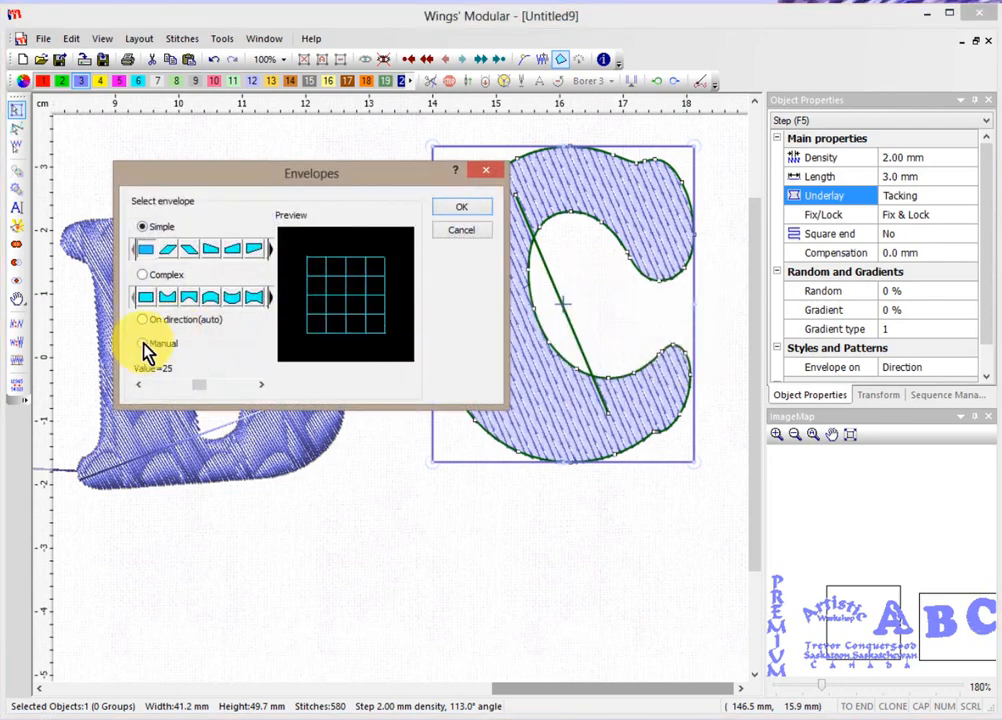
pyautogui.click(145, 345)
pyautogui.click(472, 210)
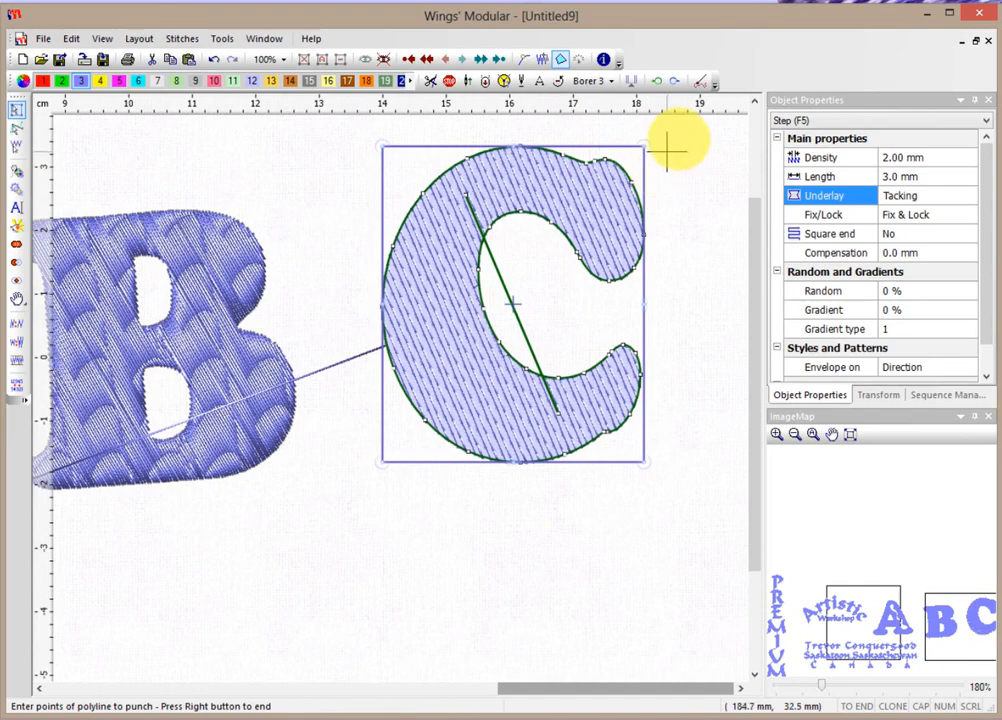
pyautogui.click(666, 151)
pyautogui.click(678, 216)
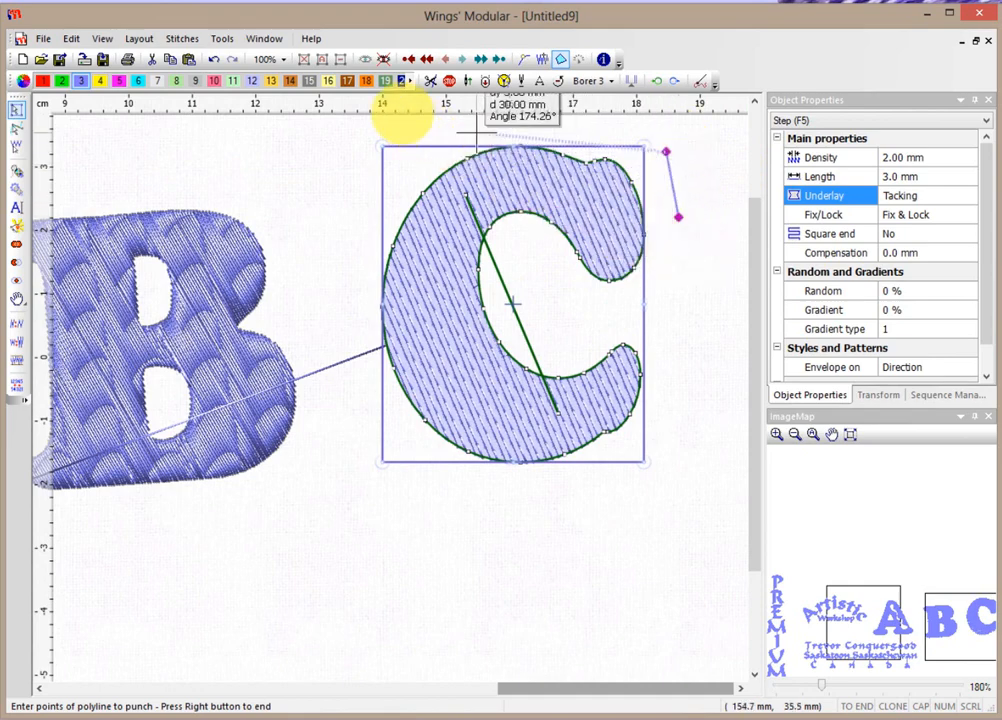
pyautogui.click(696, 559)
pyautogui.click(476, 132)
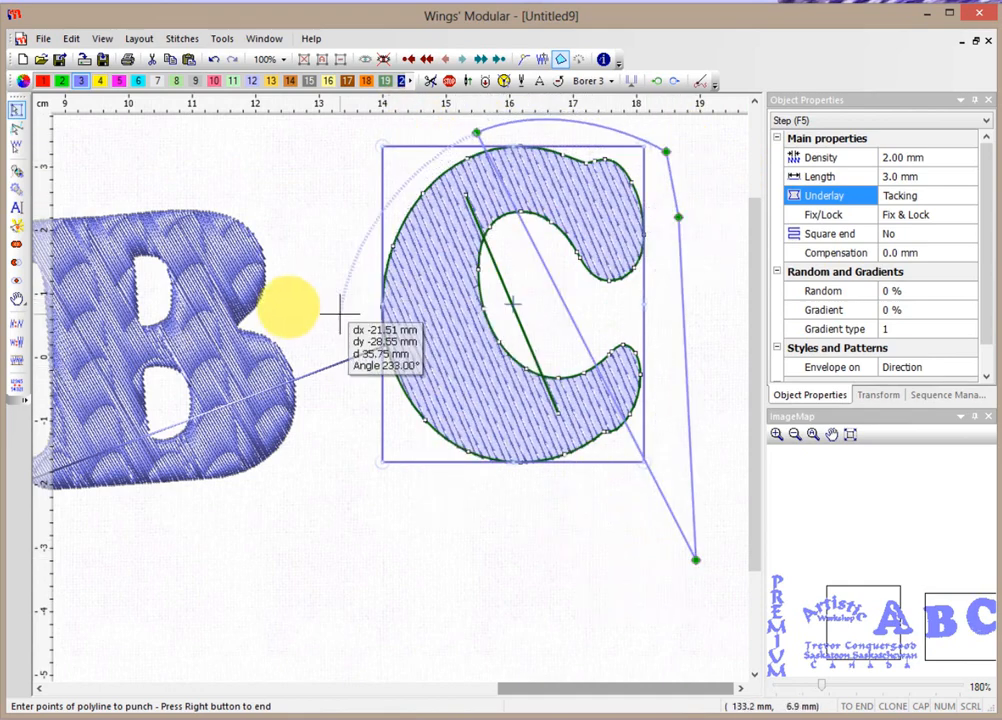
pyautogui.click(348, 410)
pyautogui.rightClick(385, 398)
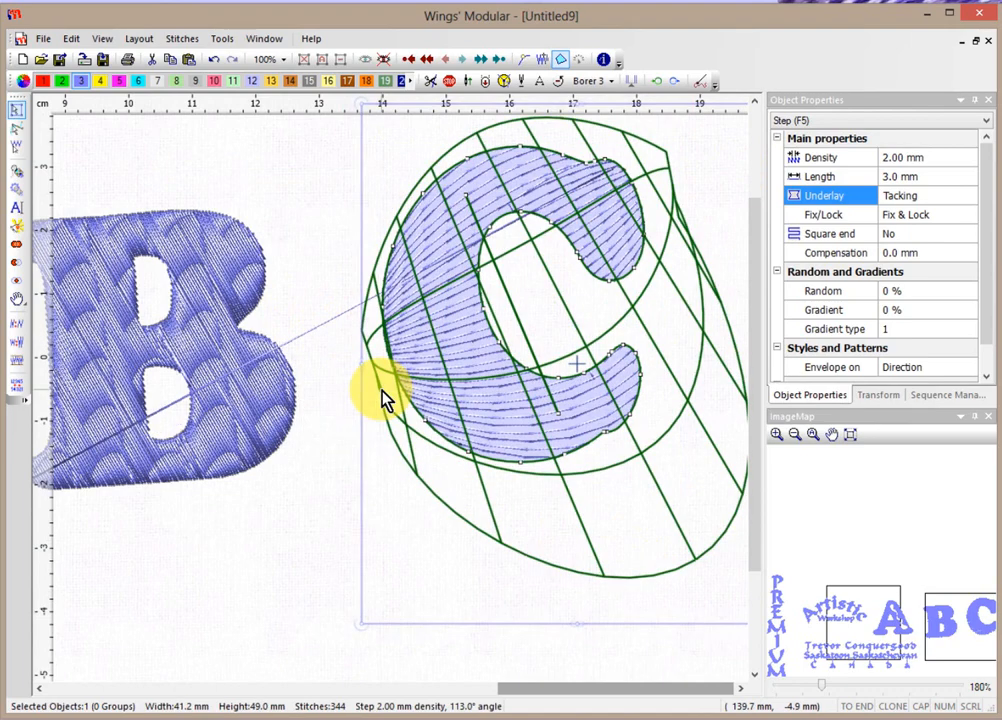
pyautogui.click(312, 290)
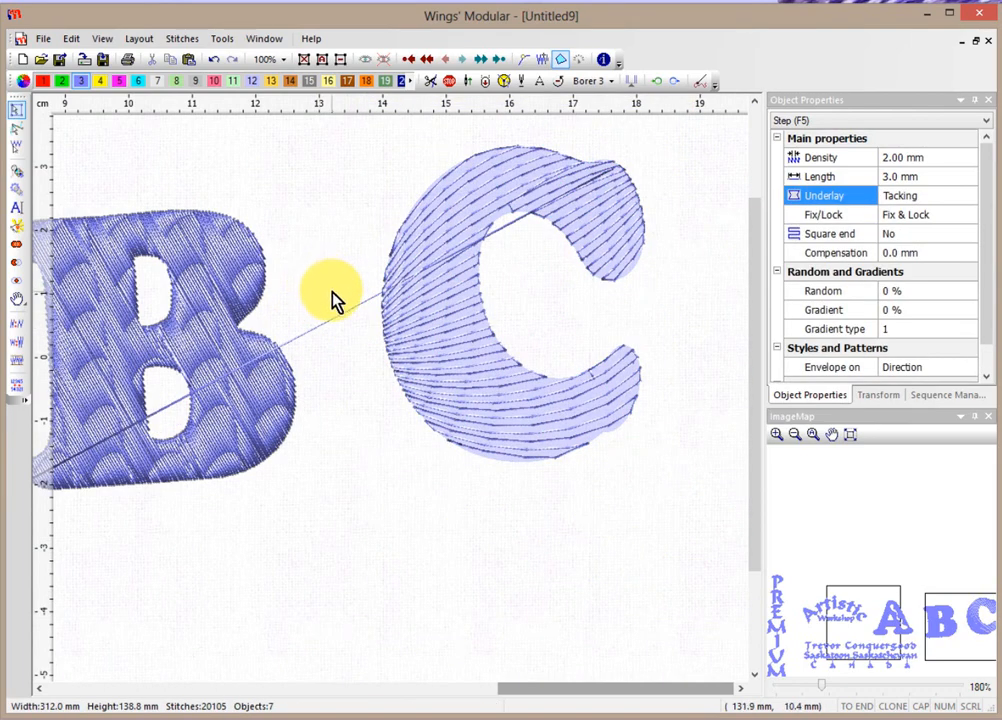
pyautogui.scroll(-2, 335, 300)
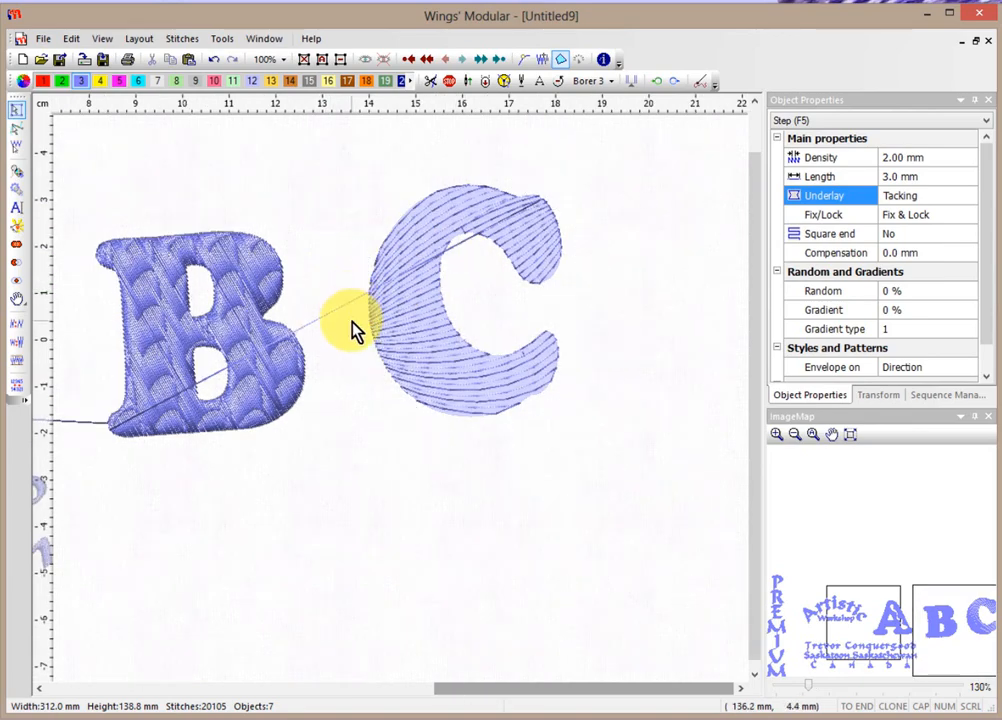
pyautogui.scroll(-4, 361, 328)
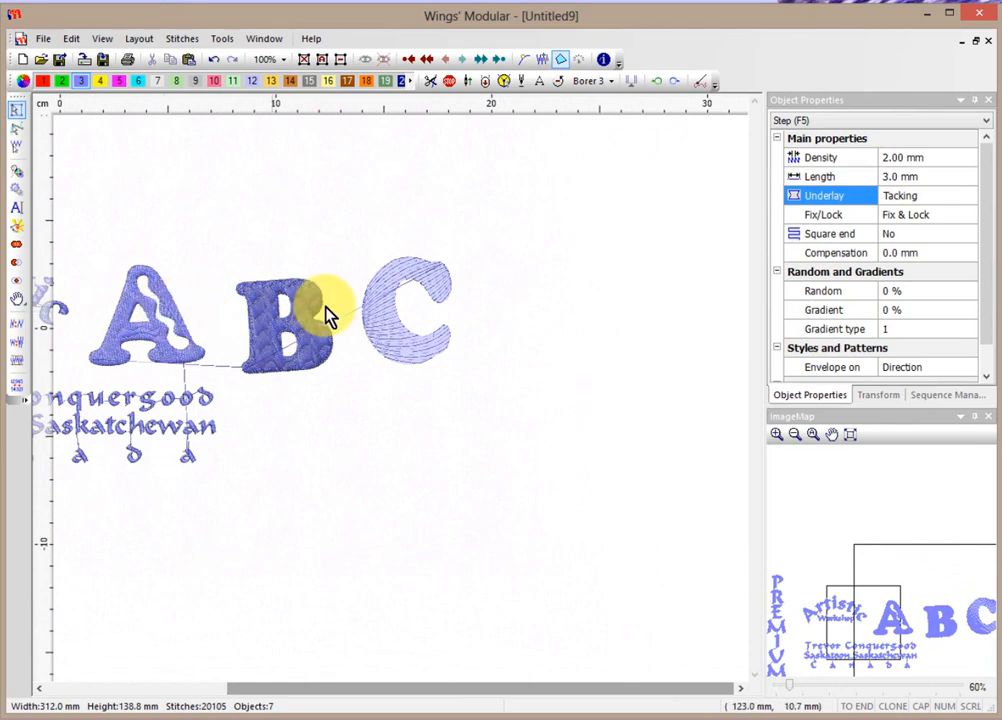
pyautogui.click(382, 308)
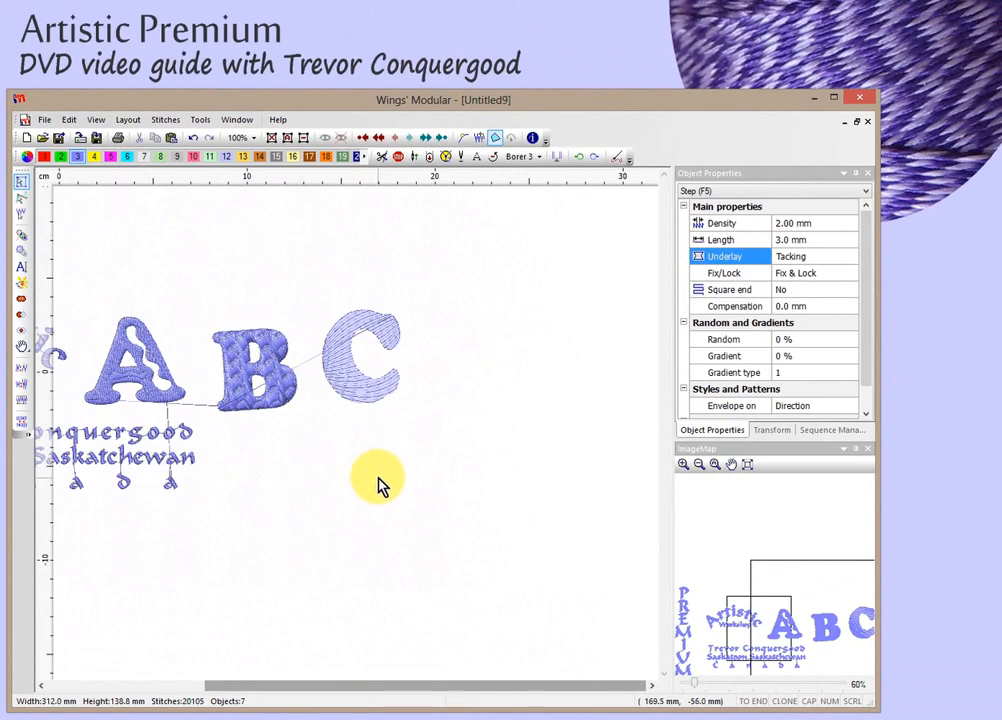
pyautogui.hotkey('ctrl', 'Up')
pyautogui.click(815, 271)
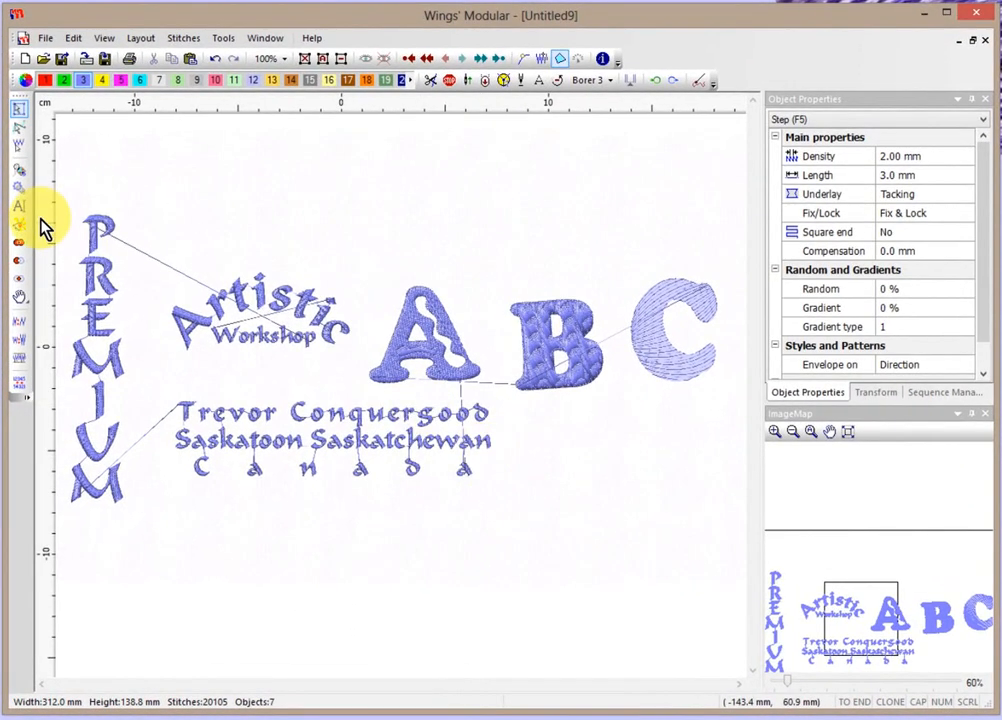
# Create a new Xpg013 text reading 'Text on a path' at size 10.0.
pyautogui.click(20, 208)
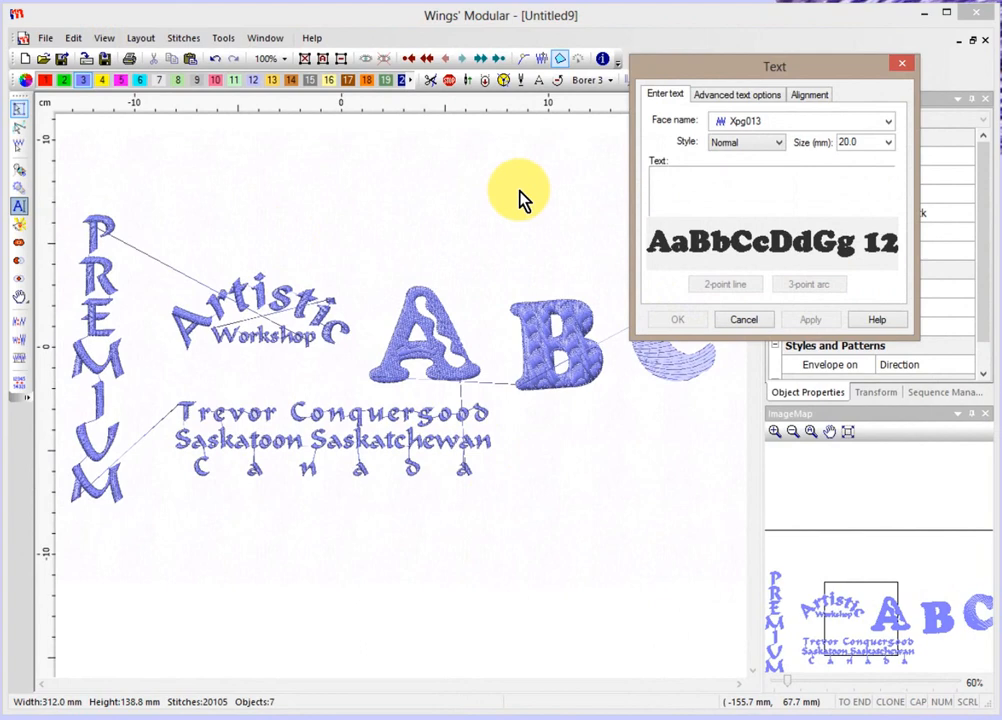
pyautogui.write('Text')
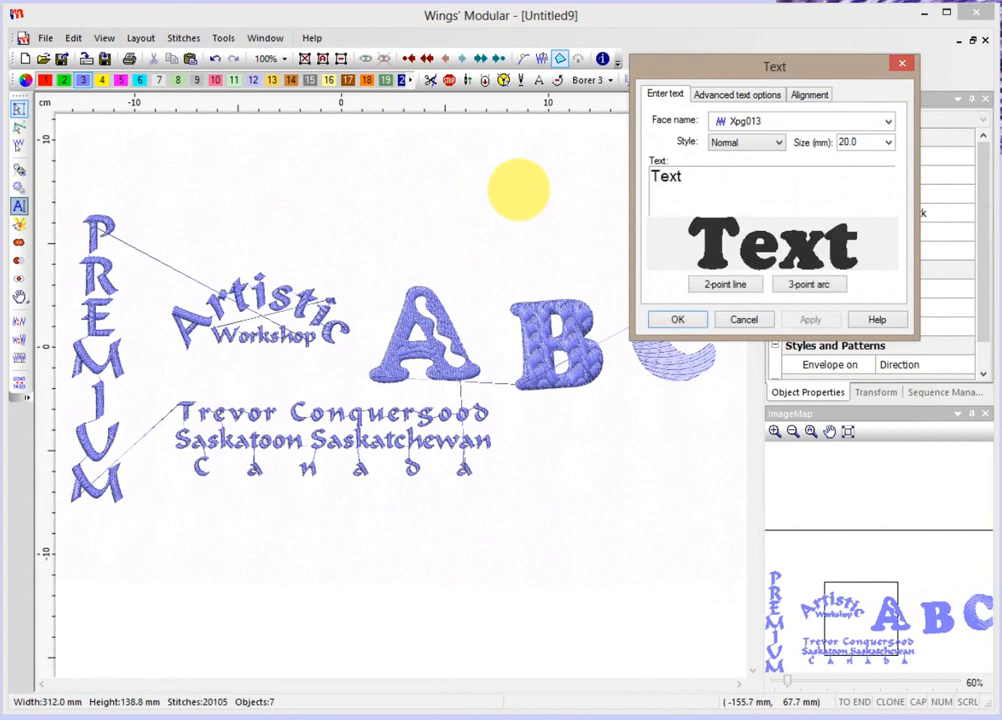
pyautogui.write(' on a pa')
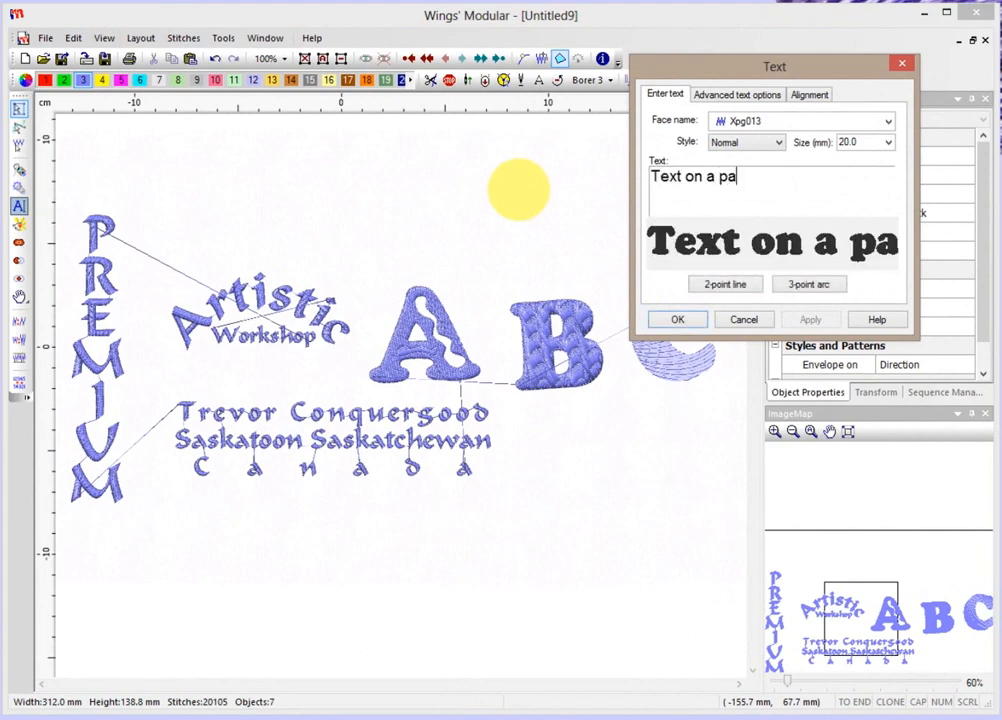
pyautogui.write('th')
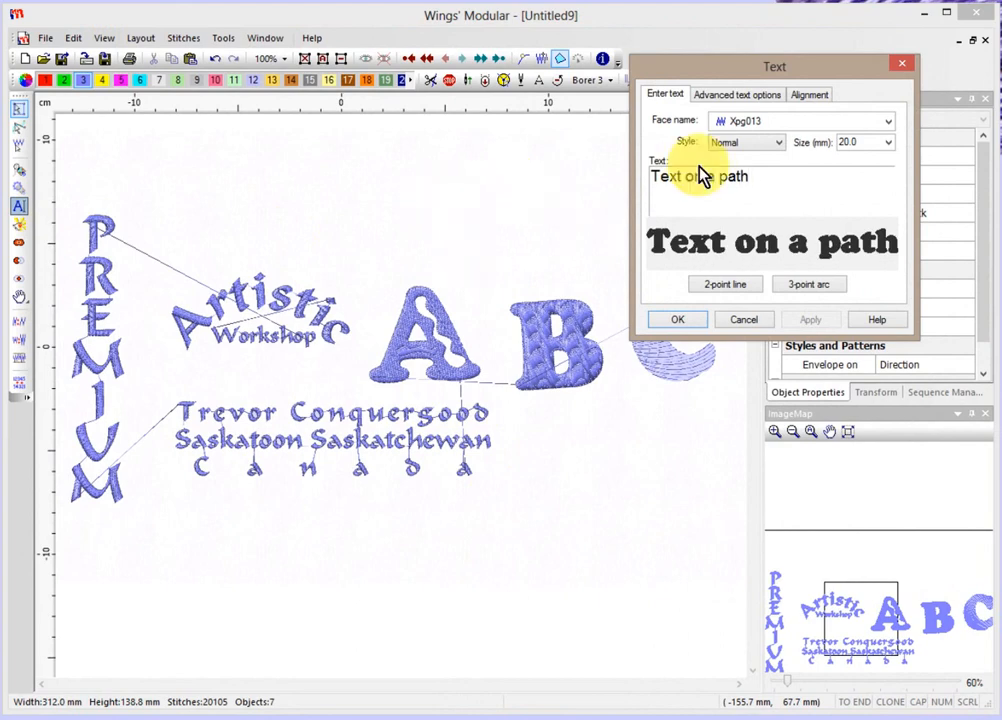
pyautogui.click(887, 143)
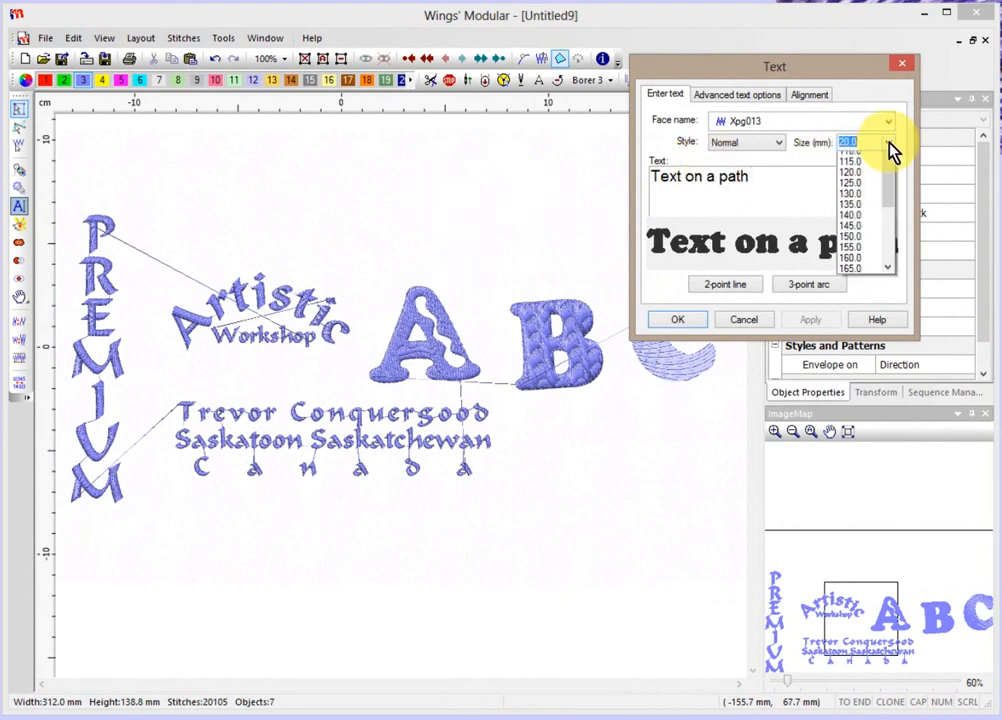
pyautogui.scroll(1, 893, 230)
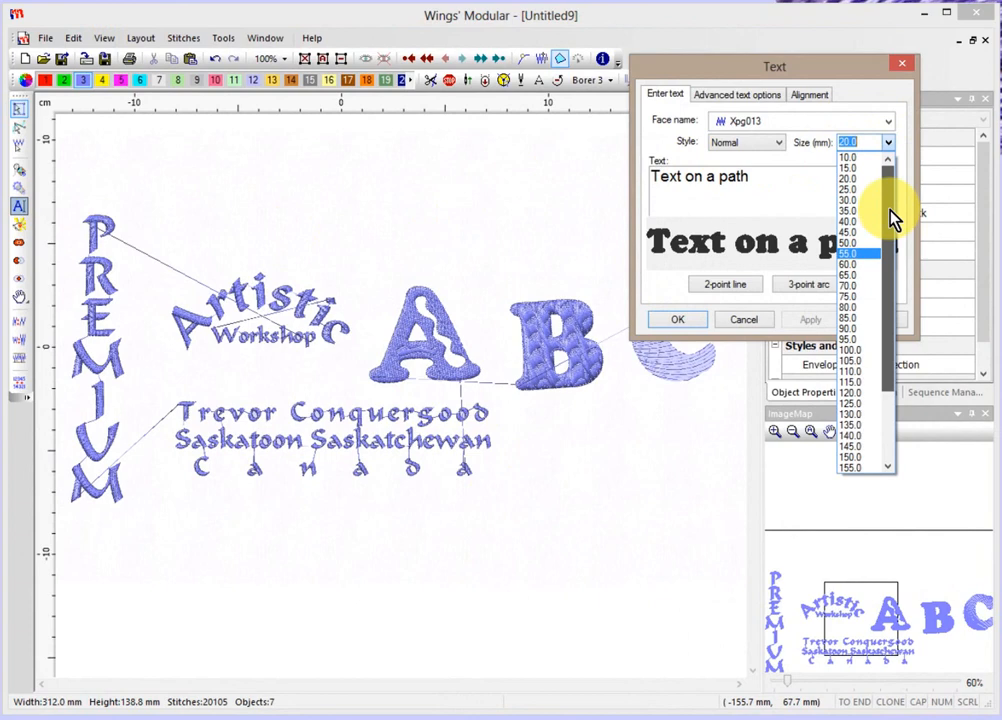
pyautogui.click(863, 158)
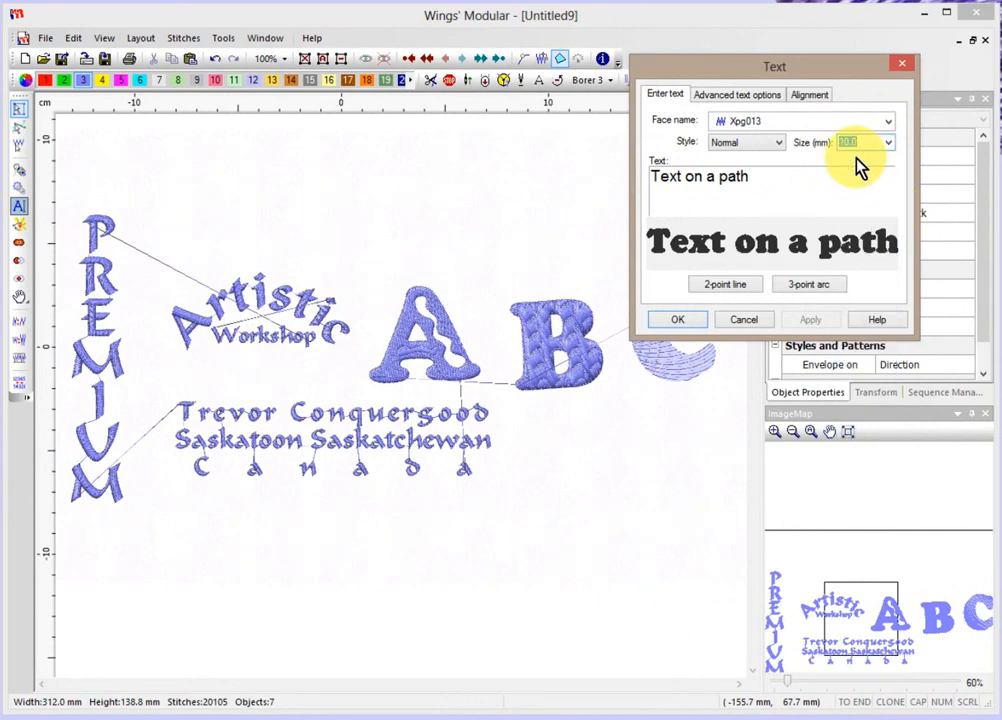
pyautogui.click(681, 323)
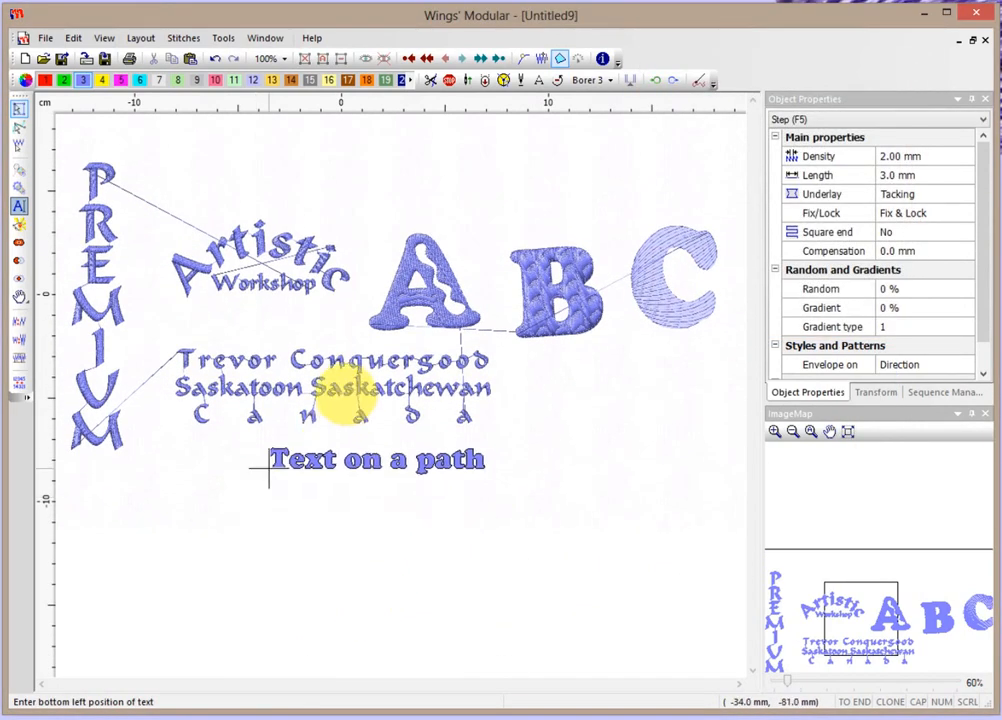
# Place 'Text on a path' below the address lines with the default exit point.
pyautogui.click(239, 471)
pyautogui.click(241, 472)
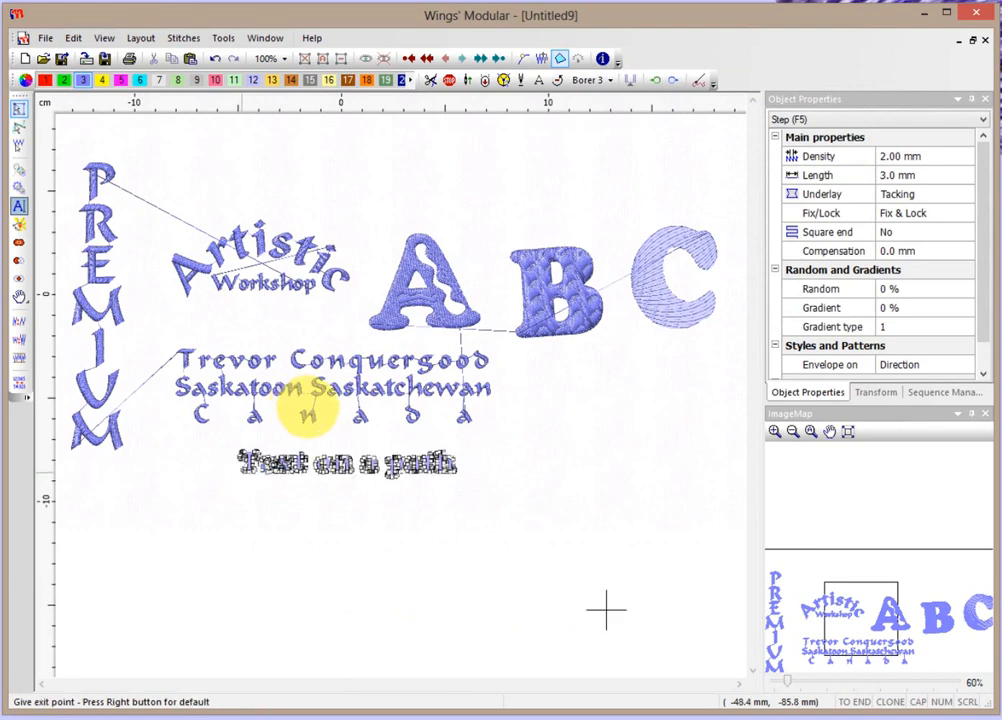
pyautogui.rightClick(209, 447)
pyautogui.click(306, 519)
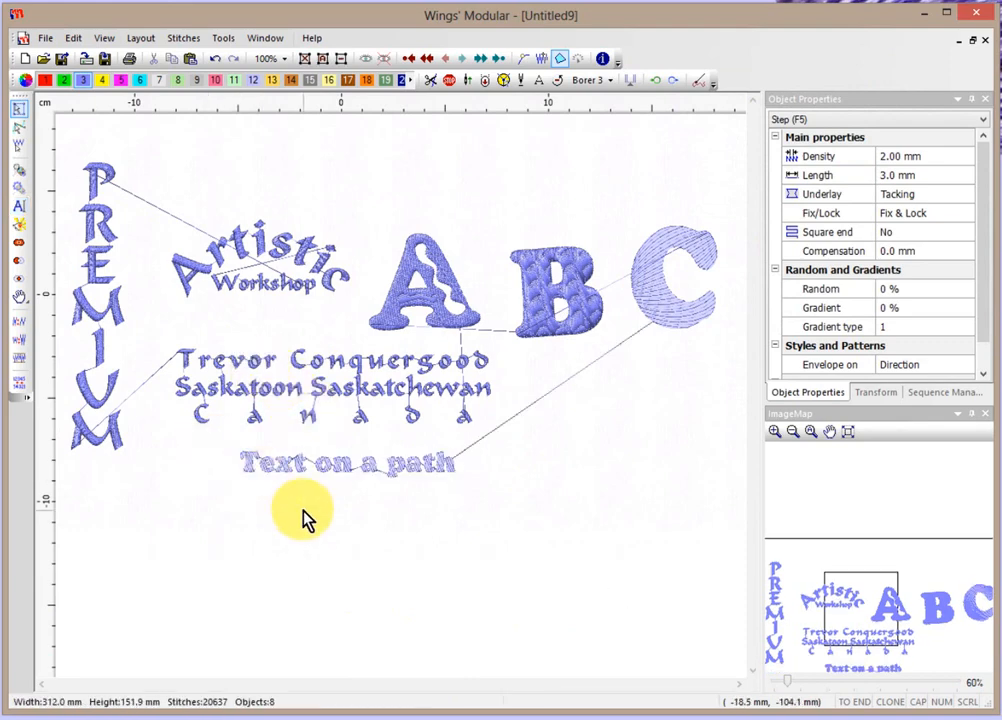
pyautogui.scroll(1, 306, 519)
pyautogui.scroll(2, 306, 520)
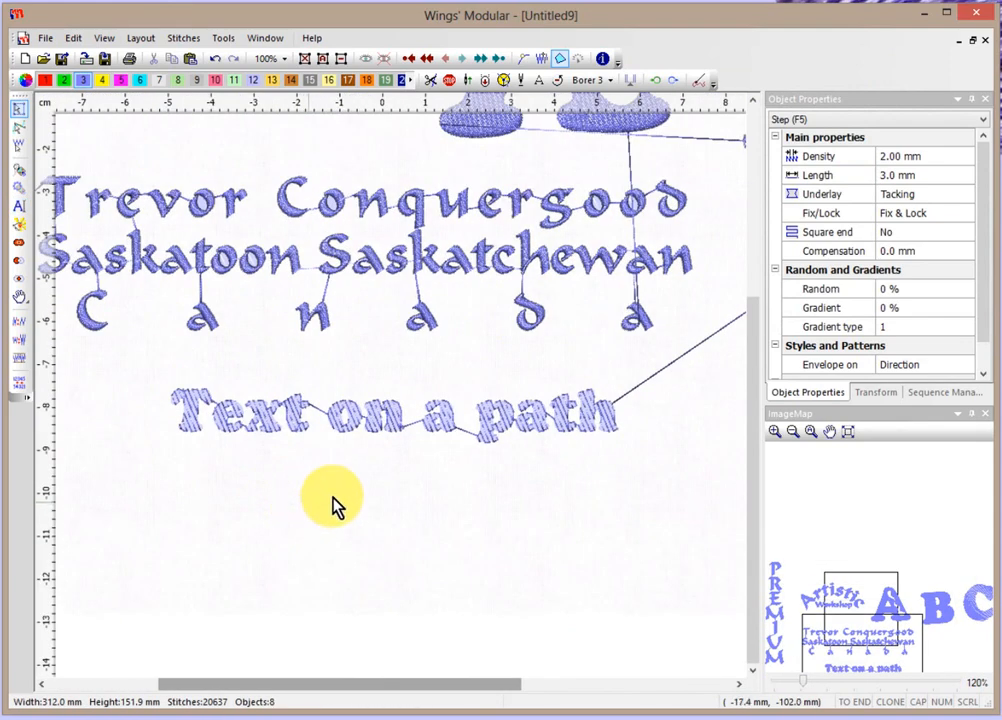
pyautogui.scroll(1, 447, 488)
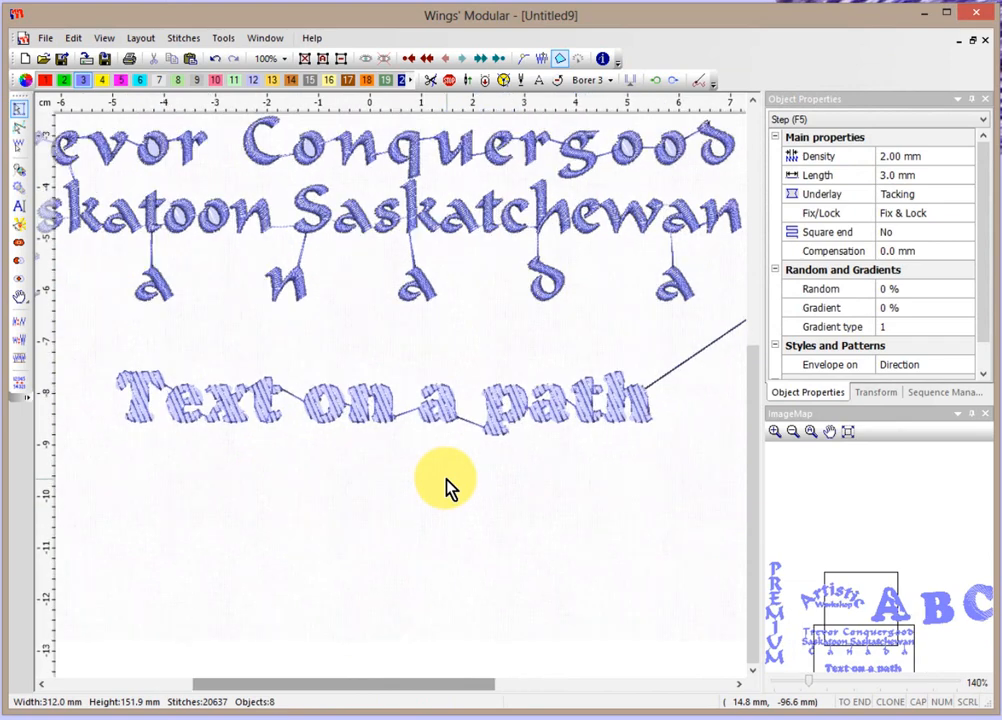
# Change the 'Text on a path' stitching to satin.
pyautogui.click(499, 417)
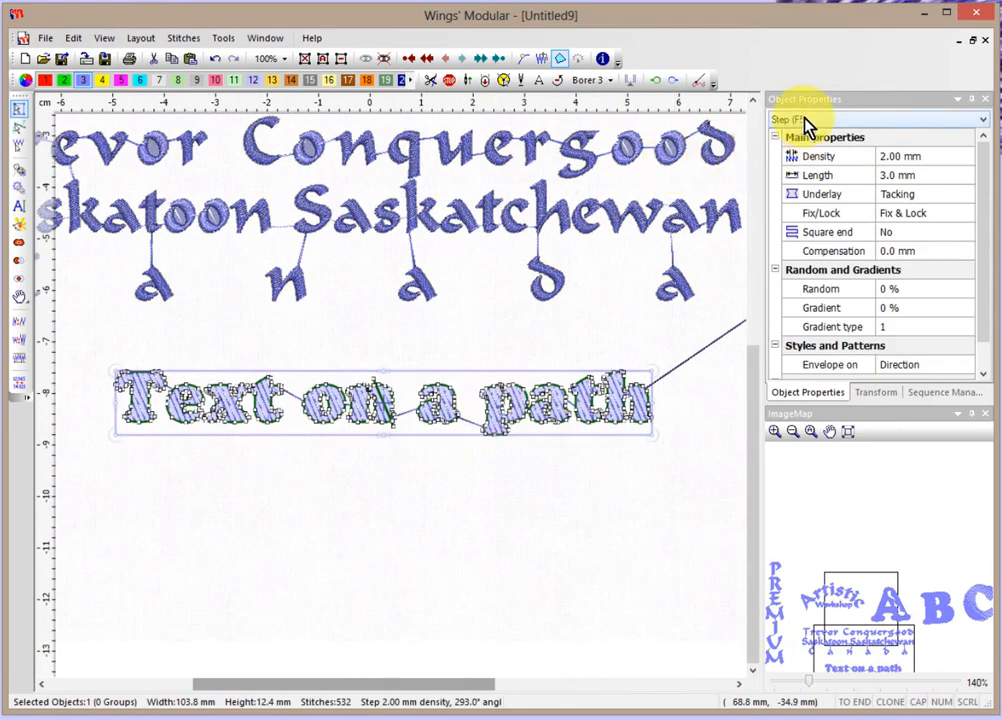
pyautogui.rightClick(494, 418)
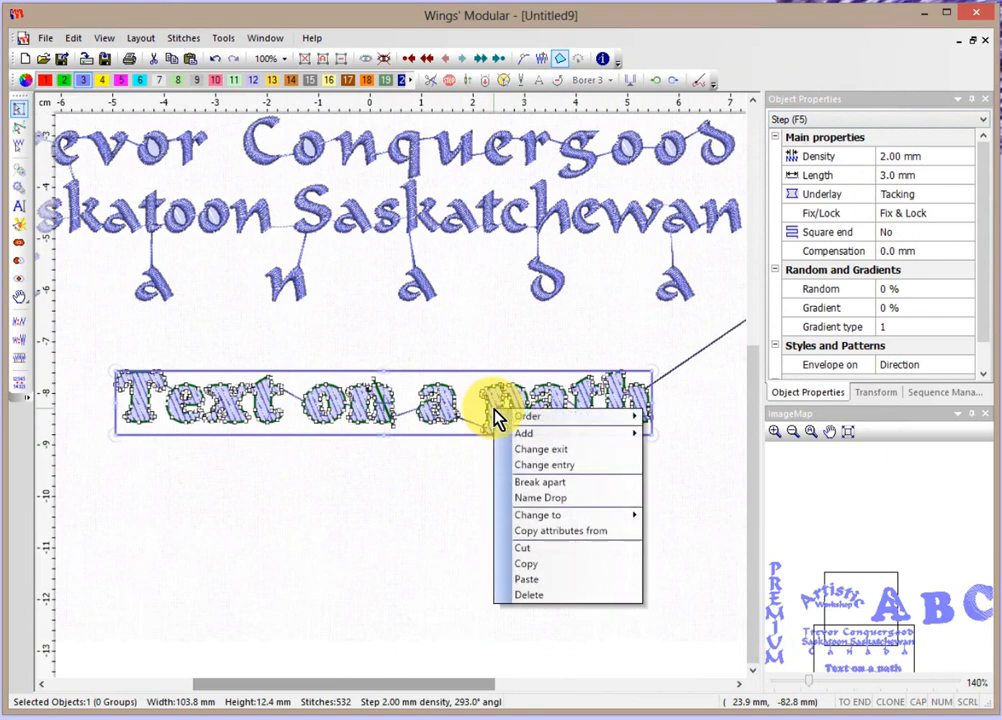
pyautogui.moveTo(586, 515)
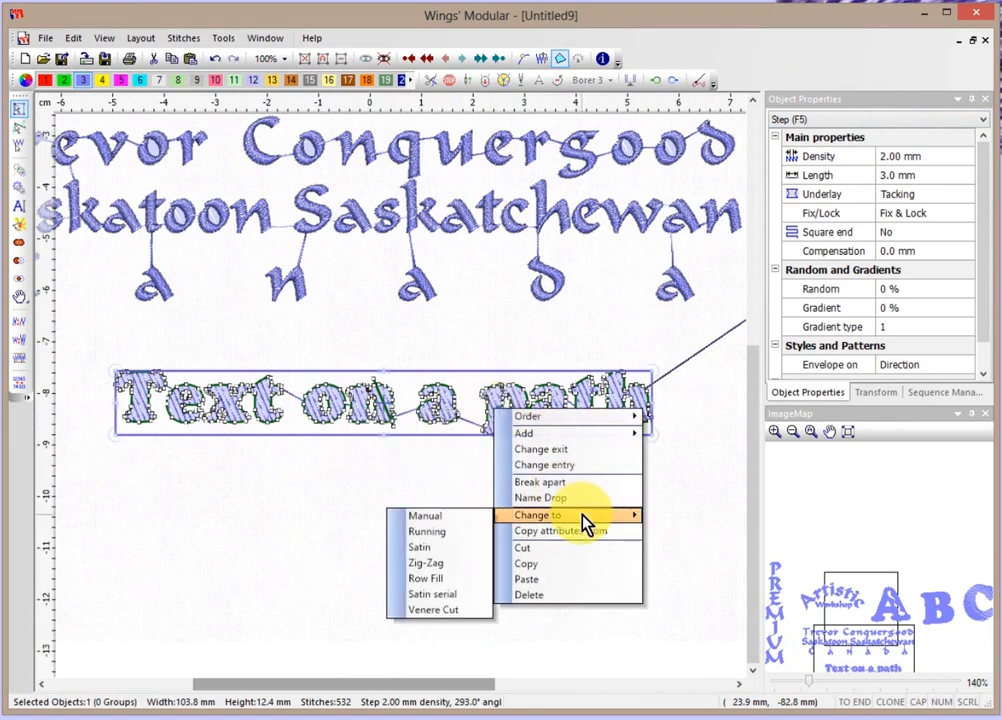
pyautogui.click(425, 547)
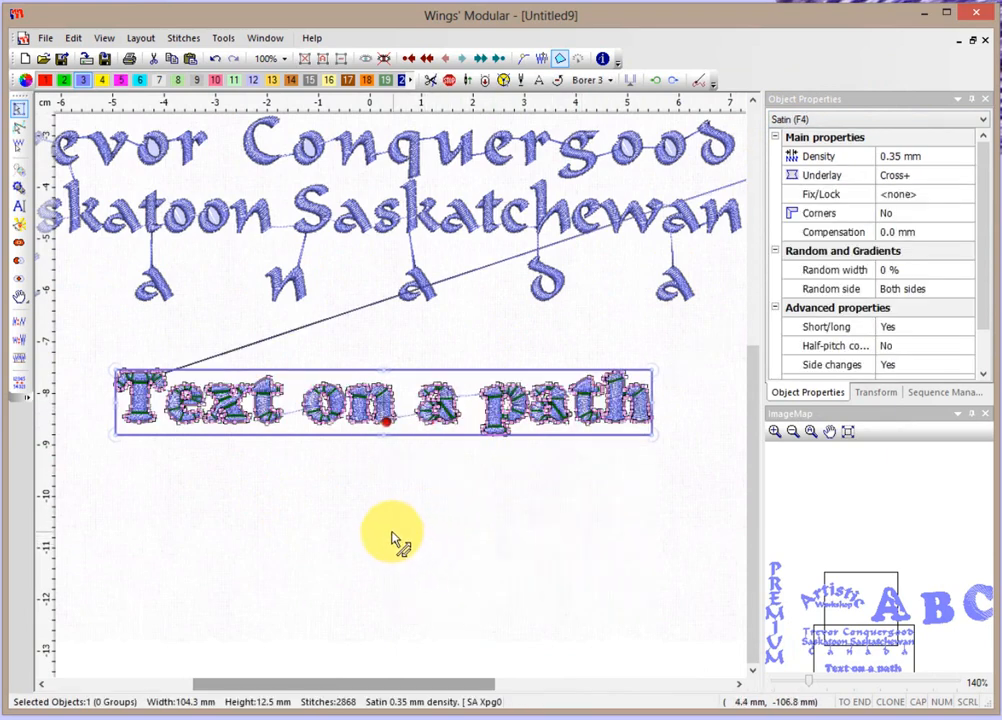
pyautogui.click(388, 489)
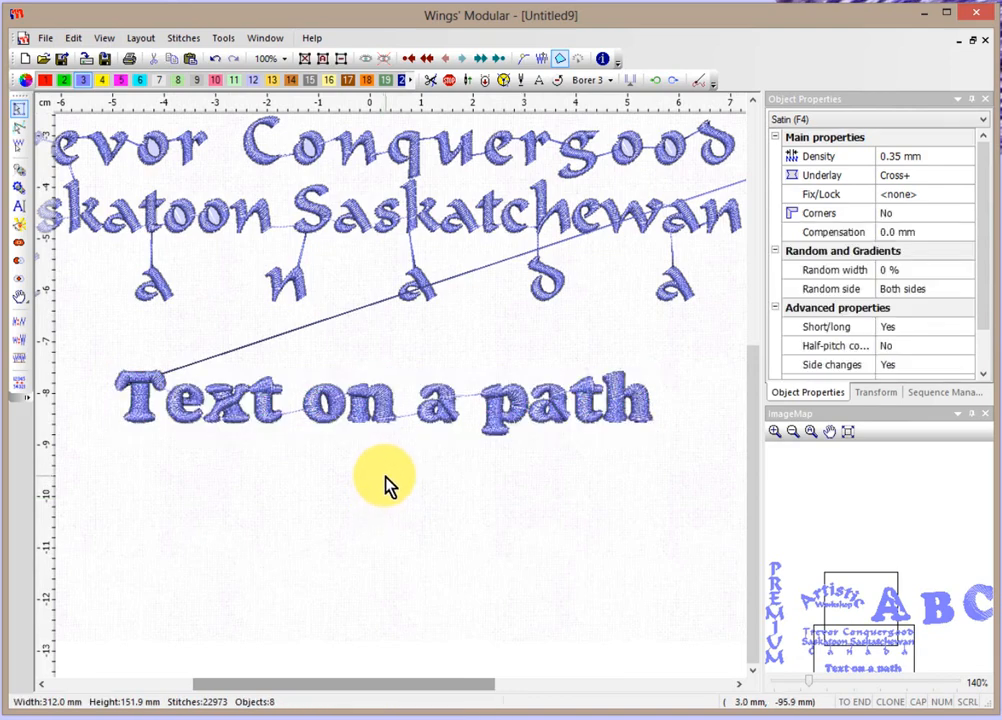
# Open the path choices for 'Text on a path' and preview arc, circle, wave and chevron shapes.
pyautogui.click(386, 404)
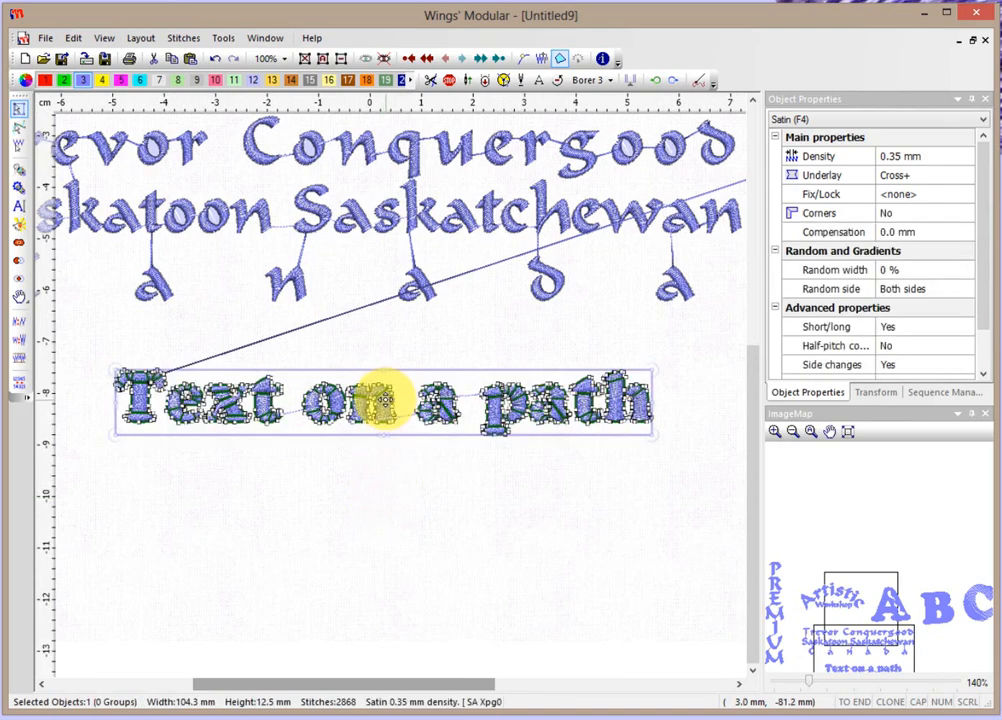
pyautogui.rightClick(386, 412)
pyautogui.moveTo(416, 443)
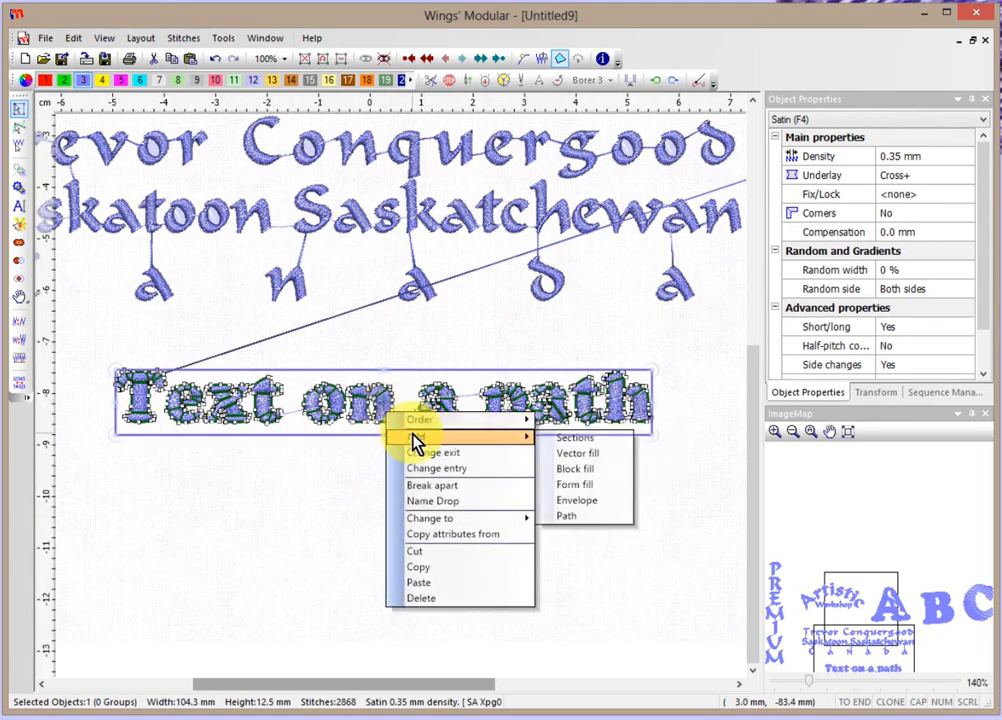
pyautogui.click(567, 518)
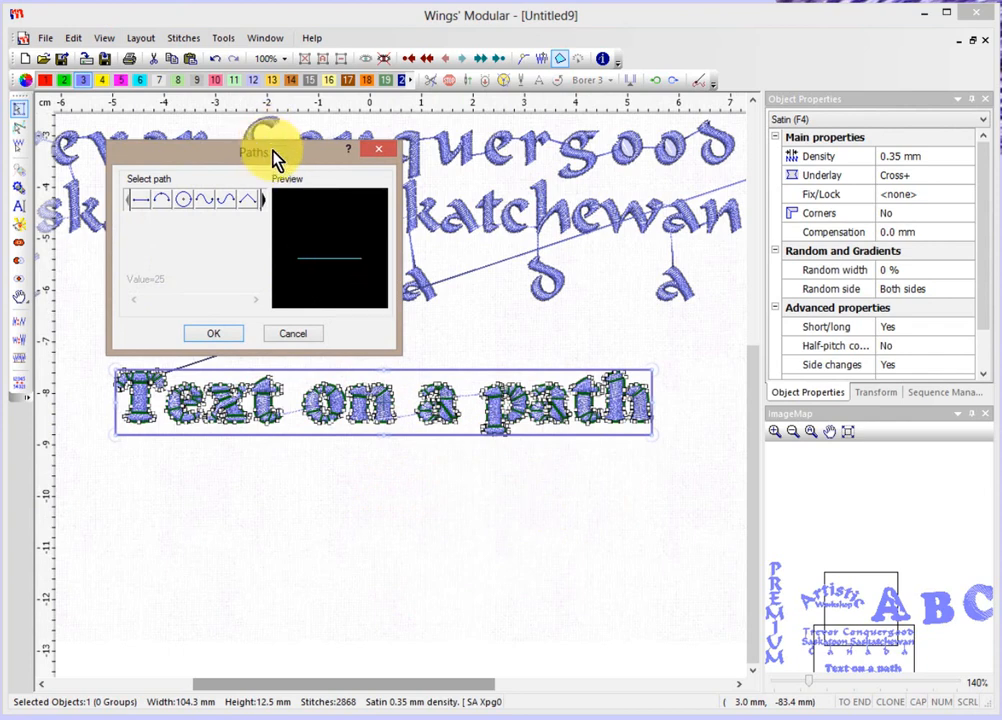
pyautogui.moveTo(276, 160); pyautogui.dragTo(292, 82)
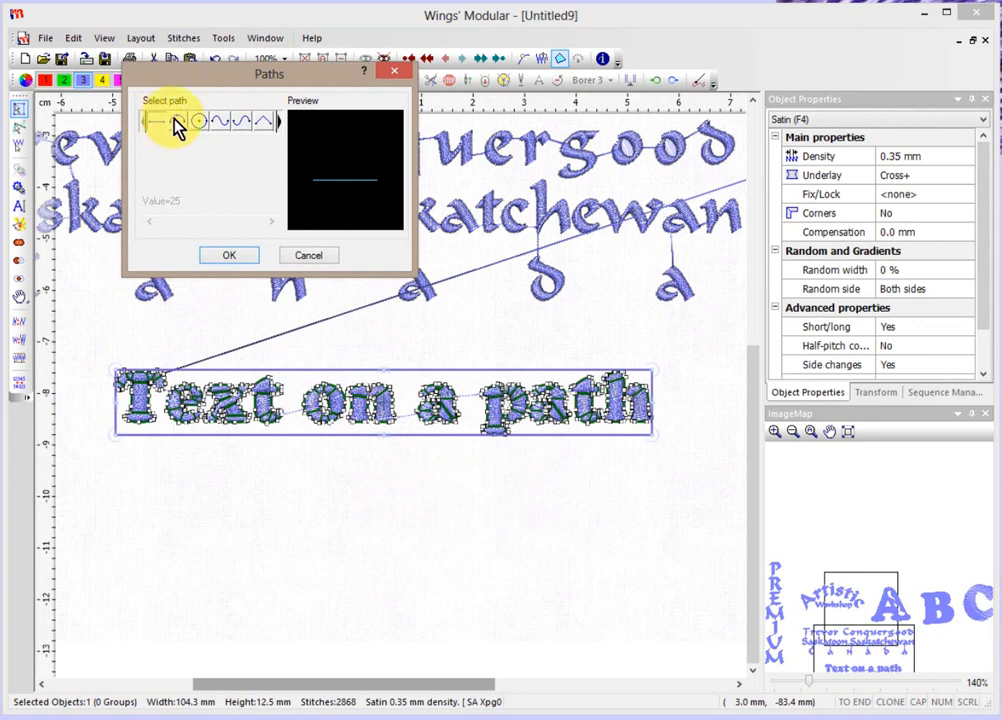
pyautogui.click(177, 123)
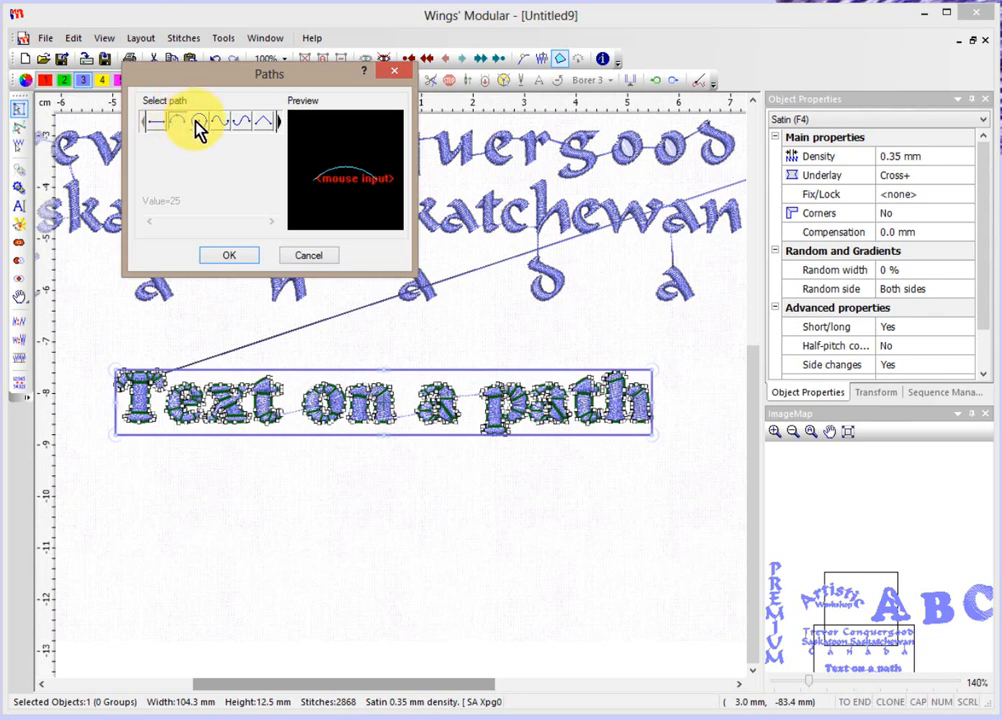
pyautogui.click(198, 121)
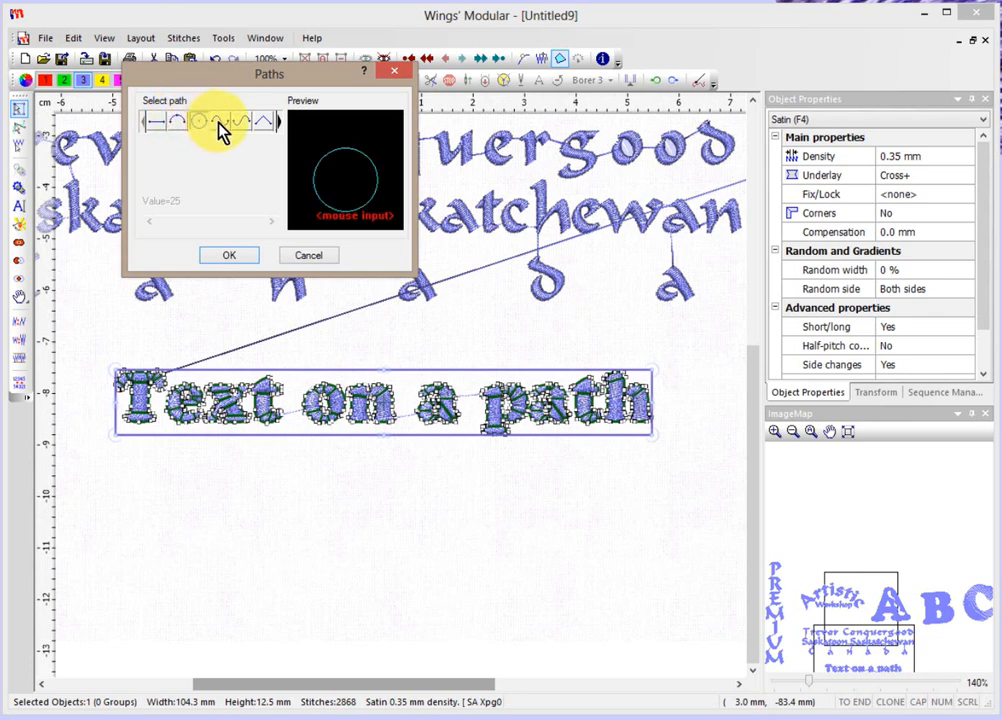
pyautogui.click(220, 122)
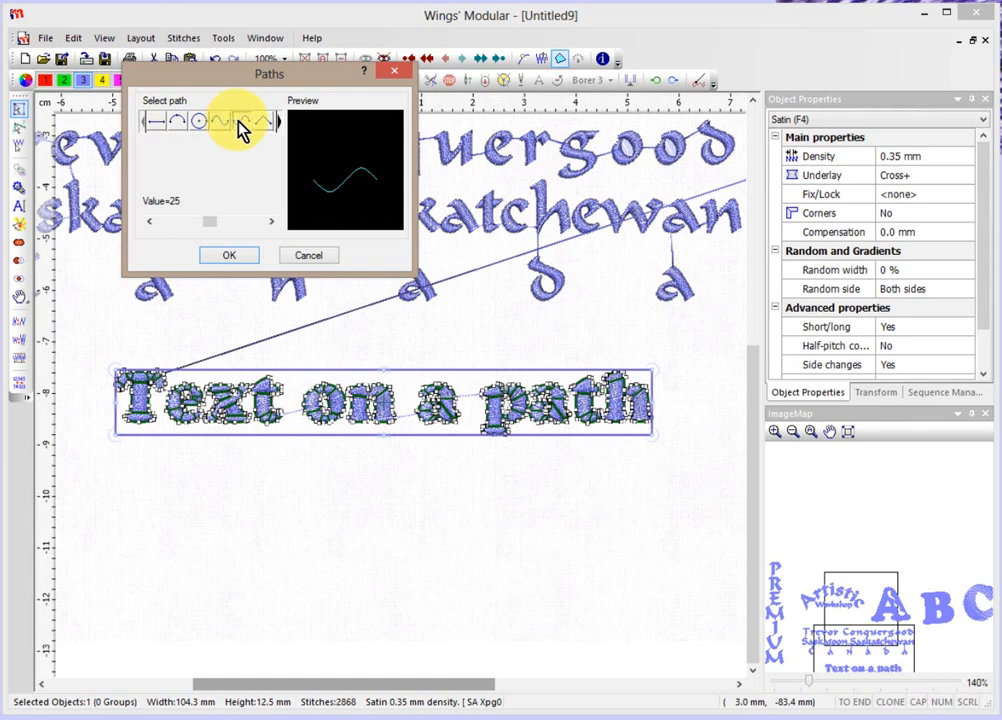
pyautogui.click(265, 124)
pyautogui.click(279, 124)
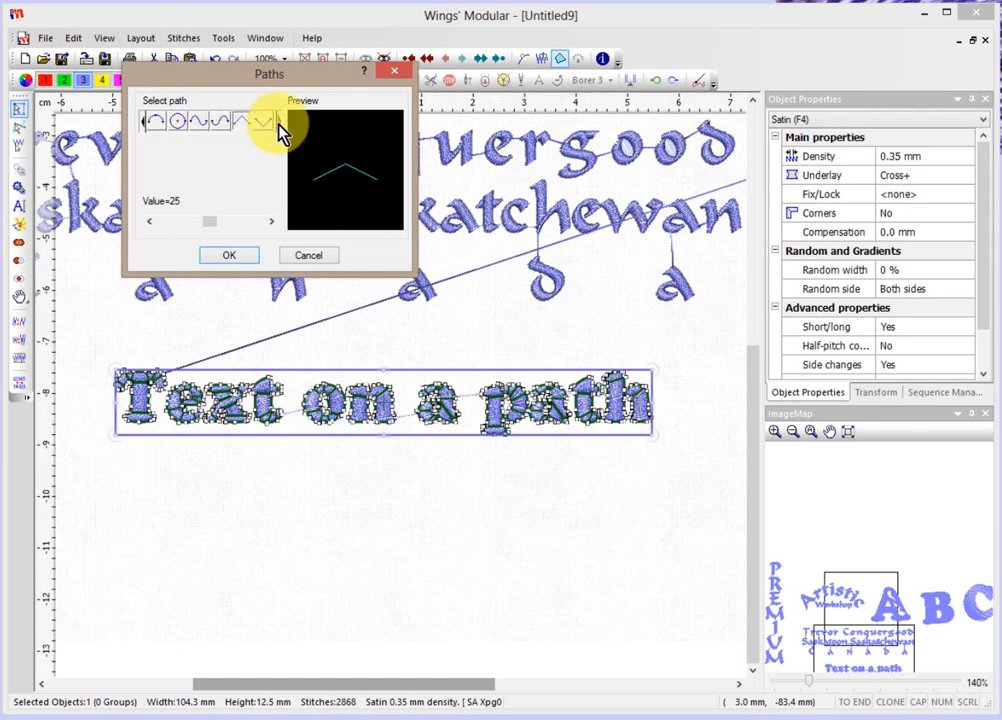
# Apply the straight-line path to the text and reselect it.
pyautogui.click(145, 122)
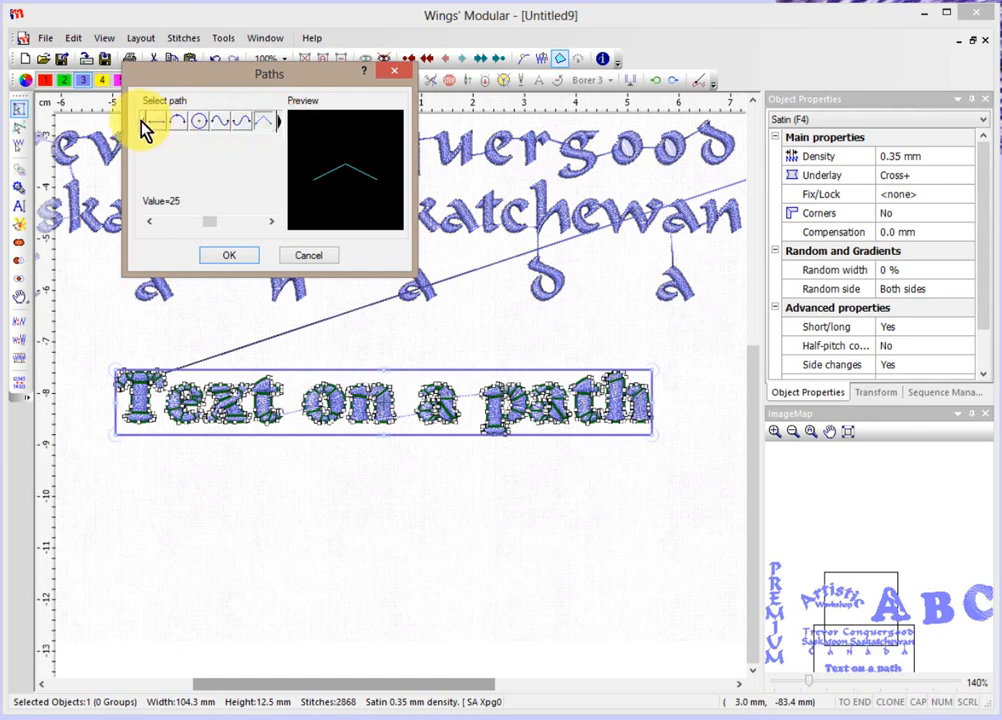
pyautogui.click(155, 122)
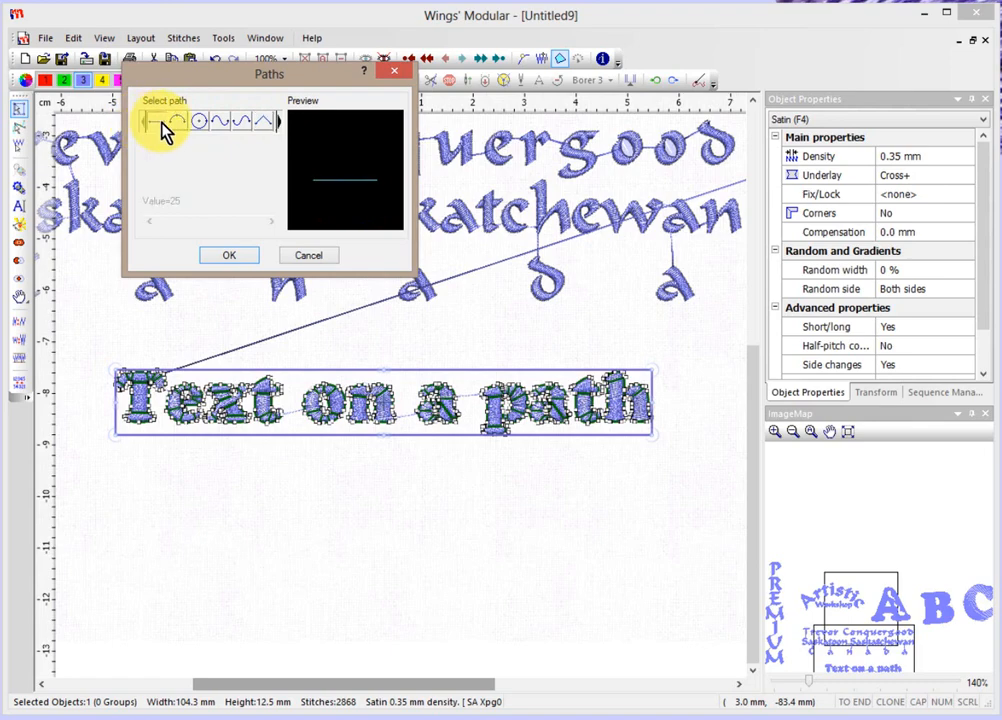
pyautogui.click(231, 258)
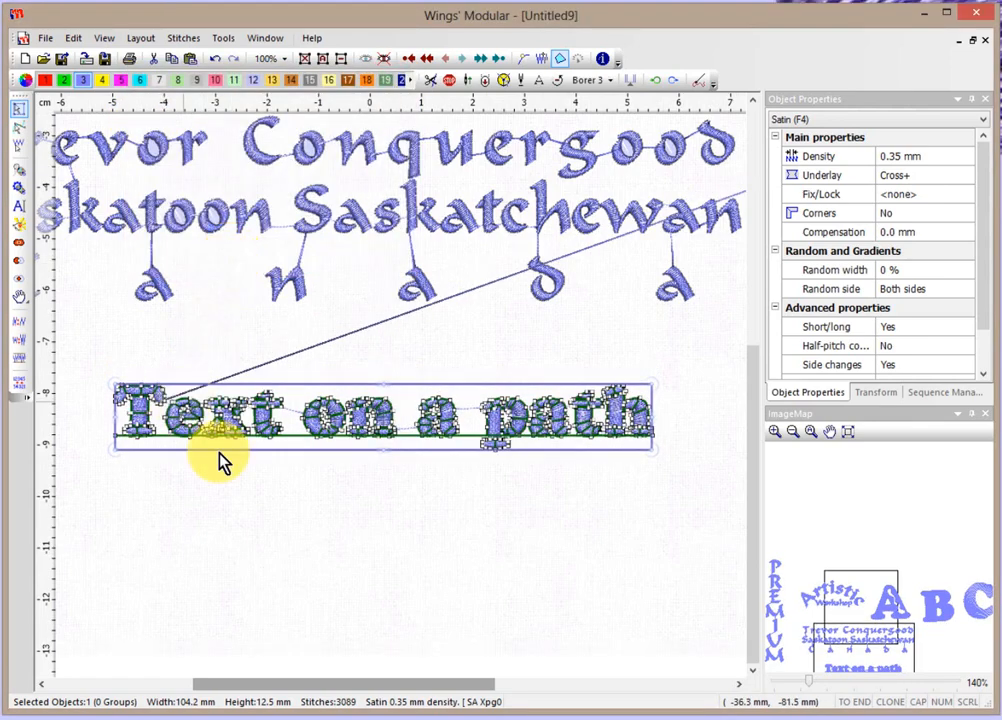
pyautogui.click(372, 535)
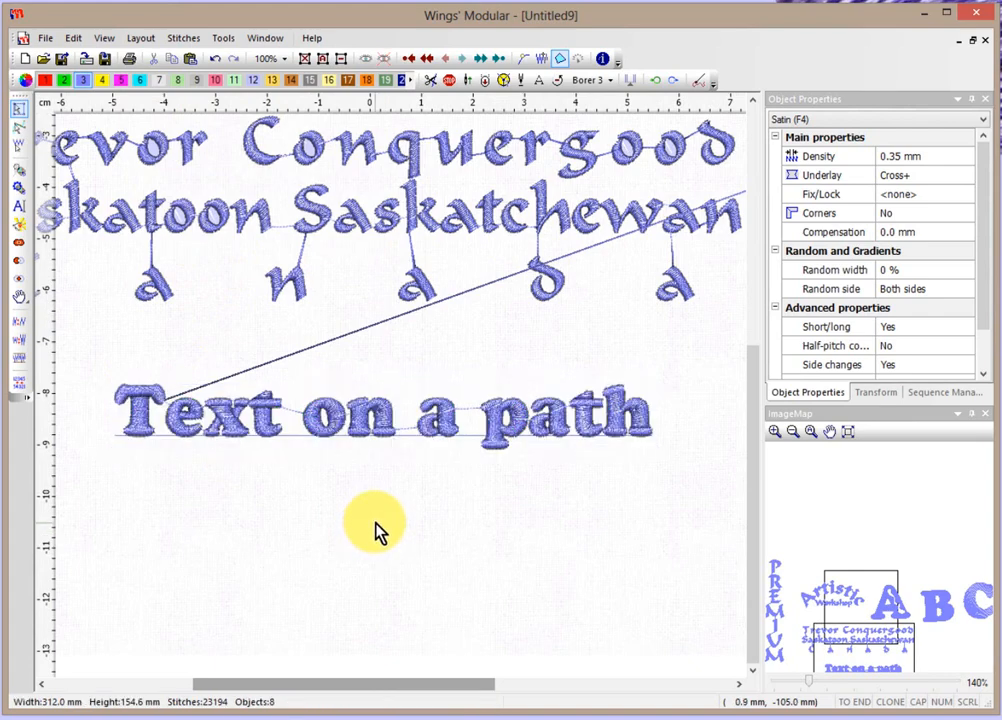
pyautogui.click(382, 420)
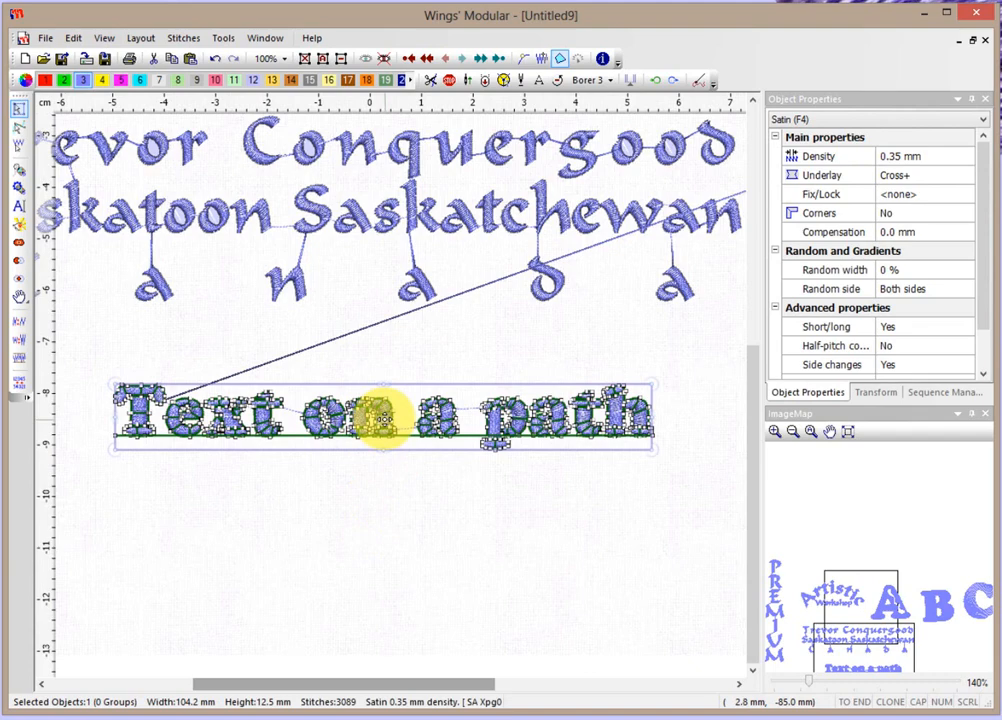
# Drag the path's end and middle nodes to bend the baseline into a hump.
pyautogui.click(18, 127)
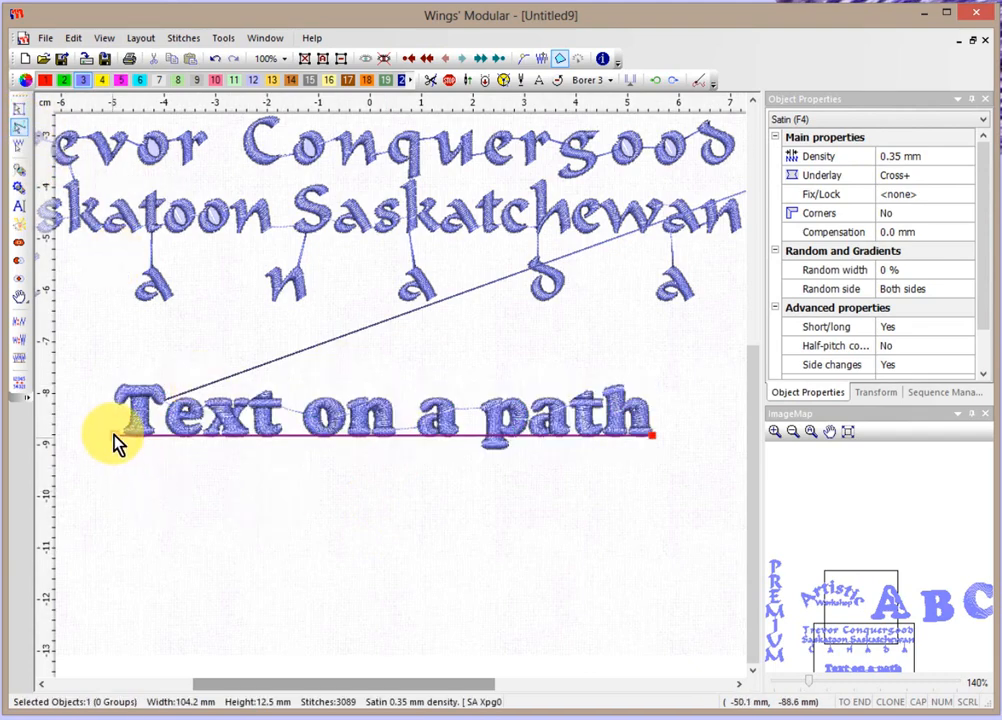
pyautogui.moveTo(114, 437); pyautogui.dragTo(115, 502)
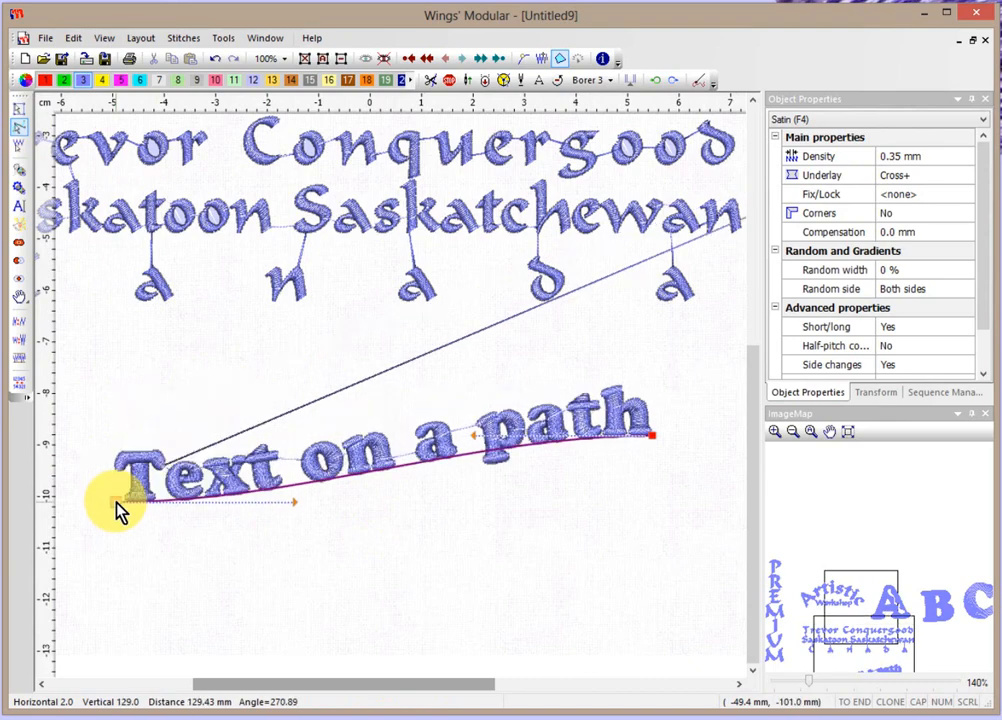
pyautogui.moveTo(296, 510); pyautogui.dragTo(257, 372)
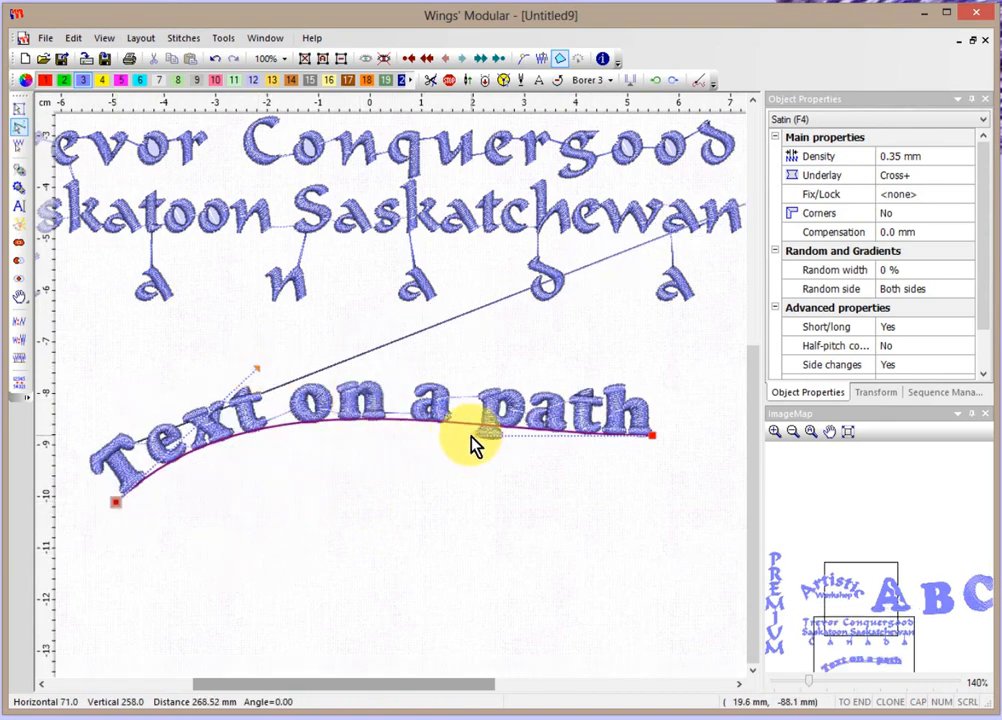
pyautogui.moveTo(472, 441); pyautogui.dragTo(490, 343)
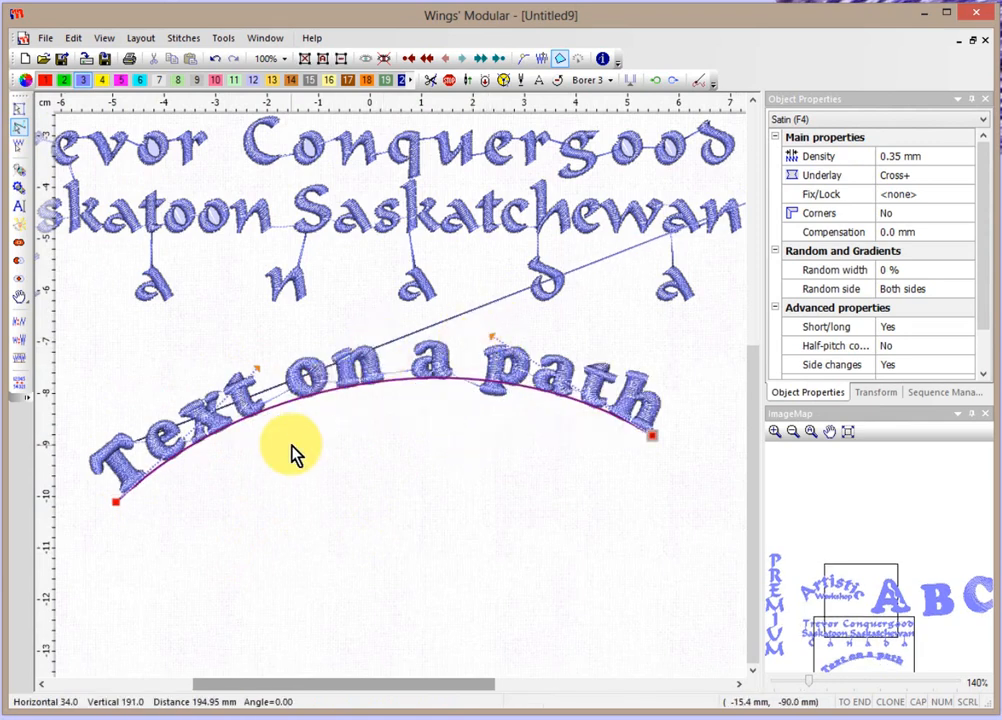
# Add two nodes to the path and pull them into an S-shaped wave.
pyautogui.rightClick(286, 412)
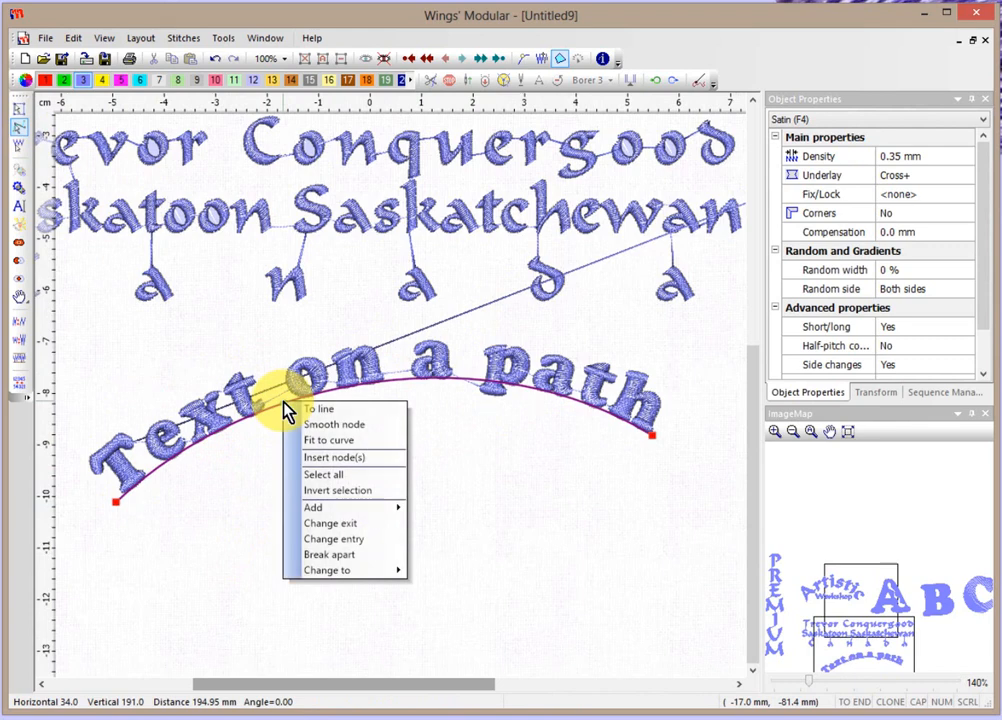
pyautogui.moveTo(341, 516)
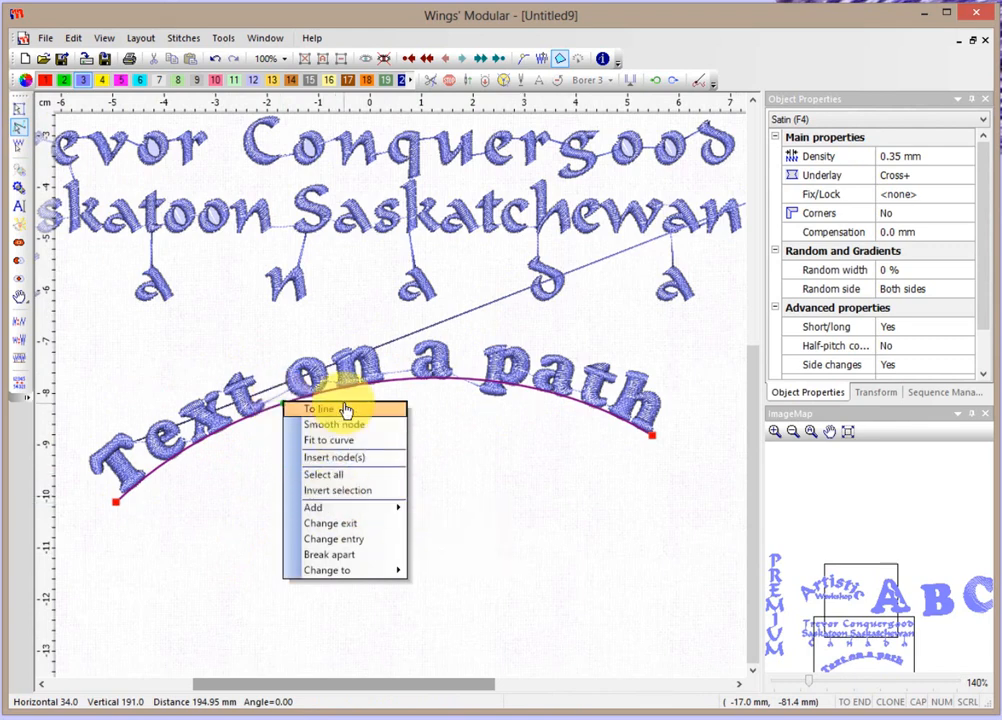
pyautogui.click(327, 459)
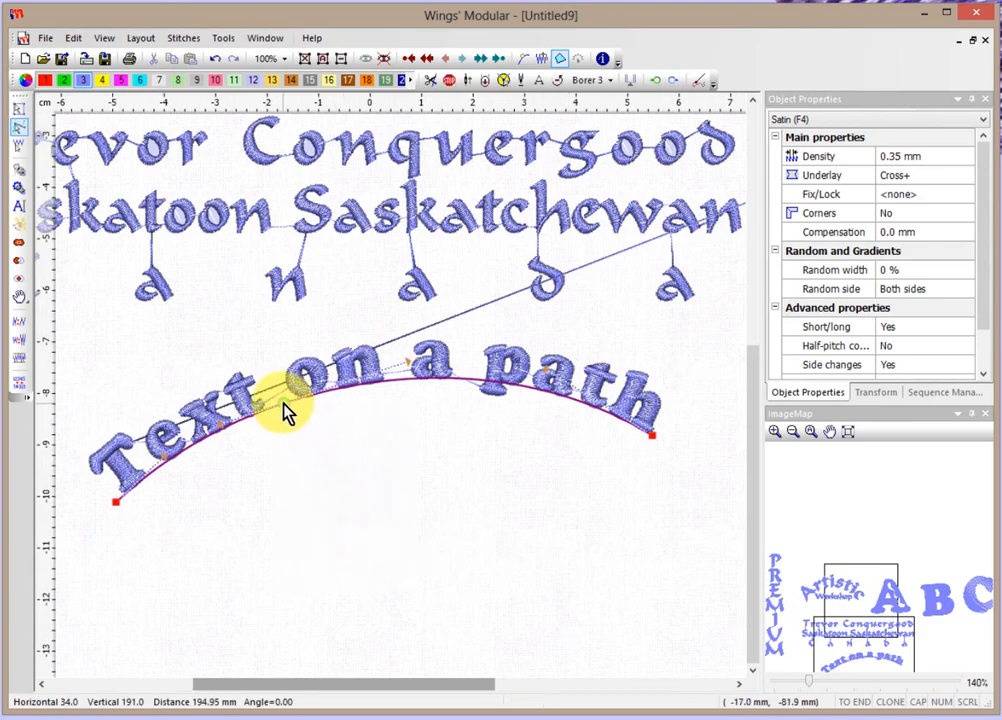
pyautogui.moveTo(284, 412)
pyautogui.mouseDown()
pyautogui.moveTo(283, 508)
pyautogui.moveTo(308, 519)
pyautogui.mouseUp()
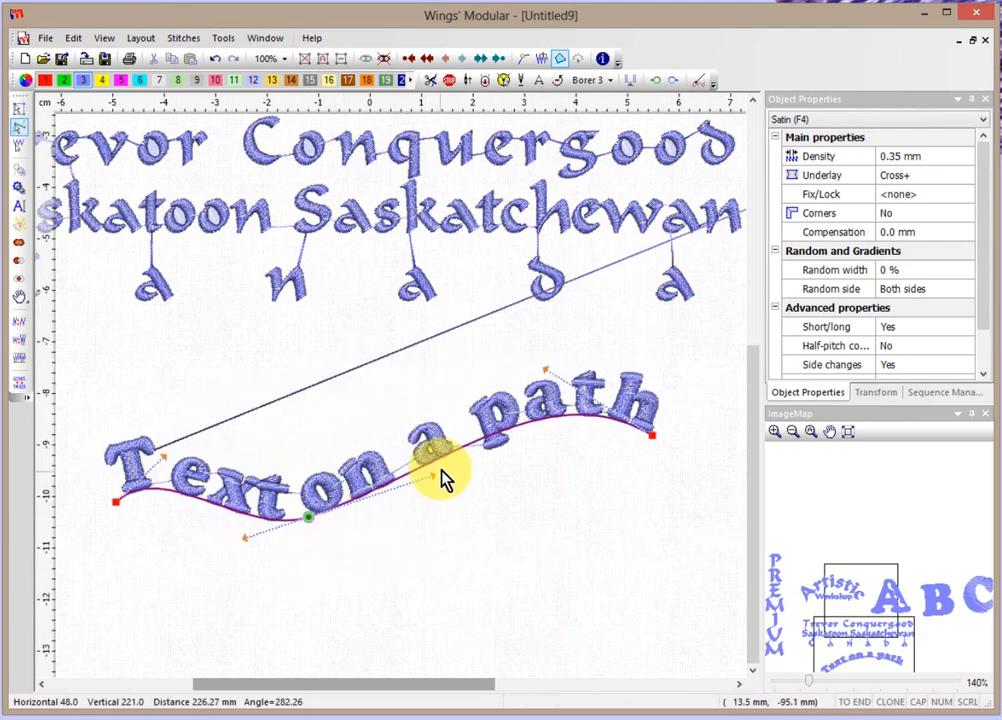
pyautogui.rightClick(463, 458)
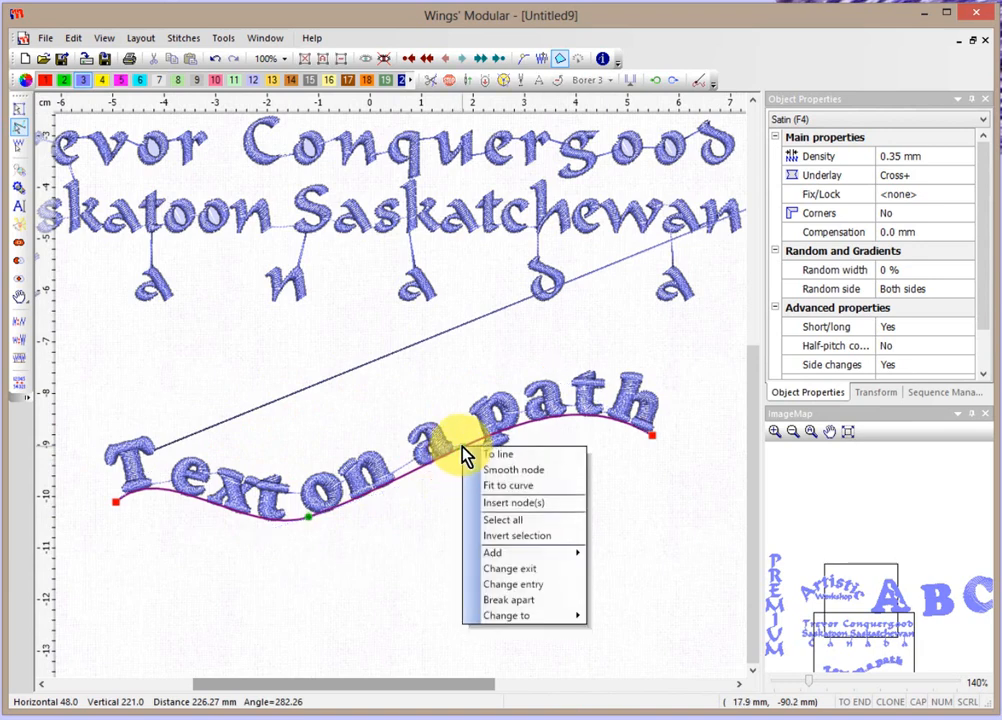
pyautogui.click(511, 506)
pyautogui.moveTo(458, 454); pyautogui.dragTo(447, 408)
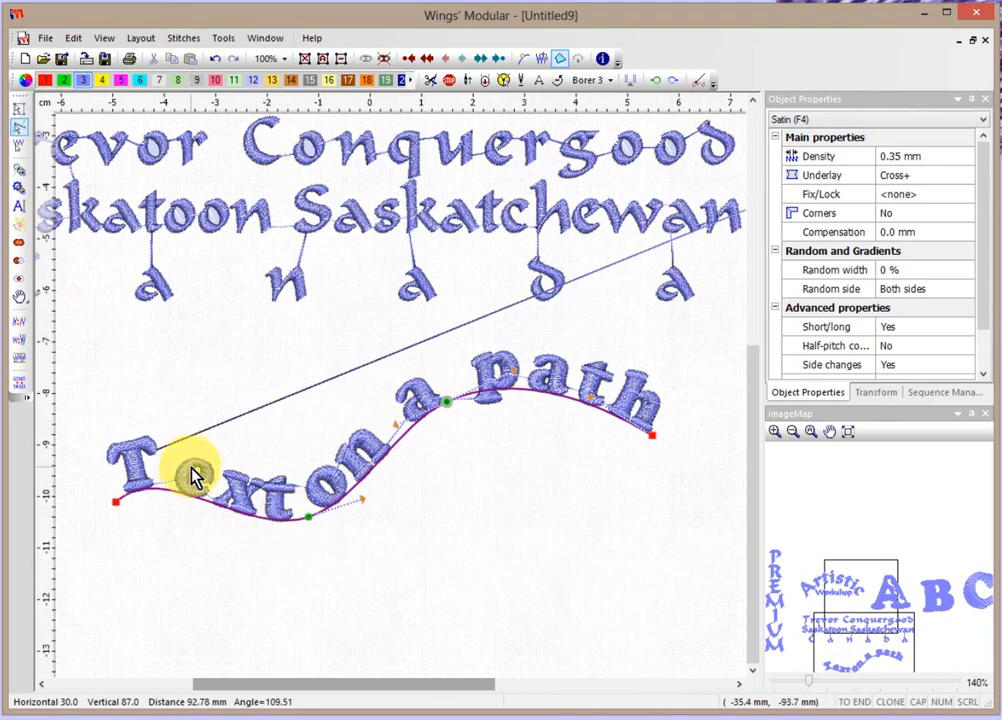
pyautogui.click(20, 112)
pyautogui.click(434, 568)
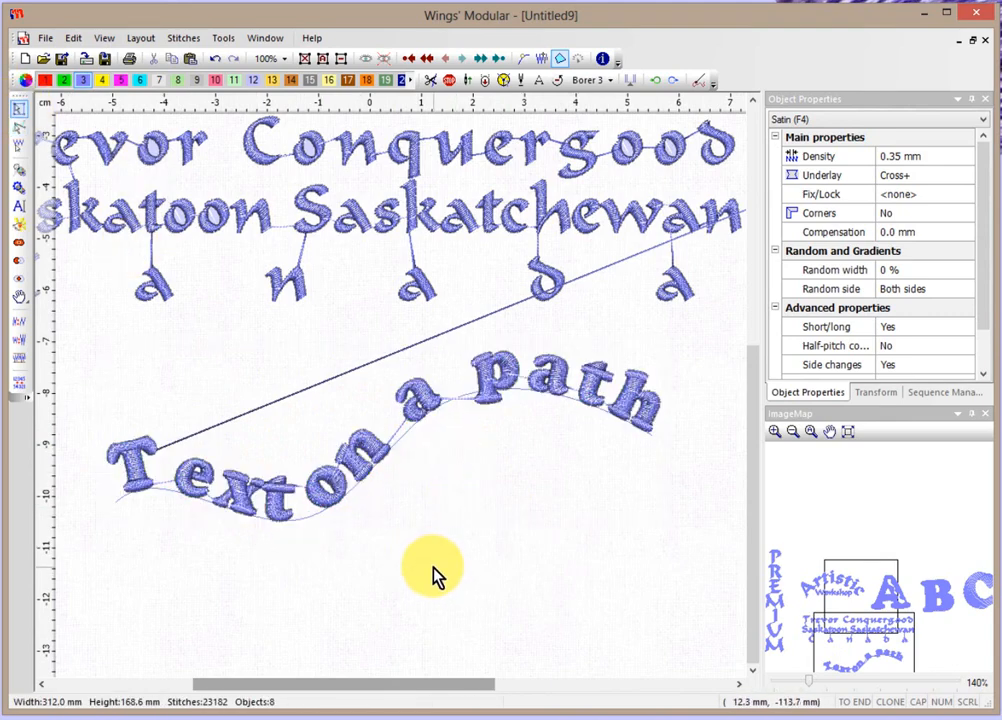
# Create 20.0 mm text 'Letering on an arc' and place it below the path text.
pyautogui.scroll(-2, 434, 568)
pyautogui.moveTo(753, 294); pyautogui.dragTo(752, 315)
pyautogui.click(20, 206)
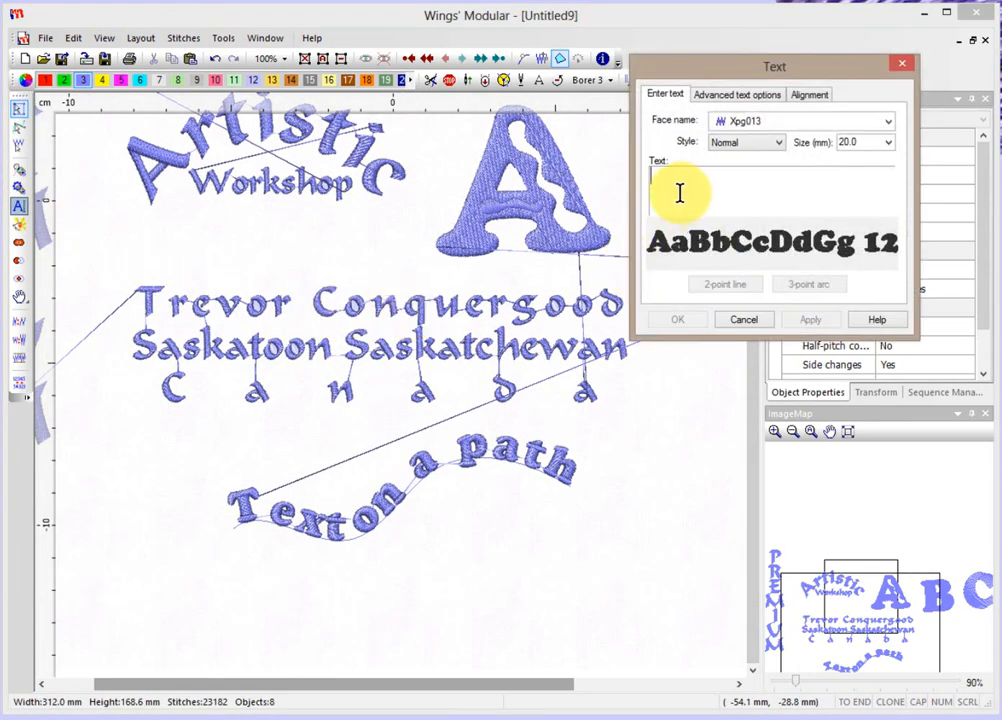
pyautogui.write('L')
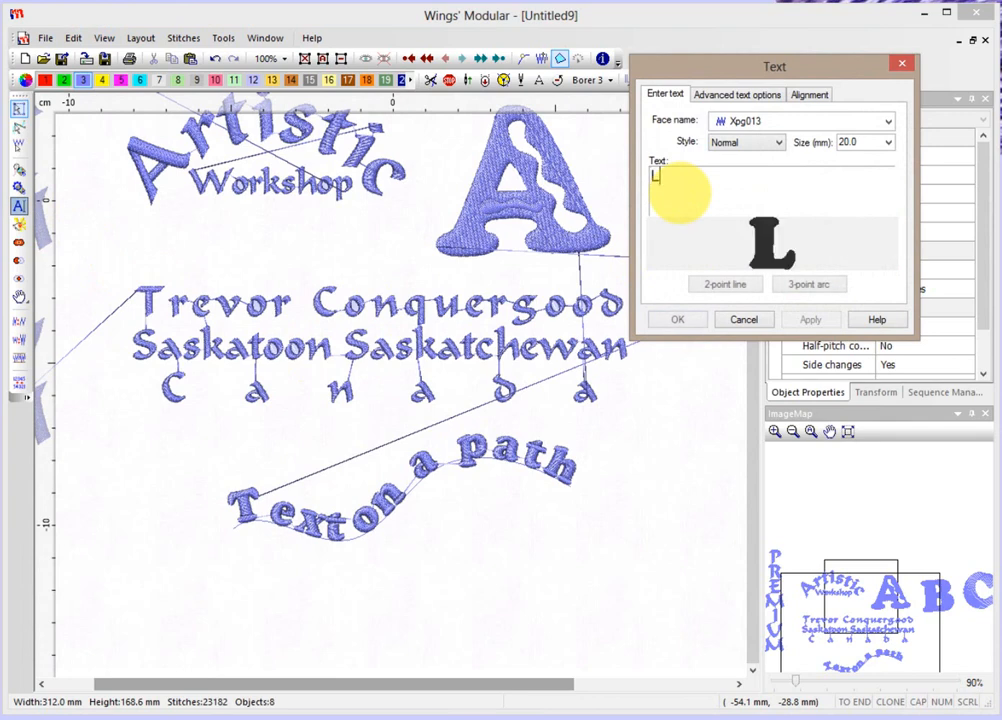
pyautogui.write('etering on an a')
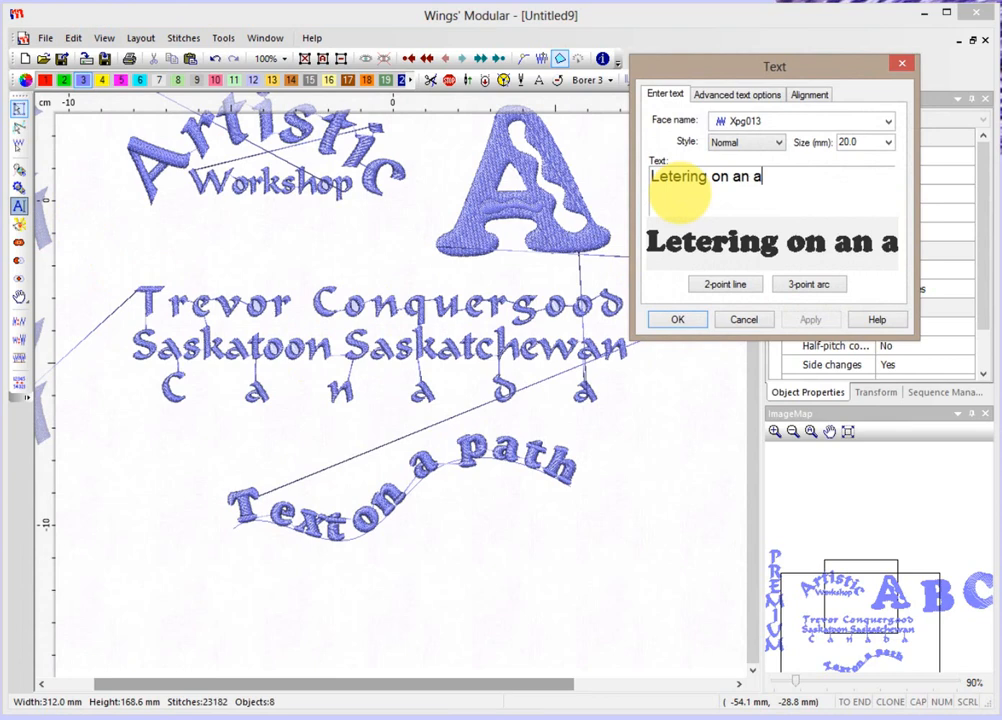
pyautogui.write('cr')
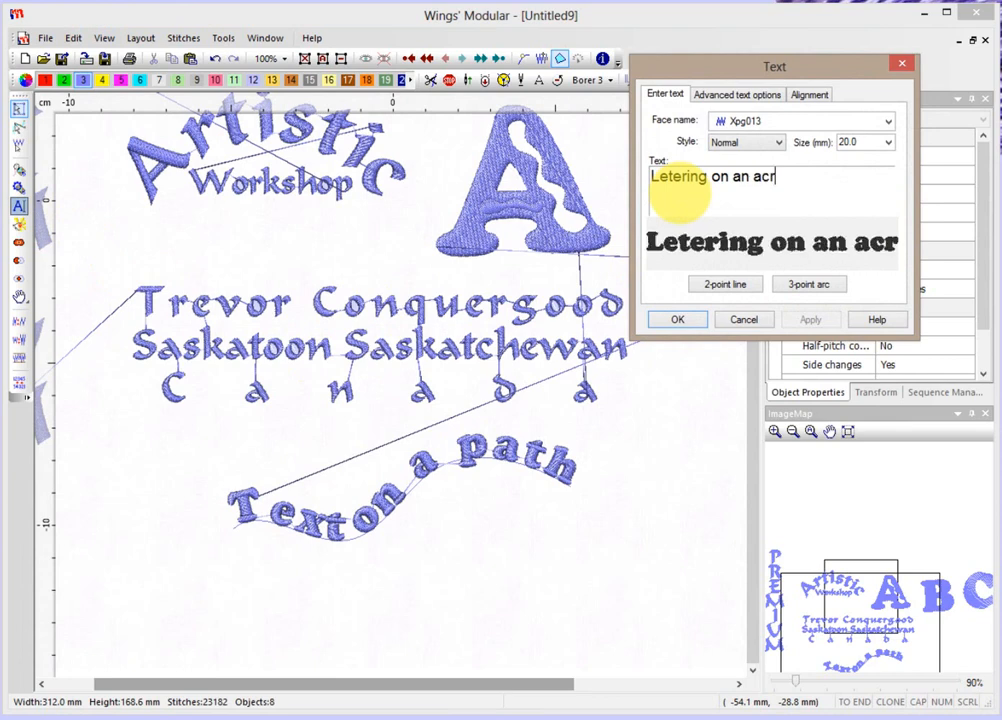
pyautogui.press('BackSpace')
pyautogui.press('BackSpace')
pyautogui.write('rc')
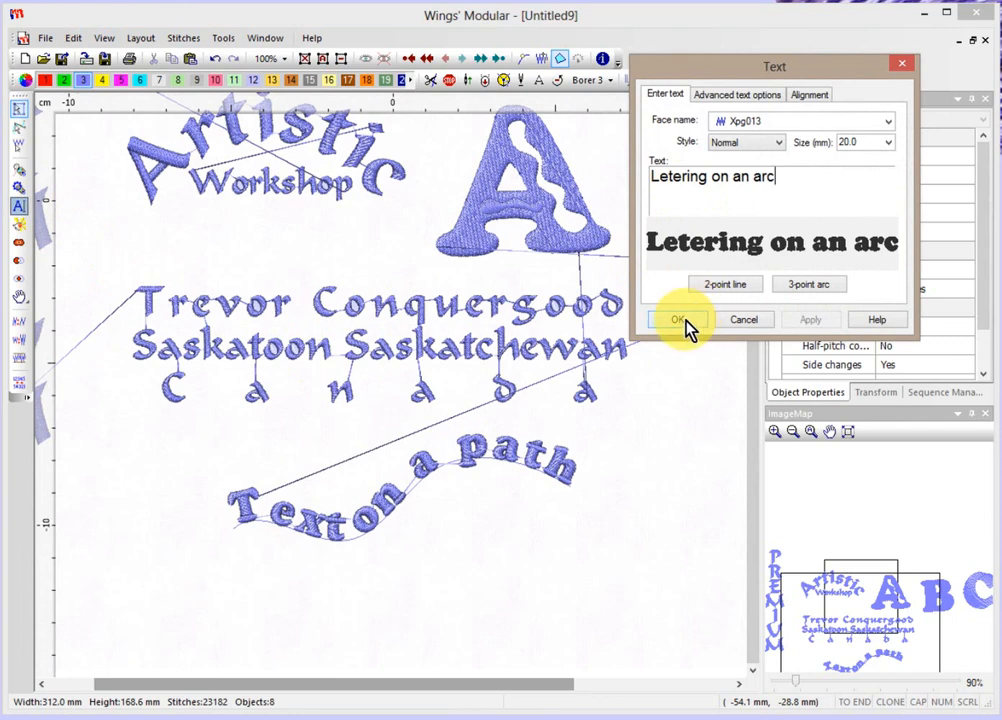
pyautogui.click(807, 287)
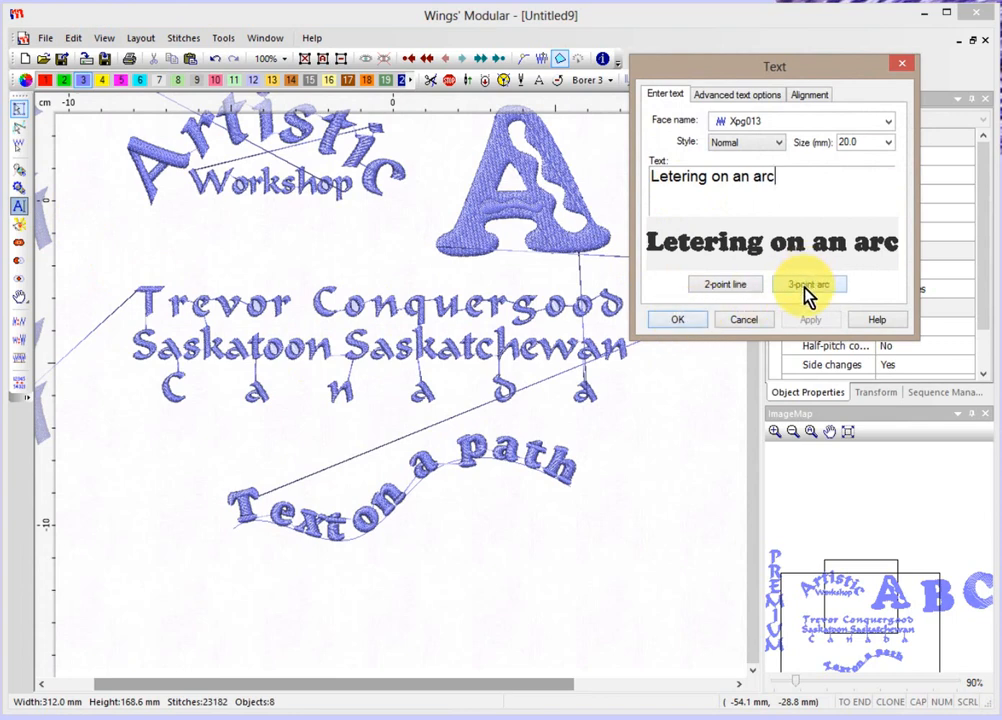
pyautogui.click(696, 325)
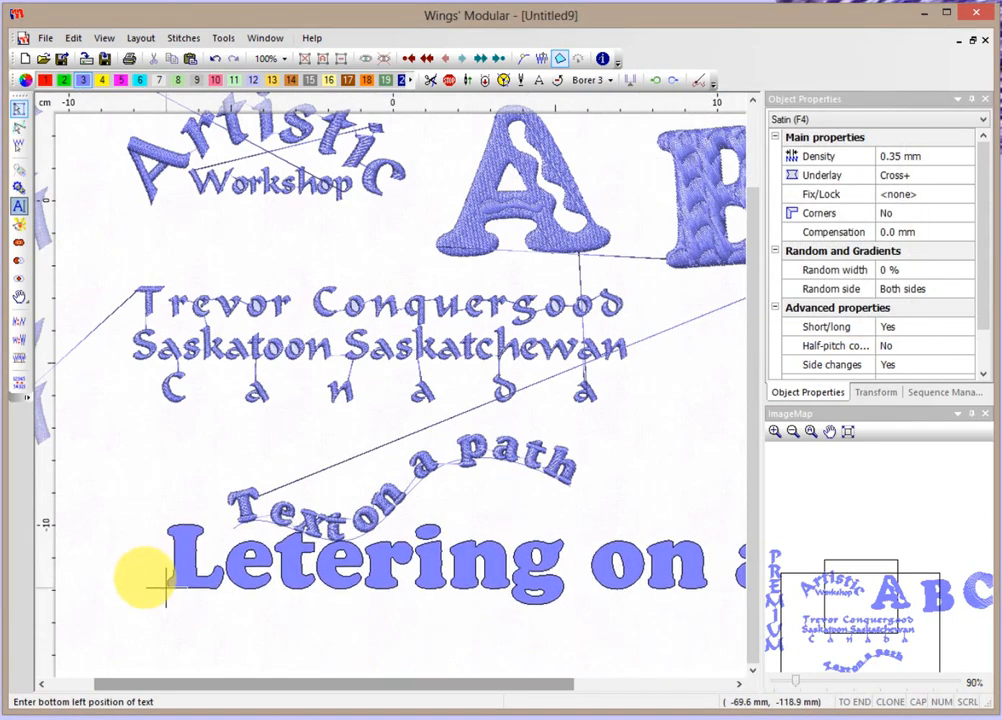
pyautogui.click(110, 594)
pyautogui.rightClick(180, 592)
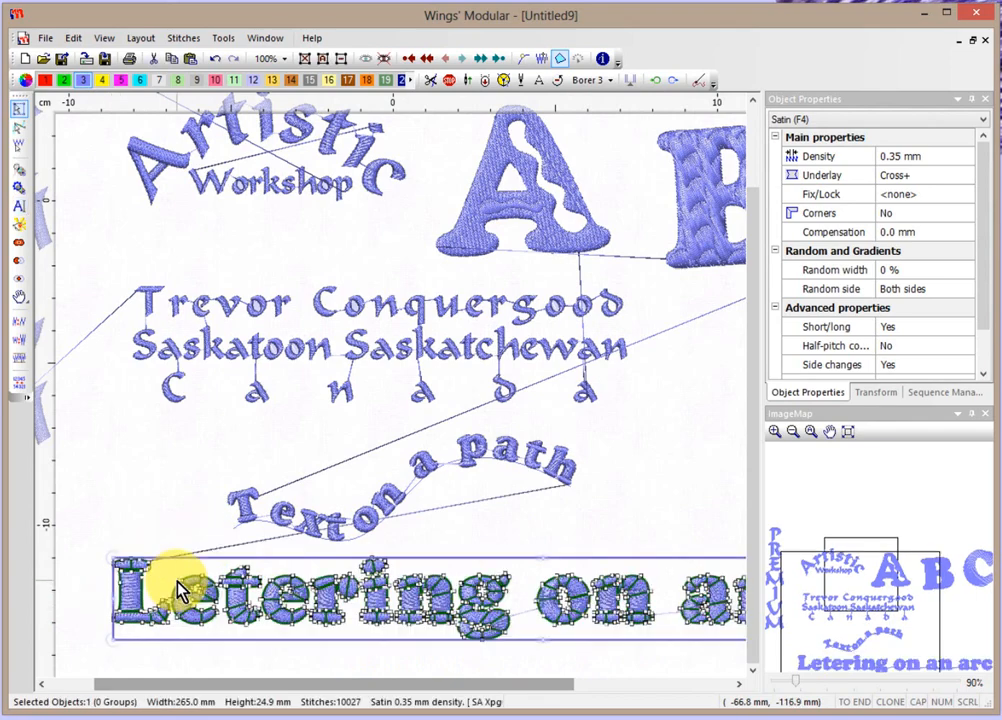
pyautogui.scroll(-3, 175, 590)
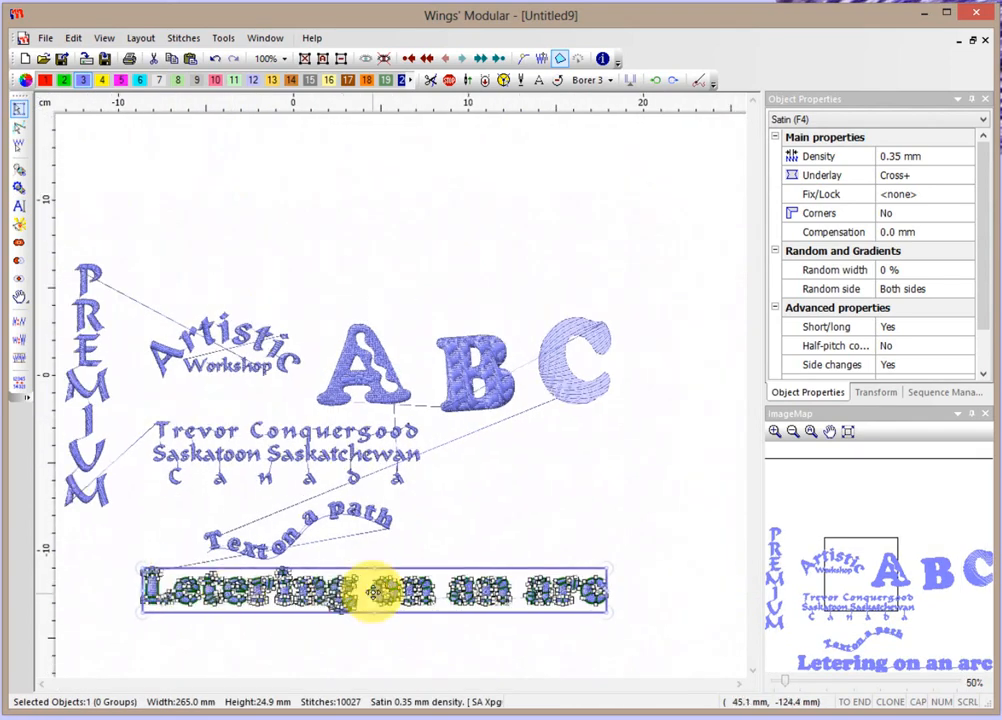
# Add an arc path to 'Letering on an arc', setting its two ends and peak.
pyautogui.rightClick(374, 592)
pyautogui.moveTo(409, 514)
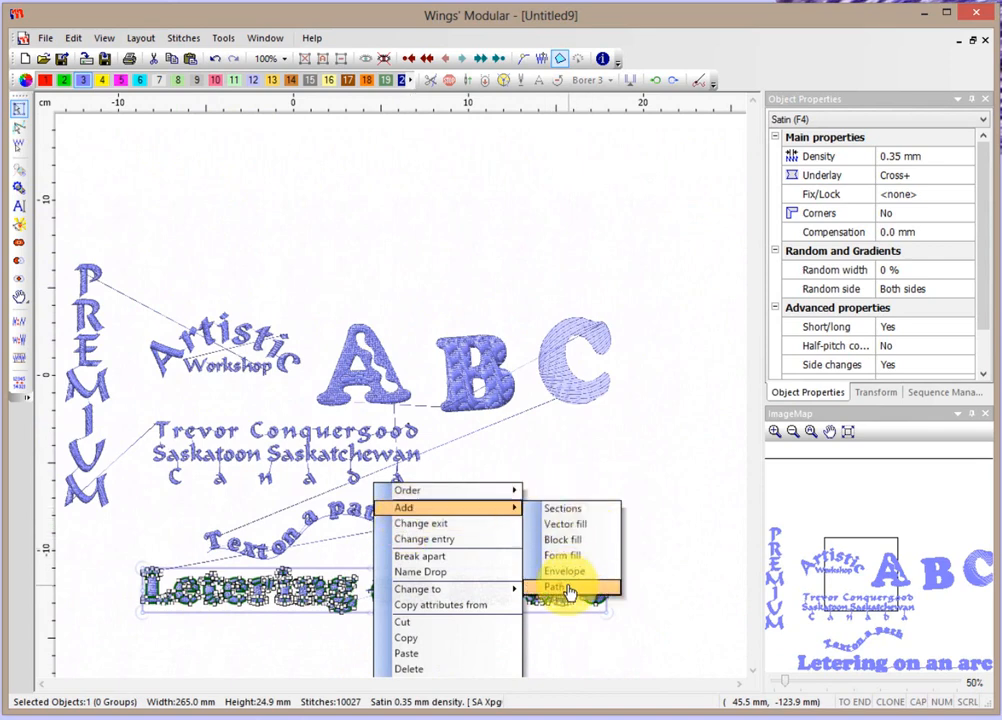
pyautogui.click(567, 590)
pyautogui.click(160, 200)
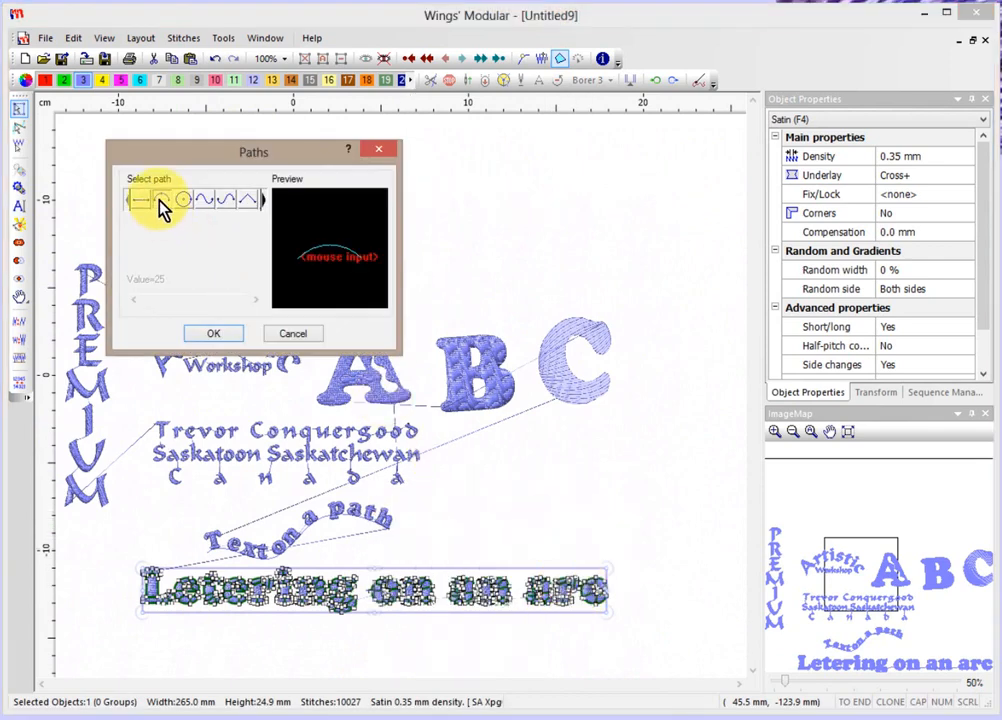
pyautogui.click(213, 330)
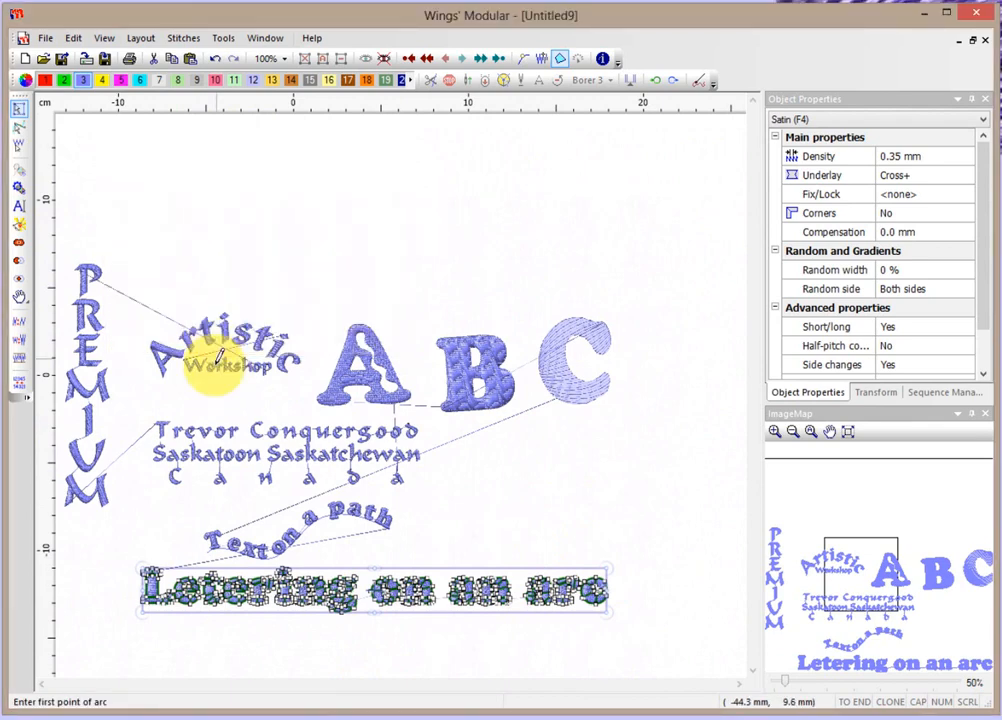
pyautogui.click(163, 633)
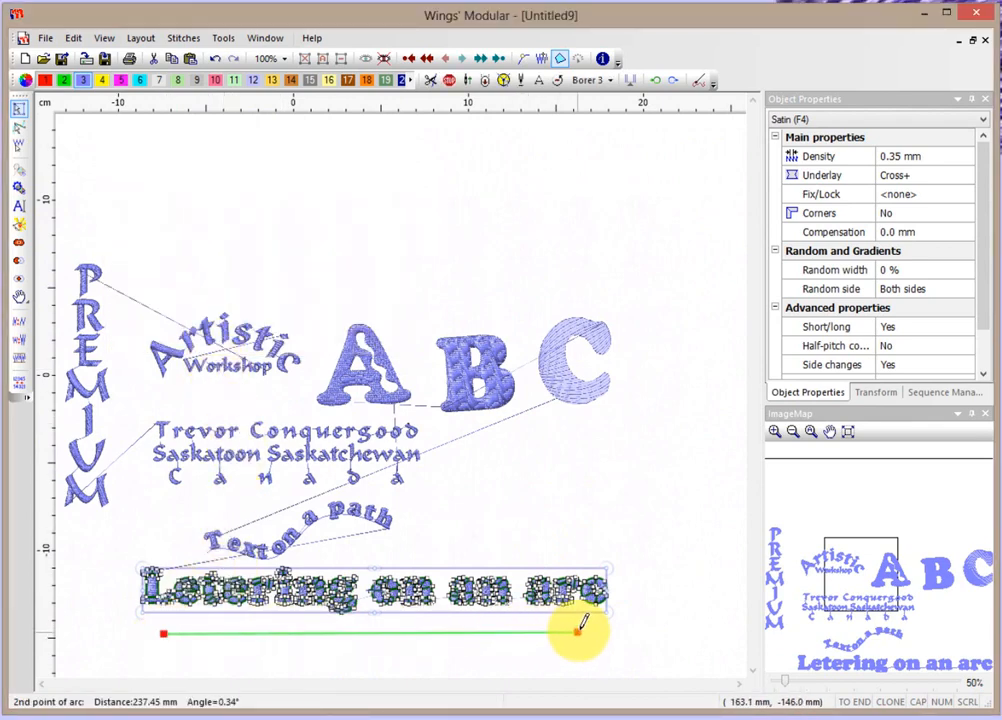
pyautogui.click(579, 630)
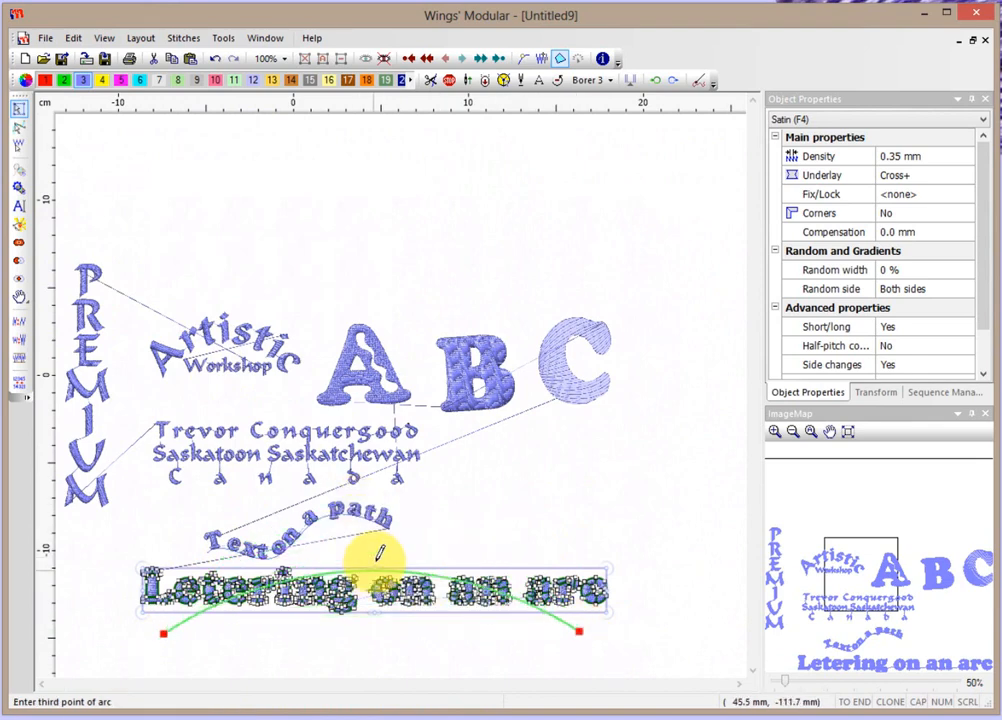
pyautogui.click(380, 521)
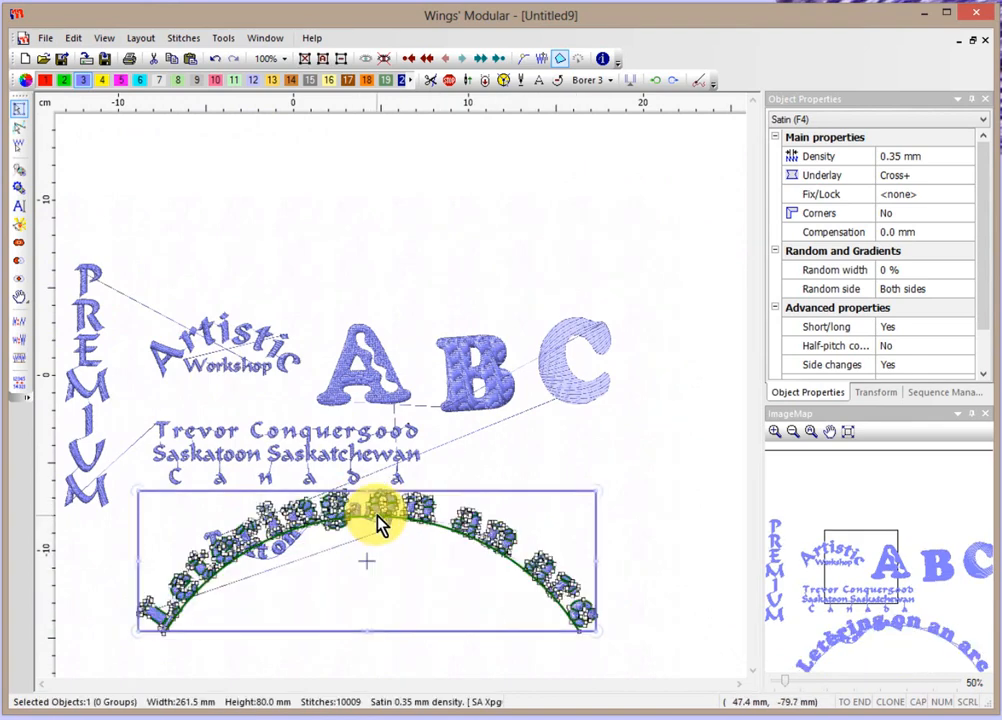
# Move the arched text down and to the right into place.
pyautogui.scroll(-1, 484, 570)
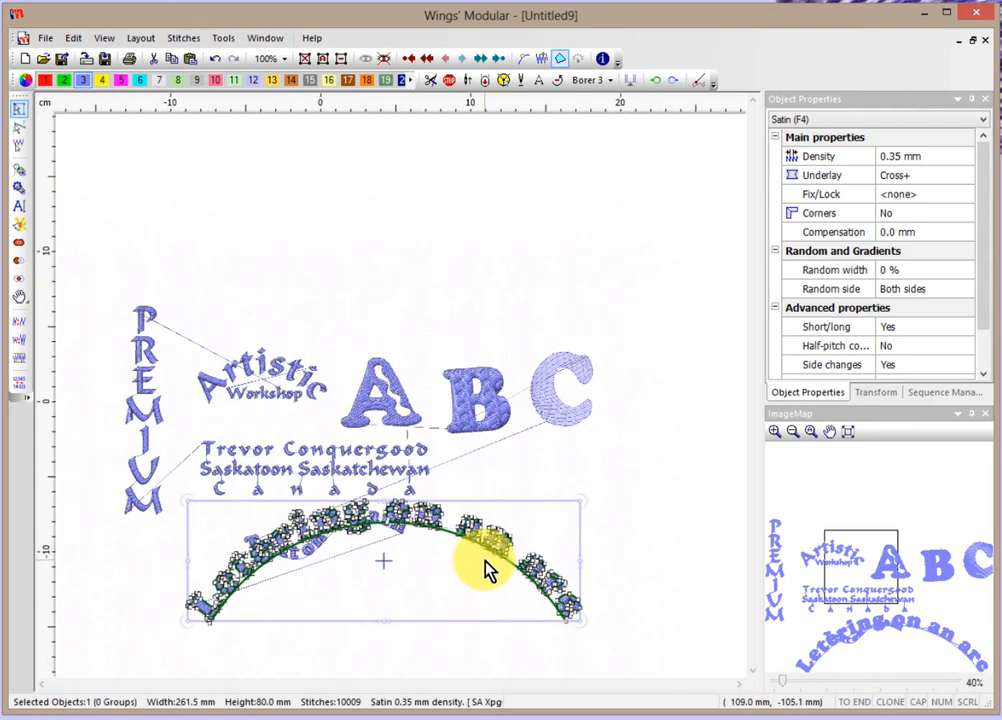
pyautogui.scroll(-1, 484, 570)
pyautogui.moveTo(475, 540); pyautogui.dragTo(500, 578)
pyautogui.click(582, 515)
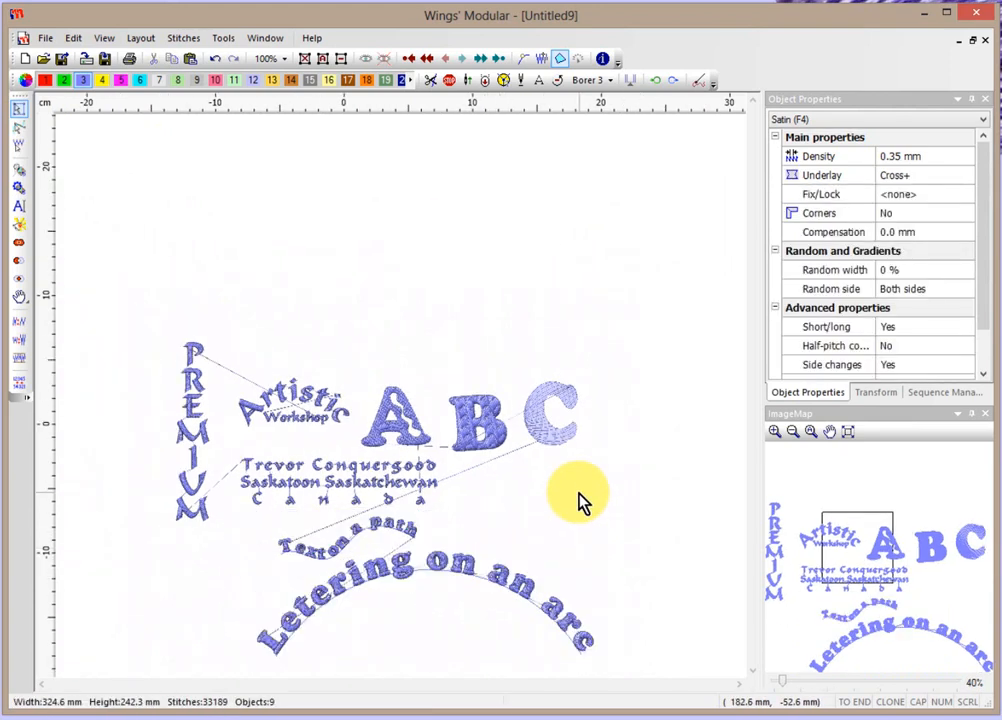
pyautogui.scroll(-1, 582, 503)
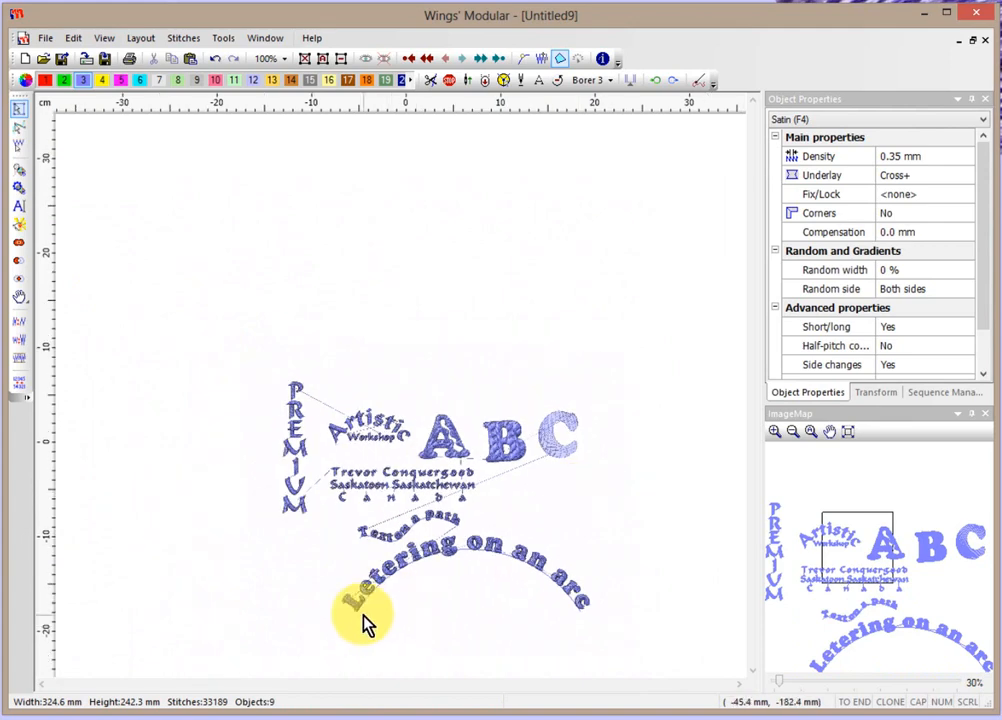
pyautogui.scroll(1, 507, 579)
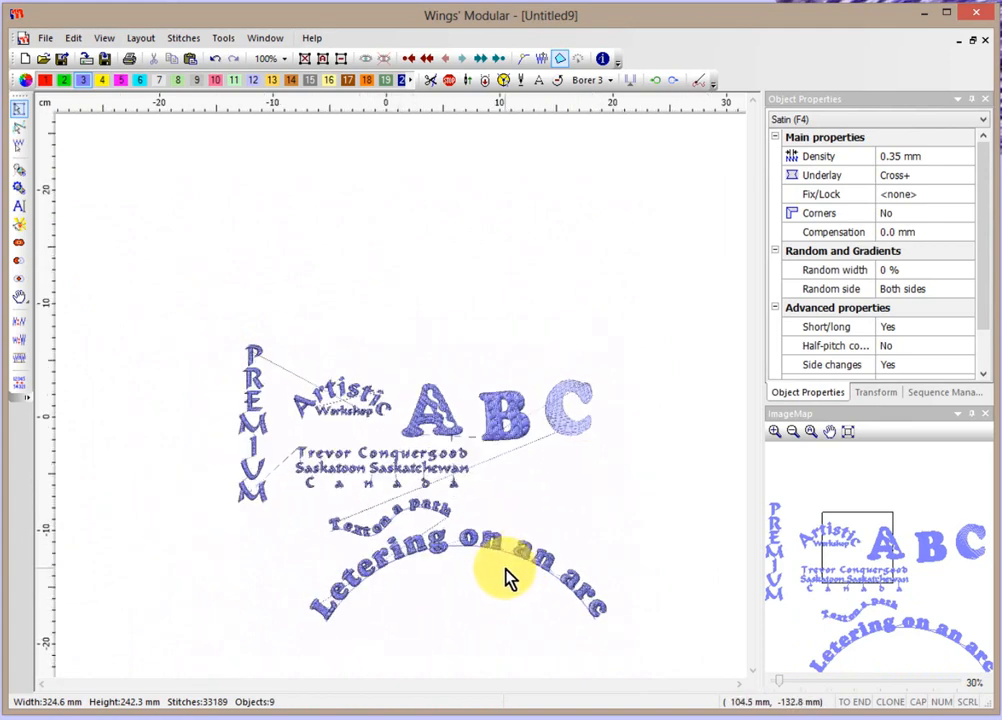
pyautogui.scroll(2, 497, 580)
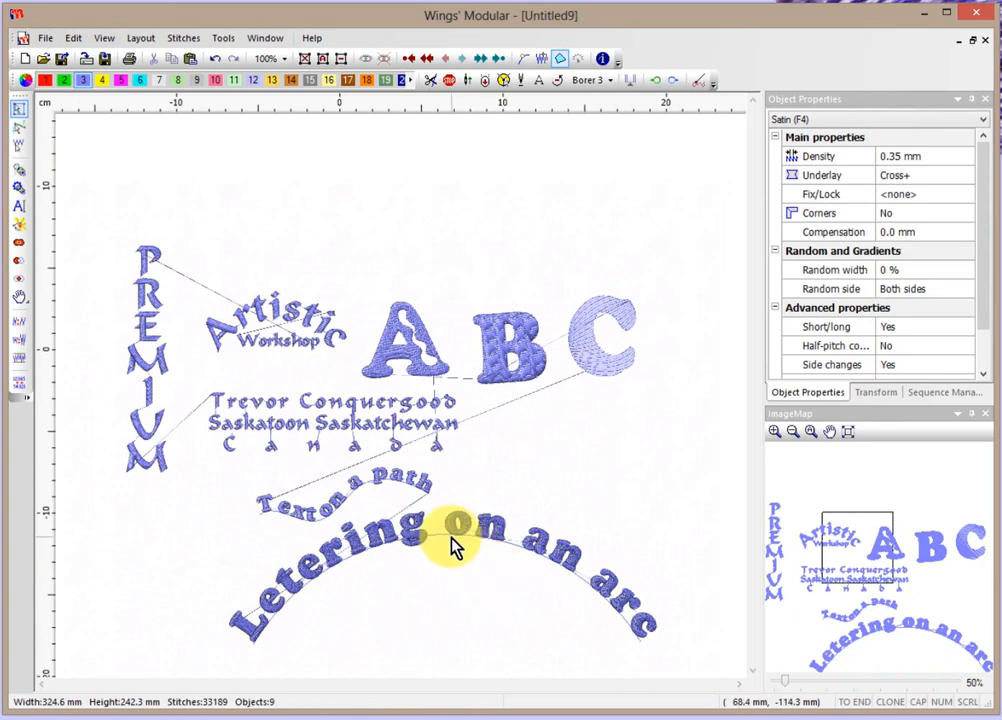
pyautogui.scroll(-3, 450, 547)
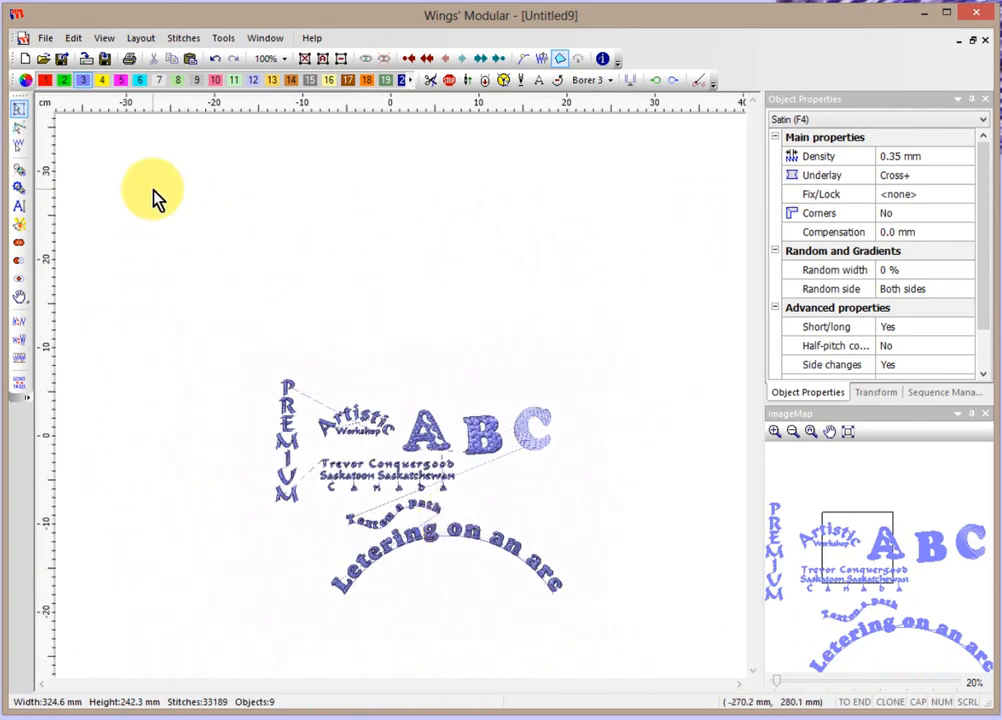
pyautogui.click(20, 207)
# Add 10 mm text 'The wonderful world of embroidery' below the arched lettering.
pyautogui.click(268, 246)
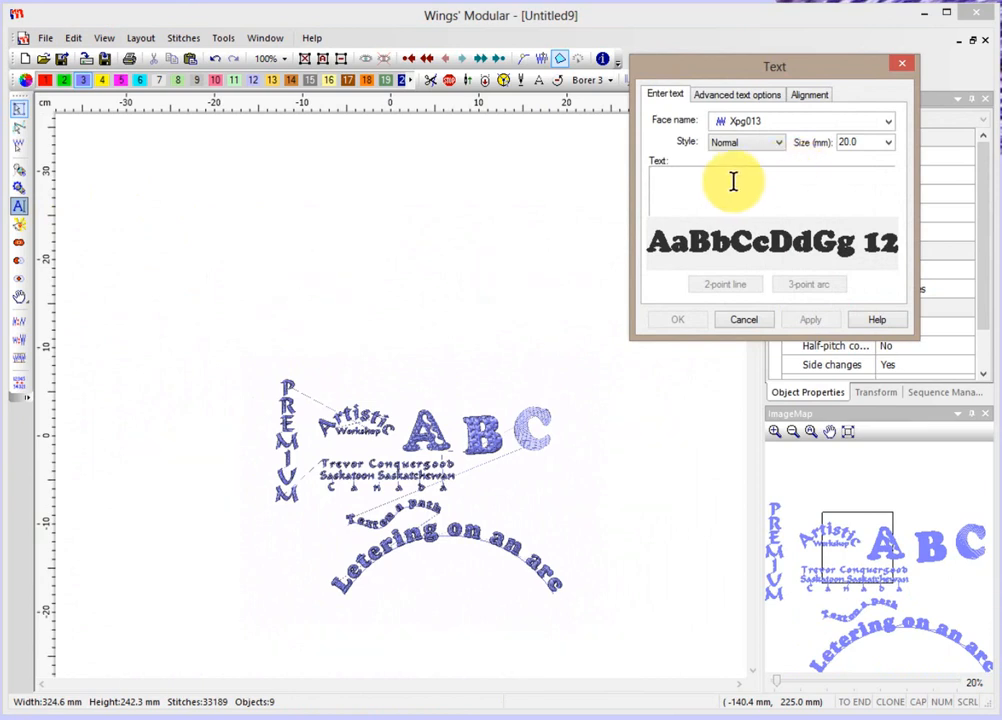
pyautogui.write('The ')
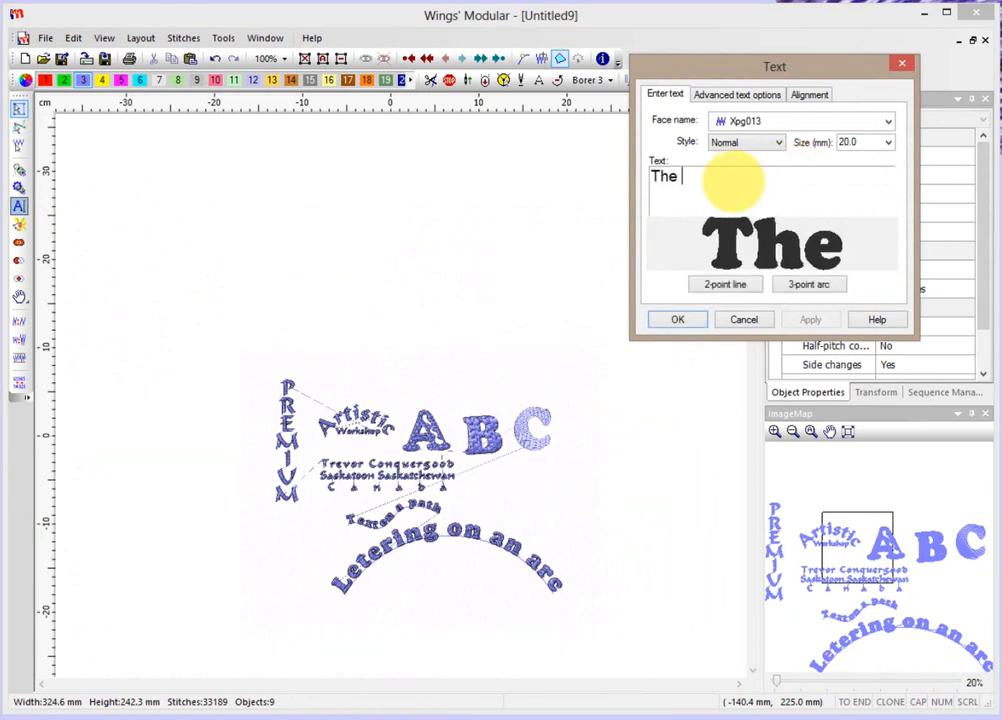
pyautogui.write('wonderf')
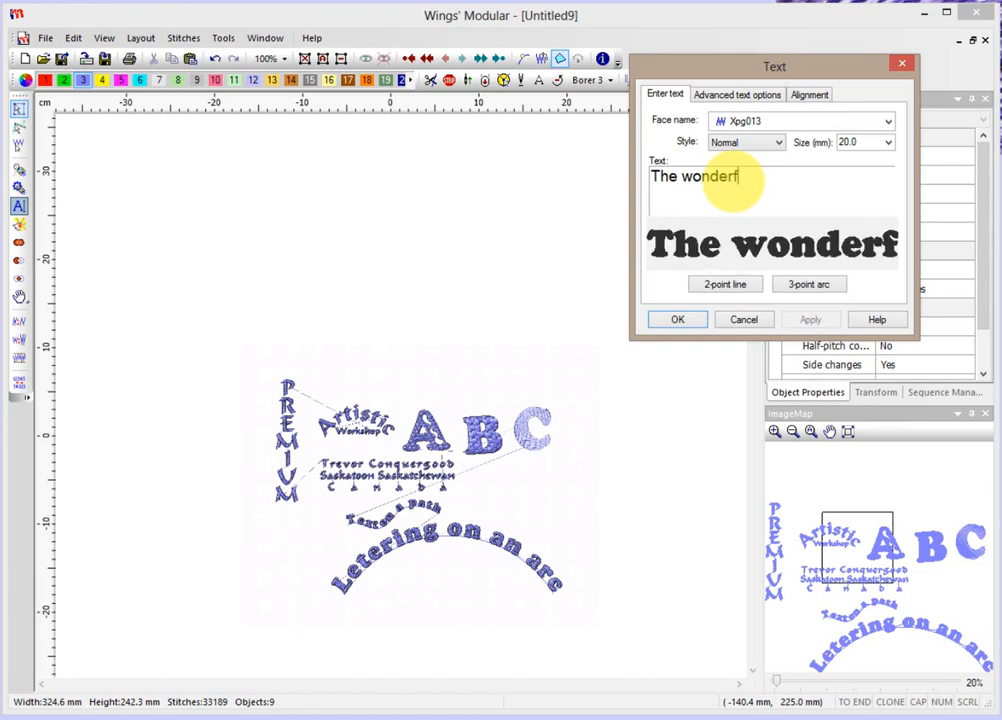
pyautogui.write('ul wor')
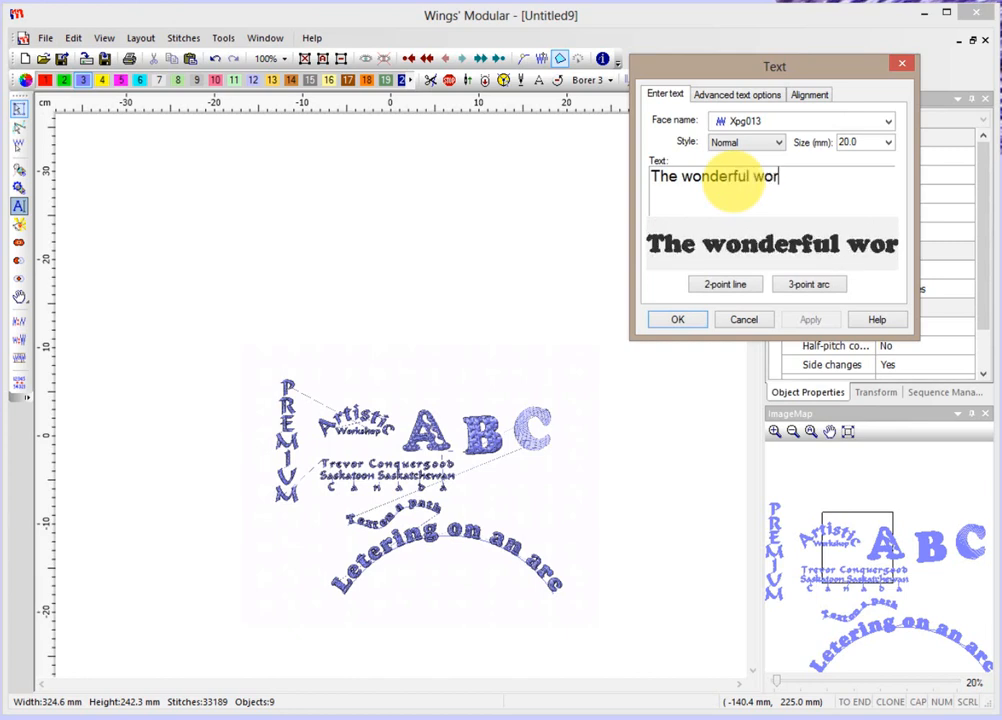
pyautogui.write('ld of embroidery')
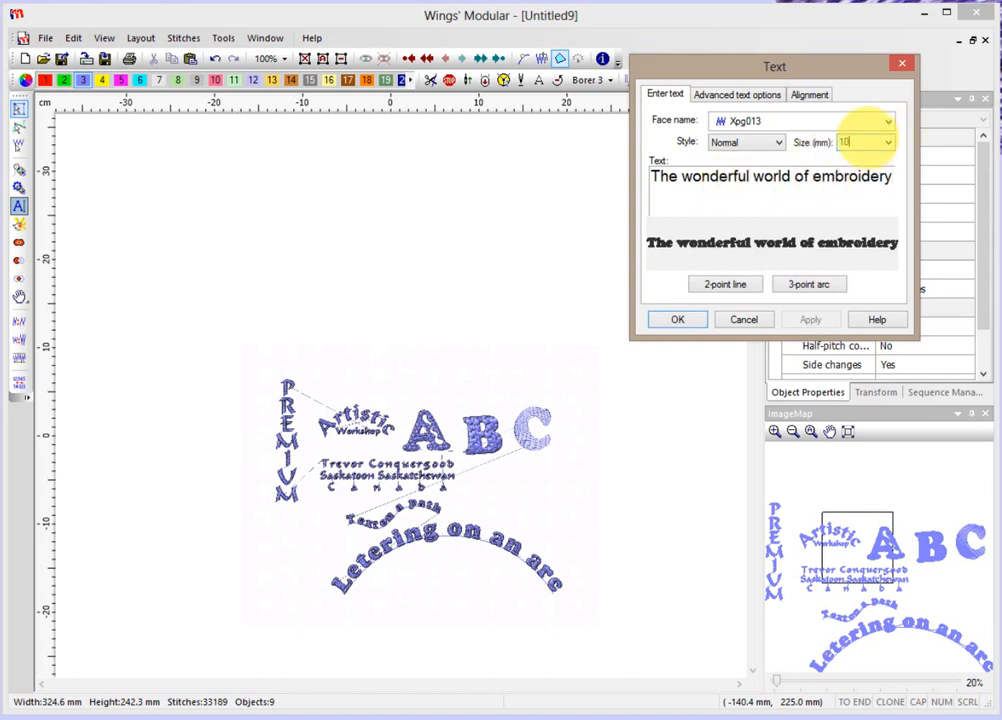
pyautogui.click(679, 320)
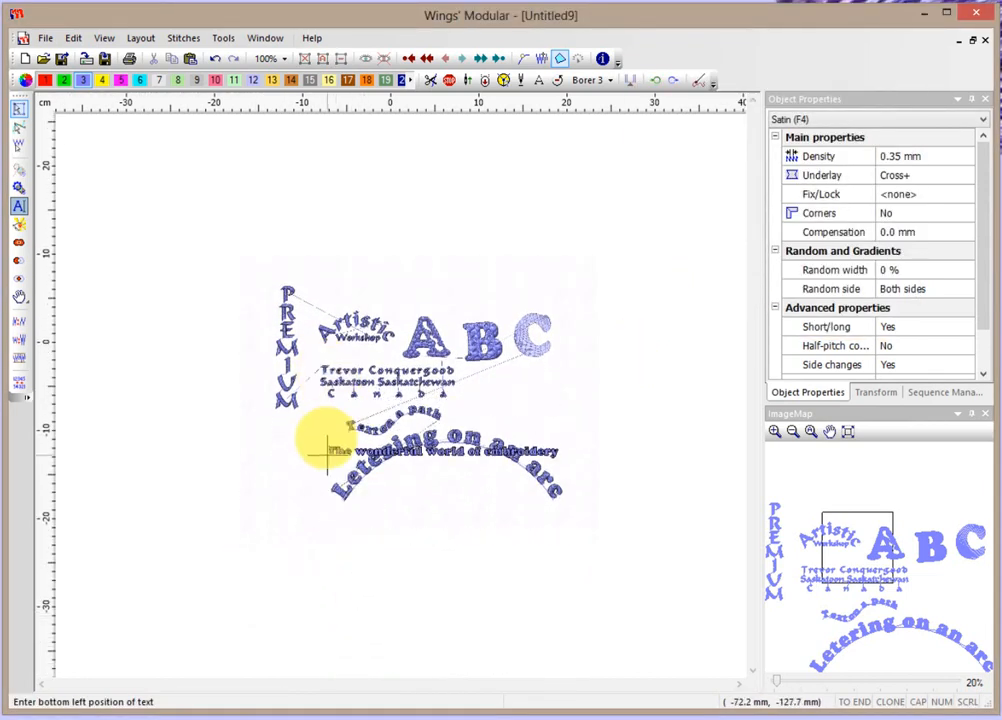
pyautogui.click(328, 538)
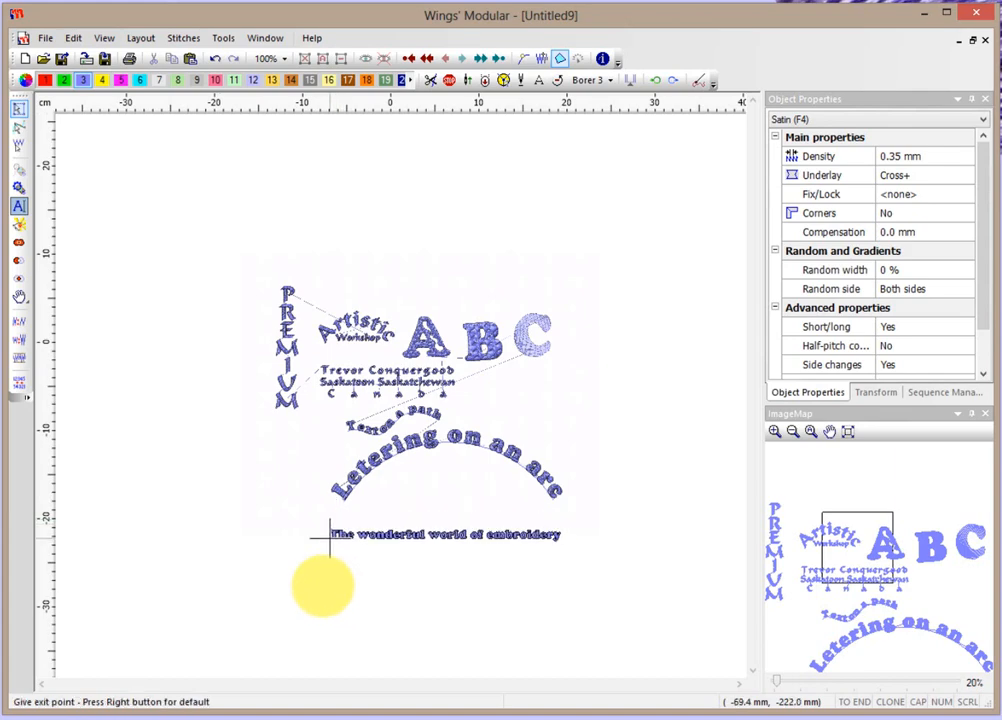
pyautogui.rightClick(340, 545)
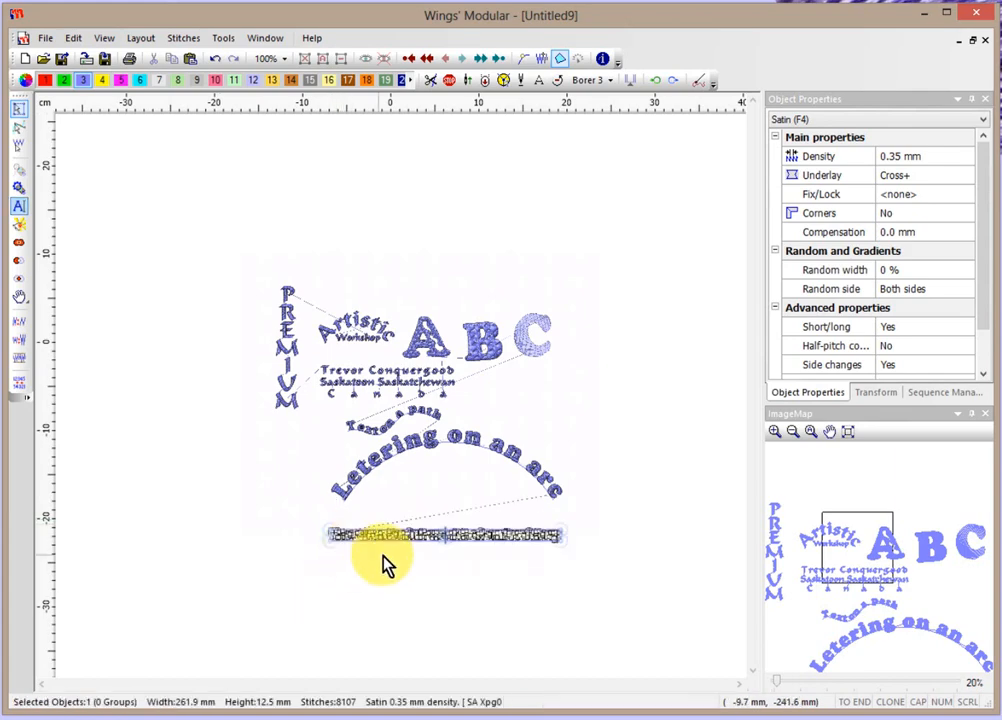
pyautogui.scroll(4, 468, 515)
pyautogui.scroll(3, 465, 522)
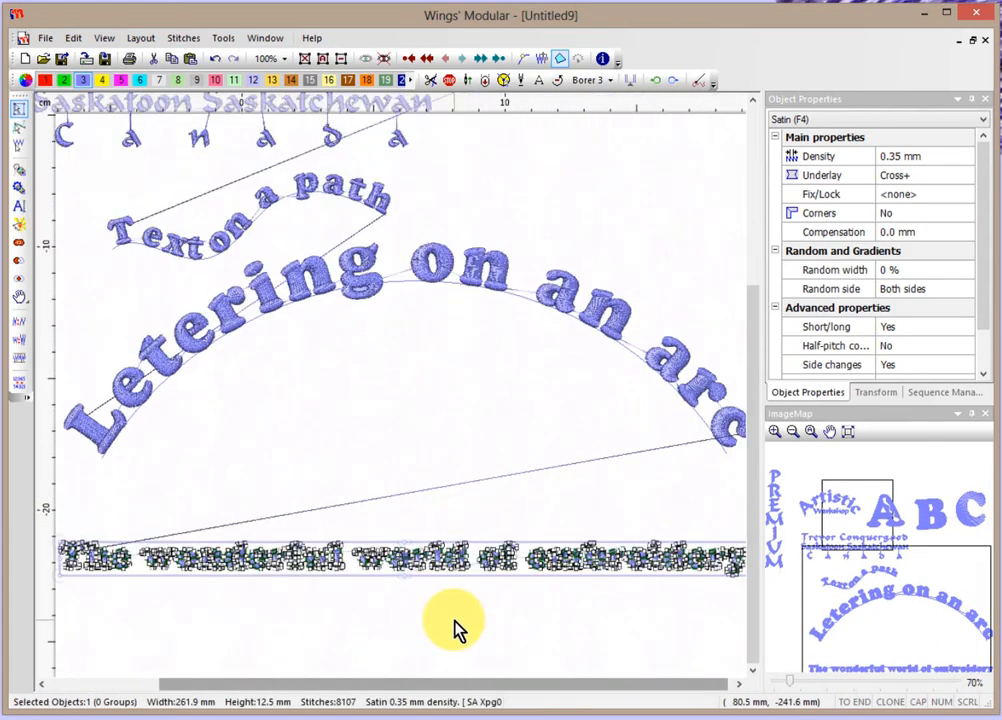
pyautogui.click(418, 566)
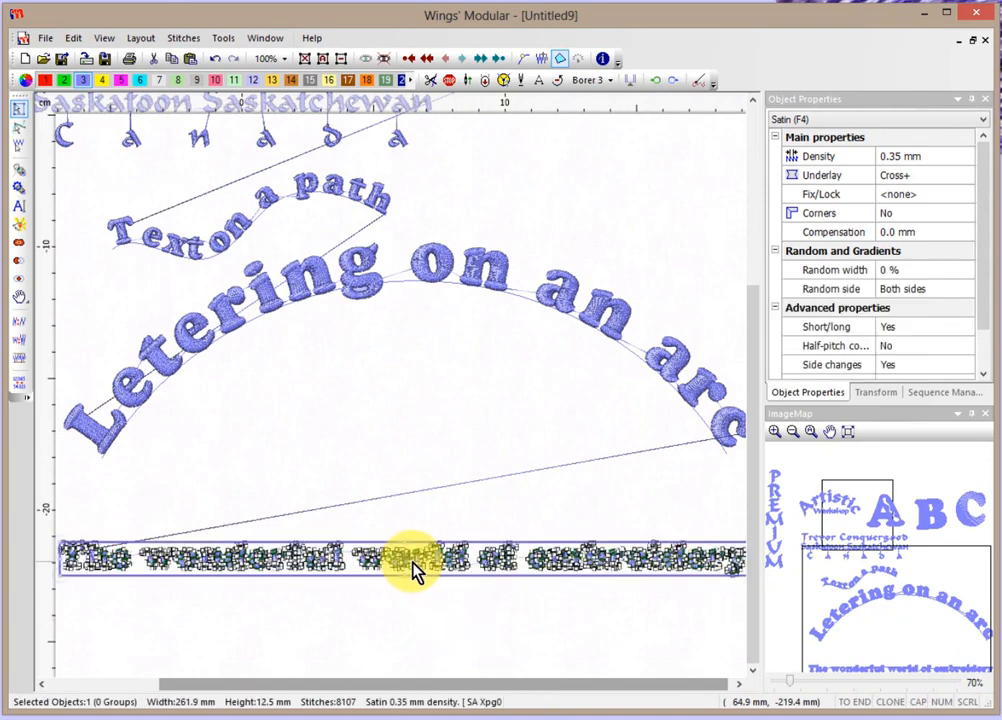
pyautogui.rightClick(414, 566)
pyautogui.moveTo(452, 508)
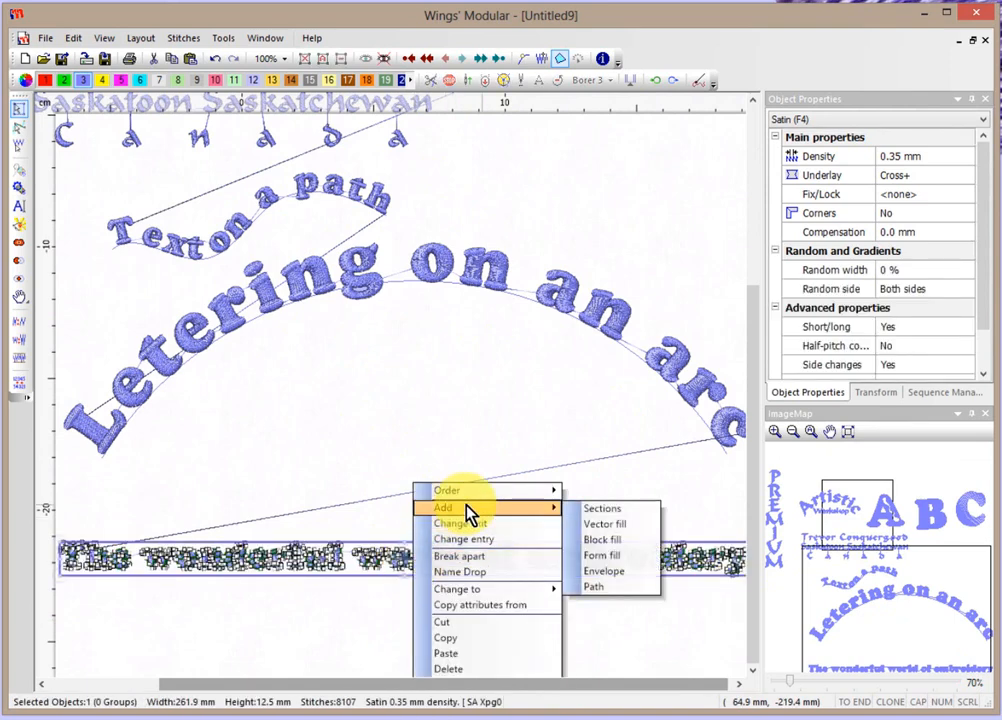
pyautogui.click(595, 588)
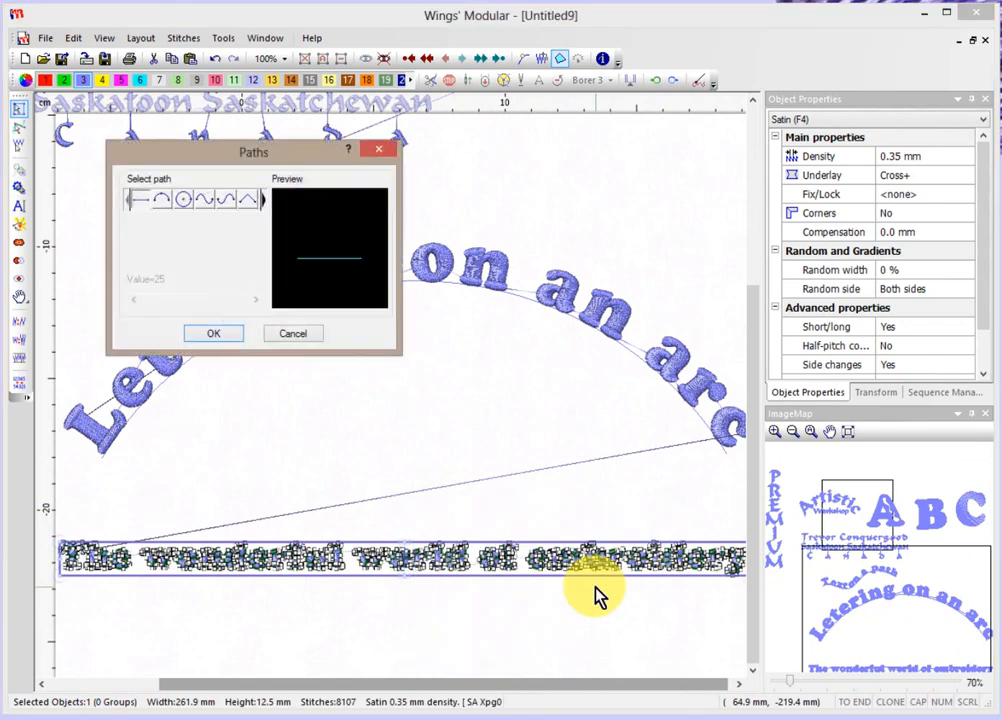
pyautogui.click(185, 201)
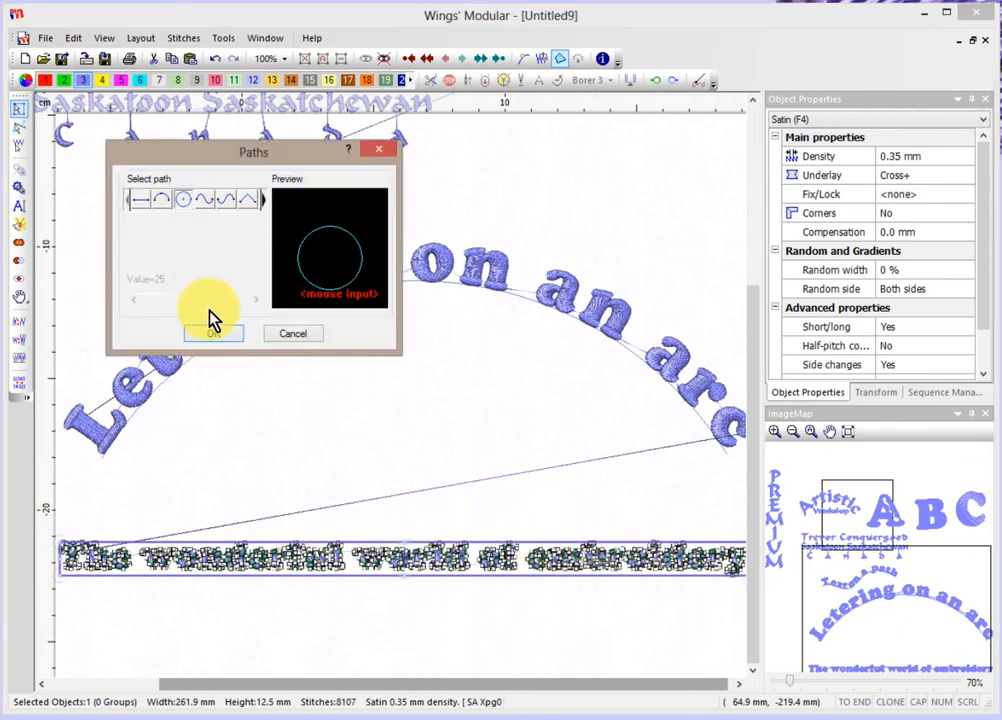
pyautogui.click(215, 335)
pyautogui.scroll(-2, 215, 385)
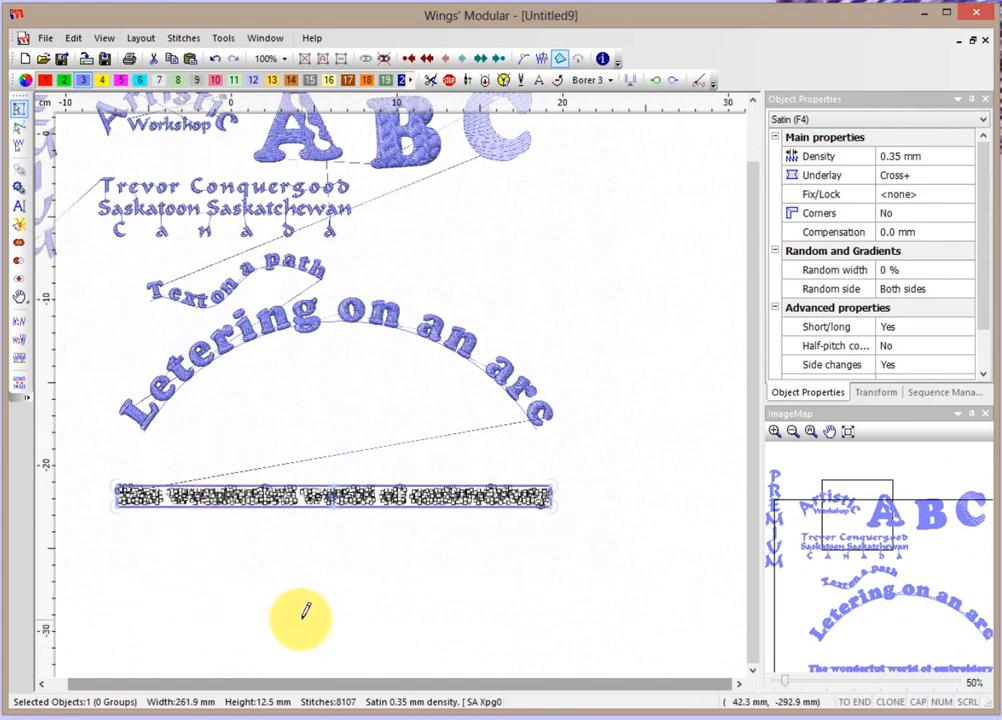
pyautogui.moveTo(304, 614); pyautogui.dragTo(706, 285)
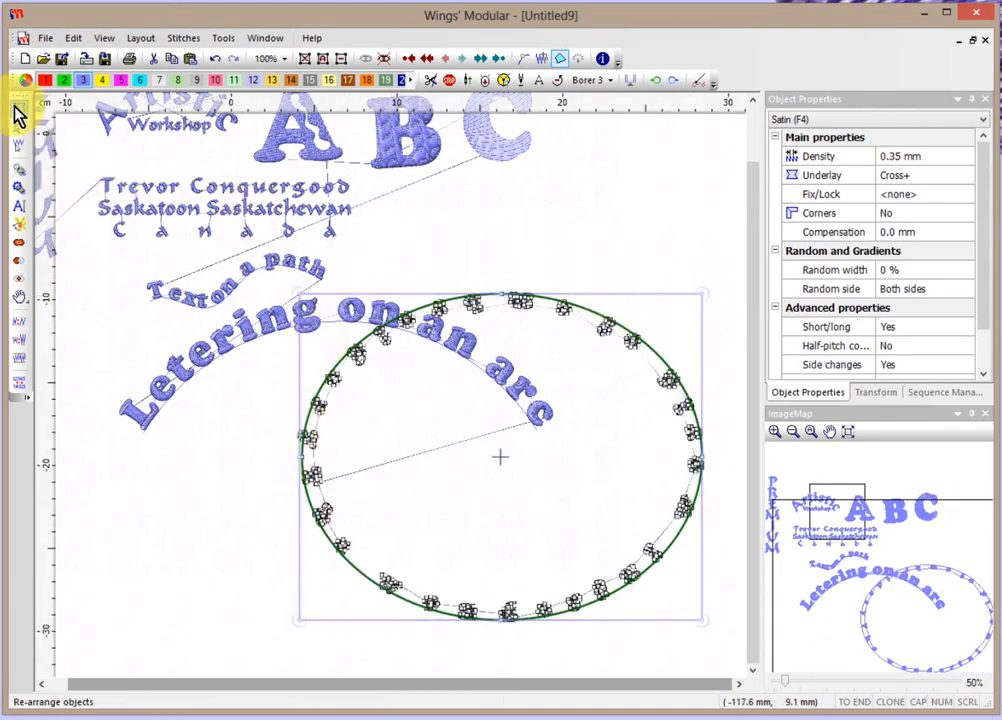
pyautogui.click(190, 555)
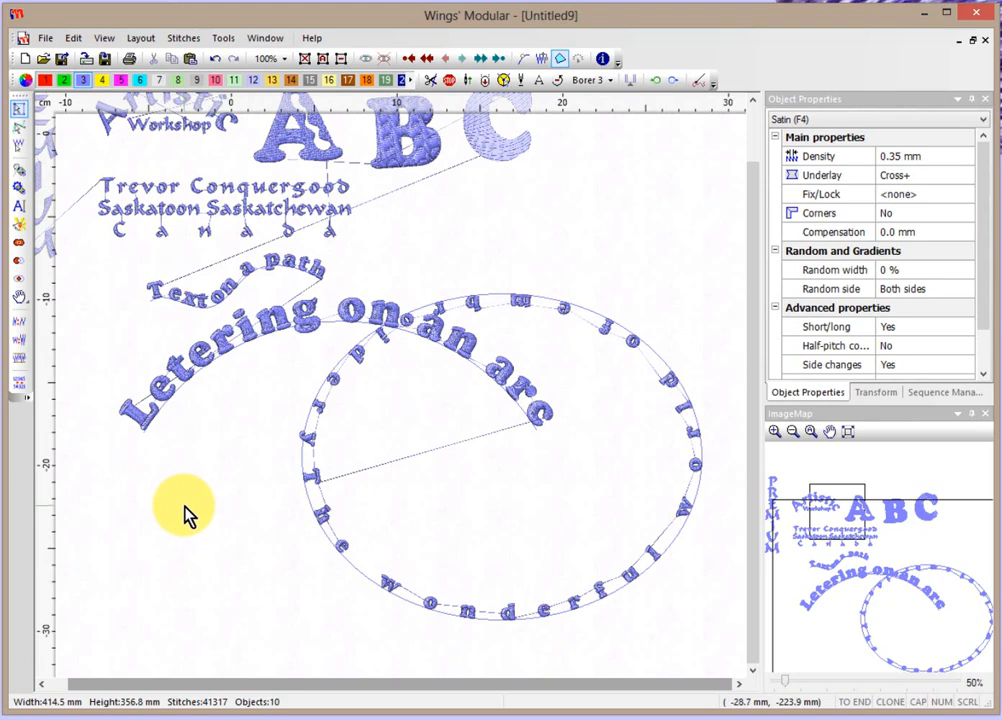
pyautogui.scroll(-2, 186, 512)
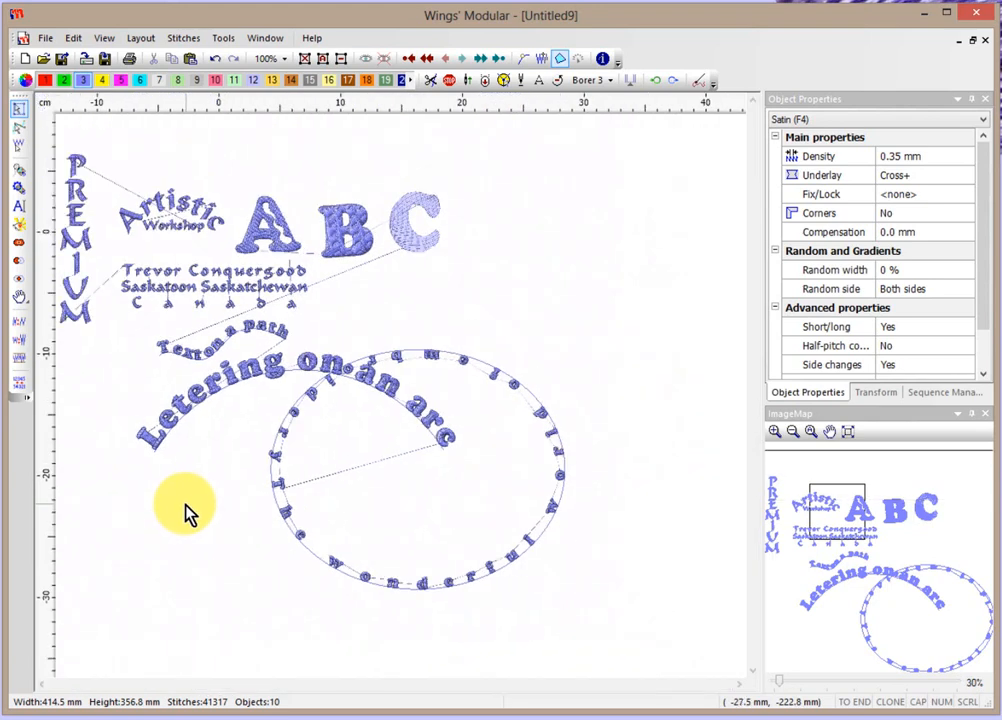
pyautogui.scroll(-1, 186, 512)
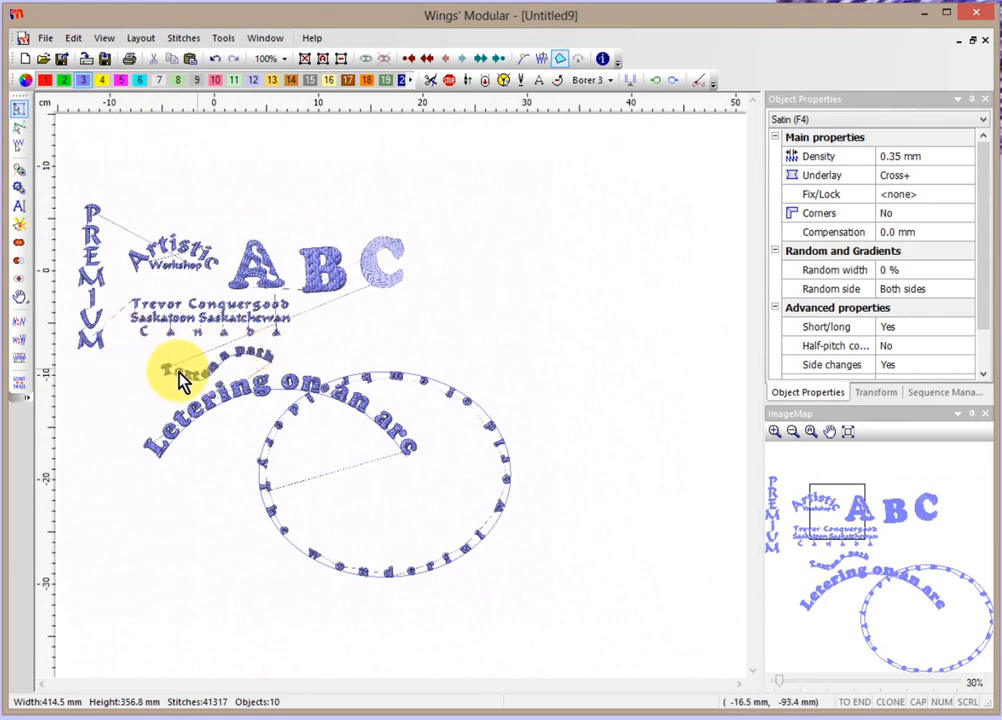
pyautogui.click(421, 389)
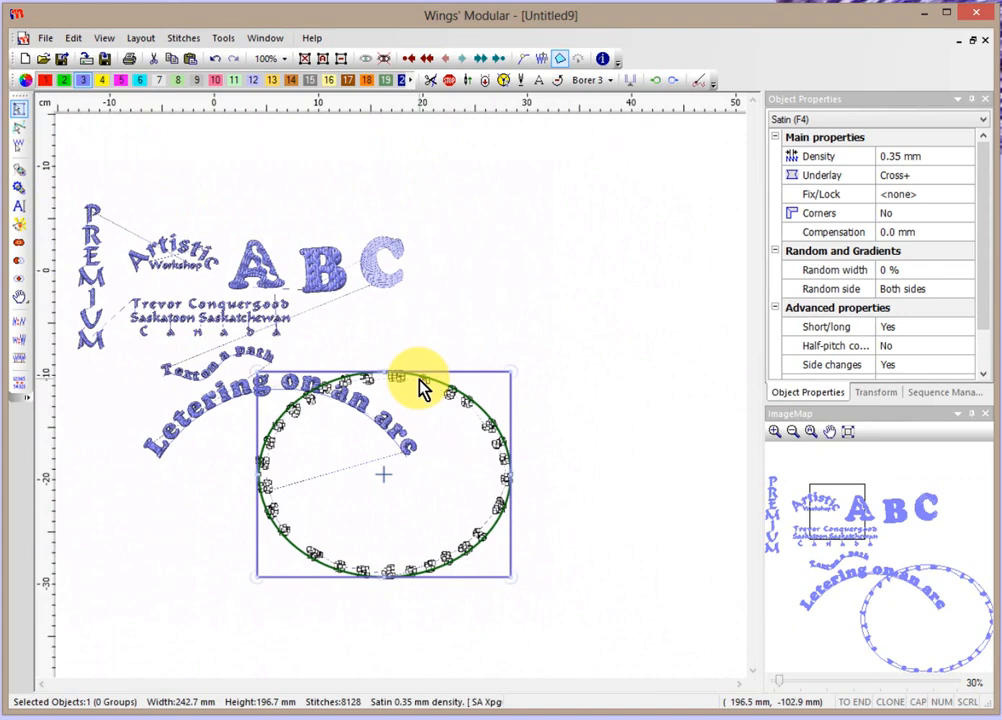
pyautogui.rightClick(420, 387)
pyautogui.click(466, 404)
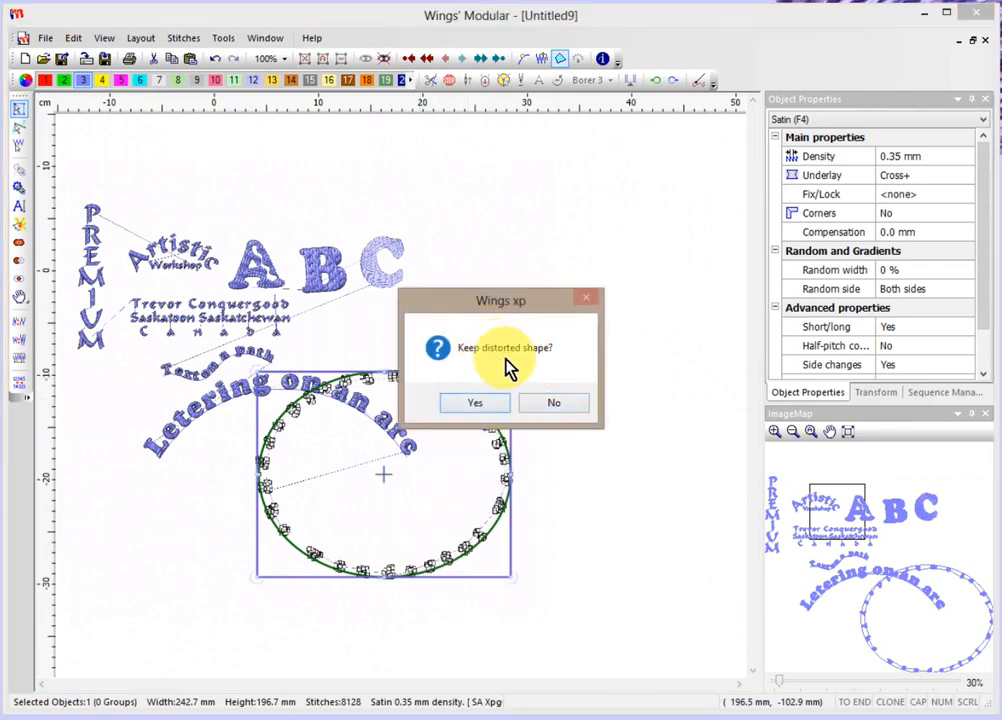
pyautogui.click(550, 406)
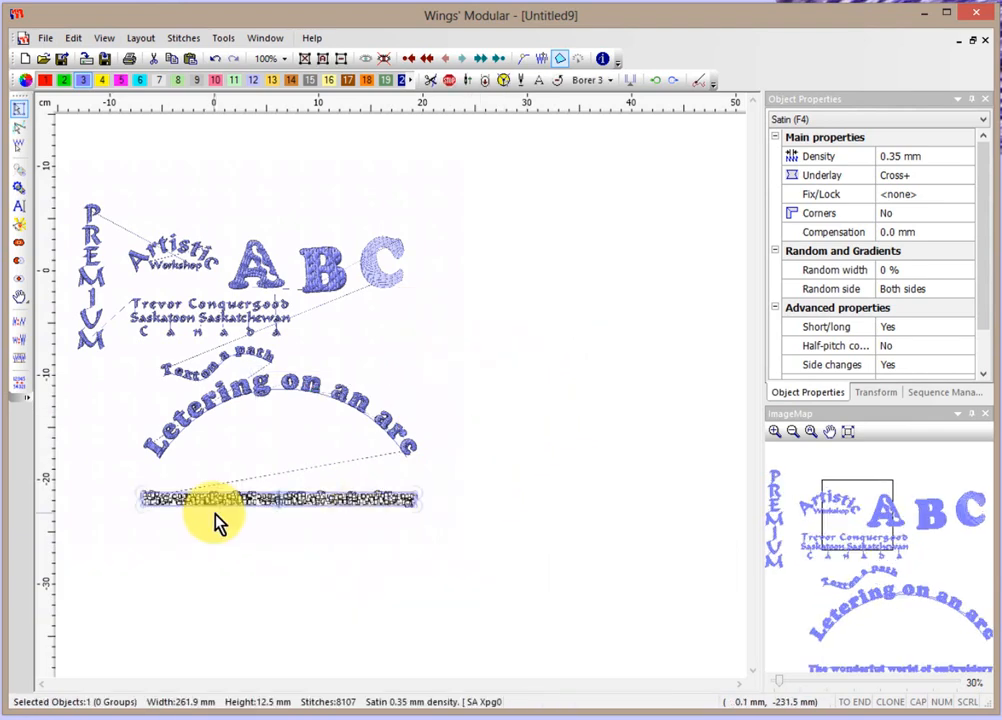
pyautogui.click(218, 524)
# Add a wave-shaped path to 'The wonderful world of embroidery' and adjust its wave value.
pyautogui.scroll(3, 215, 522)
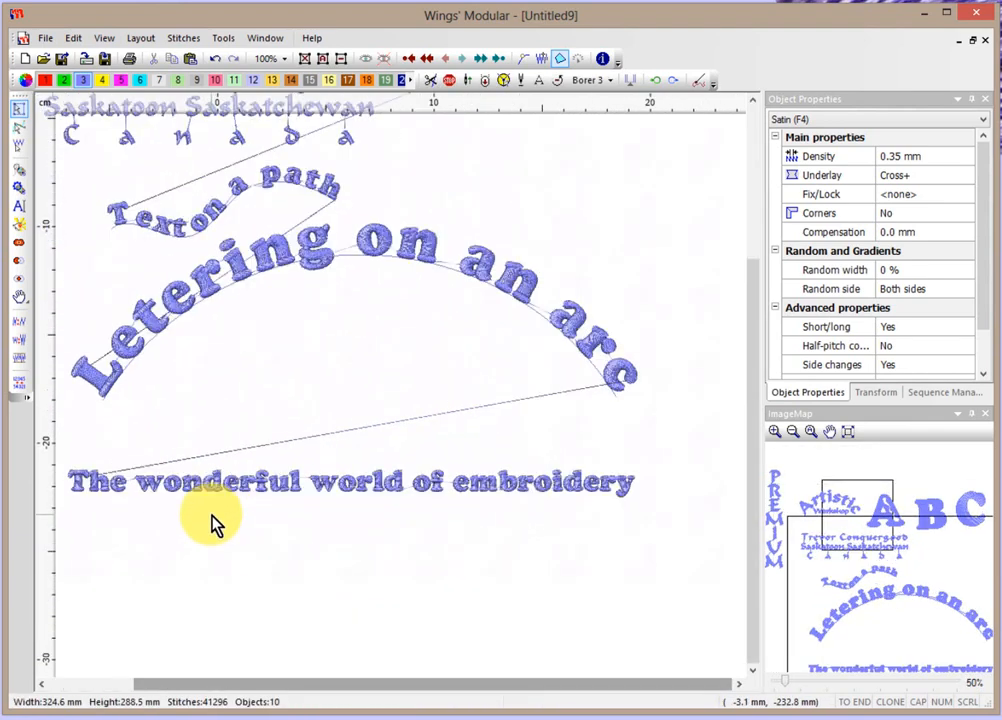
pyautogui.scroll(-1, 215, 522)
pyautogui.click(304, 493)
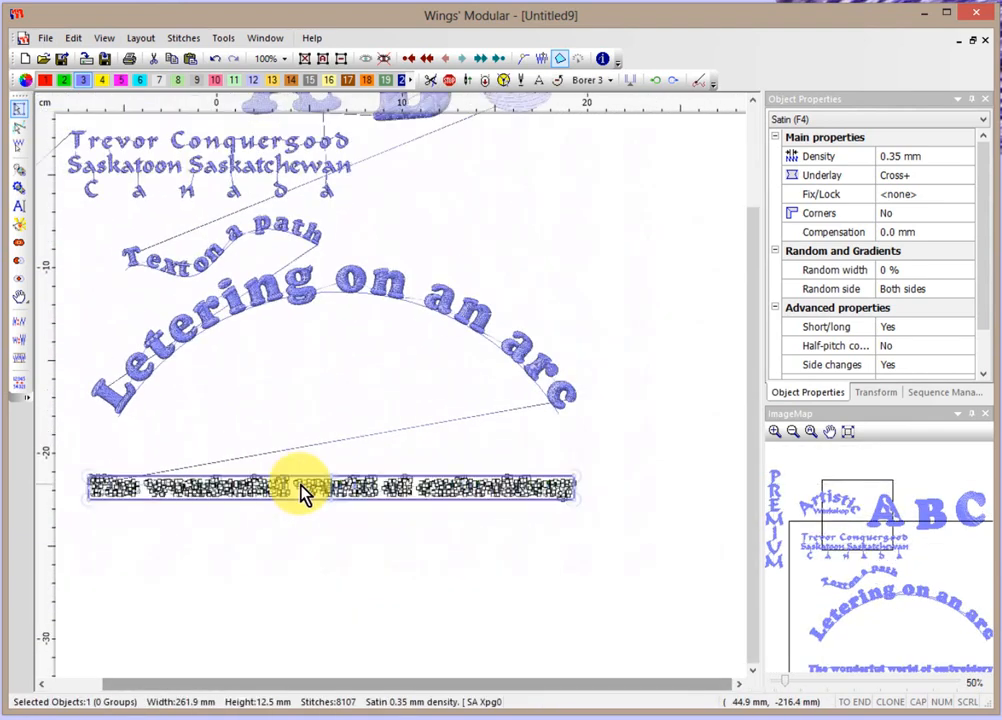
pyautogui.rightClick(304, 493)
pyautogui.moveTo(333, 513)
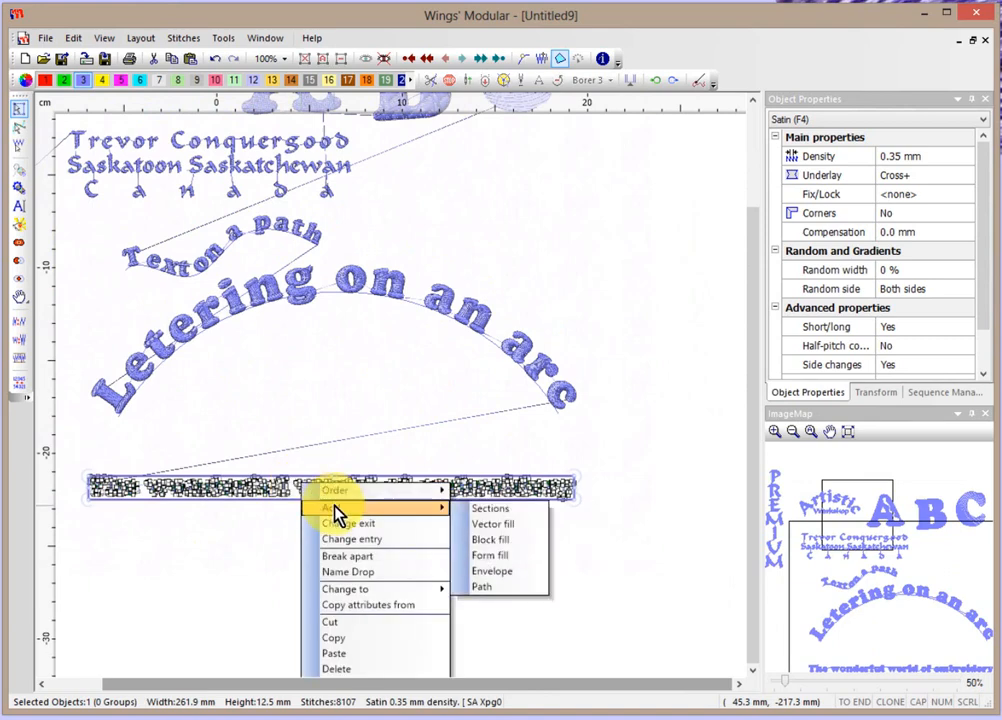
pyautogui.click(510, 588)
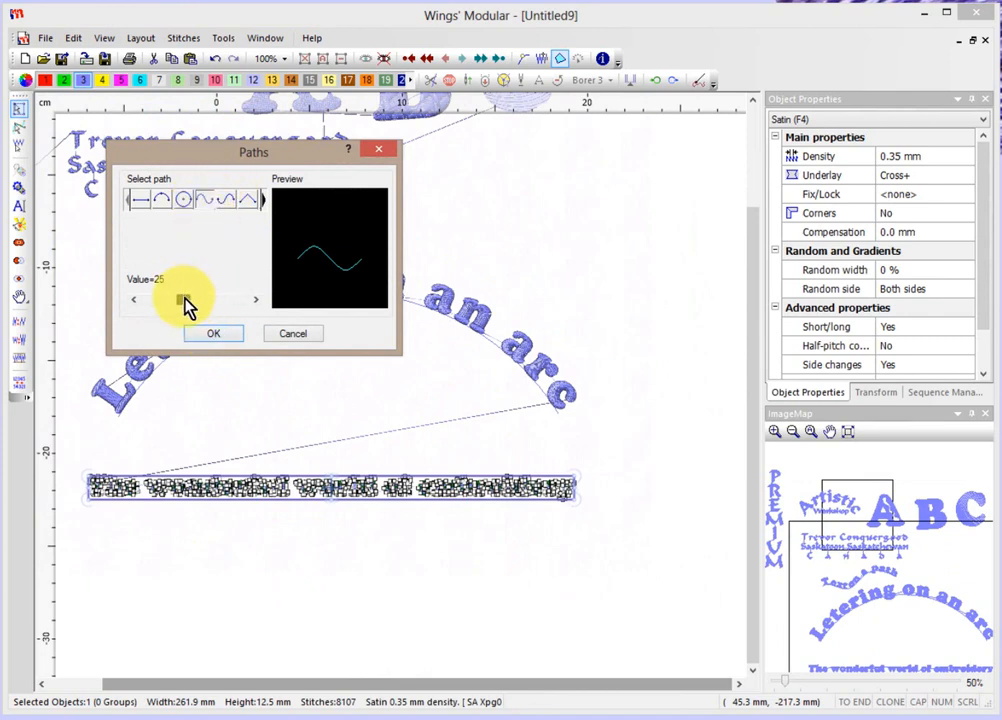
pyautogui.moveTo(186, 305)
pyautogui.mouseDown()
pyautogui.moveTo(221, 309)
pyautogui.moveTo(177, 298)
pyautogui.moveTo(148, 309)
pyautogui.moveTo(178, 305)
pyautogui.mouseUp()
pyautogui.click(211, 334)
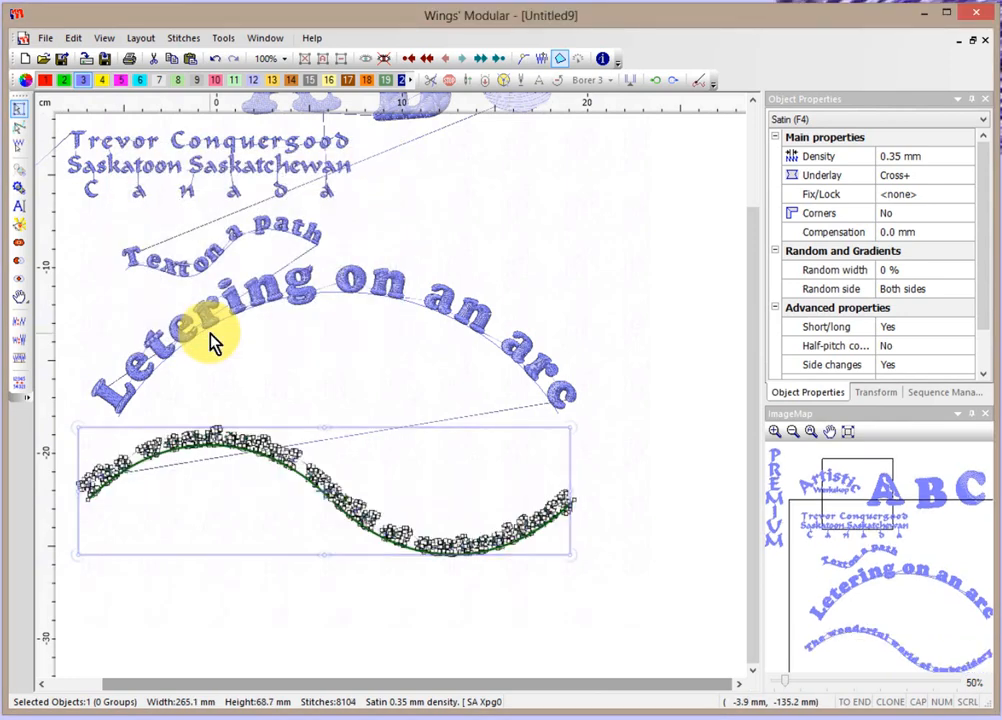
pyautogui.click(447, 630)
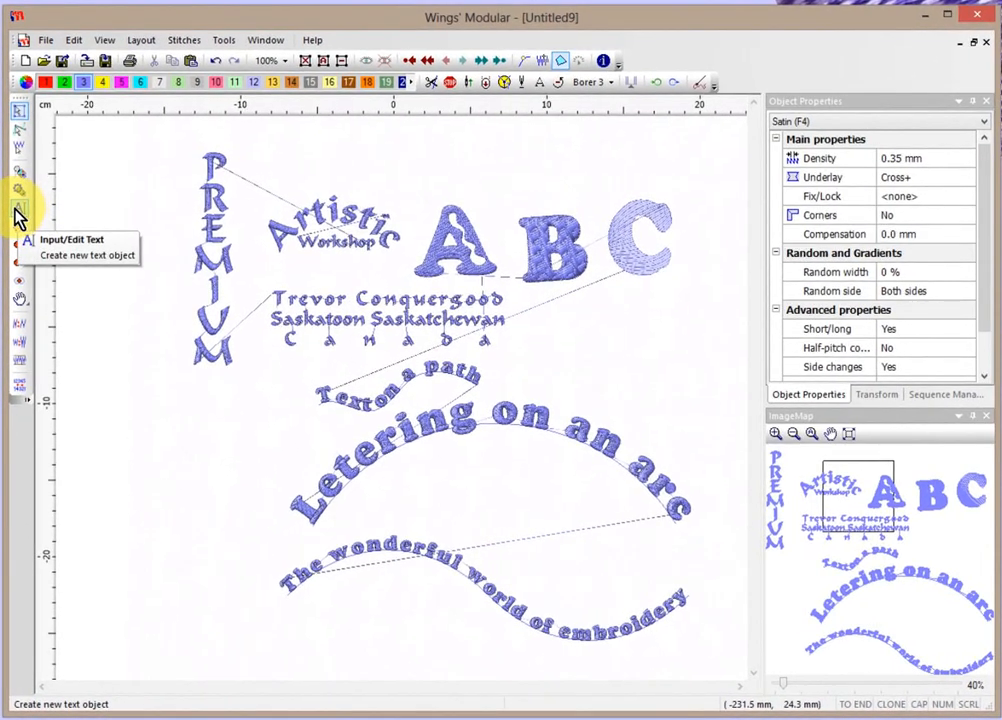
# Create 'Break Apart' lettering on a straight 2-point baseline above the arc text's right end.
pyautogui.click(19, 210)
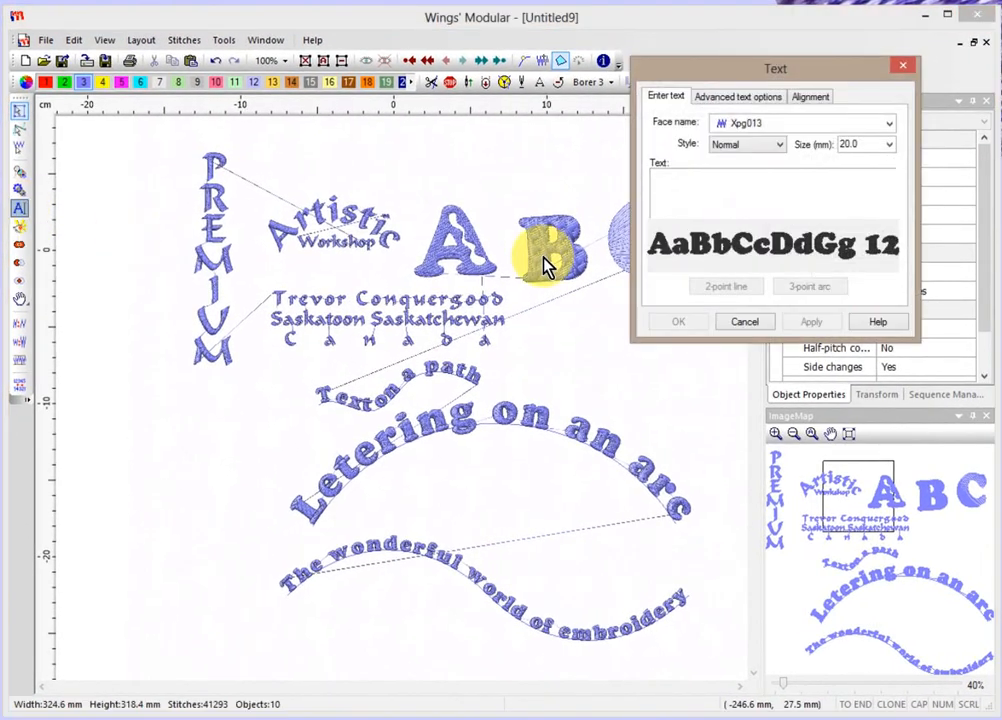
pyautogui.write('Bre')
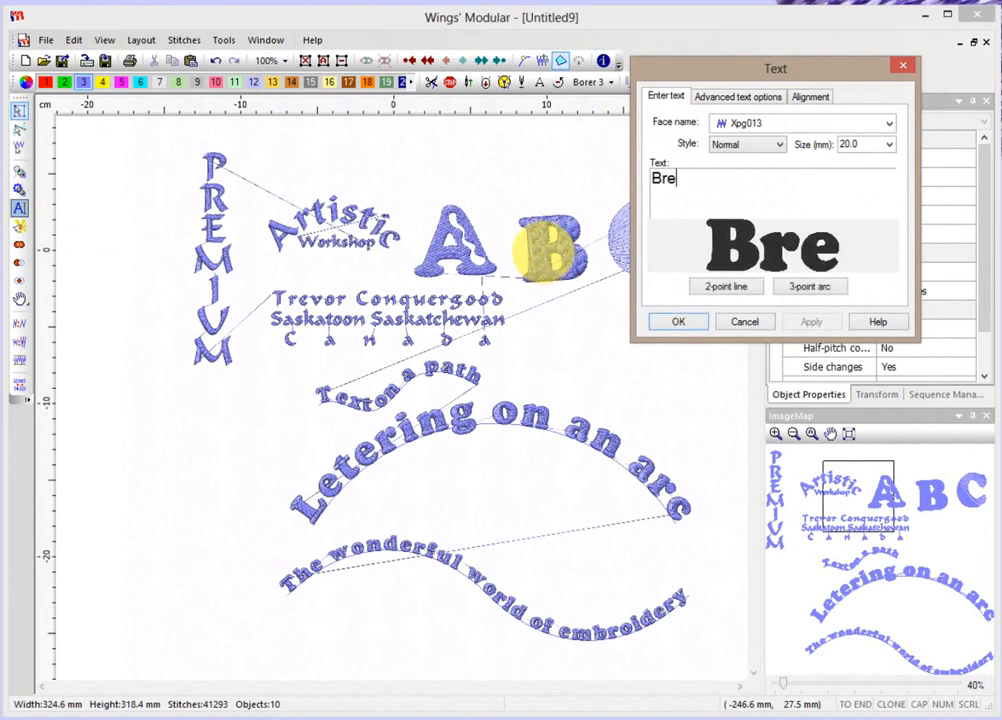
pyautogui.write('ak')
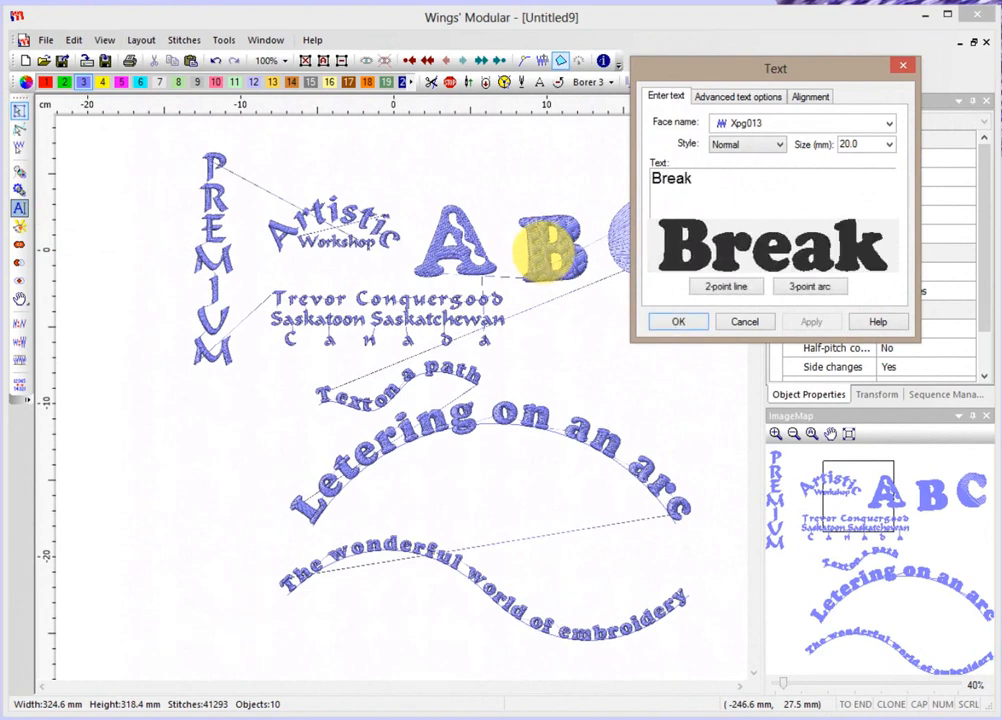
pyautogui.write(' Apart')
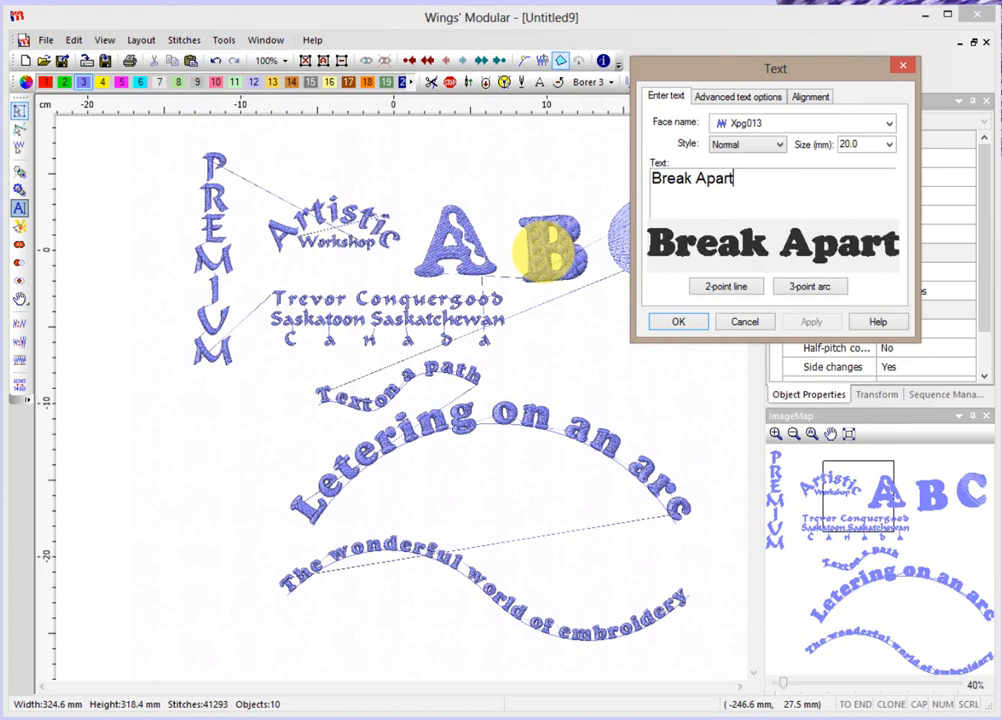
pyautogui.click(714, 287)
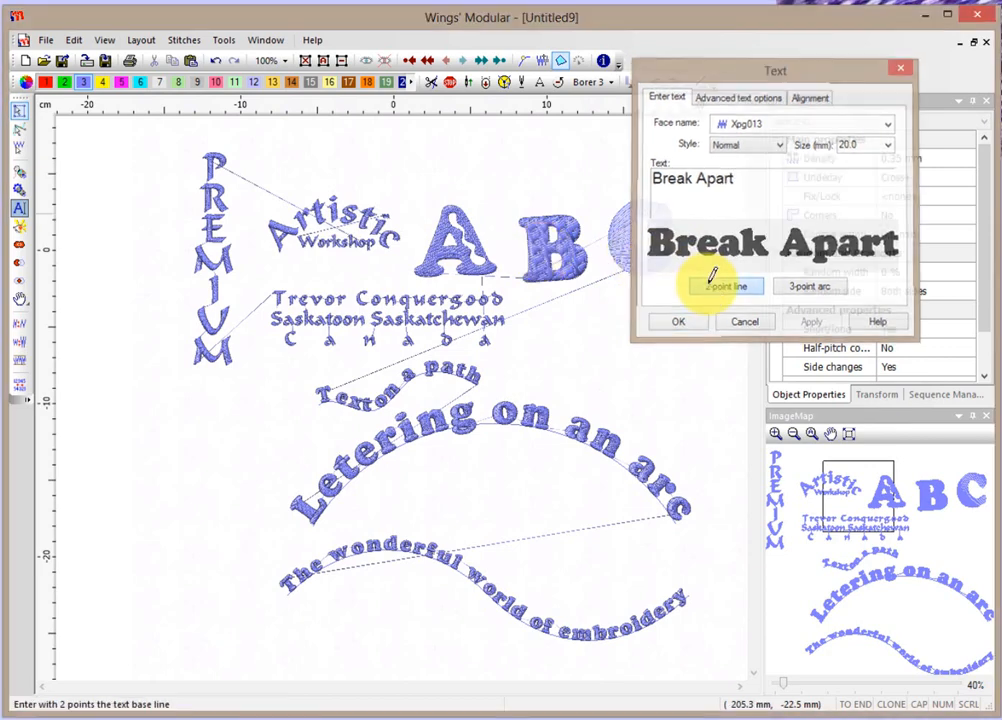
pyautogui.click(522, 366)
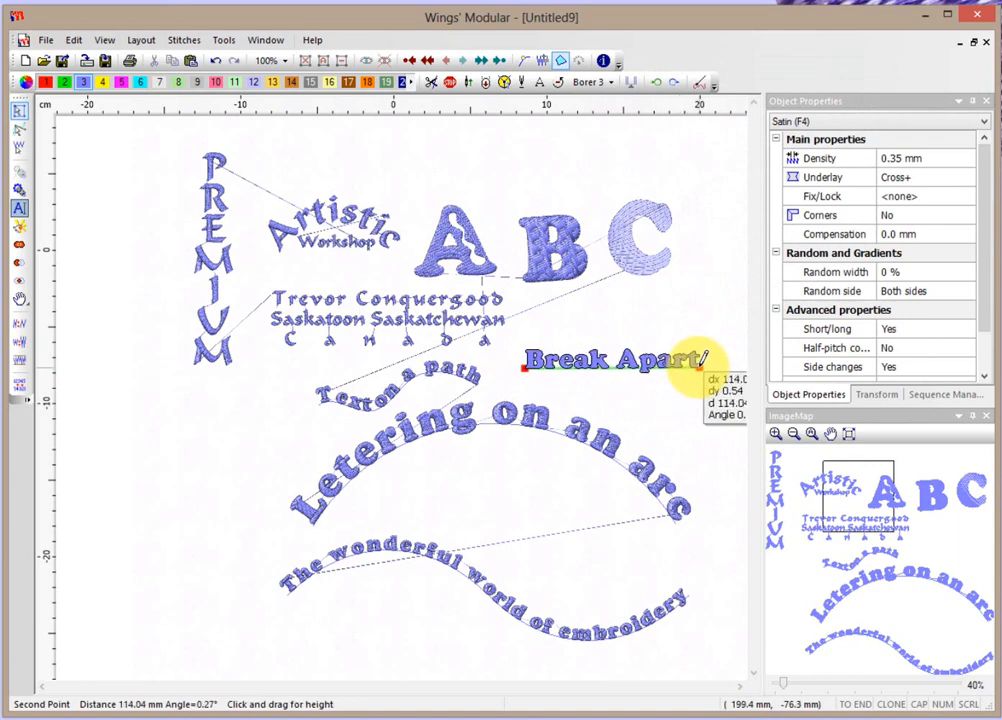
pyautogui.click(700, 363)
pyautogui.click(691, 365)
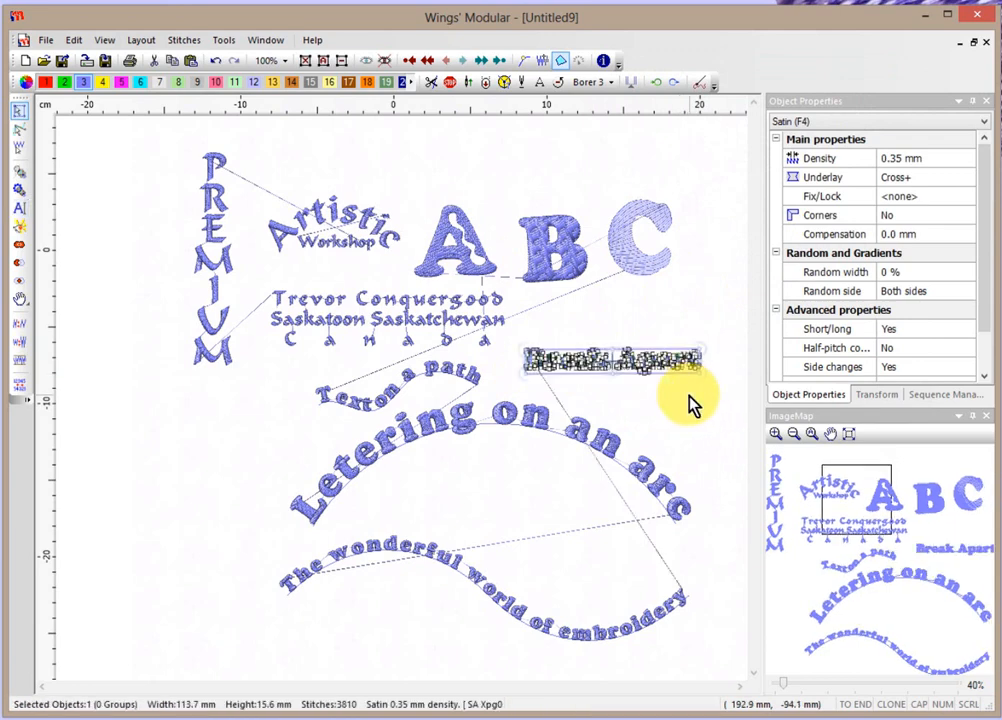
pyautogui.press('Escape')
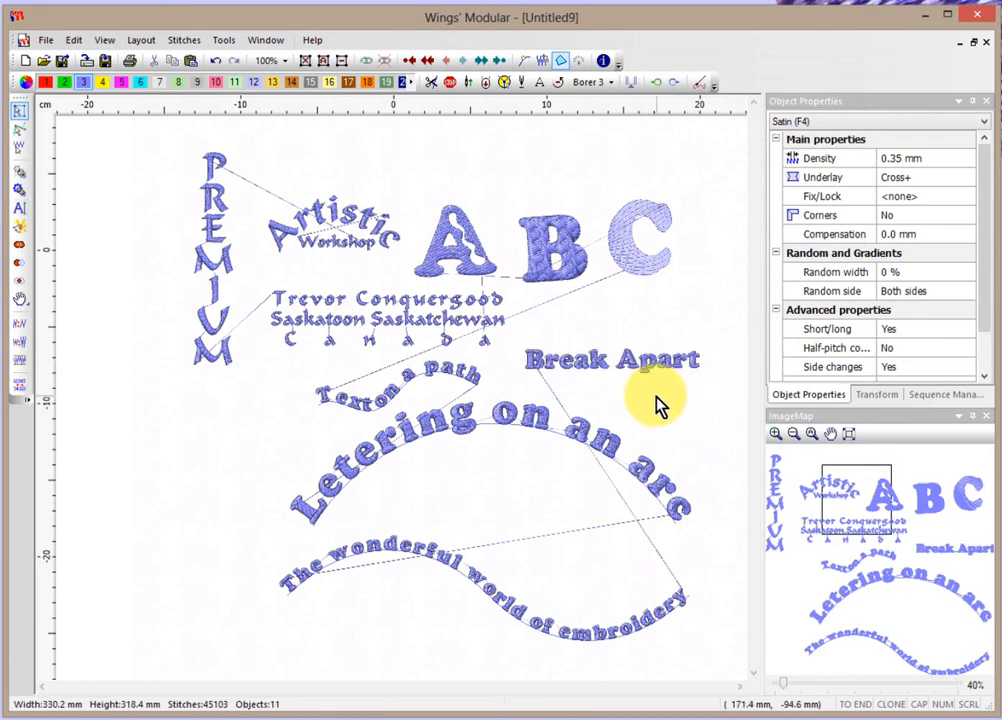
pyautogui.scroll(3, 668, 397)
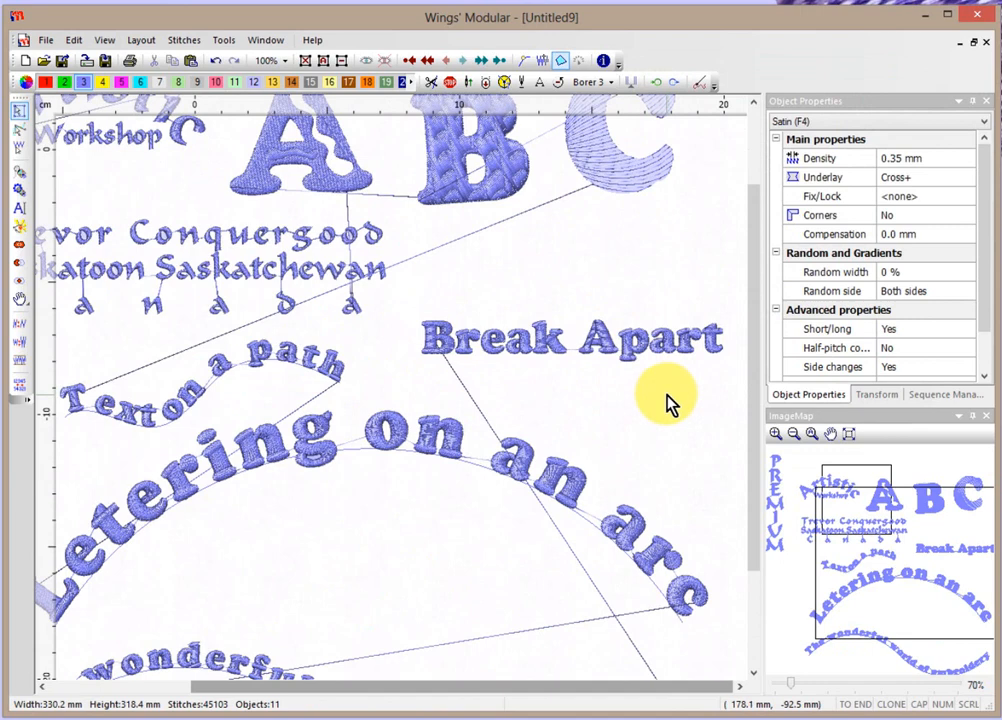
# Turn off fixed text length and lay 'Break Apart' onto a circular arc.
pyautogui.click(610, 350)
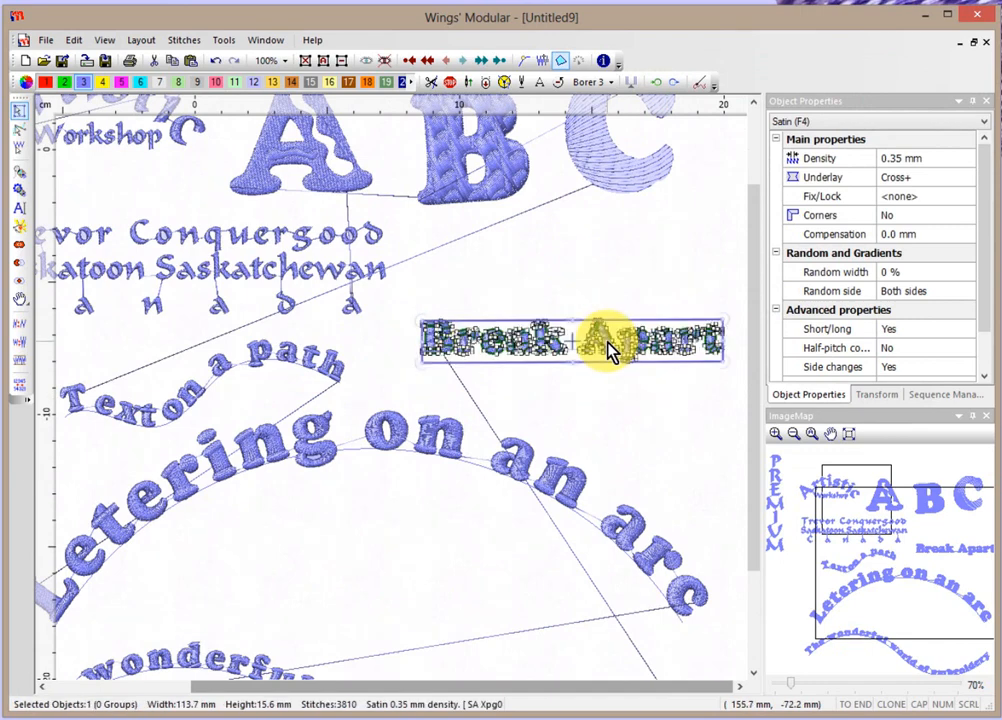
pyautogui.click(19, 209)
pyautogui.click(736, 98)
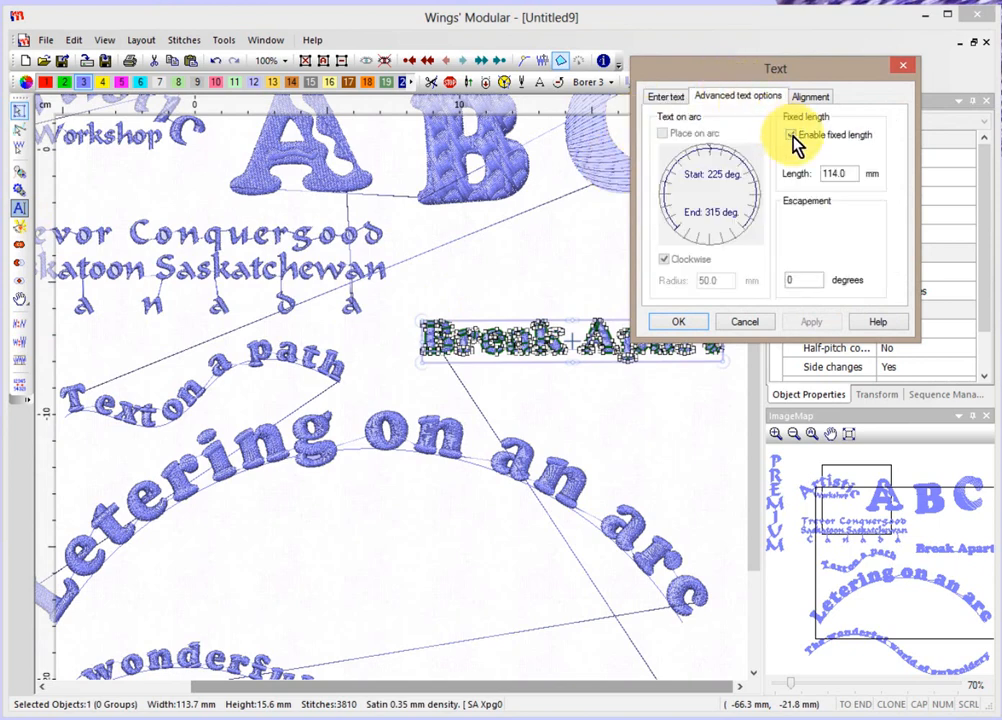
pyautogui.click(791, 137)
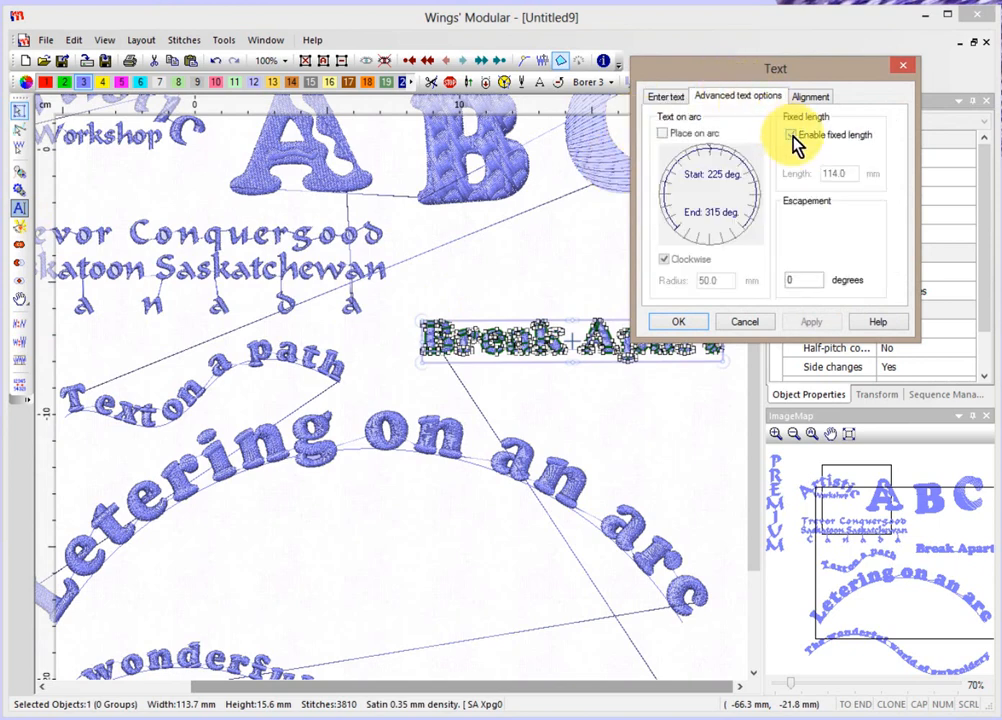
pyautogui.click(665, 136)
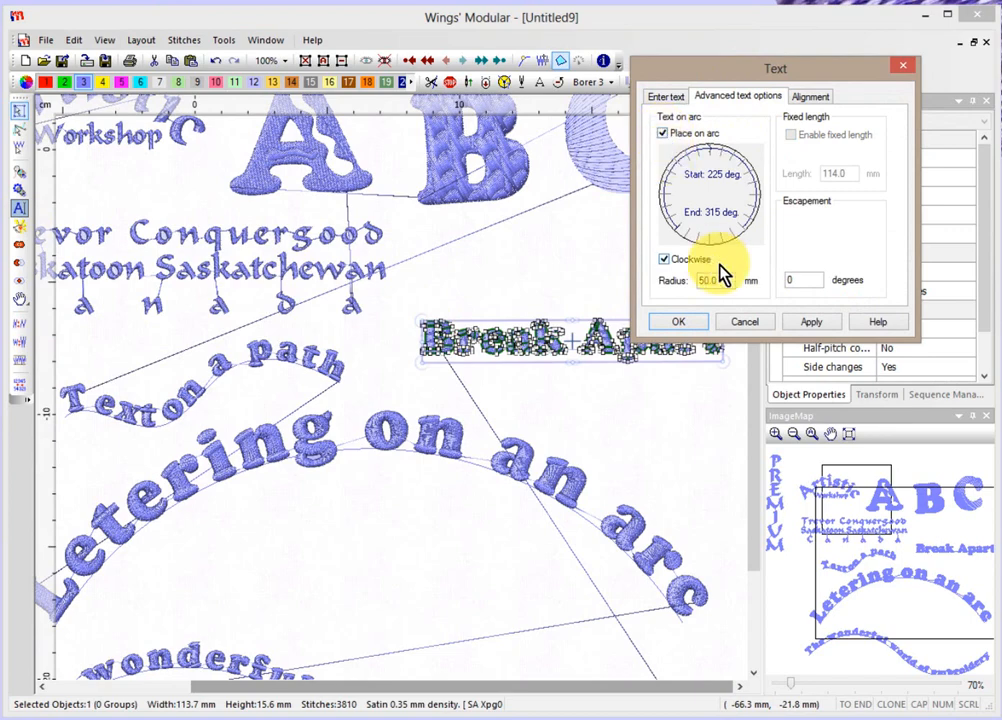
pyautogui.click(812, 321)
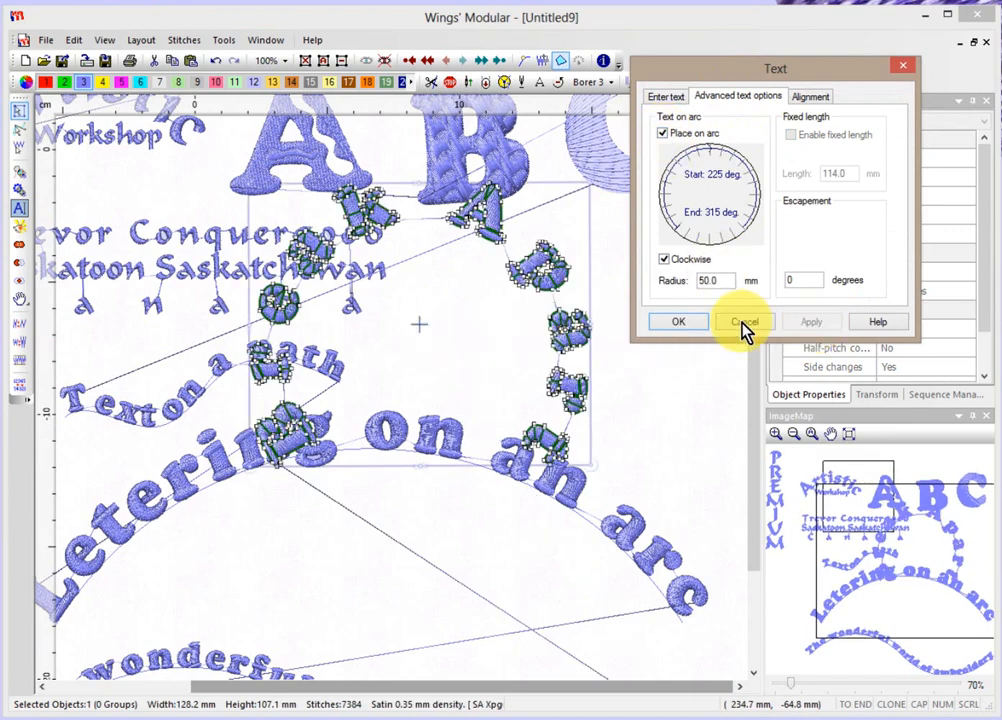
pyautogui.click(676, 323)
# Move the circular 'Break Apart' text right and slightly up beside the arc lettering.
pyautogui.scroll(-3, 632, 330)
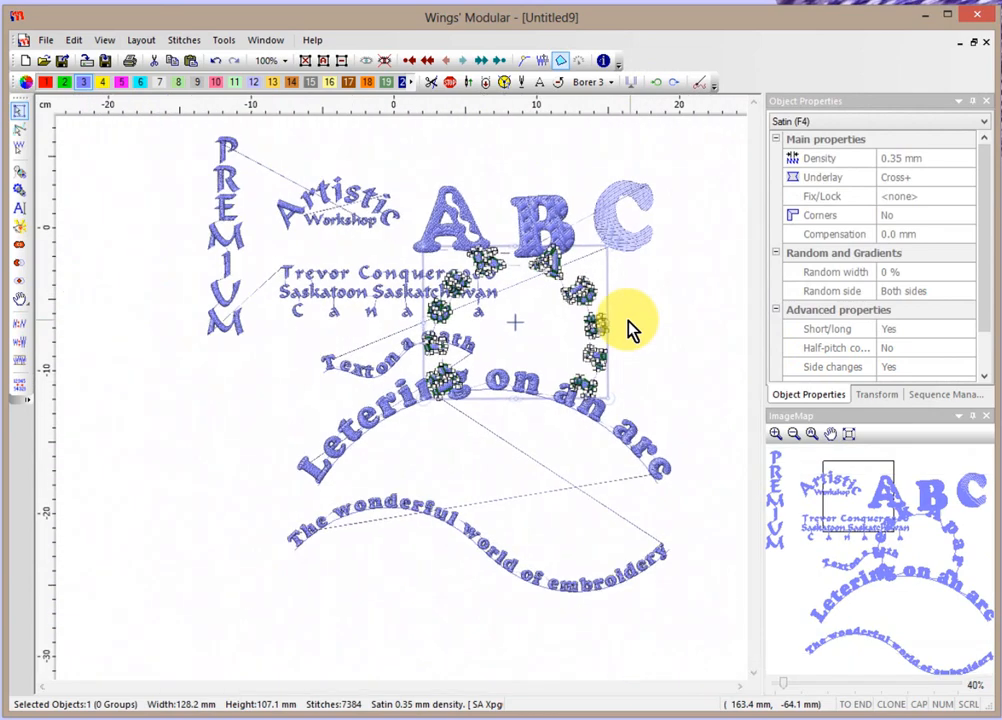
pyautogui.moveTo(600, 313); pyautogui.dragTo(675, 320)
pyautogui.click(601, 455)
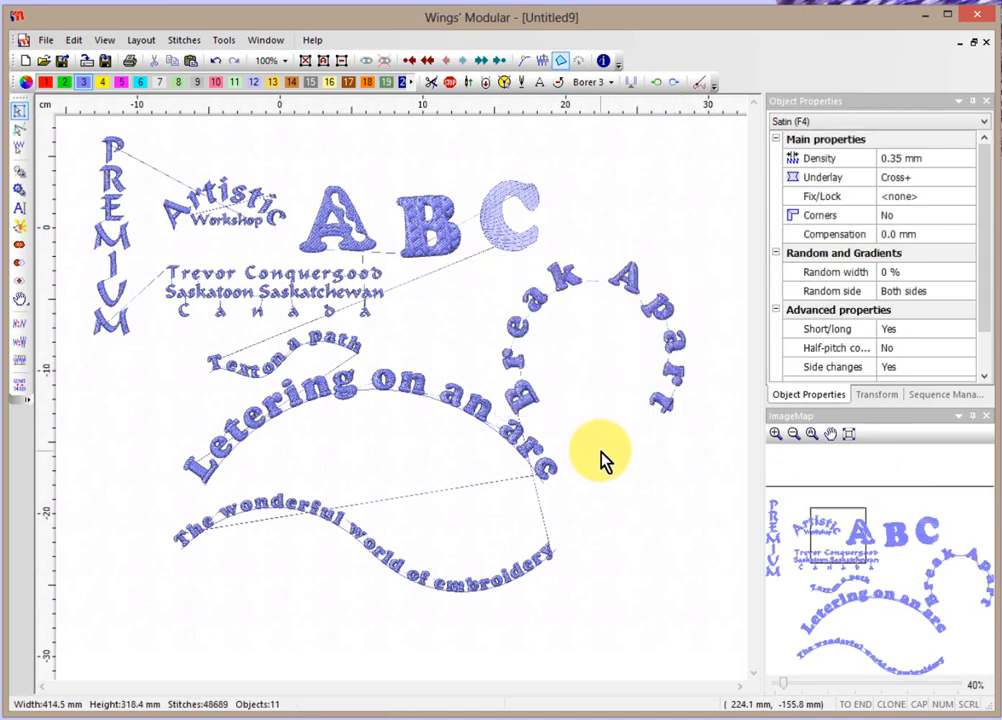
pyautogui.scroll(2, 563, 326)
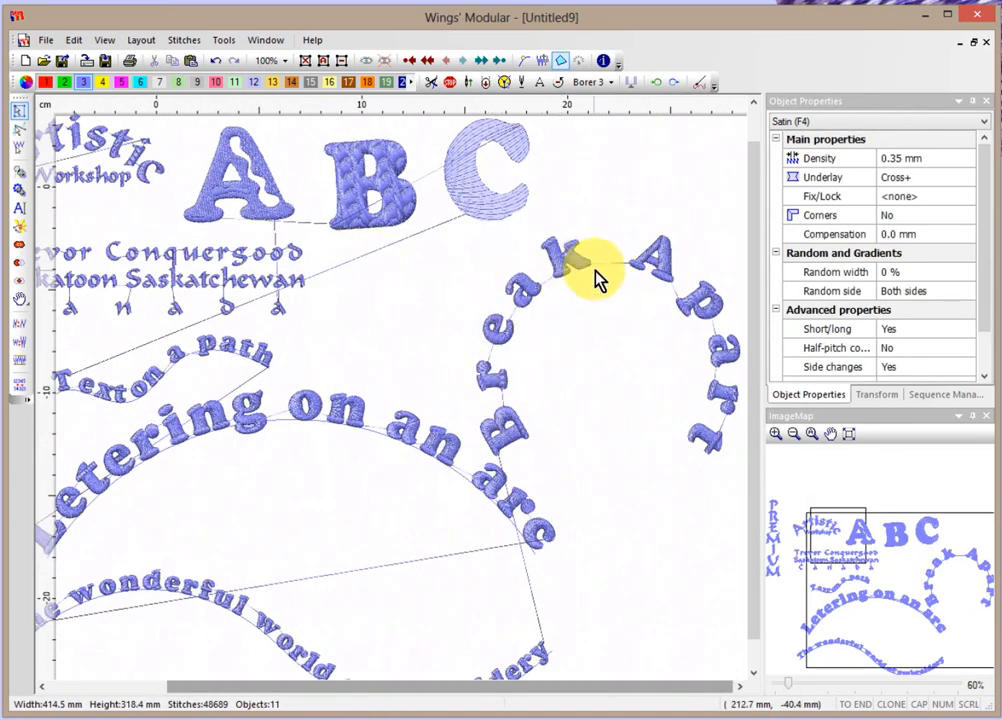
pyautogui.scroll(3, 575, 268)
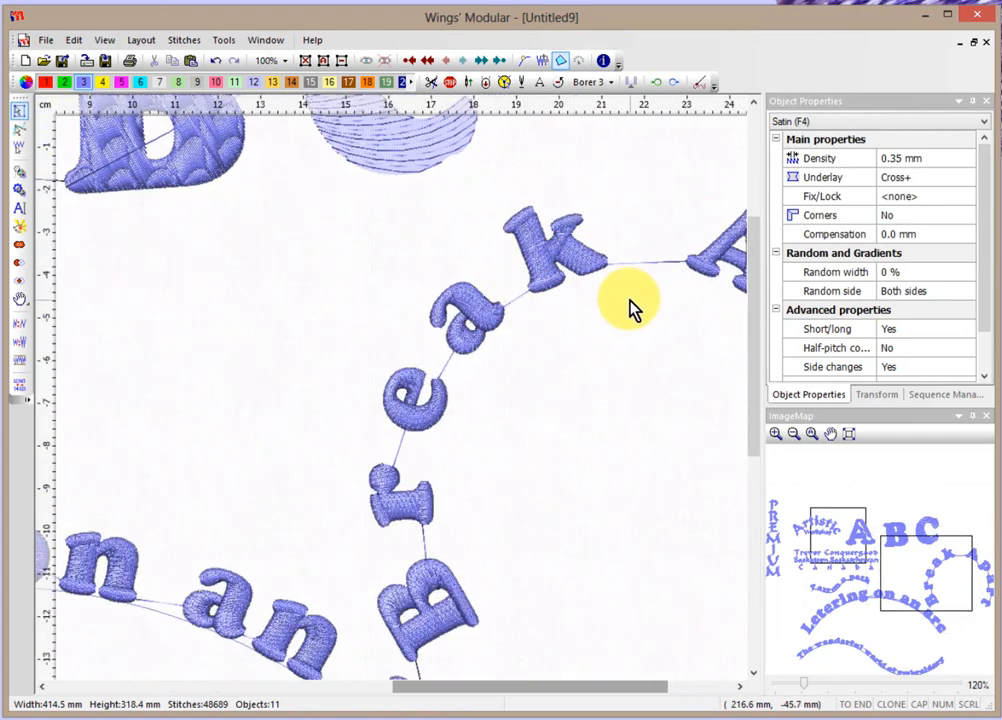
pyautogui.scroll(-3, 633, 309)
# Add a thread trim to the circular 'Break Apart' text and break it into separate letters.
pyautogui.click(740, 686)
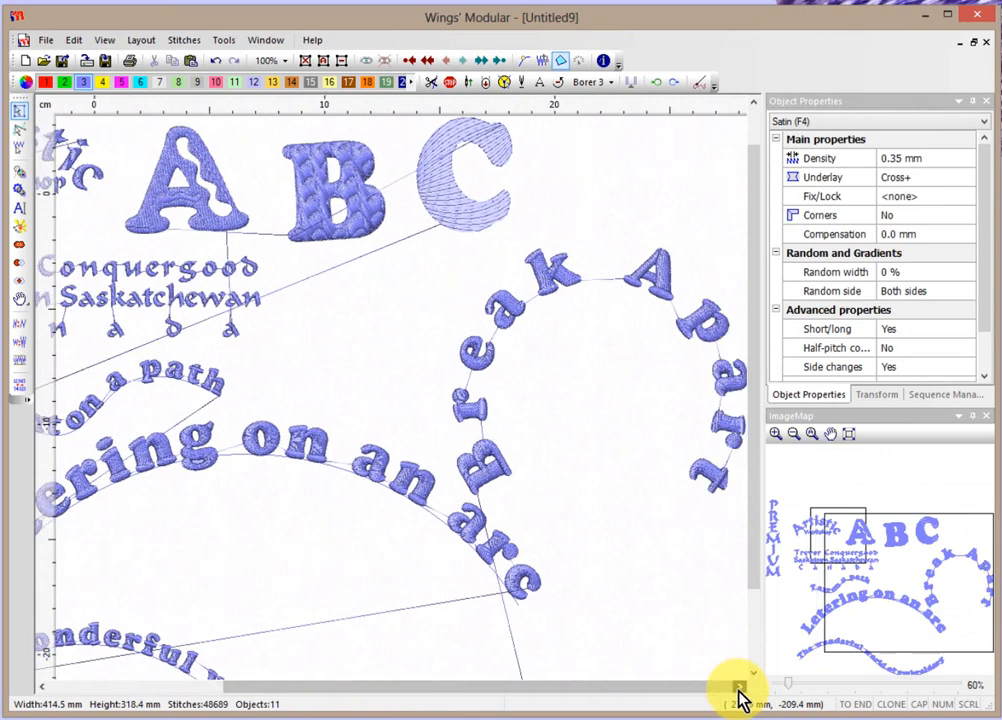
pyautogui.click(656, 270)
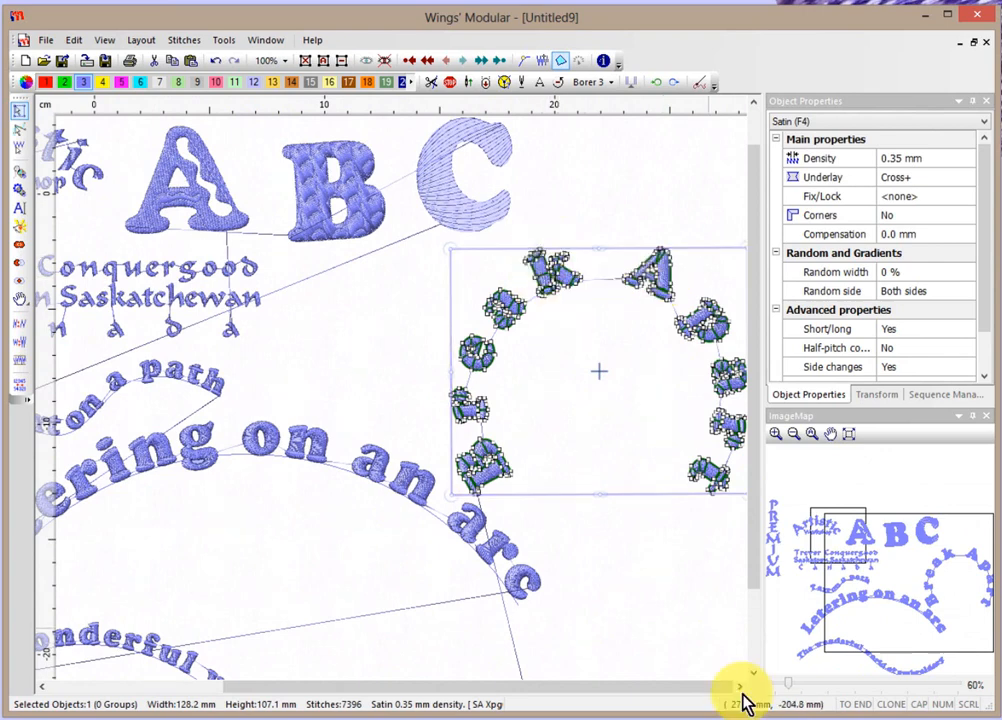
pyautogui.click(433, 83)
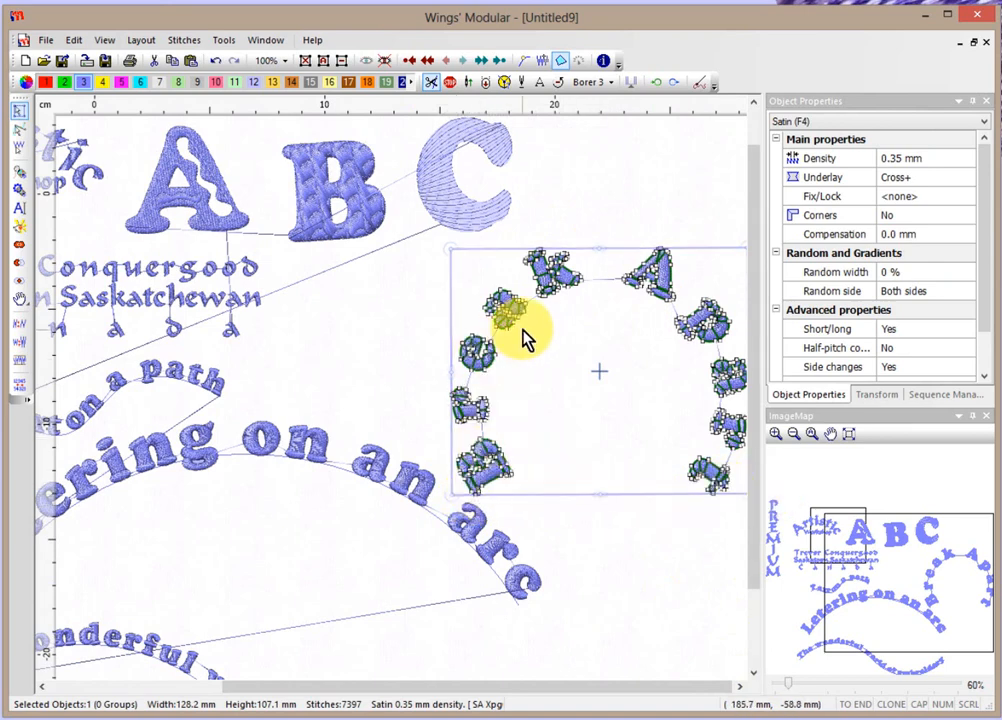
pyautogui.rightClick(539, 268)
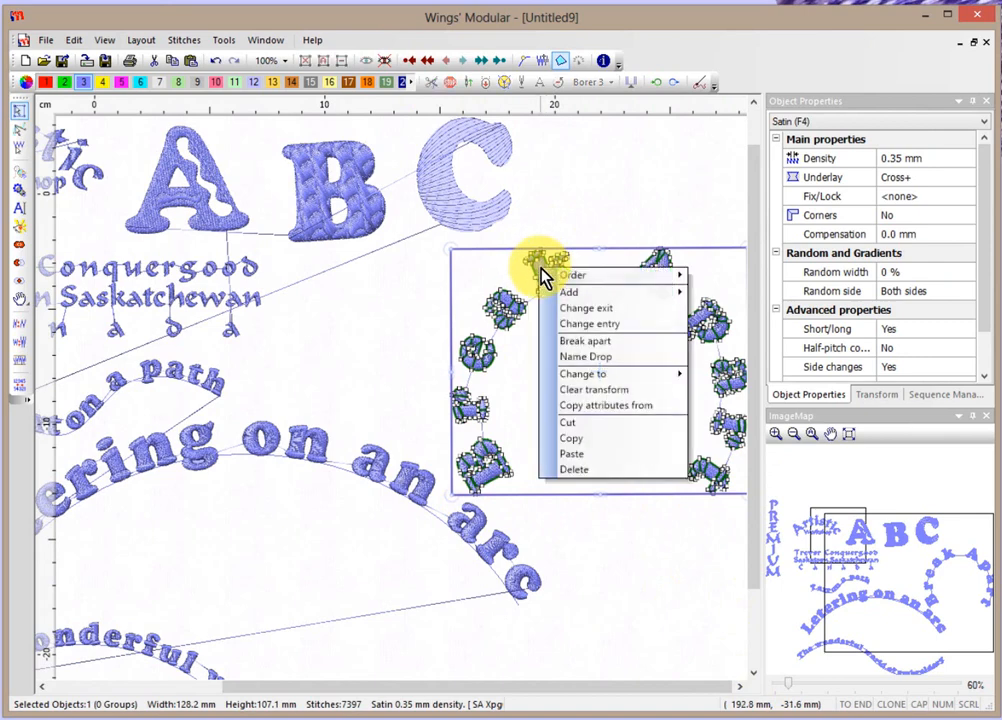
pyautogui.click(601, 343)
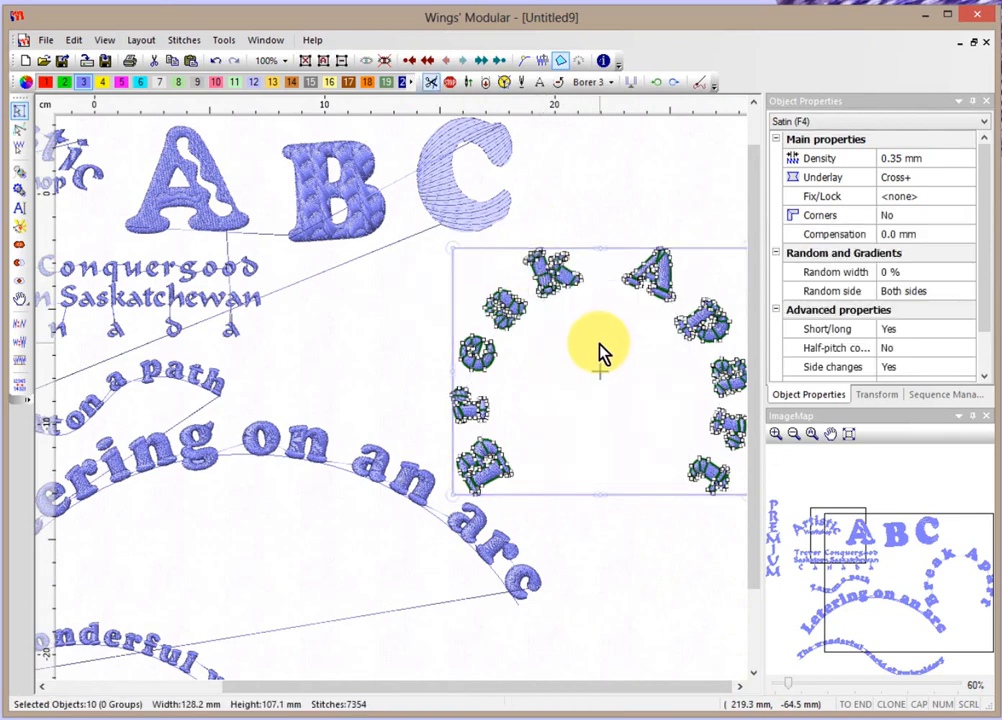
pyautogui.click(620, 567)
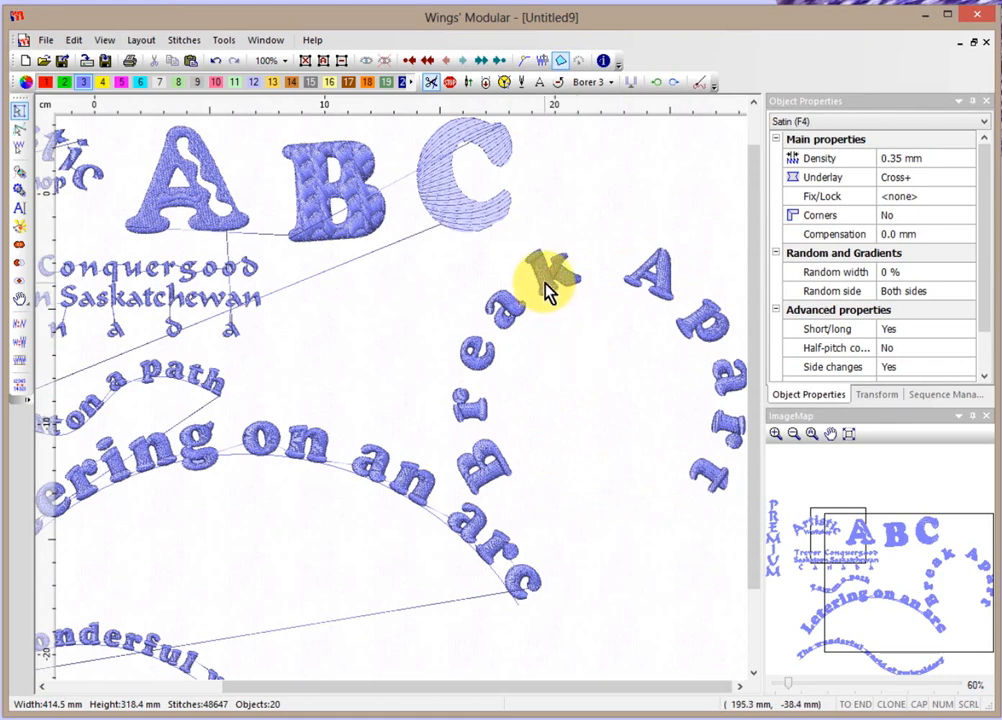
# Shift the k up and to the right, and the a up and slightly right.
pyautogui.click(664, 278)
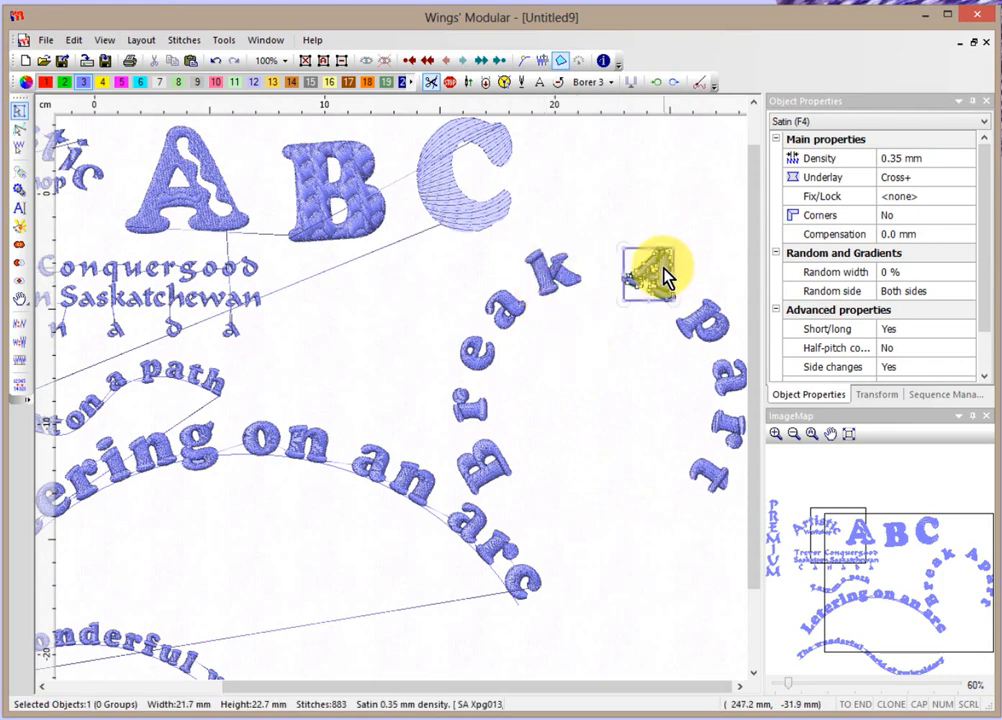
pyautogui.scroll(4, 664, 278)
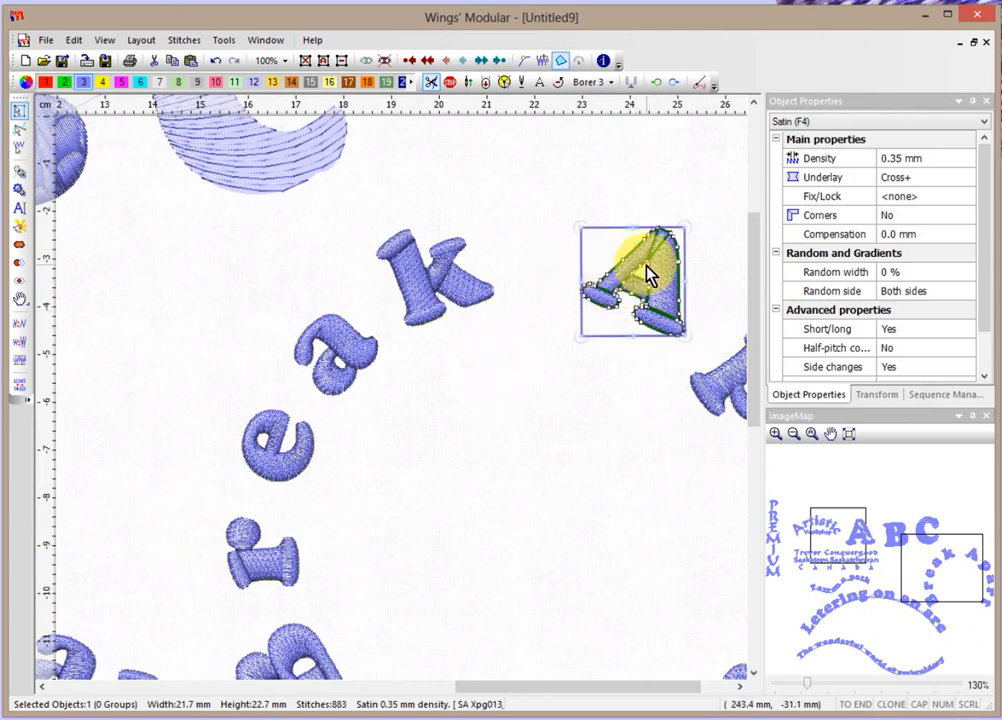
pyautogui.click(460, 288)
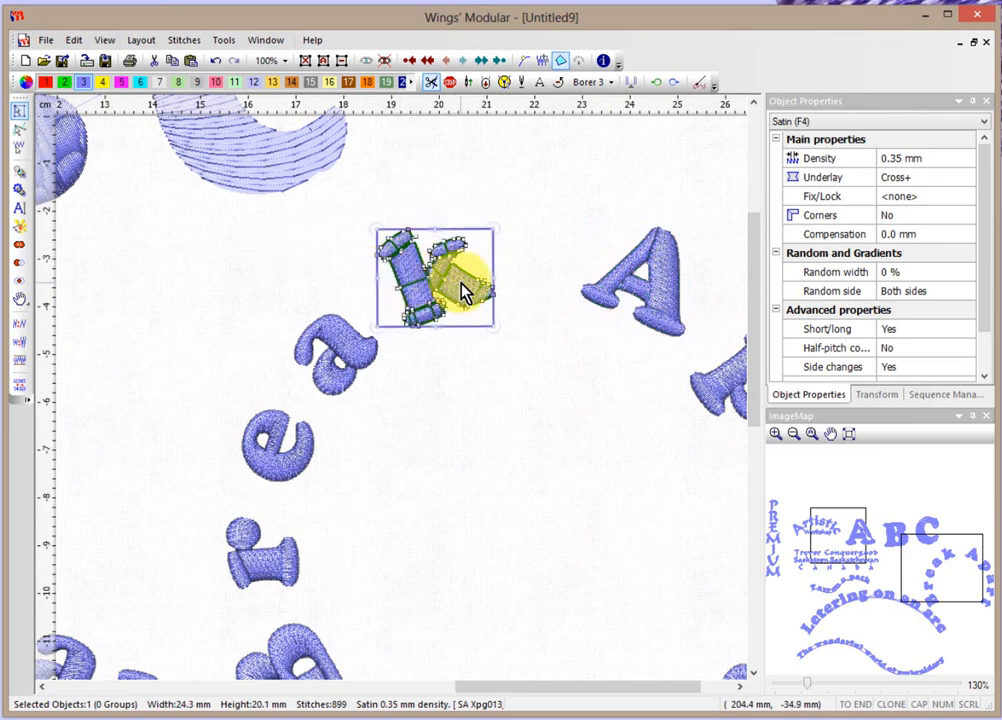
pyautogui.moveTo(463, 279); pyautogui.dragTo(494, 241)
pyautogui.click(360, 351)
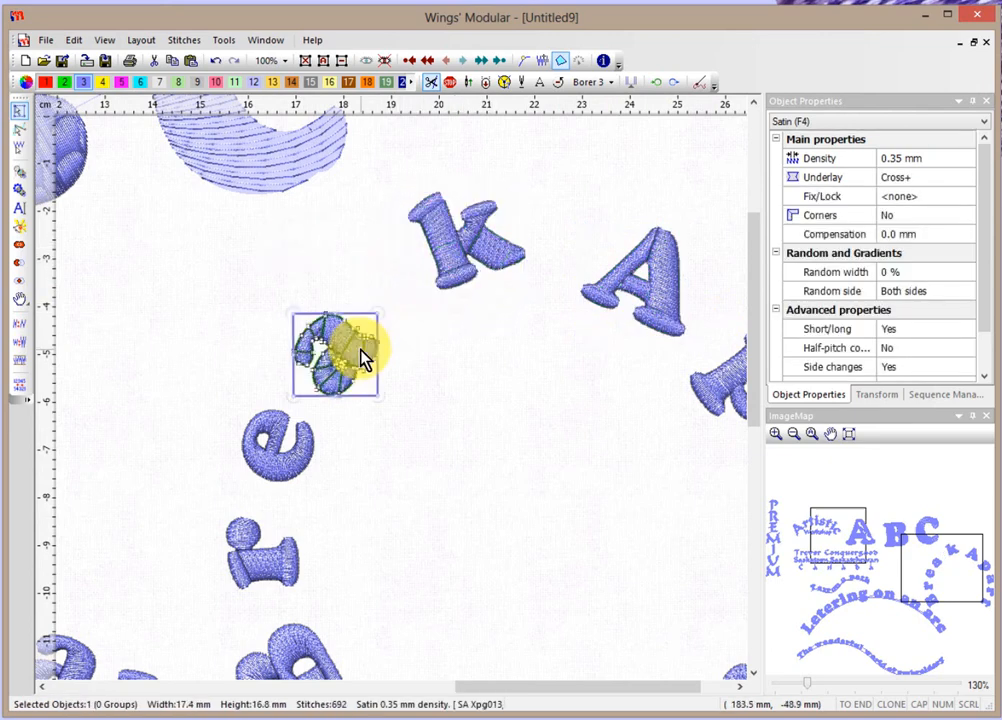
pyautogui.moveTo(362, 351); pyautogui.dragTo(378, 316)
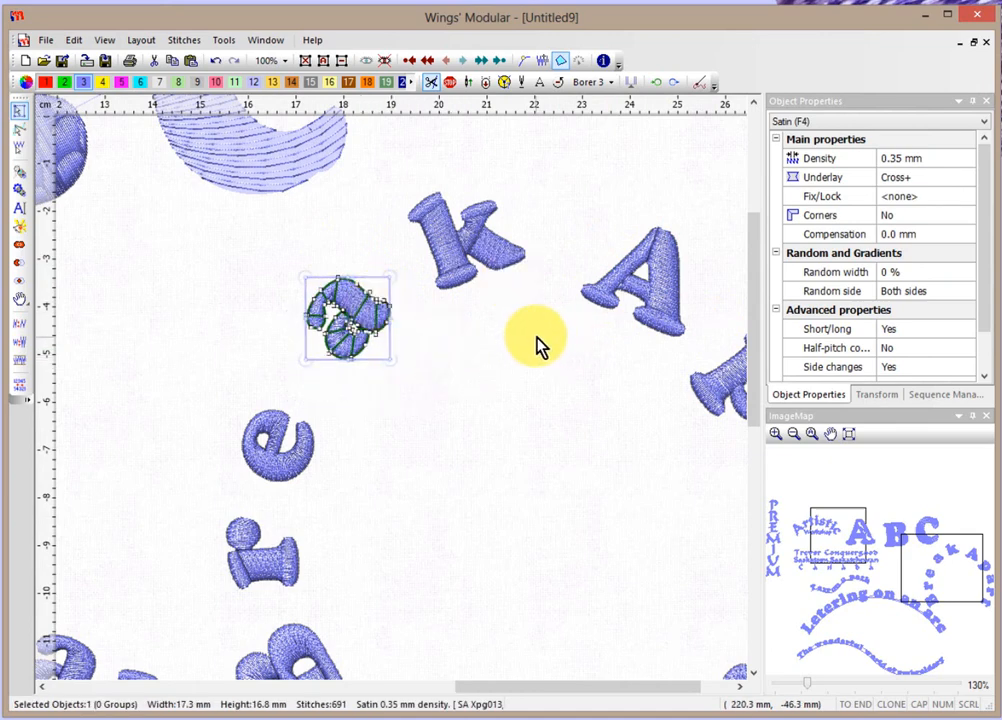
# Break the a into two pieces, moving the inner piece down and the upper piece up.
pyautogui.rightClick(345, 300)
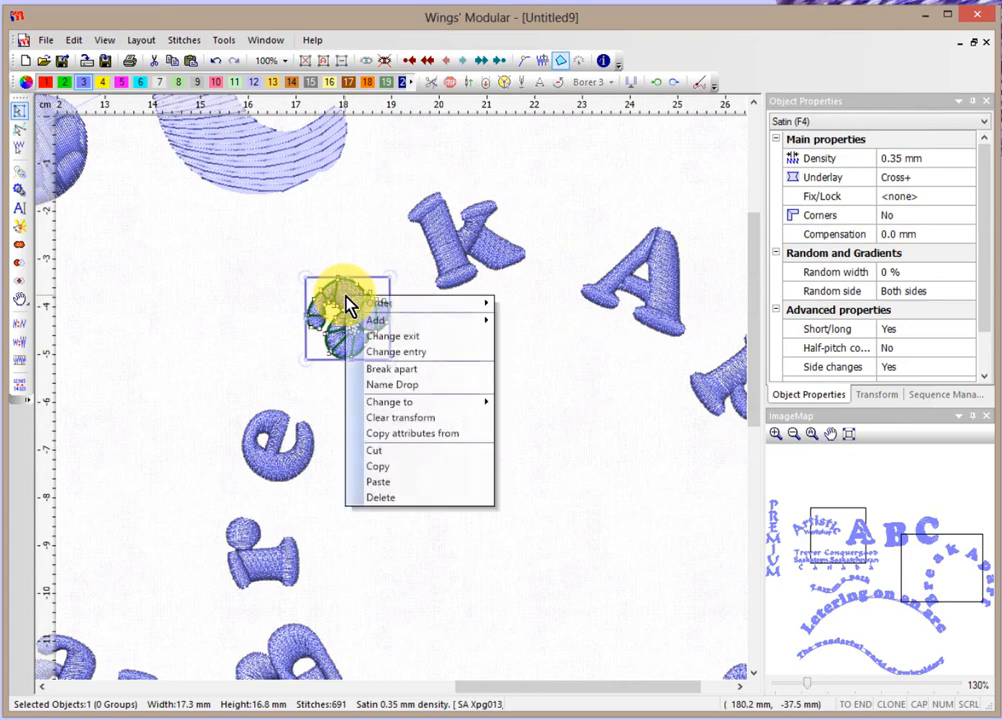
pyautogui.click(404, 378)
pyautogui.click(390, 403)
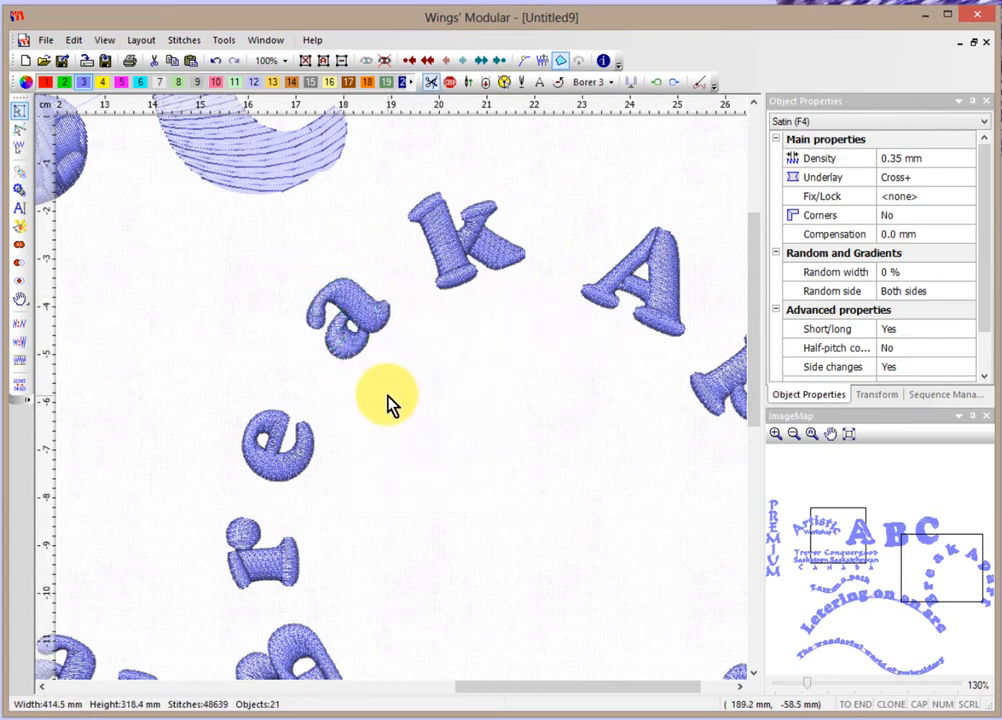
pyautogui.scroll(4, 370, 385)
pyautogui.click(343, 343)
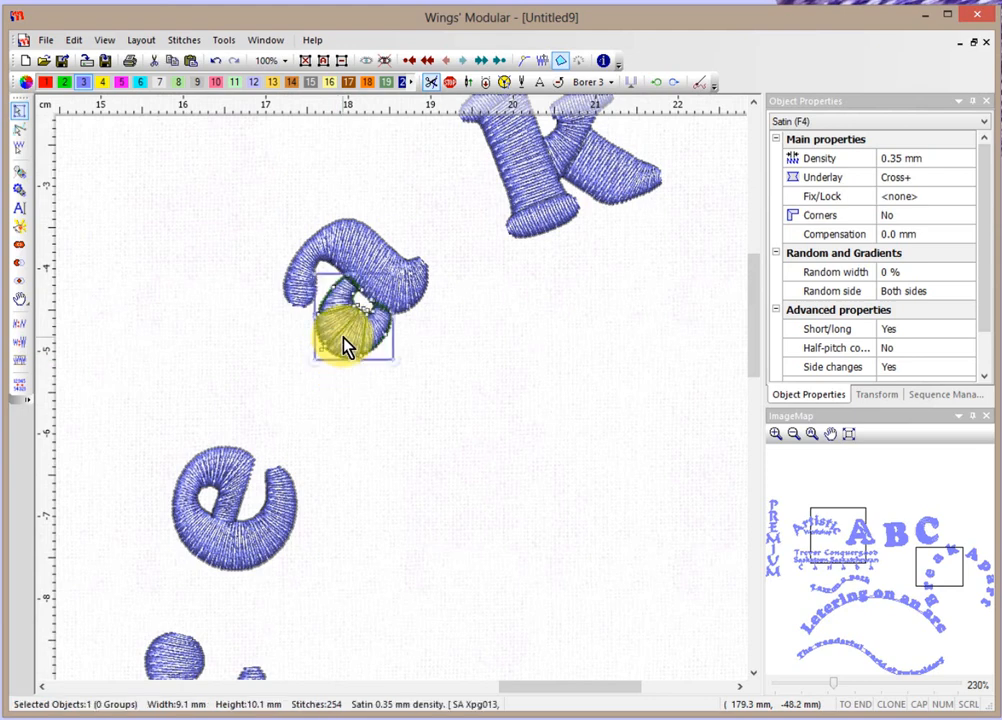
pyautogui.moveTo(343, 345); pyautogui.dragTo(350, 400)
pyautogui.click(378, 265)
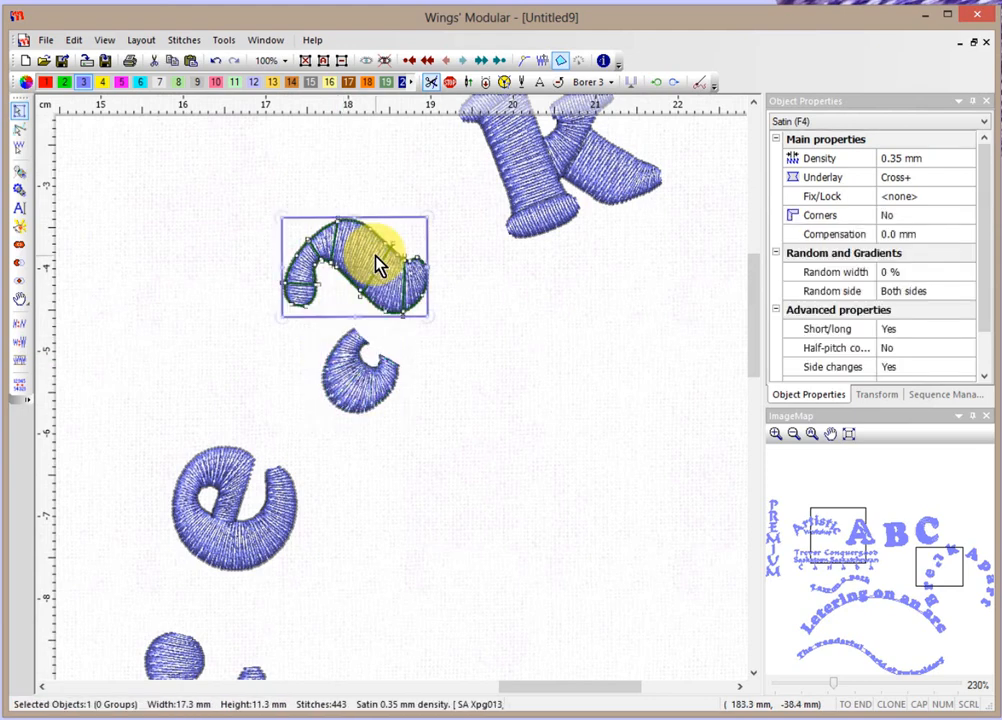
pyautogui.moveTo(378, 265); pyautogui.dragTo(386, 232)
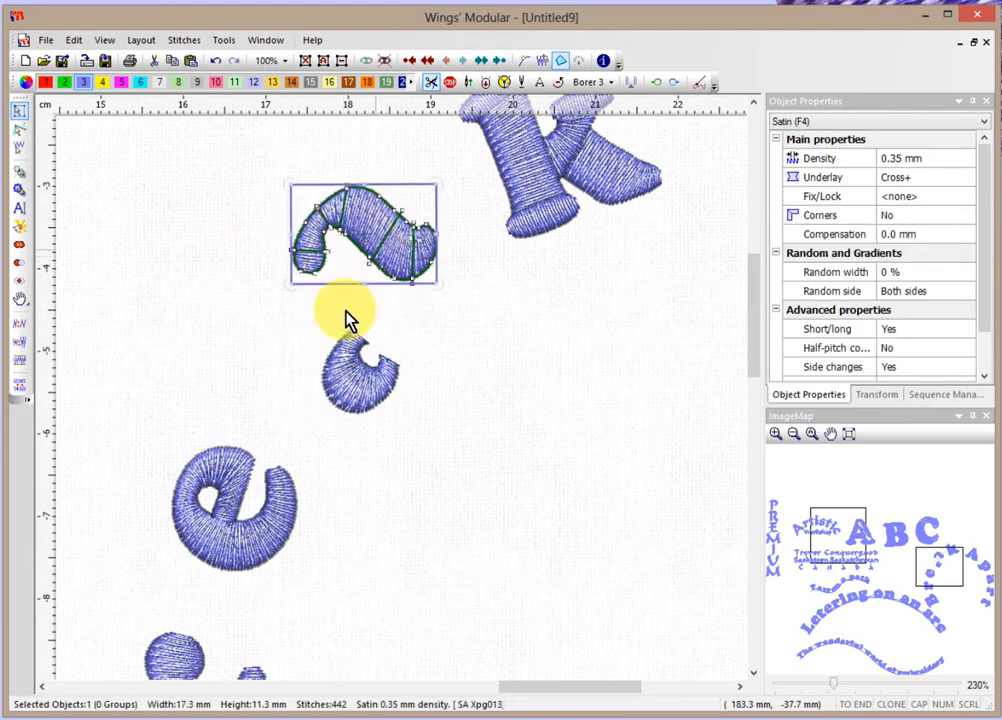
pyautogui.click(262, 520)
pyautogui.click(459, 497)
pyautogui.scroll(-3, 462, 490)
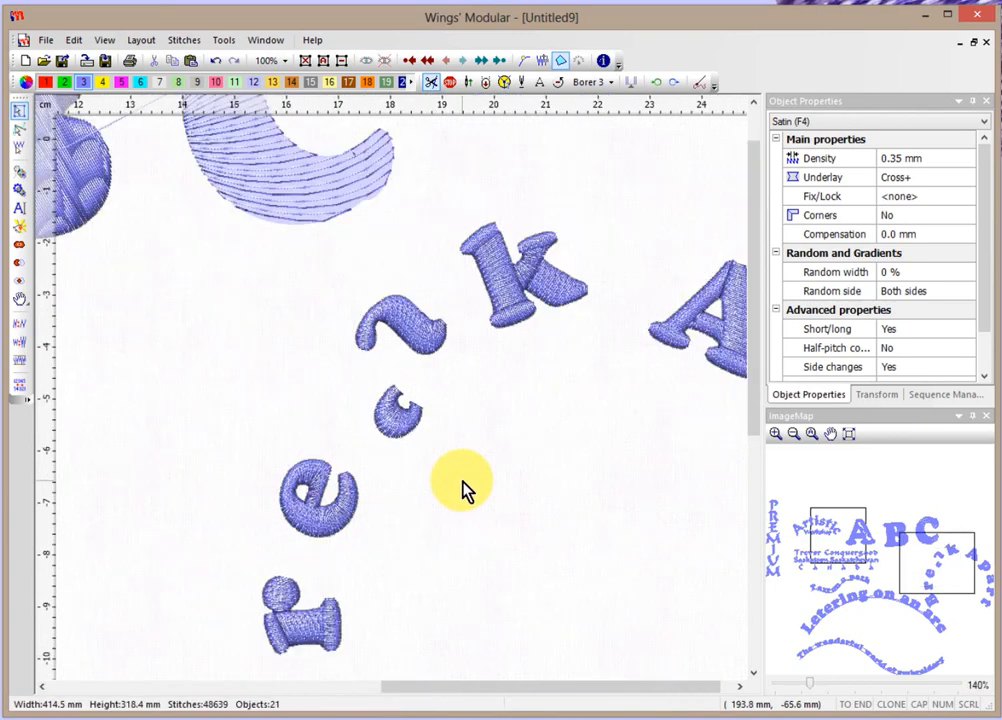
pyautogui.scroll(-6, 462, 490)
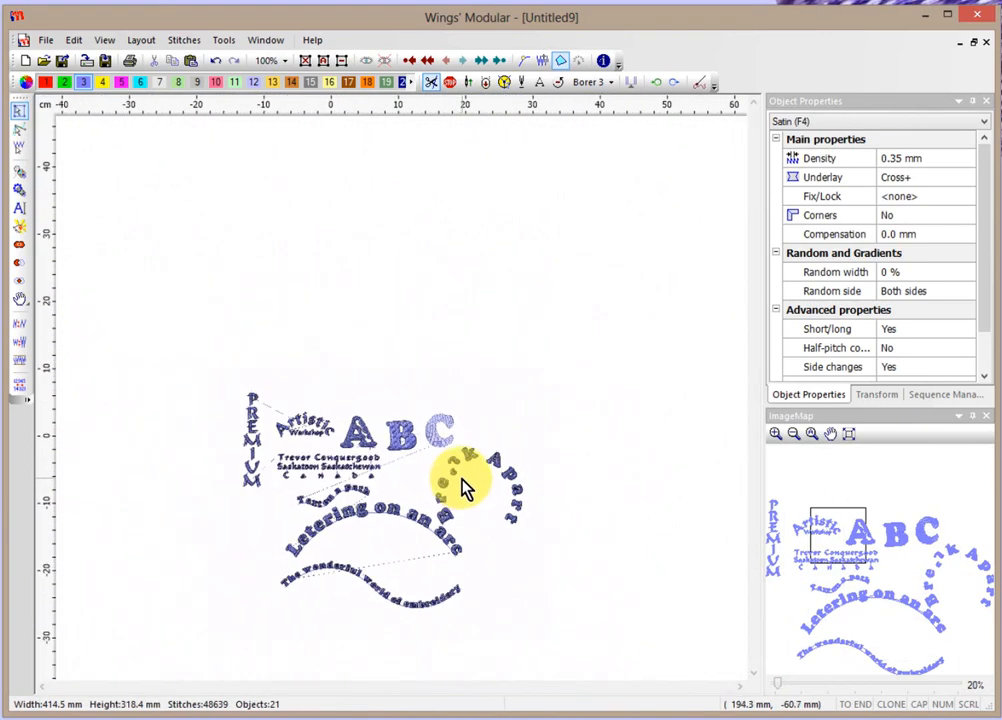
# Break 'Letering on an arc' into 15 letter objects, bringing the design to 35 objects.
pyautogui.scroll(1, 362, 588)
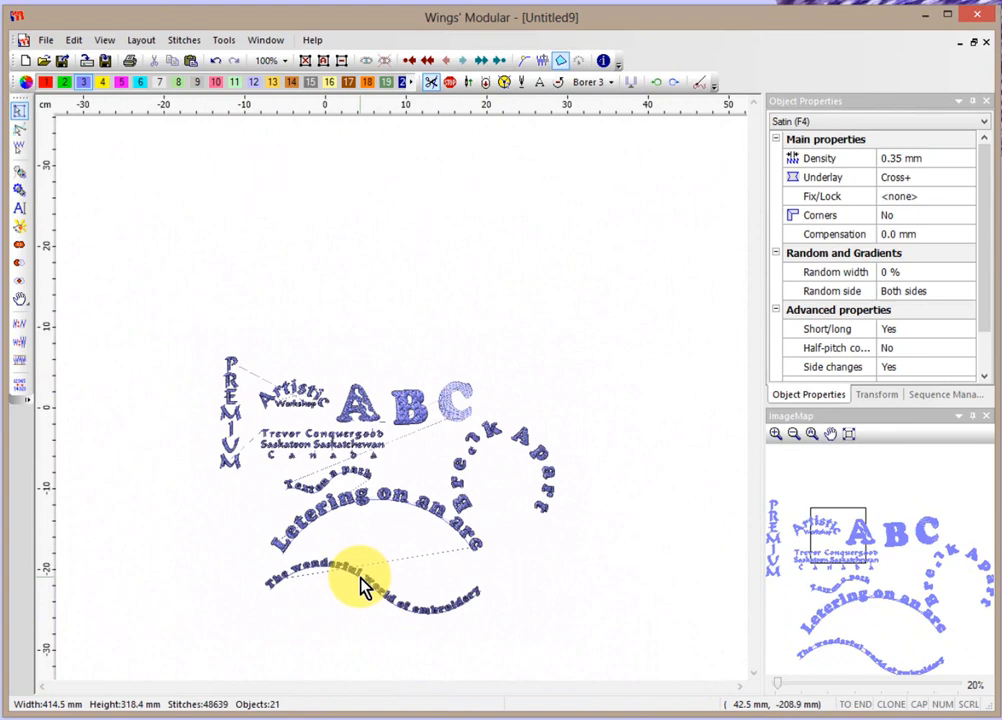
pyautogui.scroll(4, 362, 588)
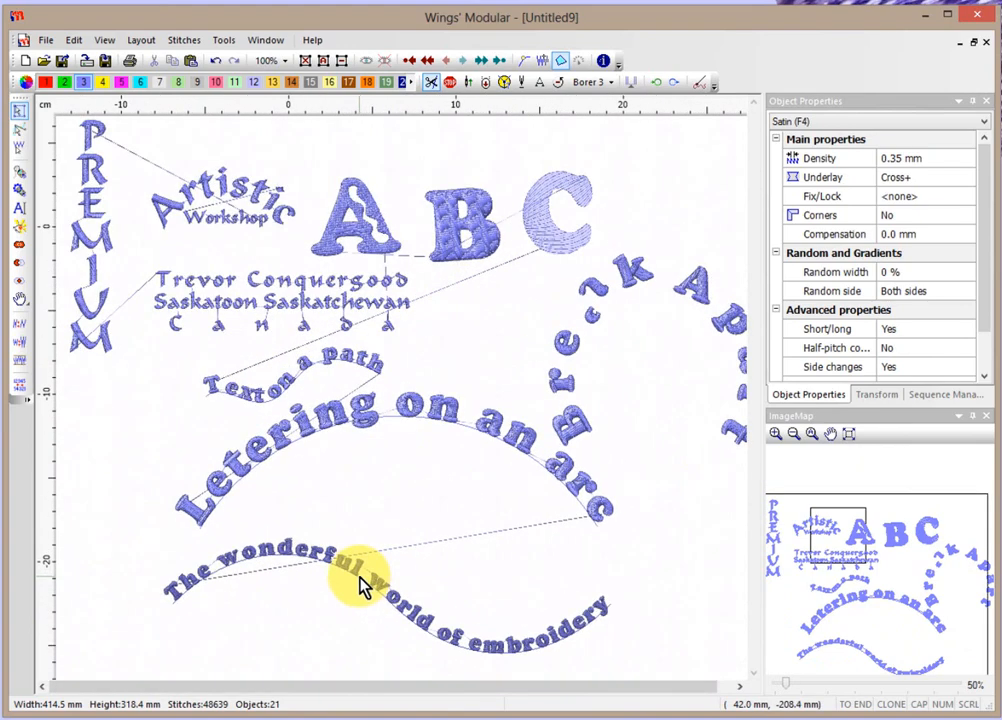
pyautogui.click(372, 414)
pyautogui.rightClick(416, 414)
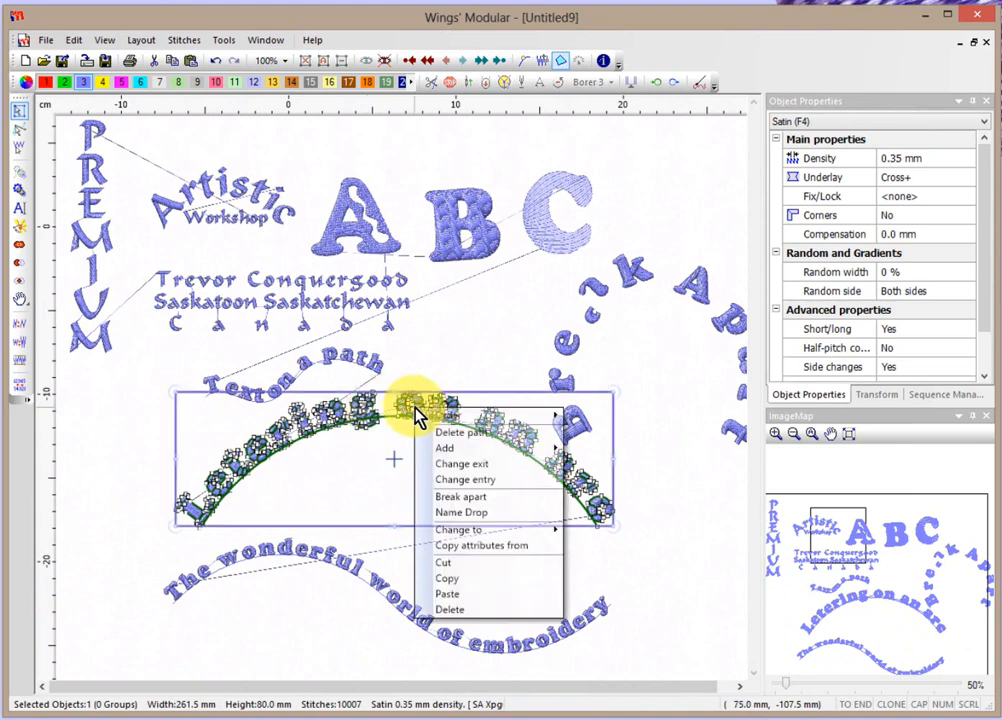
pyautogui.moveTo(418, 414)
pyautogui.click(478, 497)
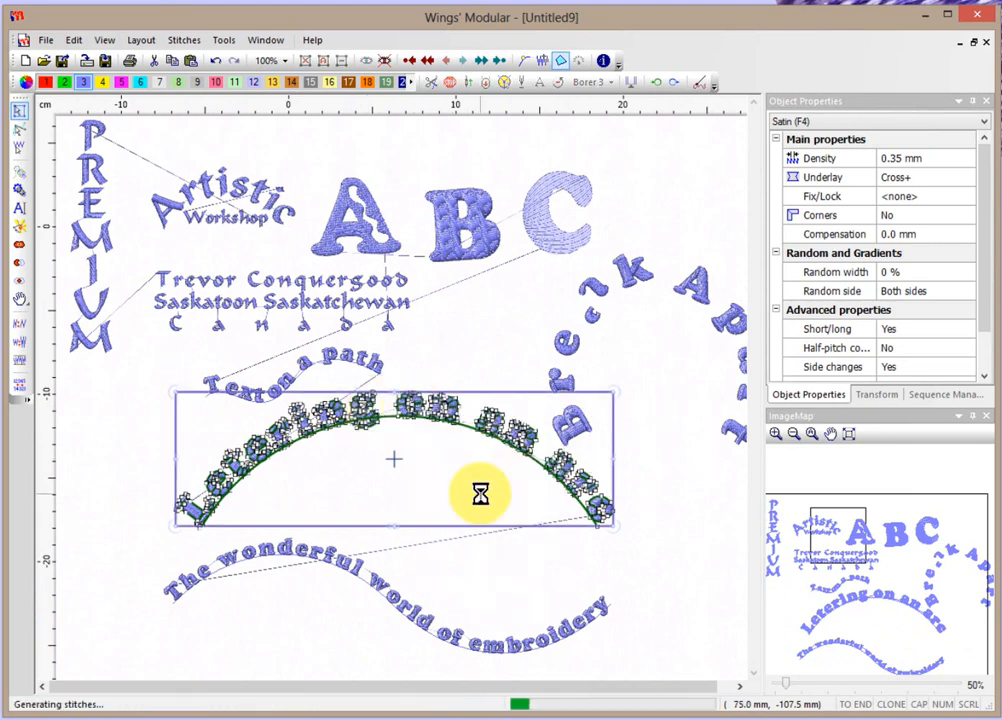
pyautogui.click(297, 485)
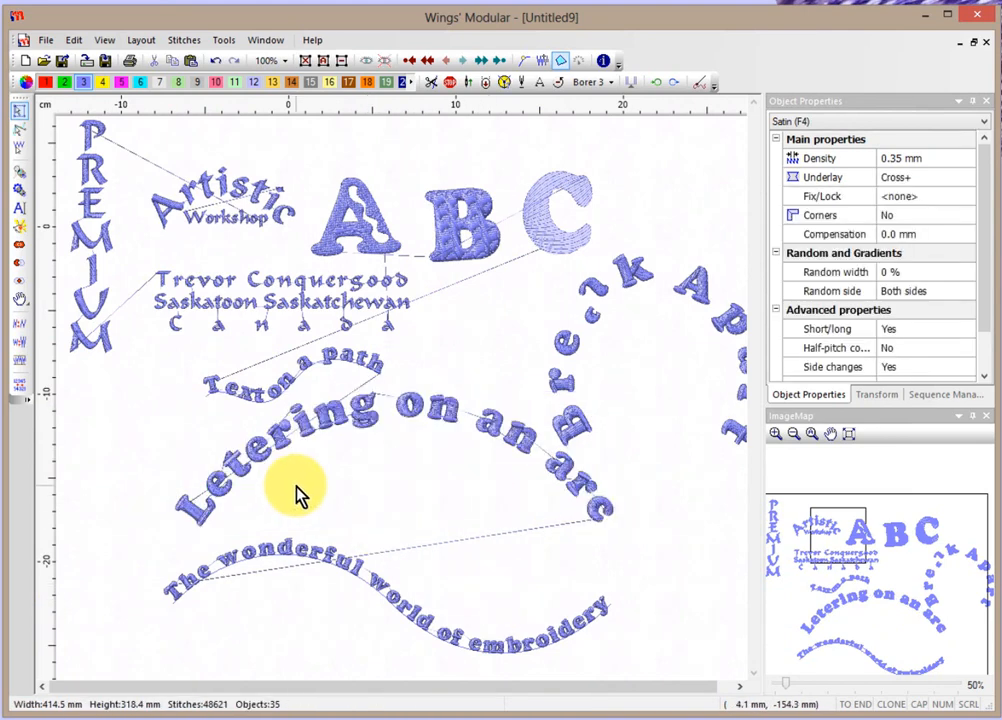
pyautogui.scroll(2, 297, 490)
pyautogui.click(458, 372)
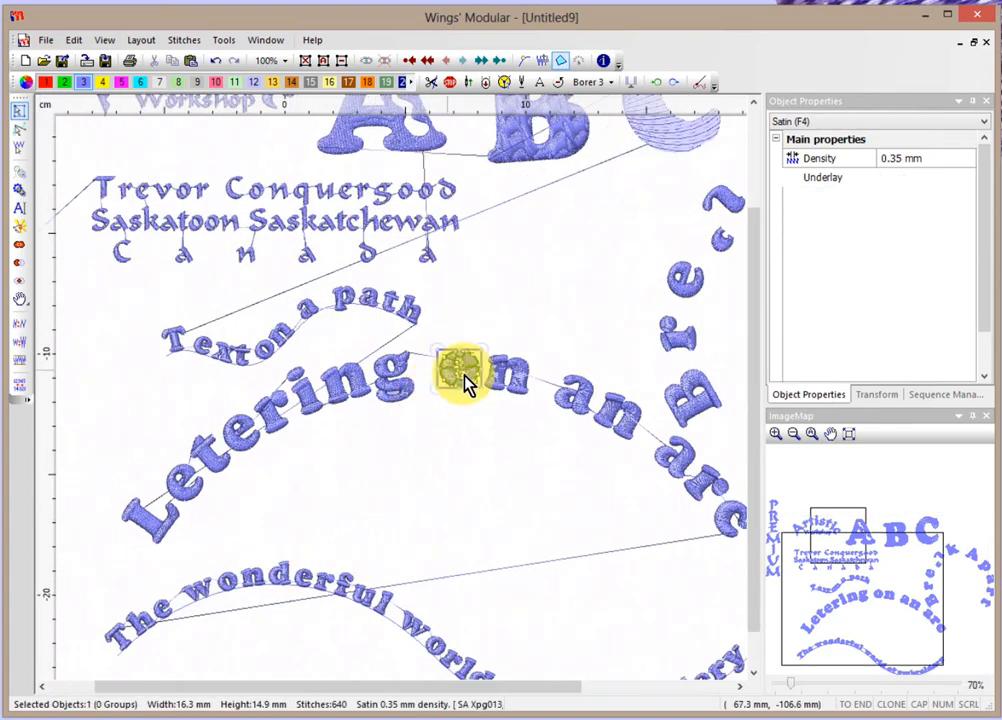
# Scale the o and n together from 37.0 to about 40.9 mm wide and toggle Thread trim.
pyautogui.scroll(4, 468, 385)
pyautogui.scroll(1, 490, 388)
pyautogui.click(519, 376)
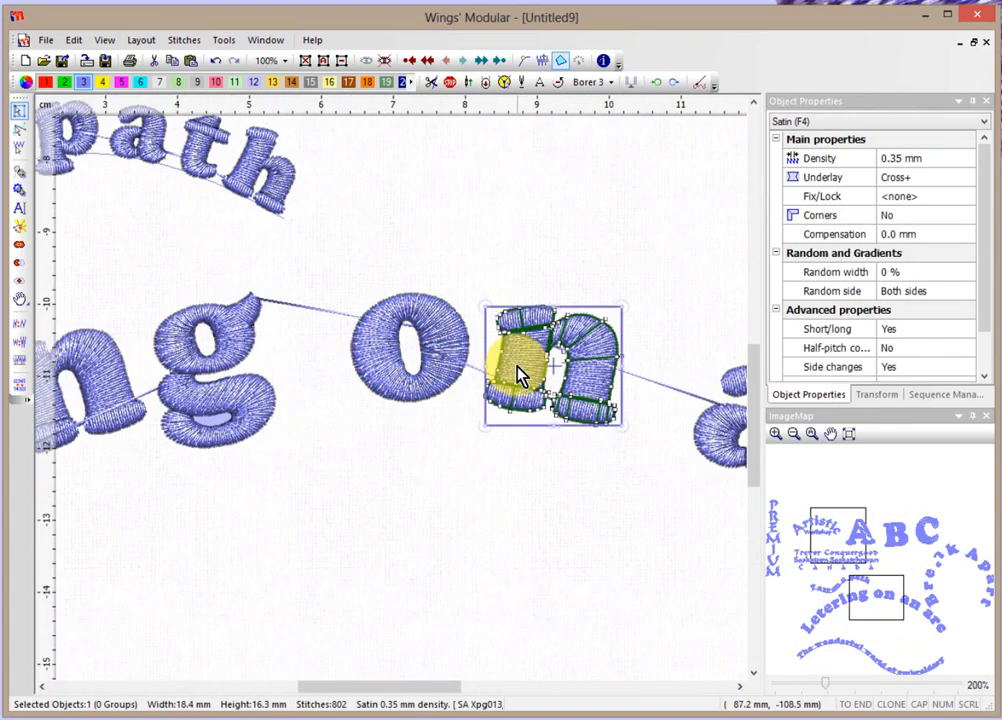
pyautogui.click(528, 510)
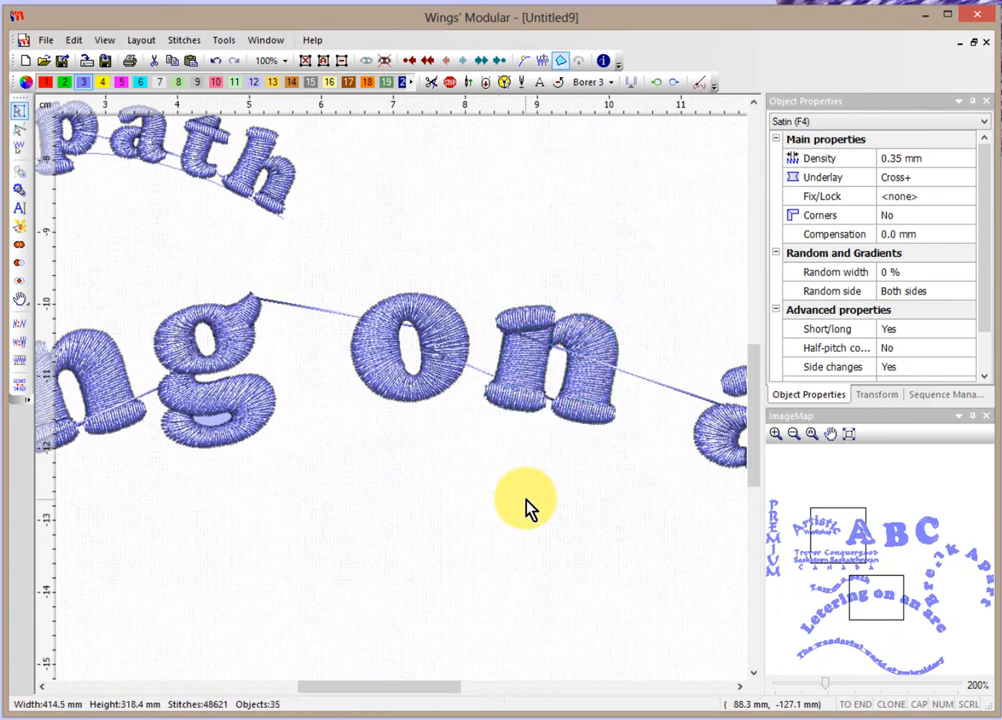
pyautogui.moveTo(305, 242); pyautogui.dragTo(612, 484)
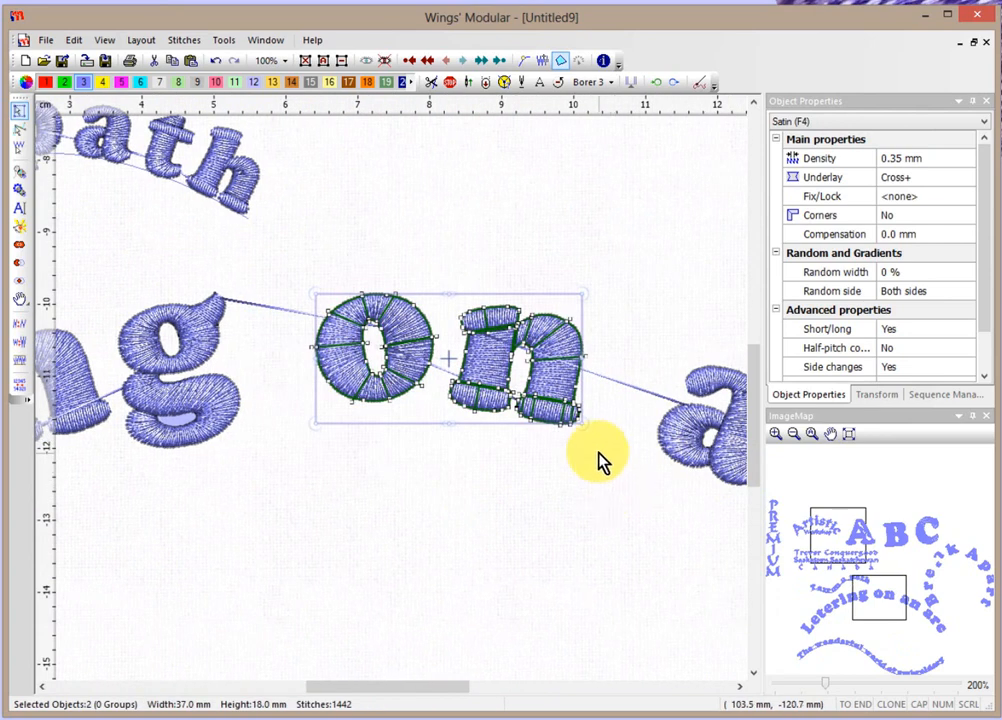
pyautogui.moveTo(585, 293); pyautogui.dragTo(612, 277)
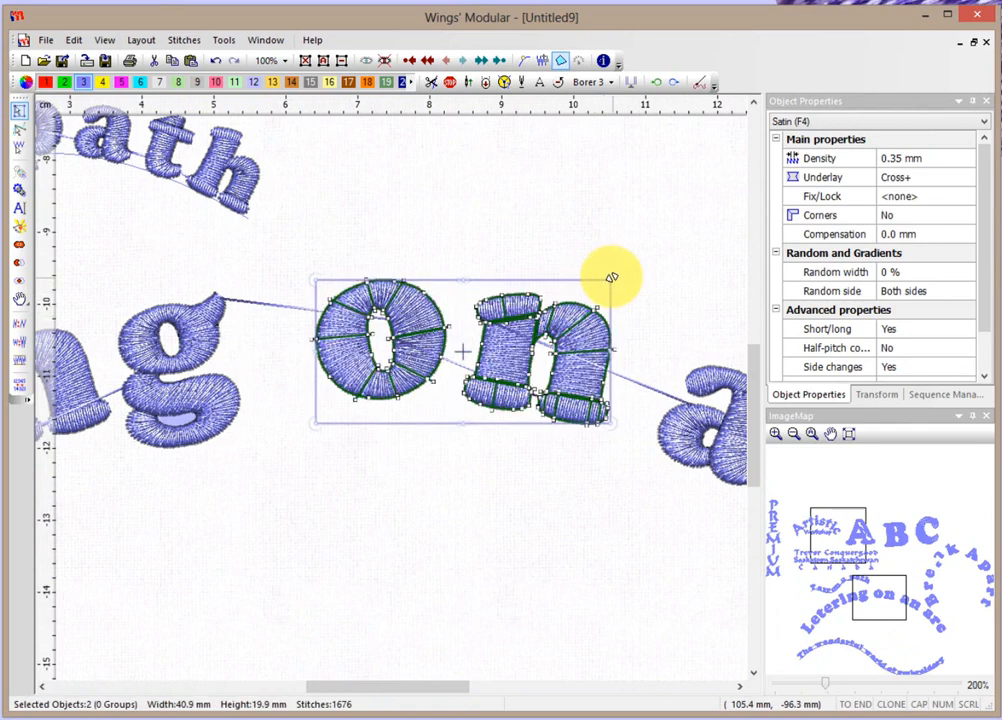
pyautogui.click(434, 86)
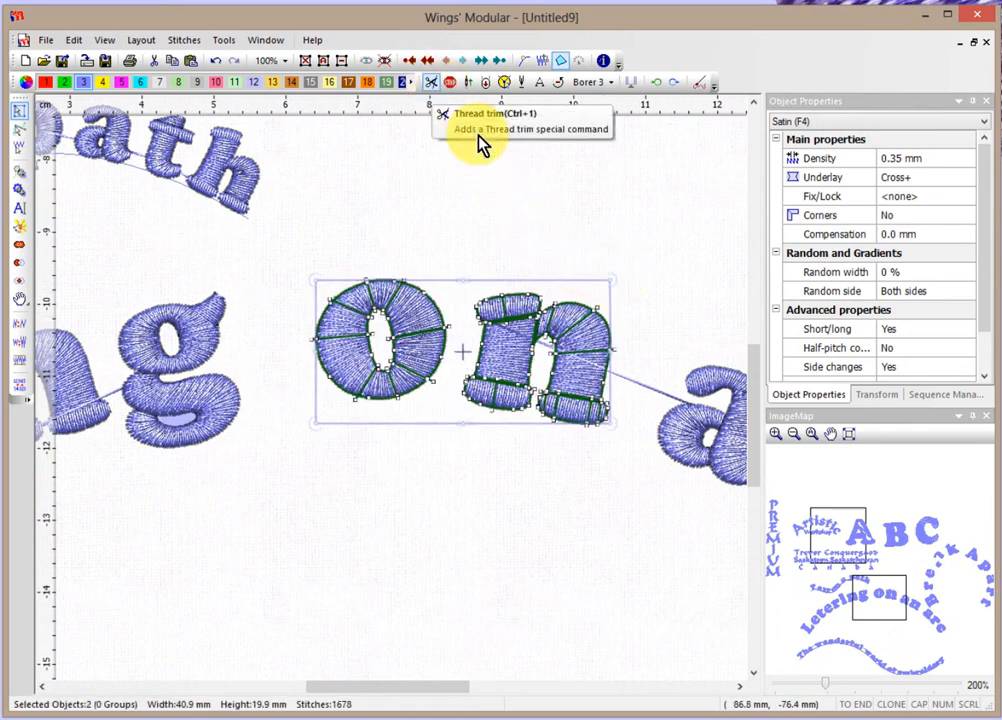
pyautogui.click(485, 216)
pyautogui.scroll(-5, 503, 224)
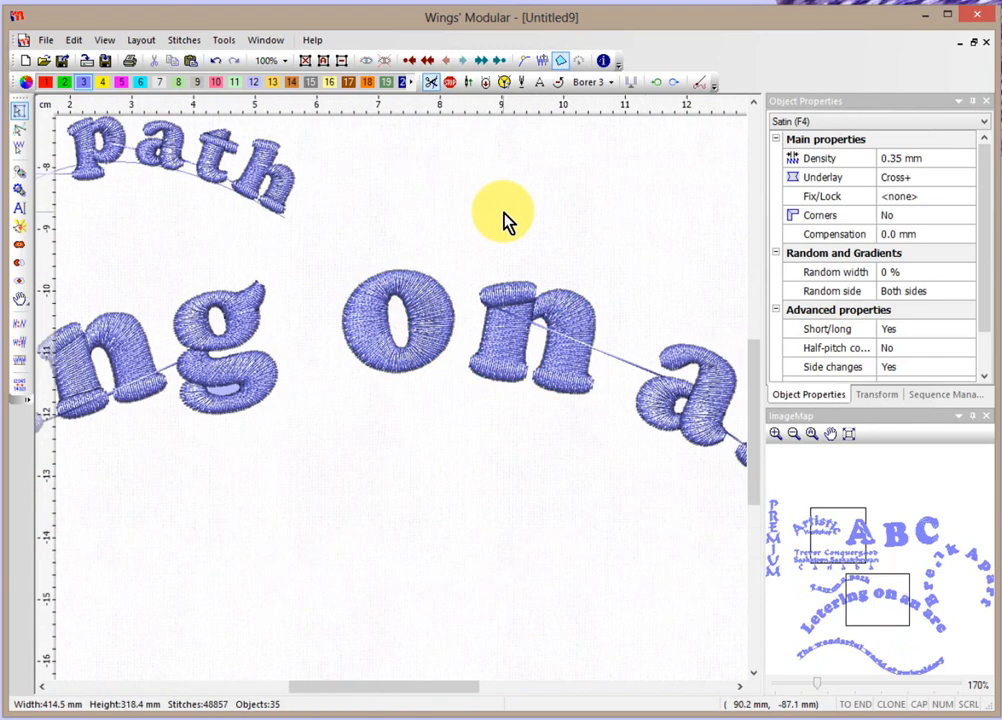
pyautogui.scroll(-2, 505, 225)
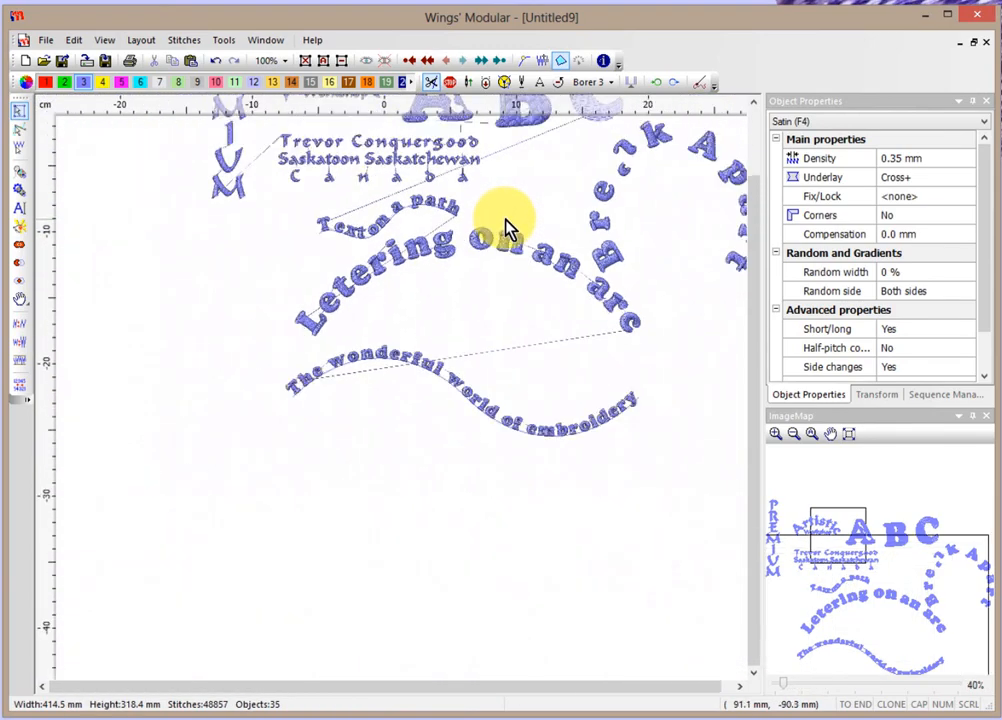
pyautogui.scroll(-1, 507, 228)
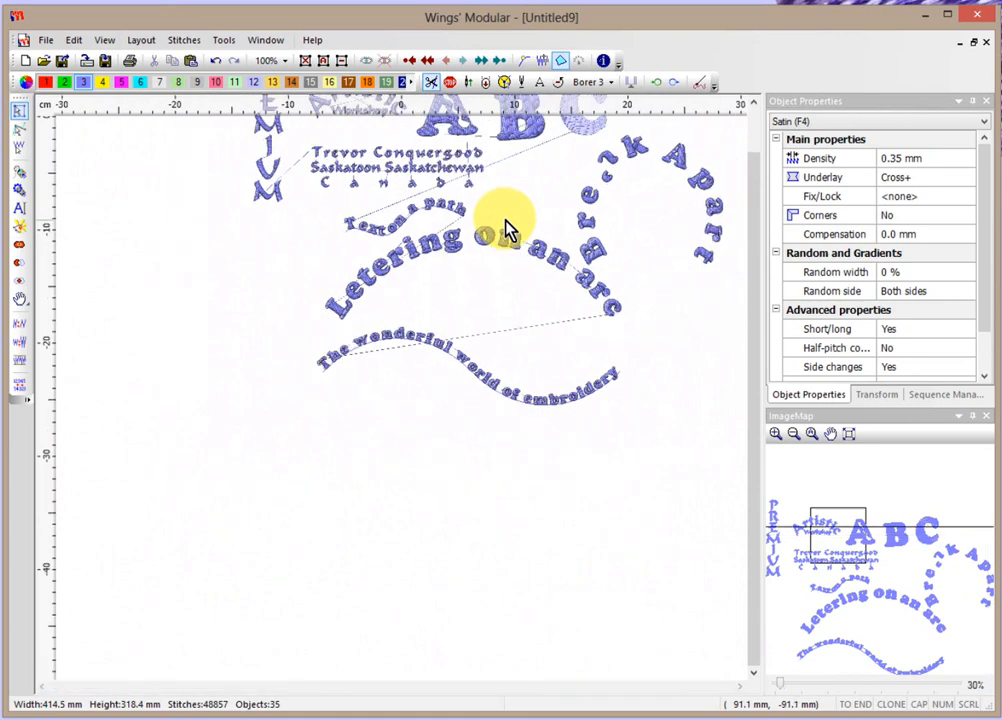
pyautogui.scroll(4, 505, 226)
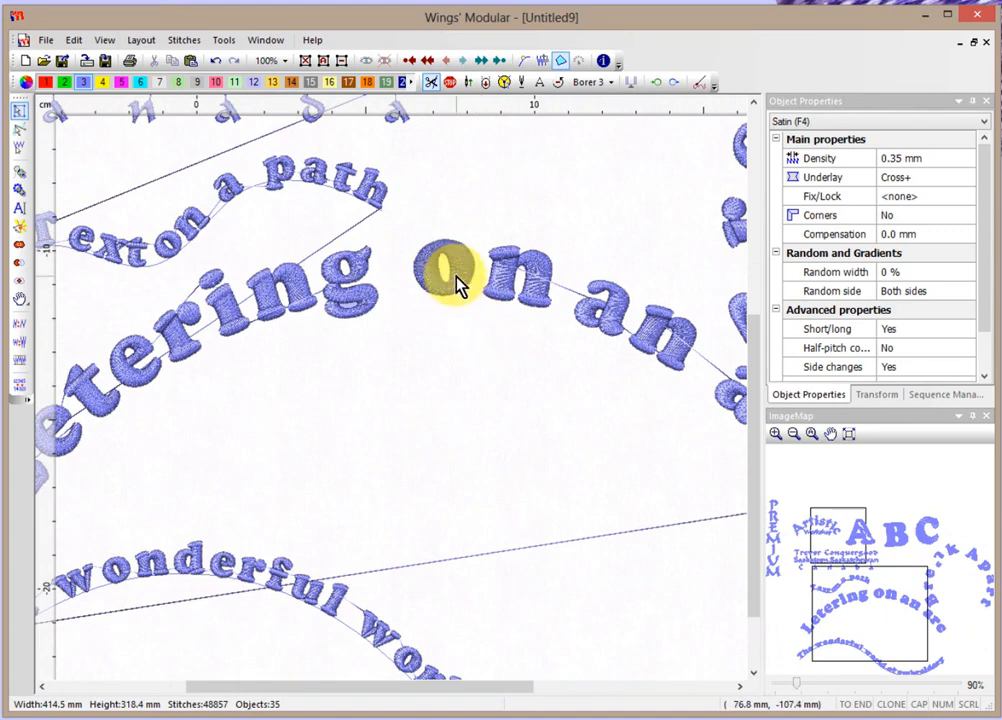
pyautogui.scroll(-3, 455, 283)
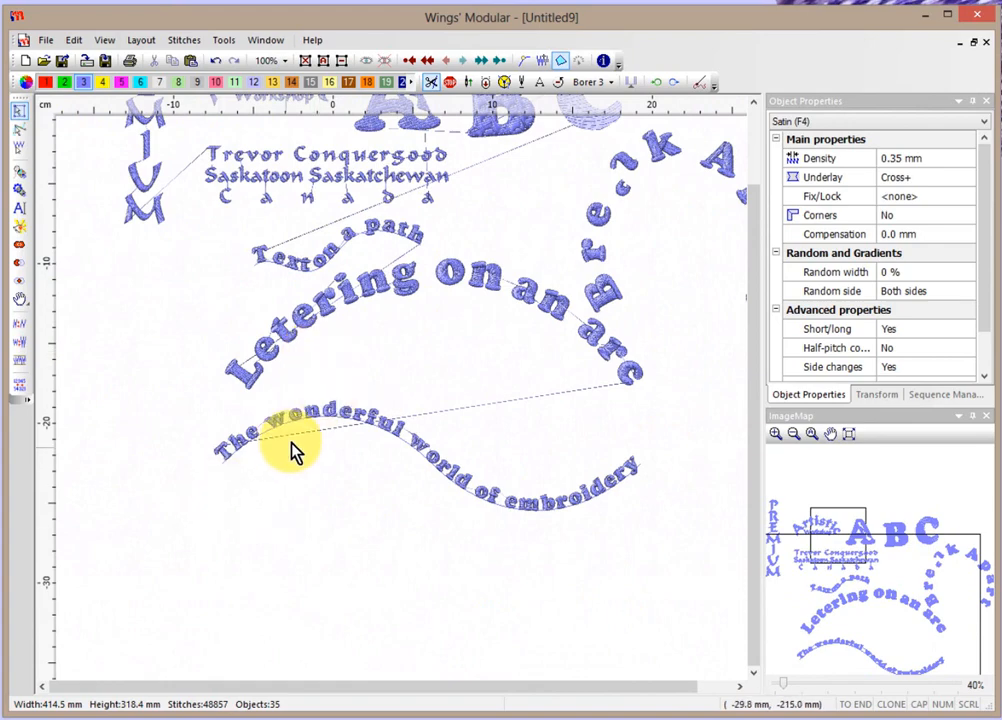
# Break the wavy 'The wonderful world of embroidery' text into 29 separate letters, giving 63 objects.
pyautogui.scroll(2, 291, 447)
pyautogui.scroll(2, 291, 447)
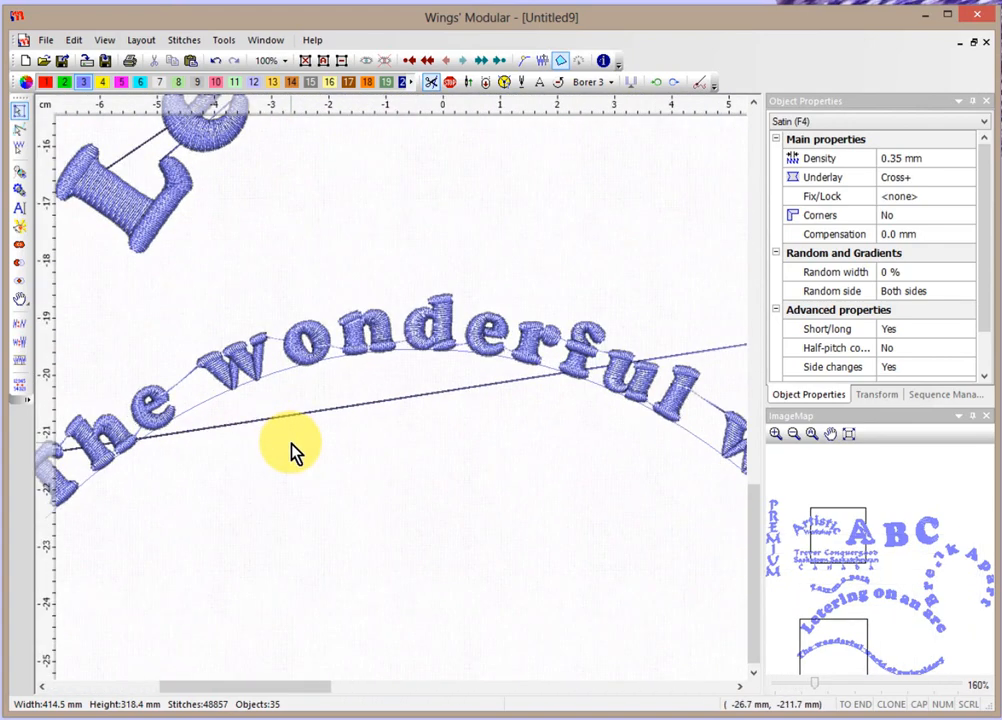
pyautogui.scroll(1, 289, 430)
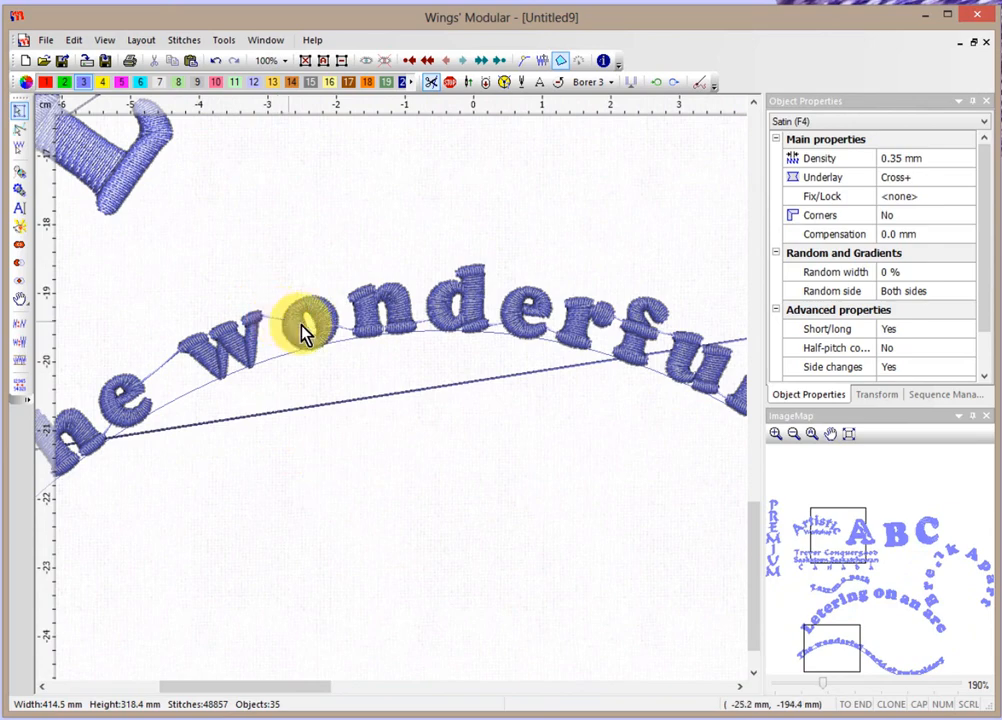
pyautogui.press('z')
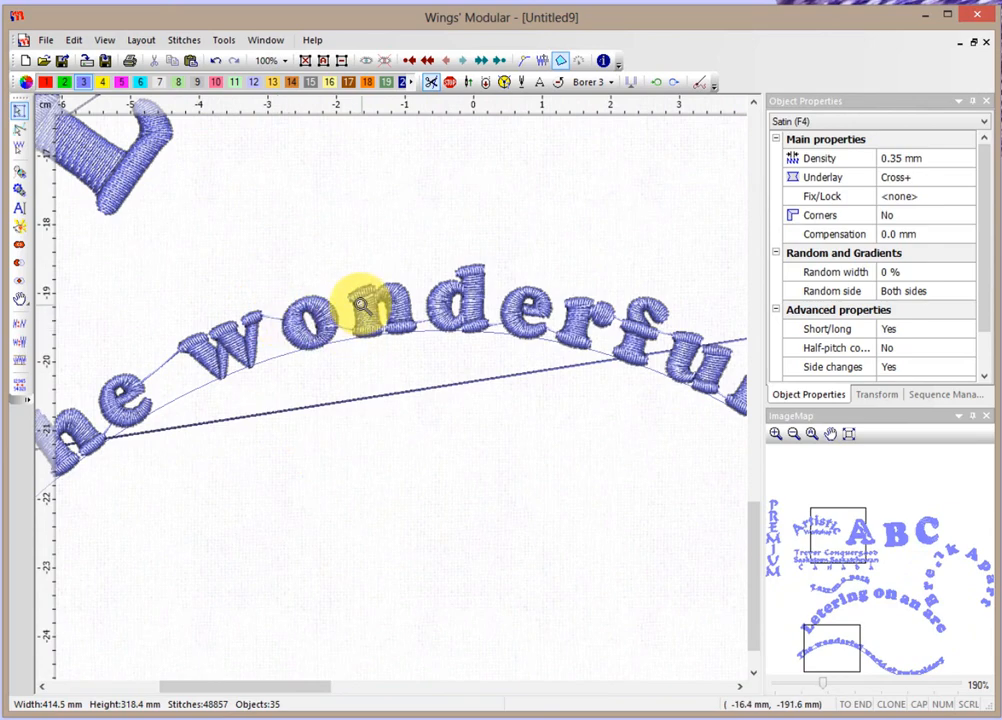
pyautogui.press('Escape')
pyautogui.click(369, 317)
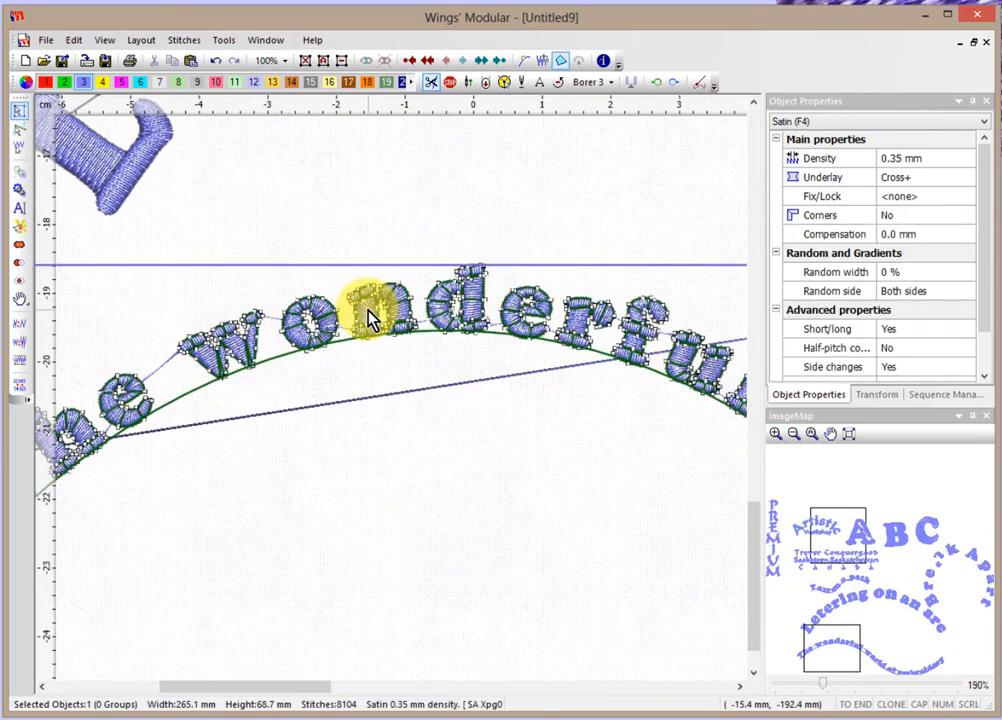
pyautogui.rightClick(369, 317)
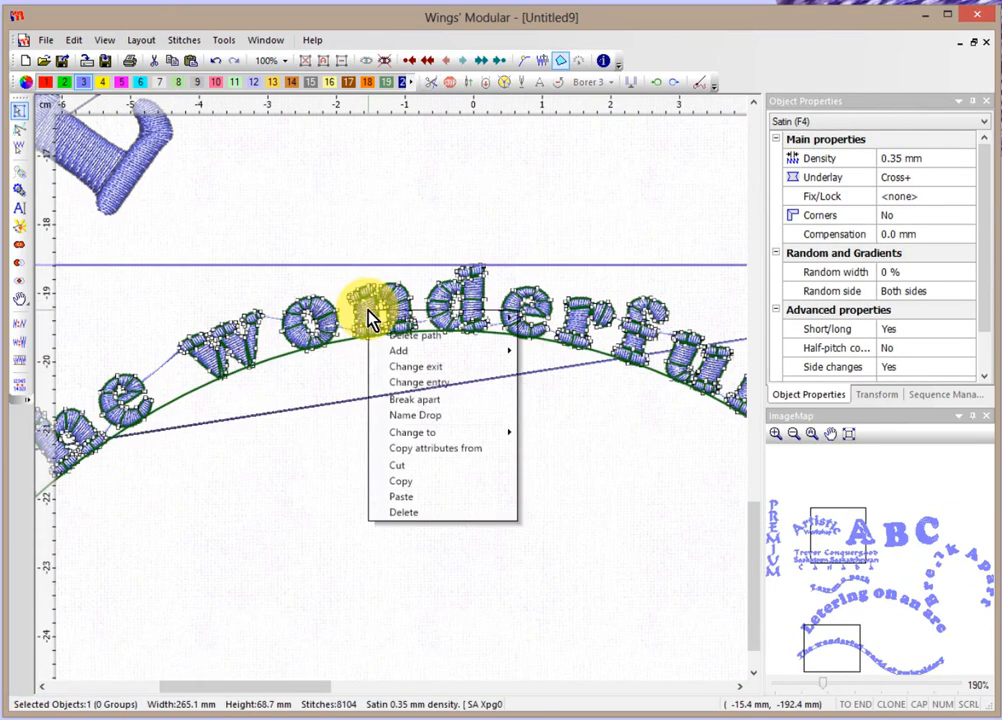
pyautogui.click(428, 400)
pyautogui.click(430, 399)
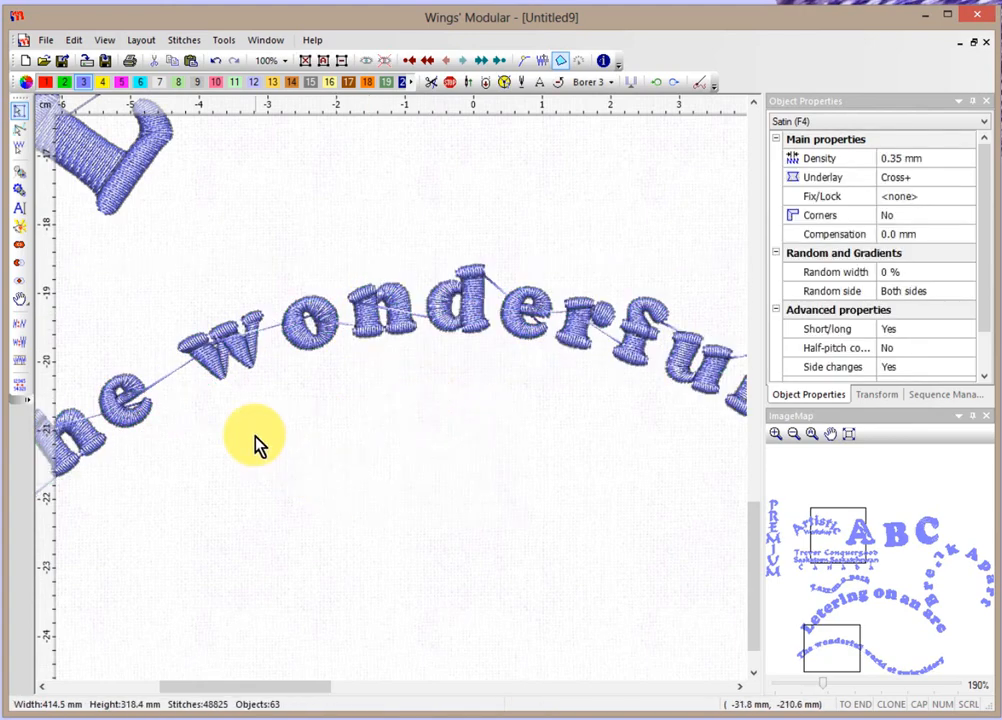
pyautogui.scroll(3, 258, 428)
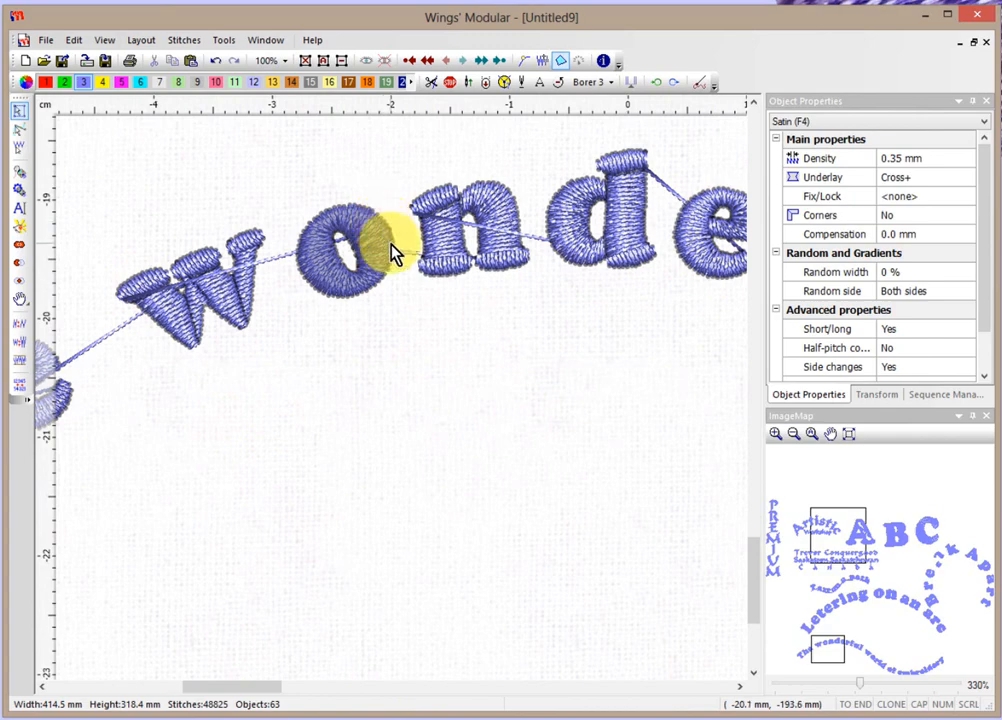
pyautogui.scroll(-4, 391, 244)
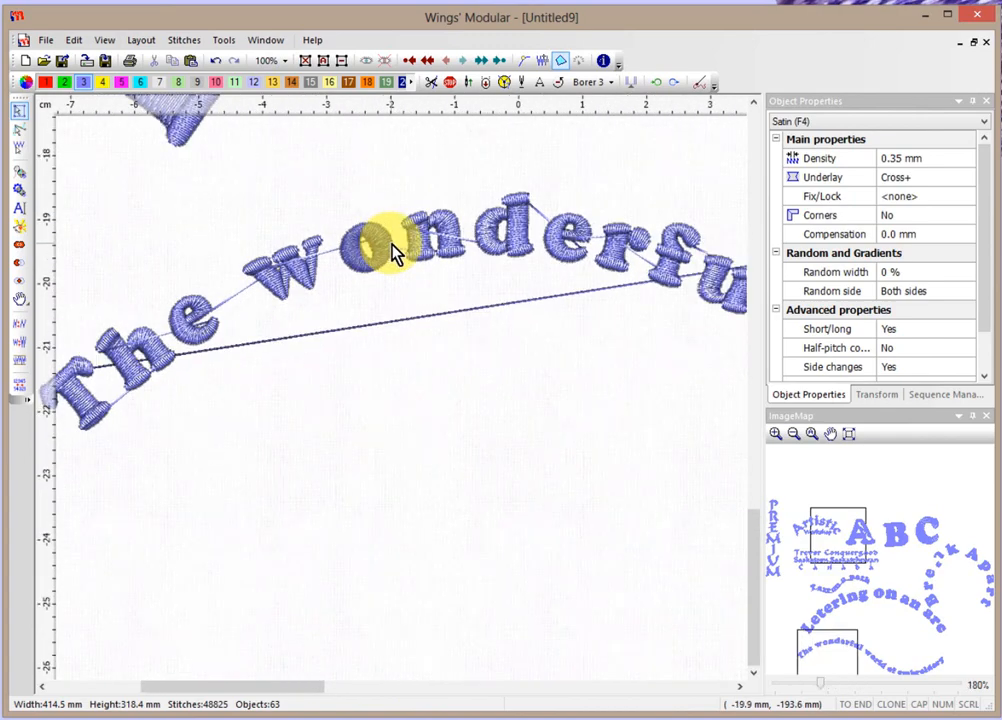
pyautogui.scroll(-1, 391, 244)
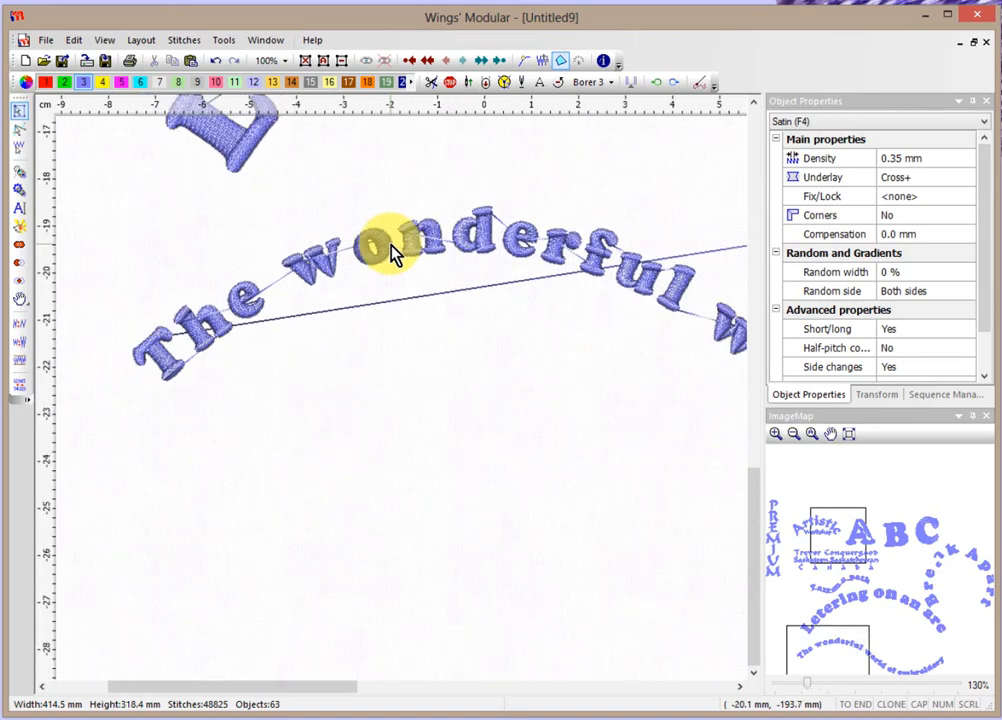
pyautogui.scroll(-5, 391, 244)
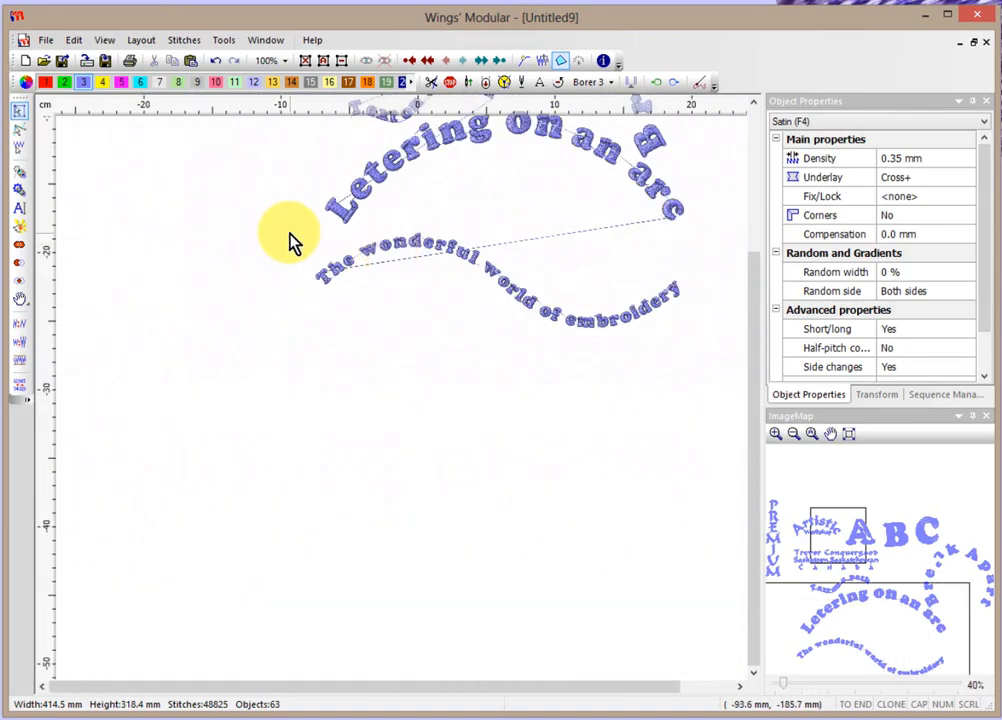
# Join the 17 letters of 'The wonderful world' into one object, leaving 47 objects.
pyautogui.moveTo(261, 219); pyautogui.dragTo(537, 338)
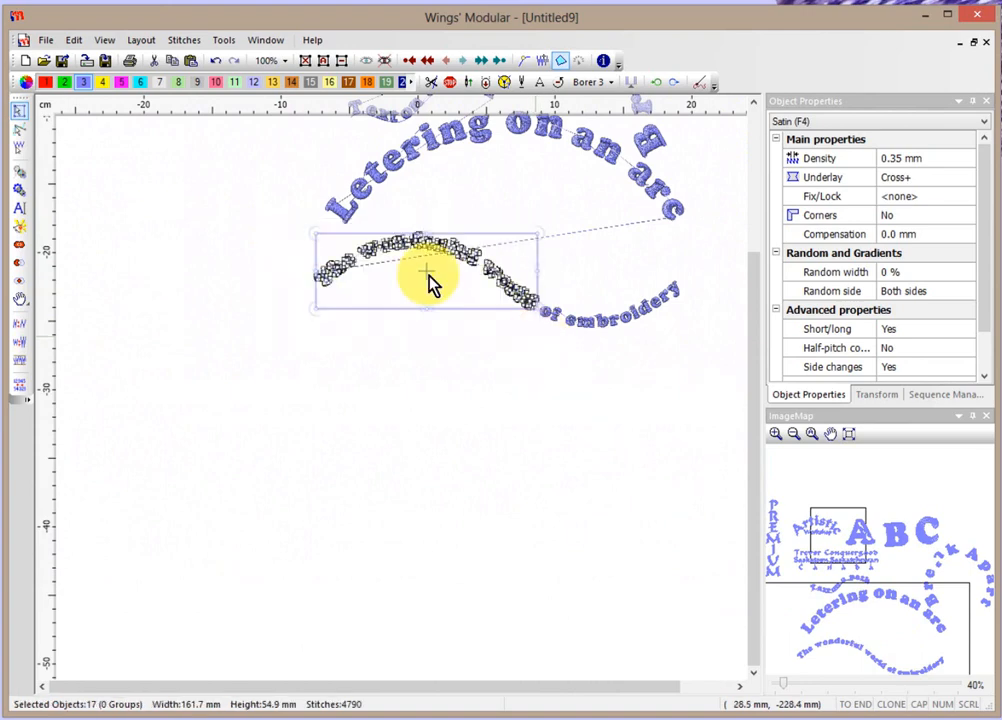
pyautogui.scroll(4, 432, 264)
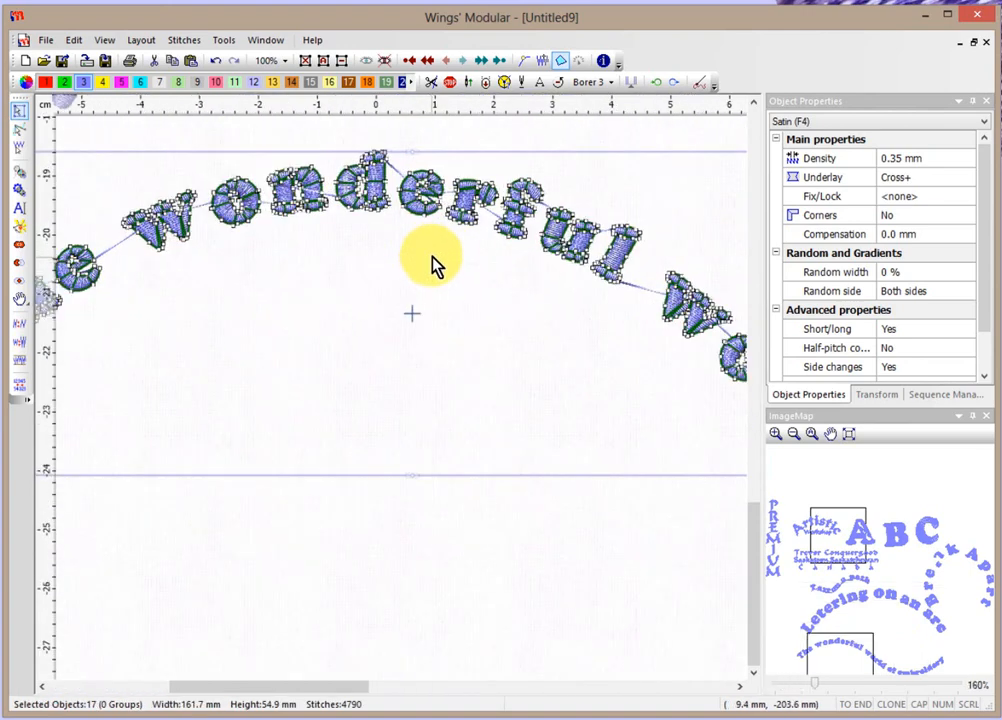
pyautogui.rightClick(462, 202)
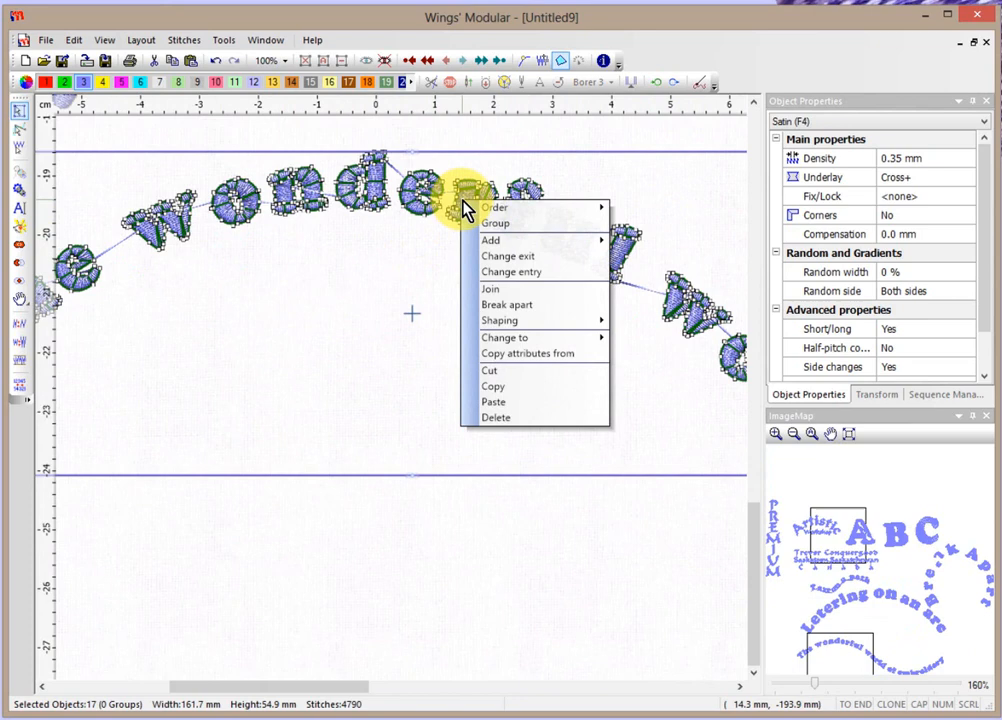
pyautogui.click(503, 290)
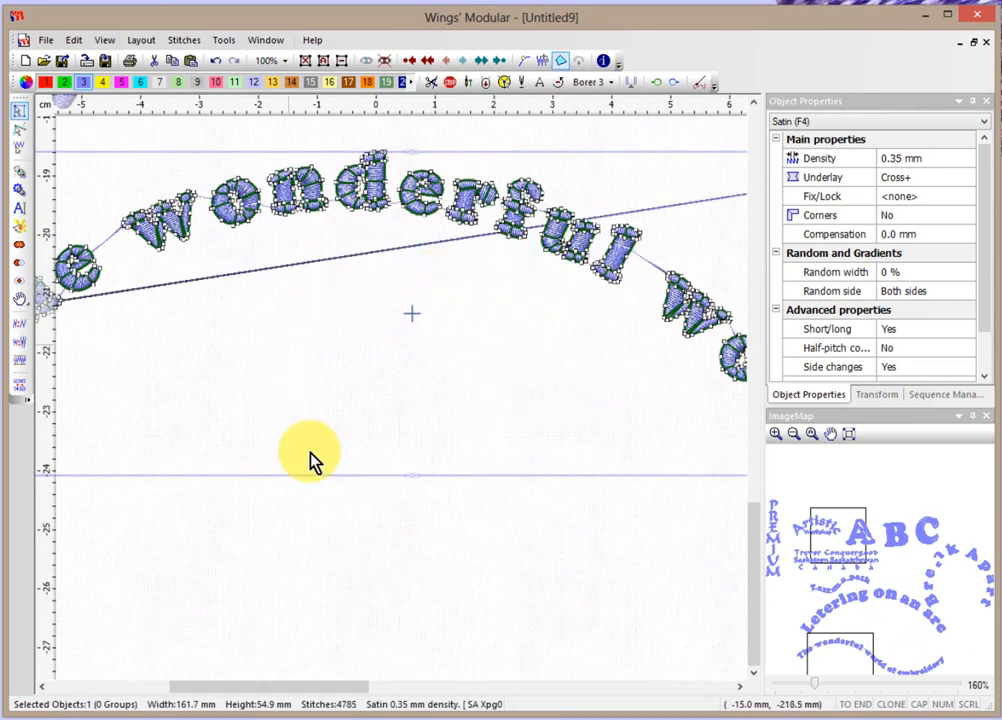
pyautogui.click(329, 519)
pyautogui.scroll(2, 240, 268)
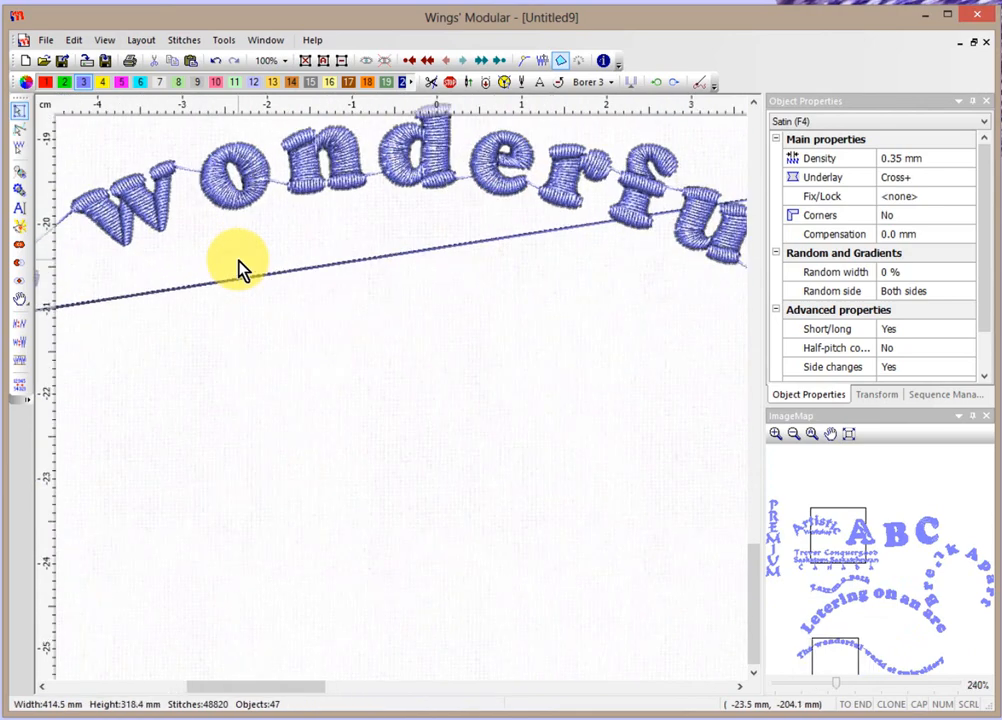
pyautogui.scroll(1, 240, 268)
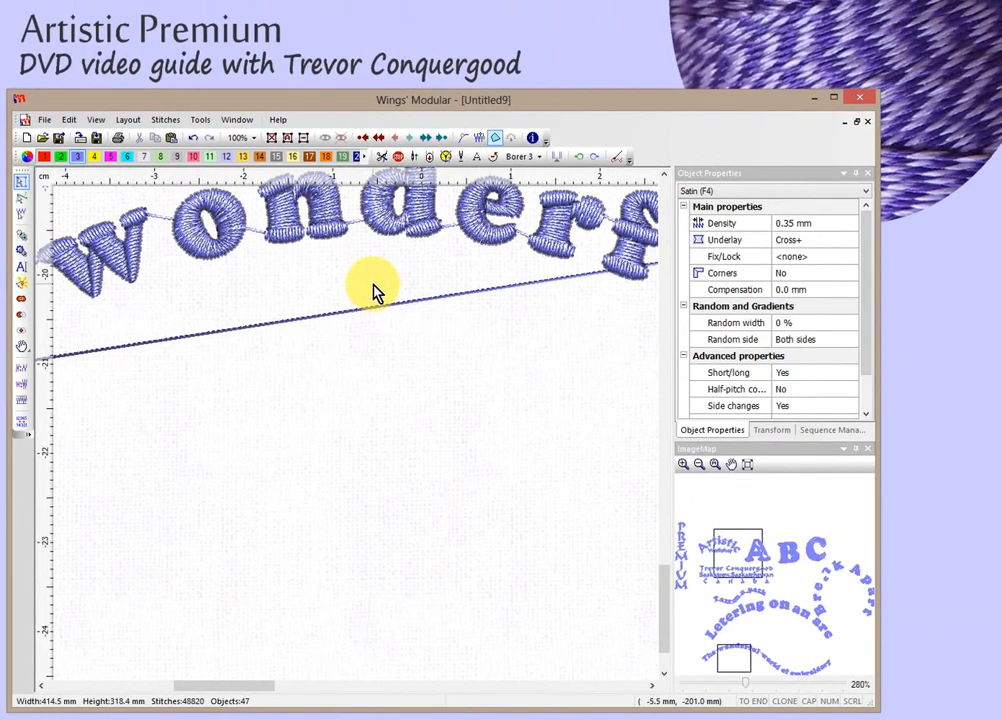
pyautogui.scroll(-2, 420, 236)
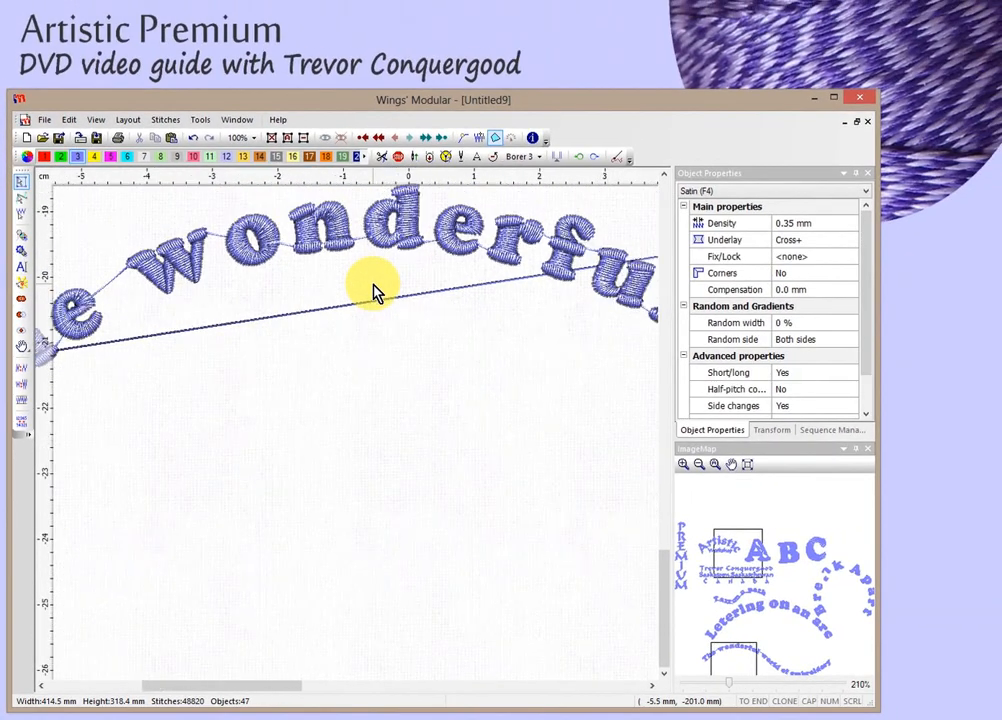
pyautogui.scroll(-4, 373, 290)
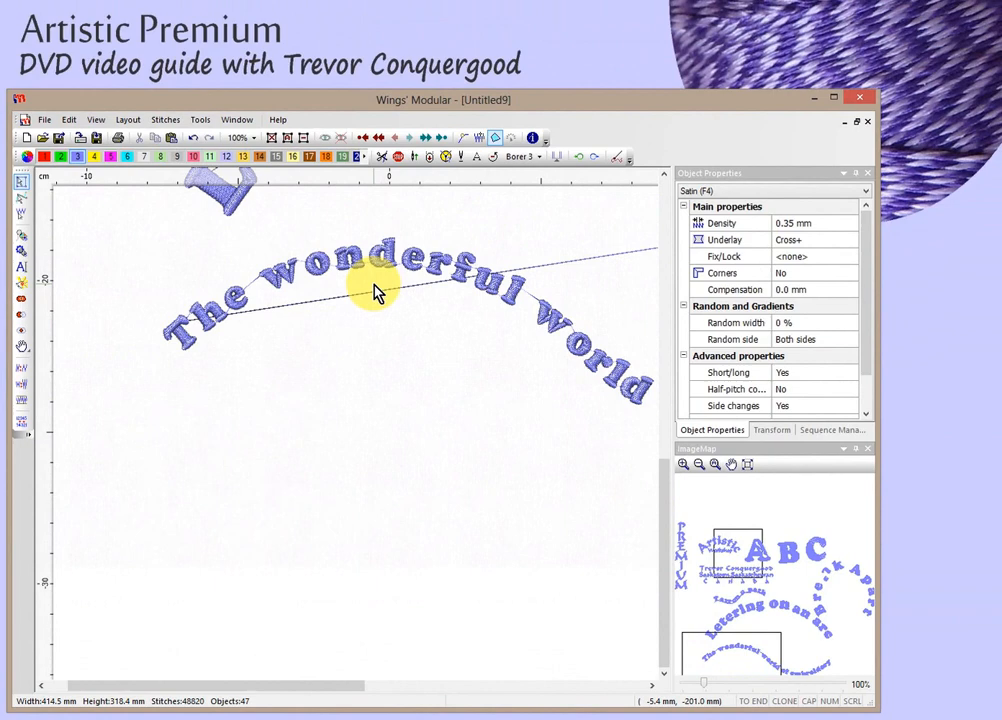
pyautogui.scroll(-1, 373, 290)
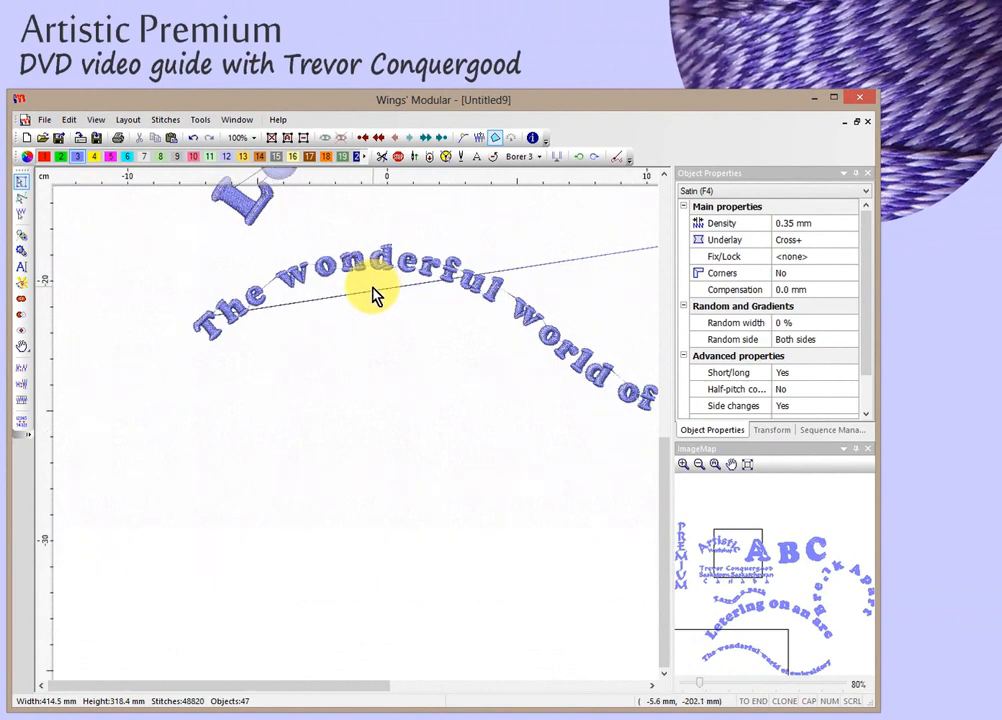